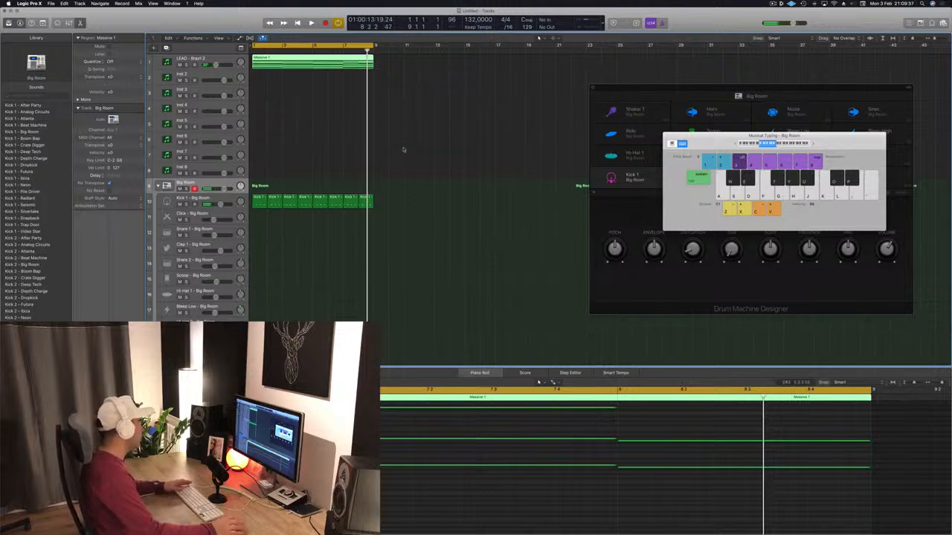
Copy the Massive 1 region at bar 1 from the LEAD - Brazil 2 track onto the Inst 8 track.
left_click(464, 103)
left_click(320, 66)
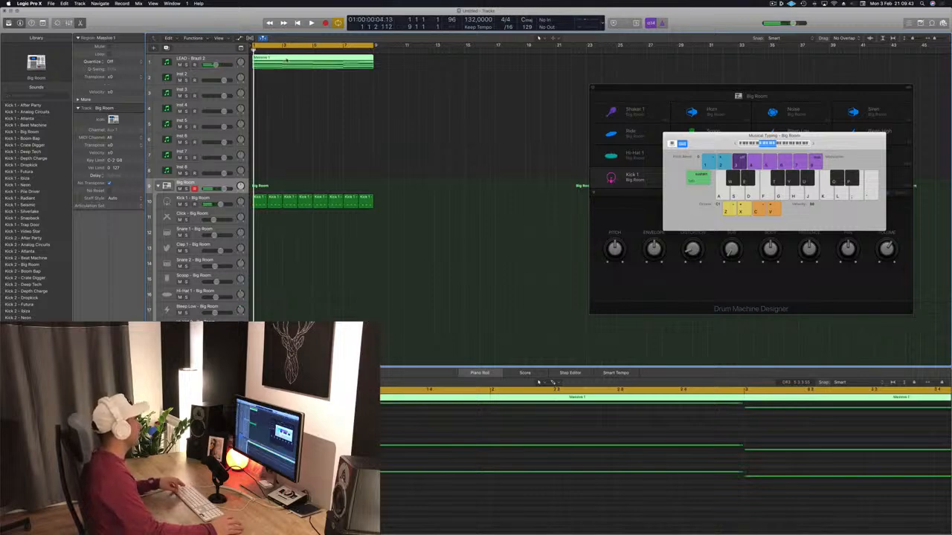
left_click_drag(287, 61, 289, 176)
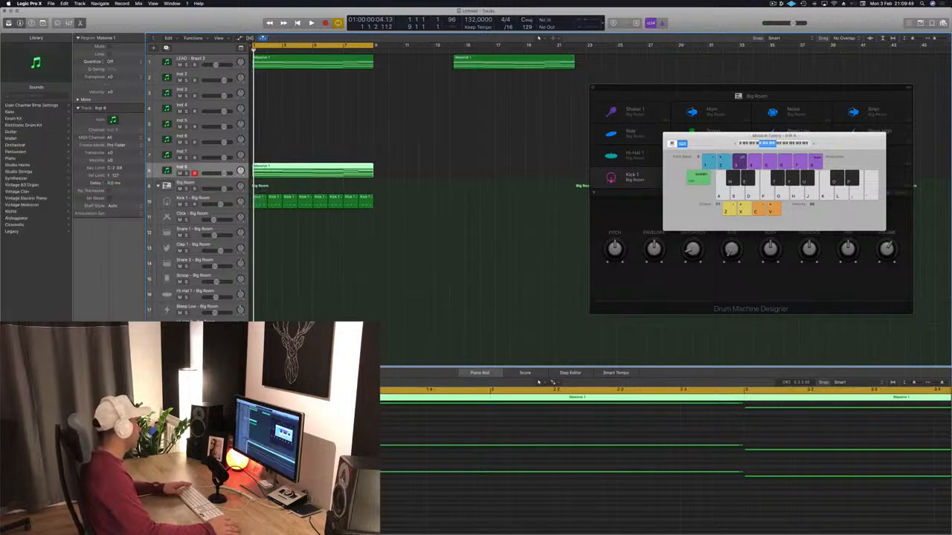
Open Sylenth1 on the Inst 8 track, browse its presets with ARP 303 Saw picked, and close the synth.
left_click(91, 353)
left_click(151, 96)
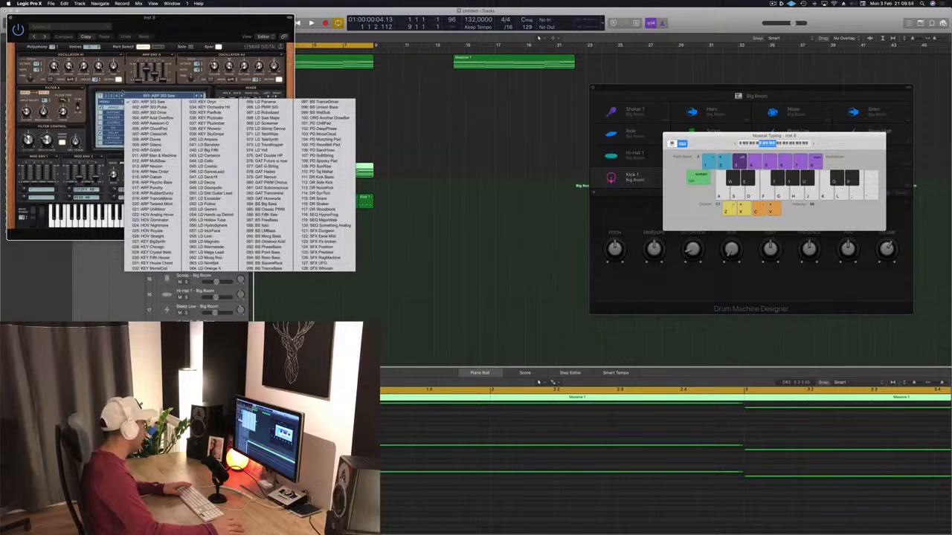
left_click(138, 101)
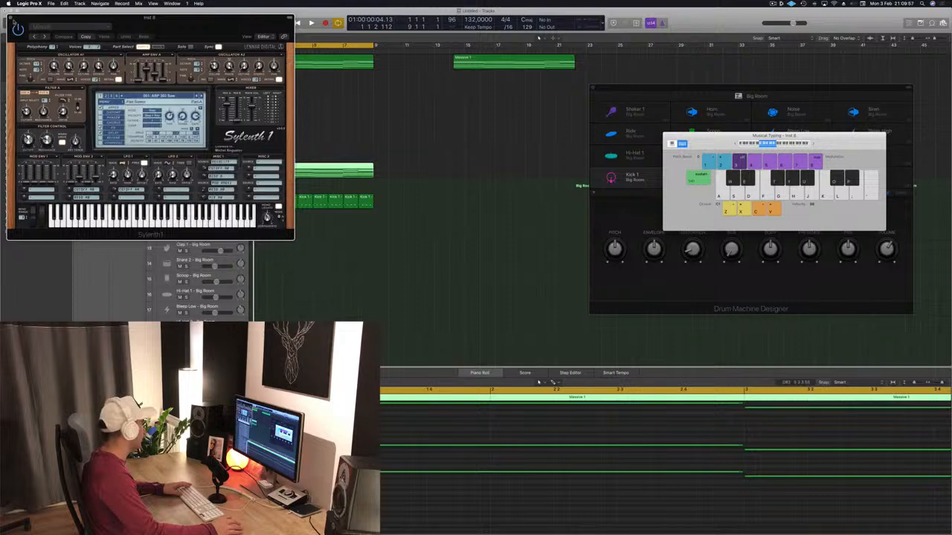
left_click(10, 18)
Duplicate the LEAD - Brazil 2 track, place the duplicate directly below Inst 7 and shift the copied Massive 1 region onto it.
left_click(228, 58)
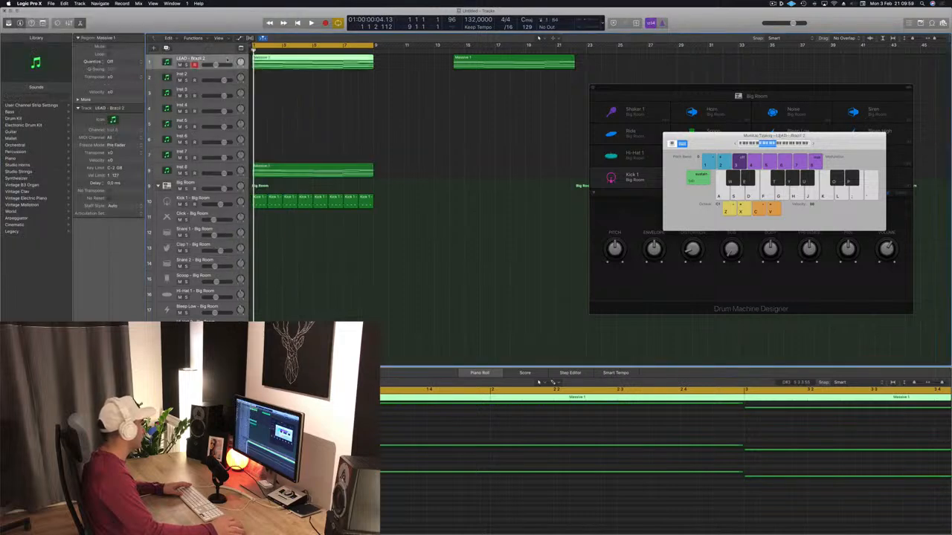
key("super+d")
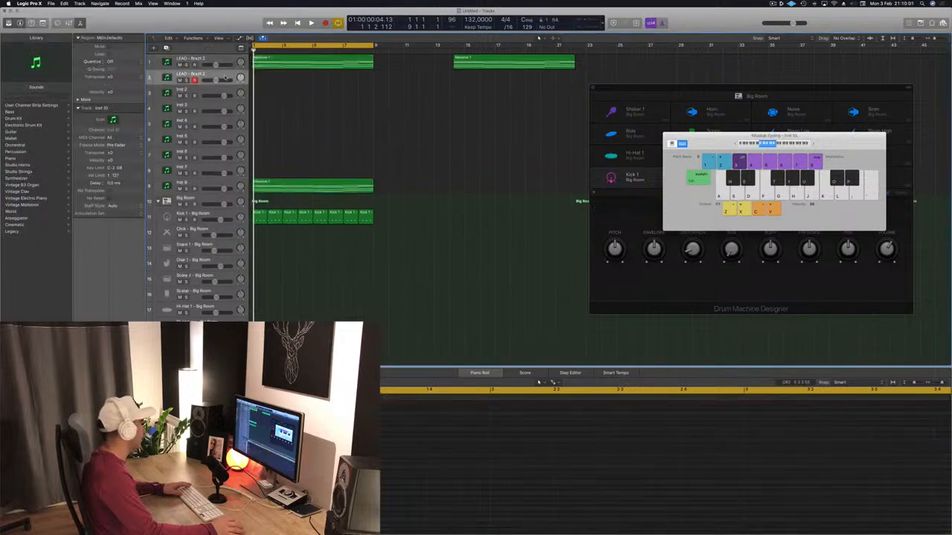
left_click_drag(225, 76, 212, 183)
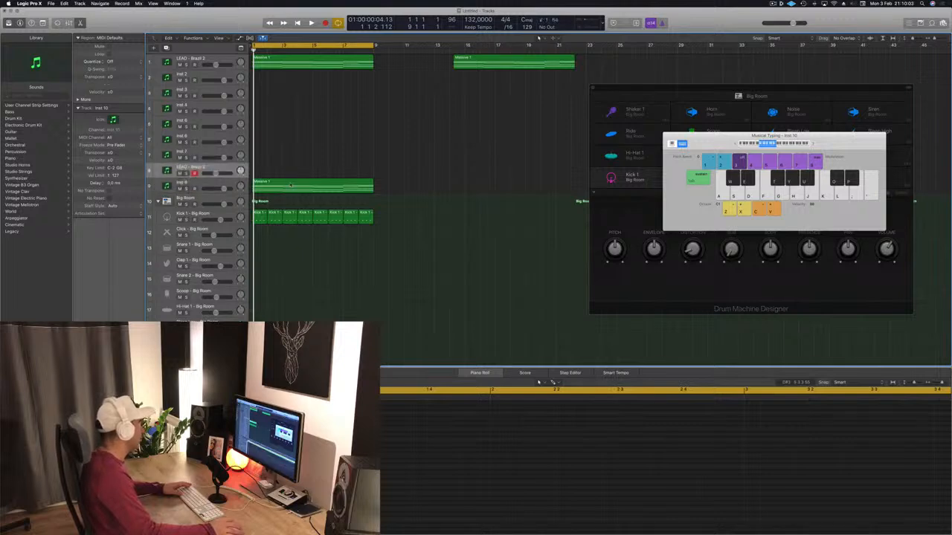
left_click_drag(283, 191, 282, 173)
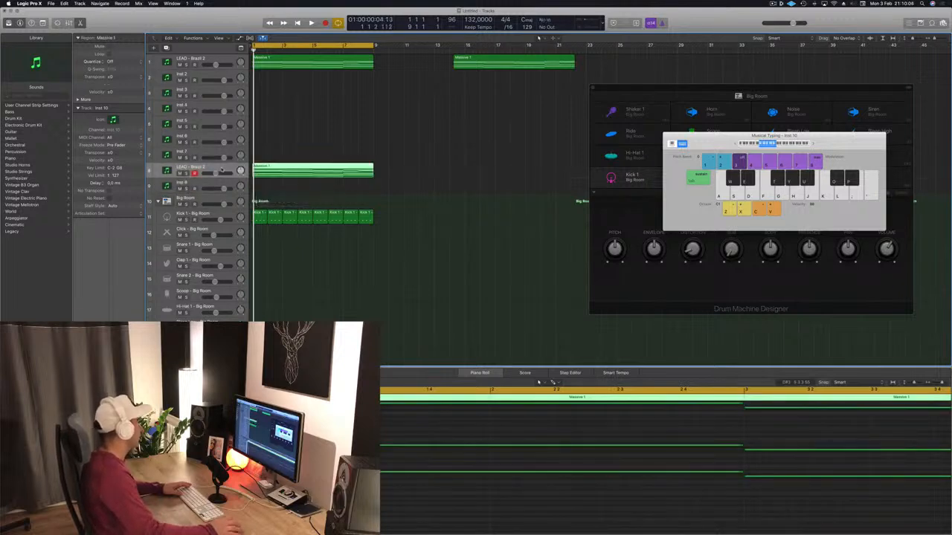
Mute the original LEAD - Brazil 2 track, audition the duplicate and open its Sylenth1 window beside the track list.
left_click(179, 65)
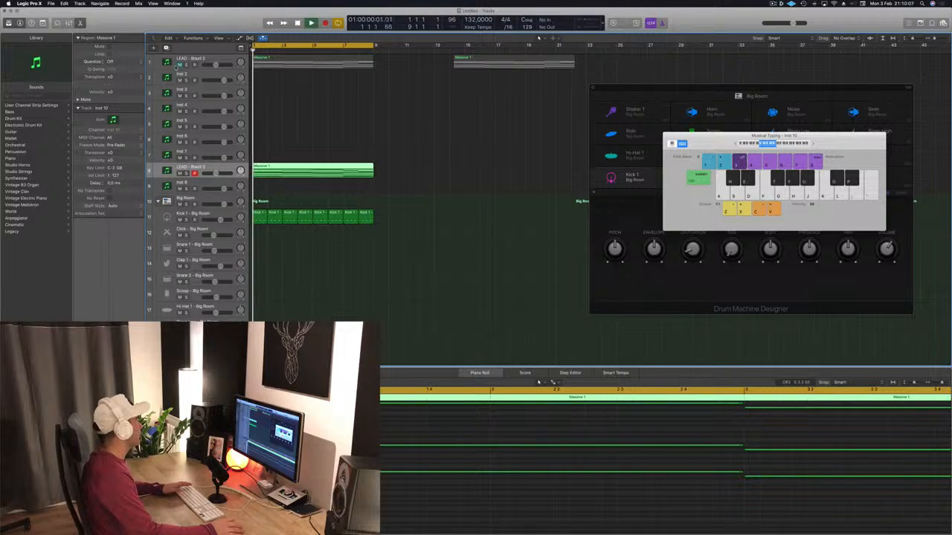
key("space")
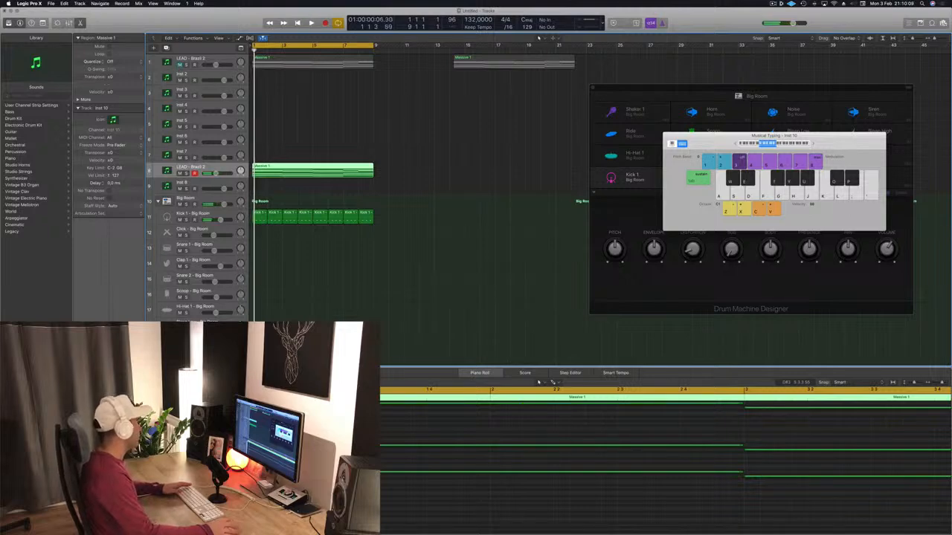
double_click(167, 171)
left_click_drag(177, 23, 651, 64)
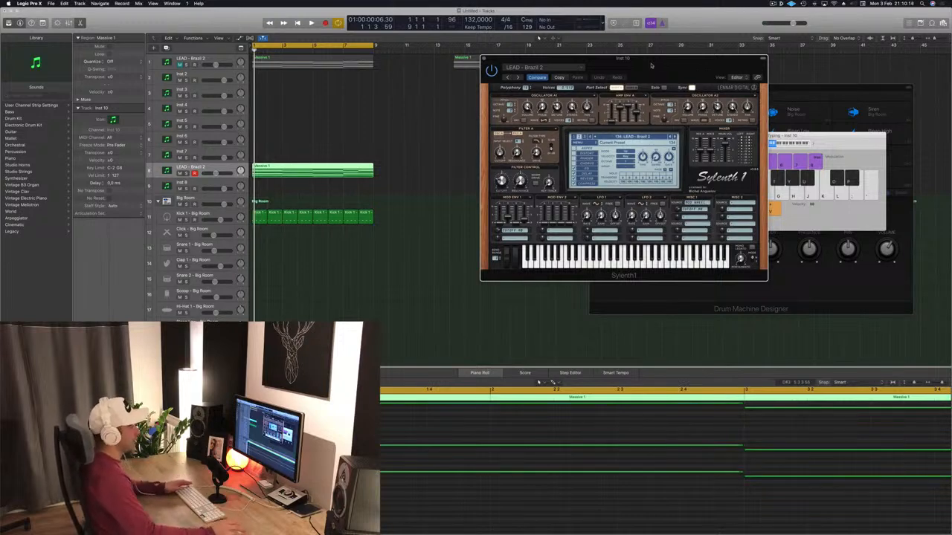
left_click_drag(651, 66, 619, 62)
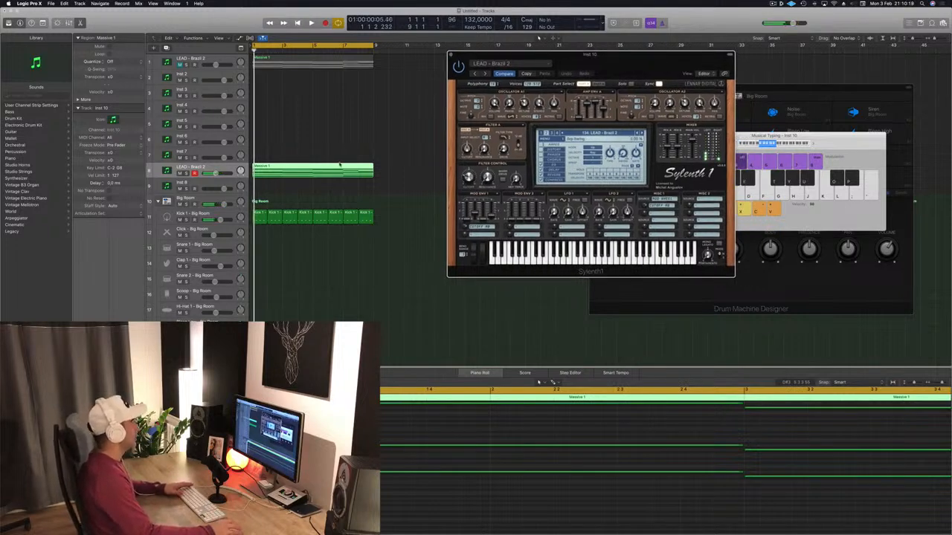
Delete the upper chord notes in the duplicate track's region, keeping only the lowest note line.
scroll(666, 461, "down", 10)
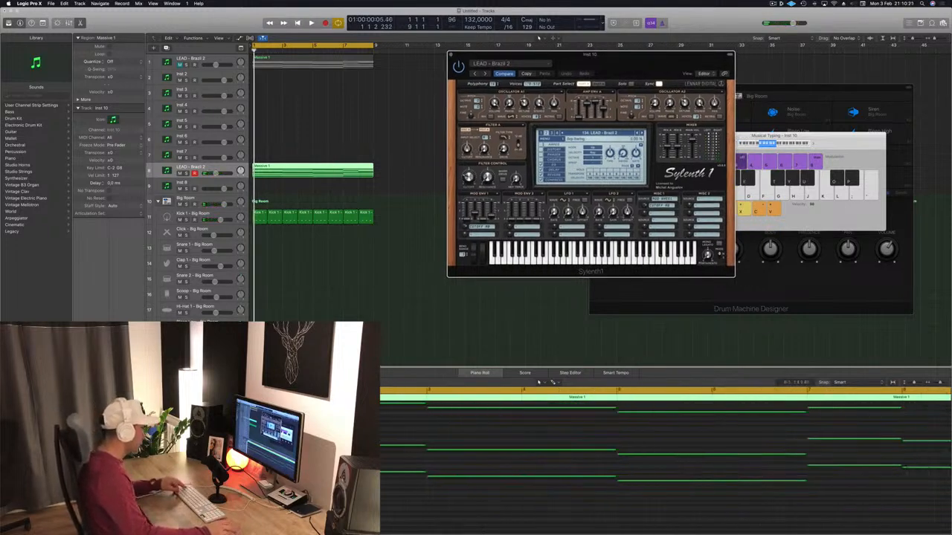
left_click_drag(292, 454, 696, 462)
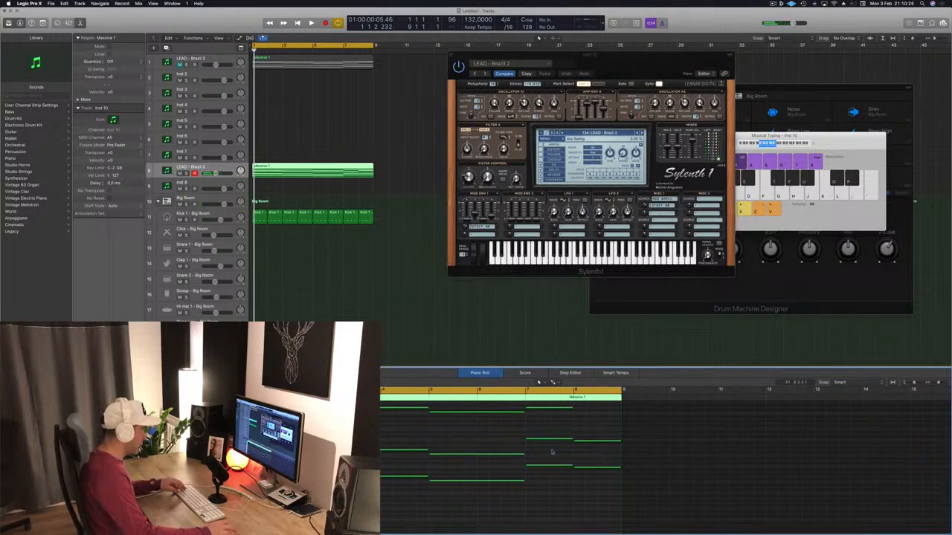
key("super+a")
key("Delete")
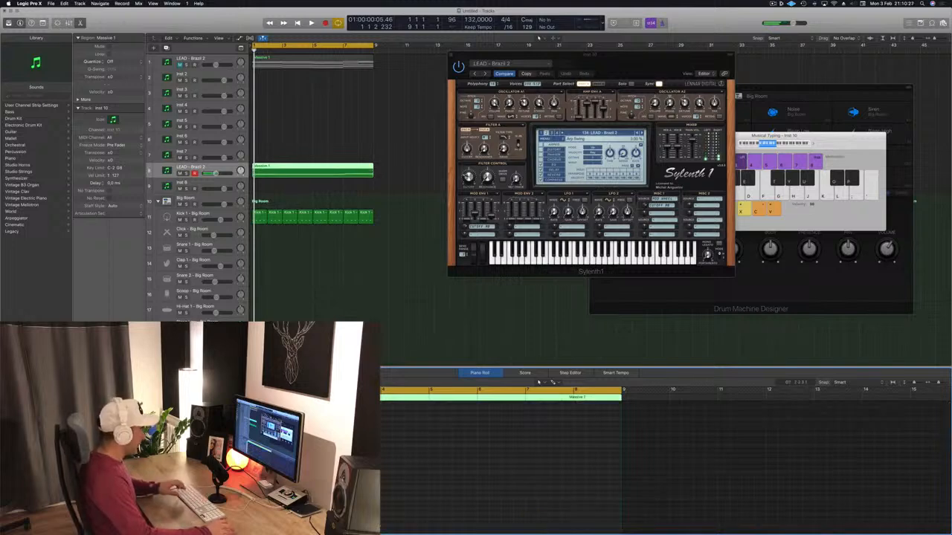
scroll(665, 465, "down", 8)
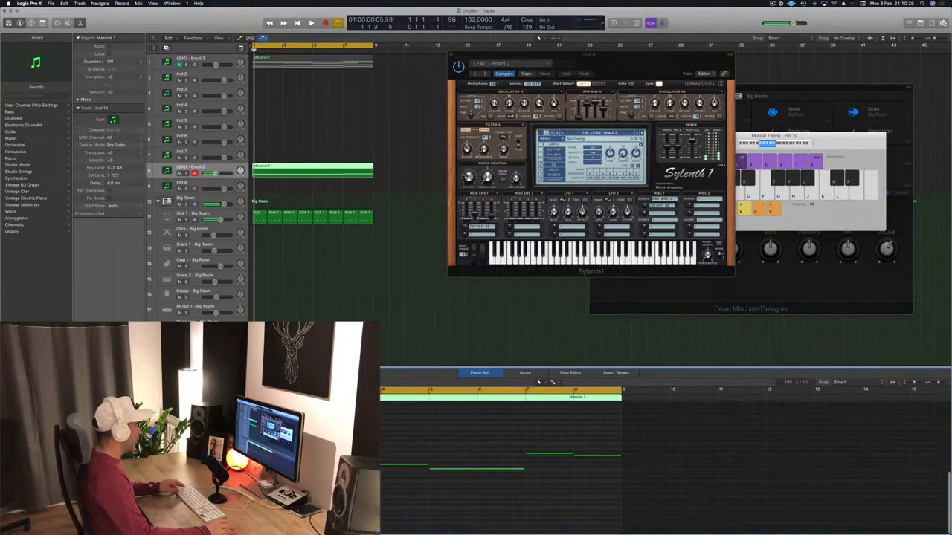
Shorten the first long note and repeat it as a rhythm of short notes across bar 1, auditioning the pattern.
scroll(385, 473, "up", 5)
scroll(388, 473, "down", 1)
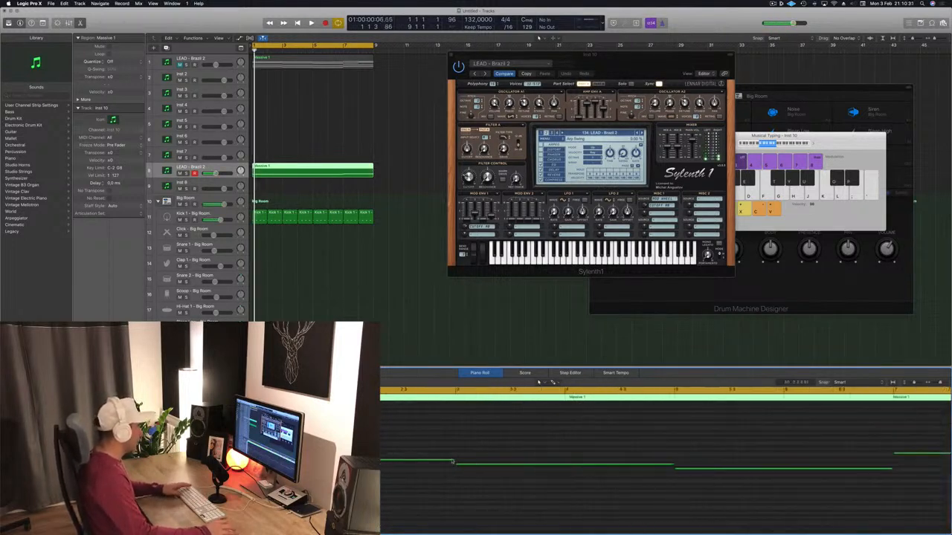
left_click_drag(453, 461, 375, 461)
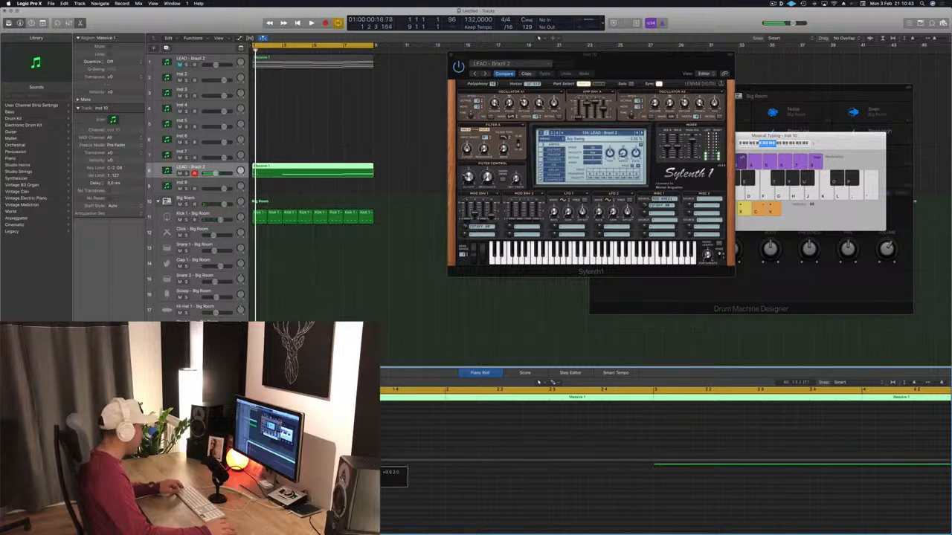
key("space")
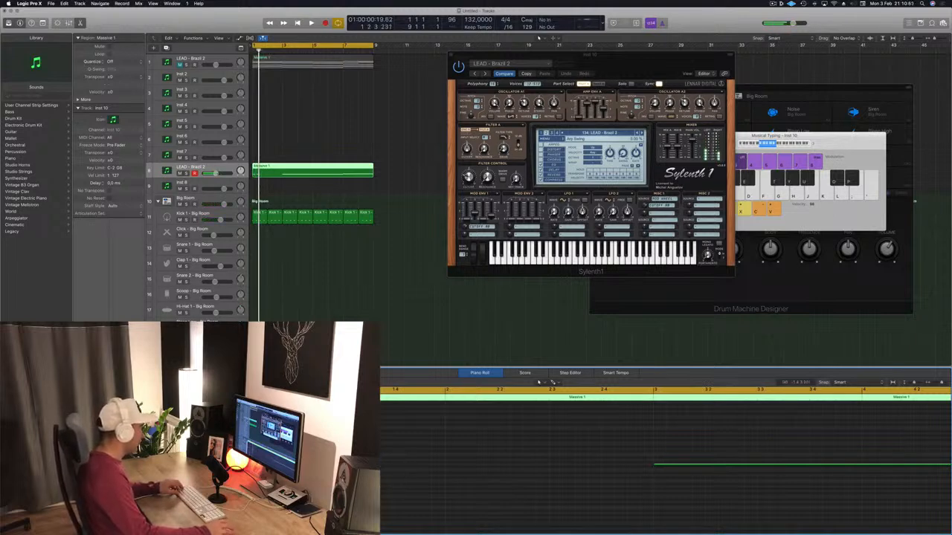
left_click_drag(267, 463, 366, 461)
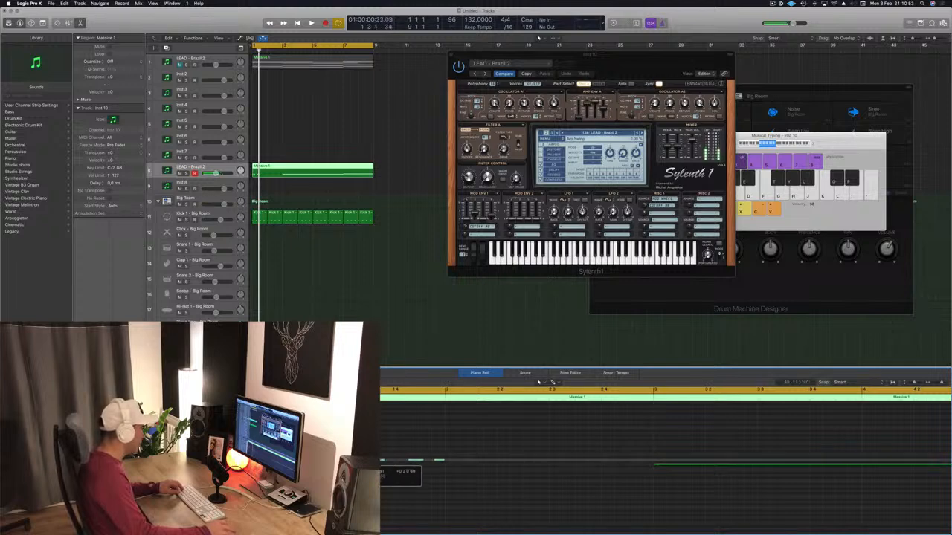
key("space")
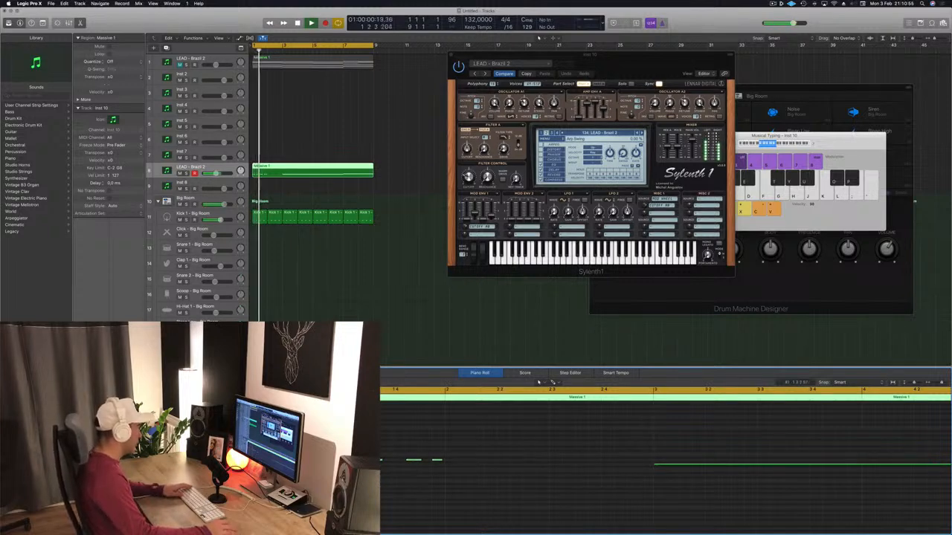
key("space")
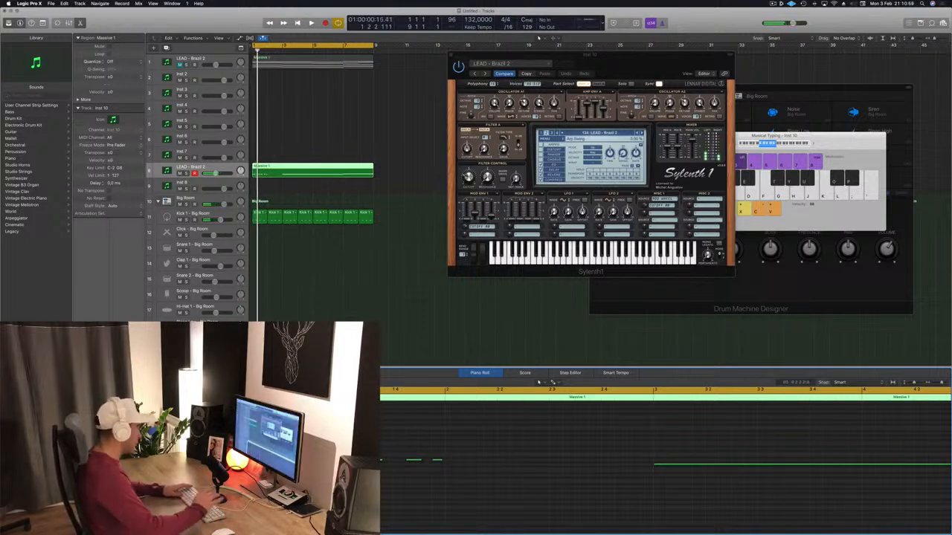
key("space")
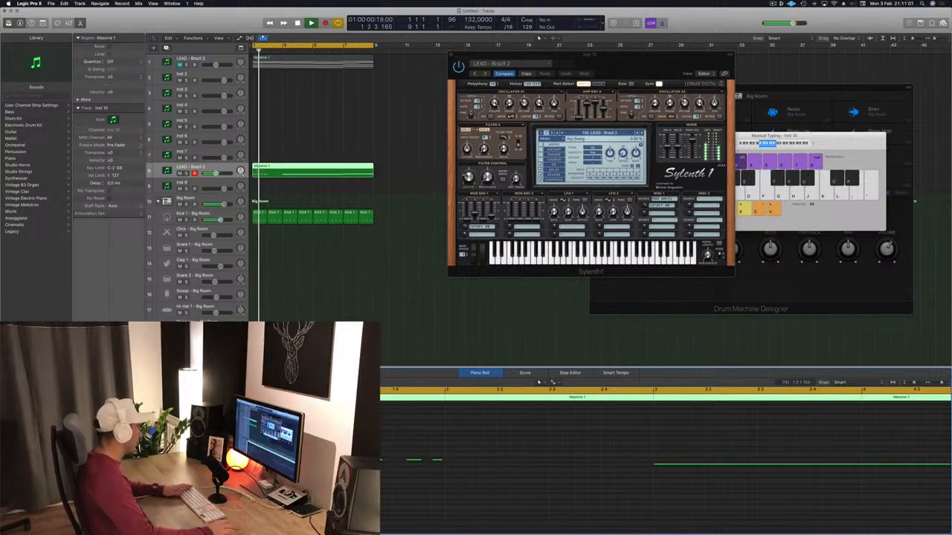
key("space")
key("space")
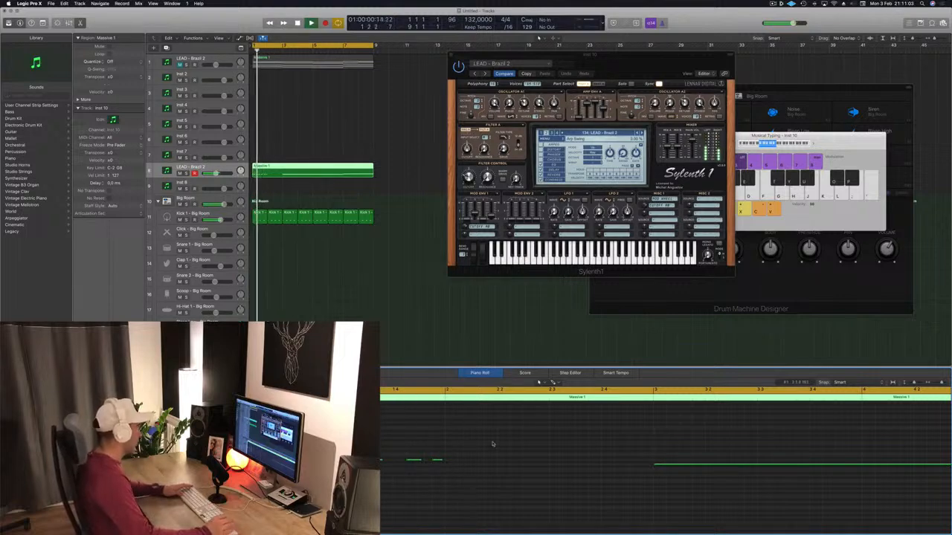
key("space")
Copy the short-note rhythm from bar 1 into bar 2 and play both bars from the start.
left_click_drag(530, 442, 363, 497)
left_click_drag(245, 463, 451, 466)
key("space")
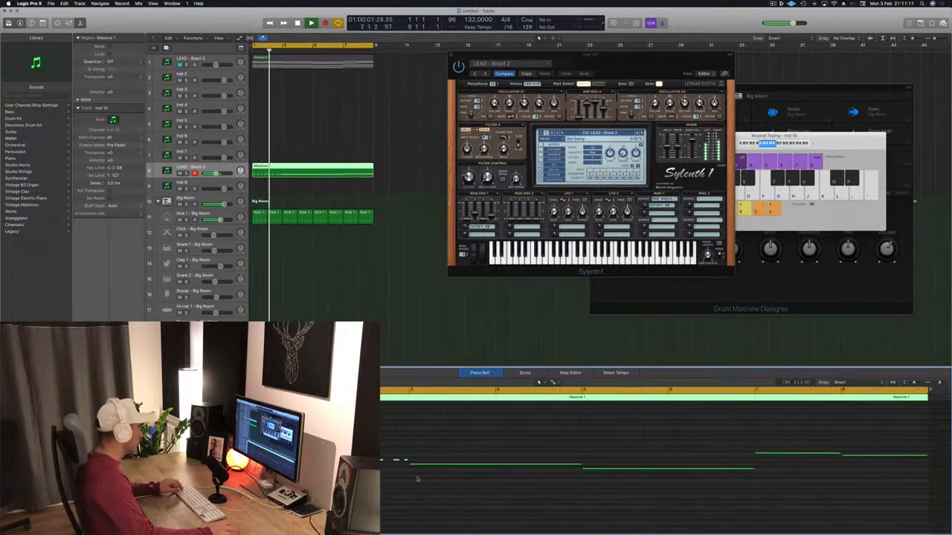
key("Return")
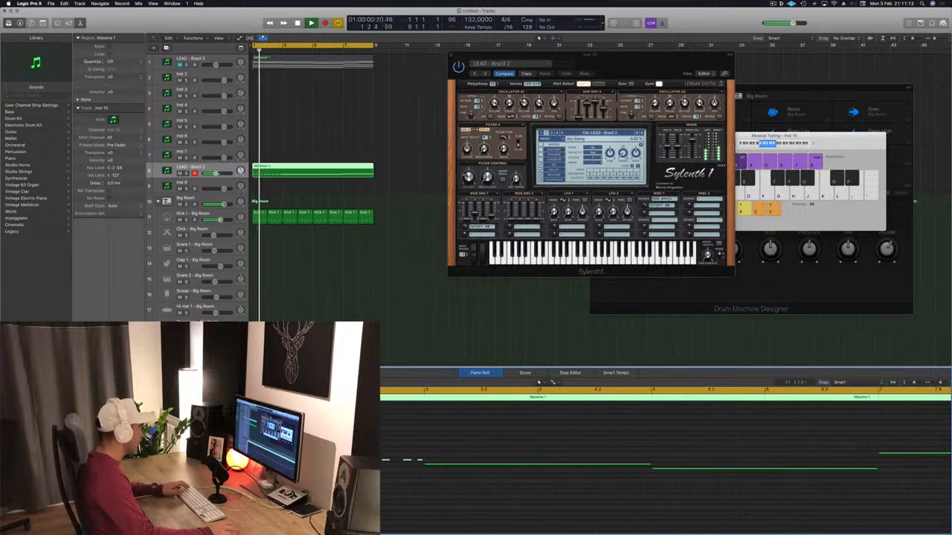
key("space")
key("space")
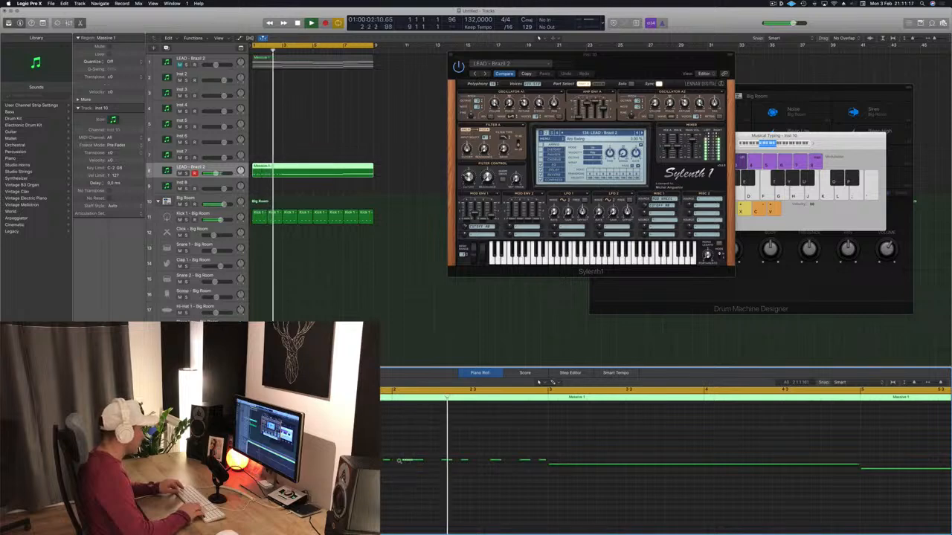
key("Return")
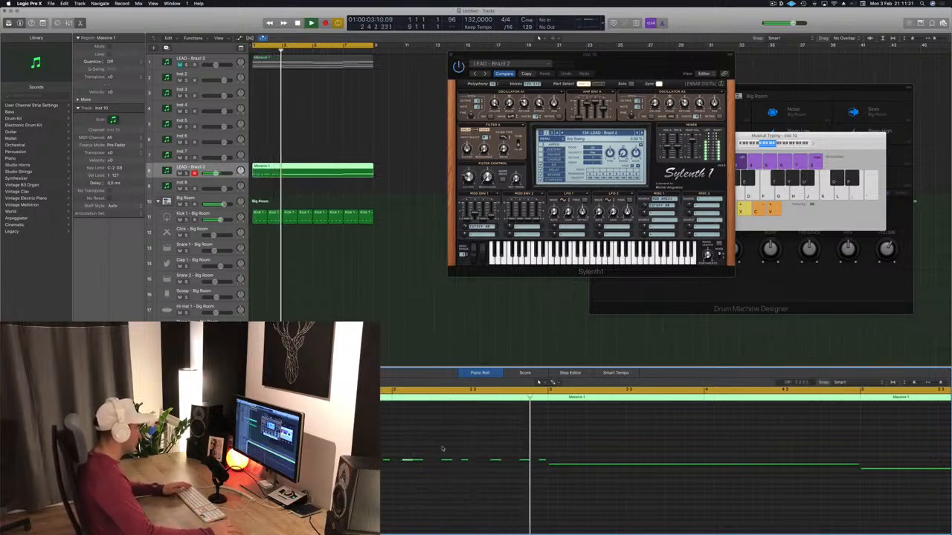
key("Return")
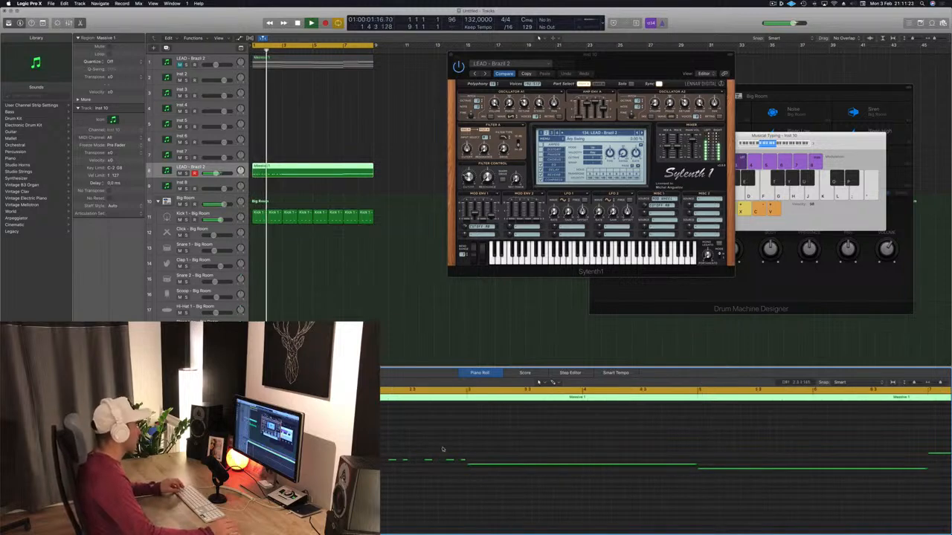
Copy the two-bar rhythm to bar 3 at the next note's pitch and delete the long note spanning bars 3 to 5.
scroll(488, 458, "left", 3)
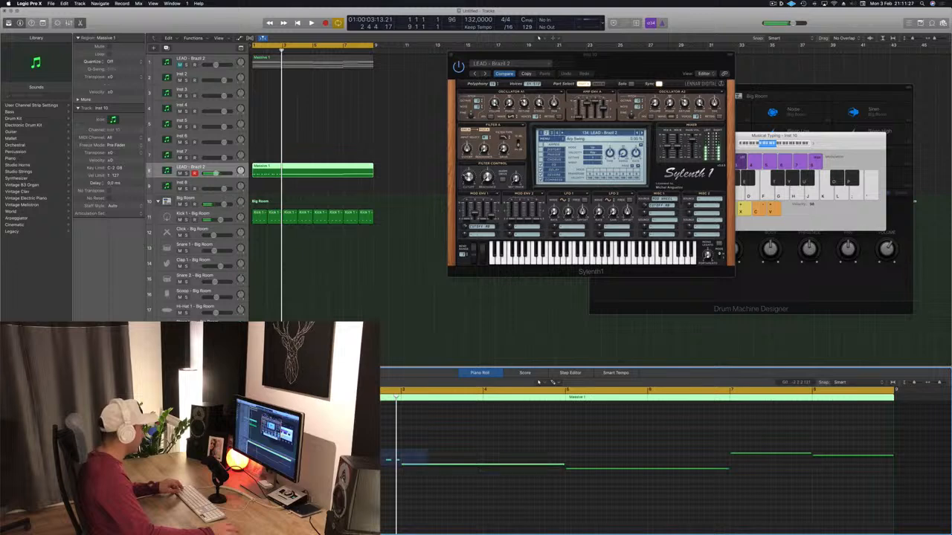
left_click_drag(239, 463, 404, 470)
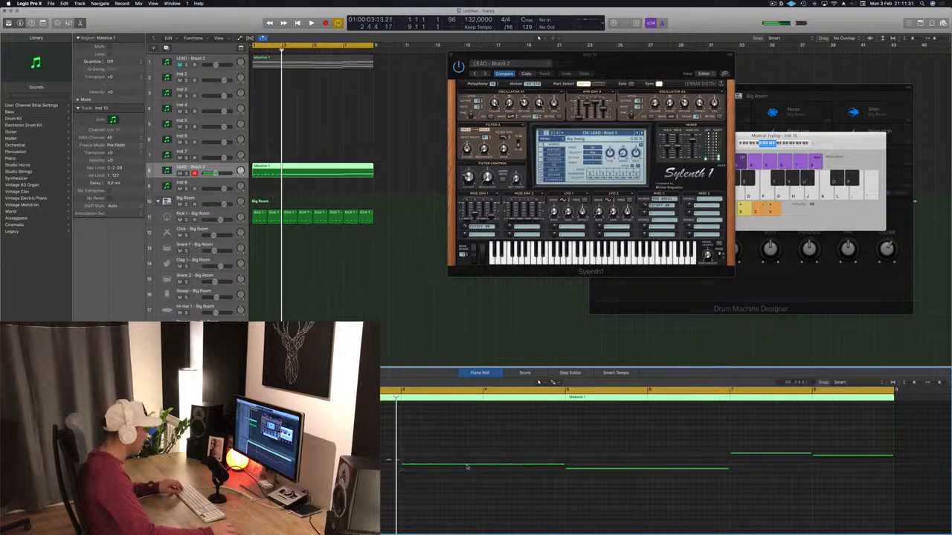
left_click(464, 466)
key("Delete")
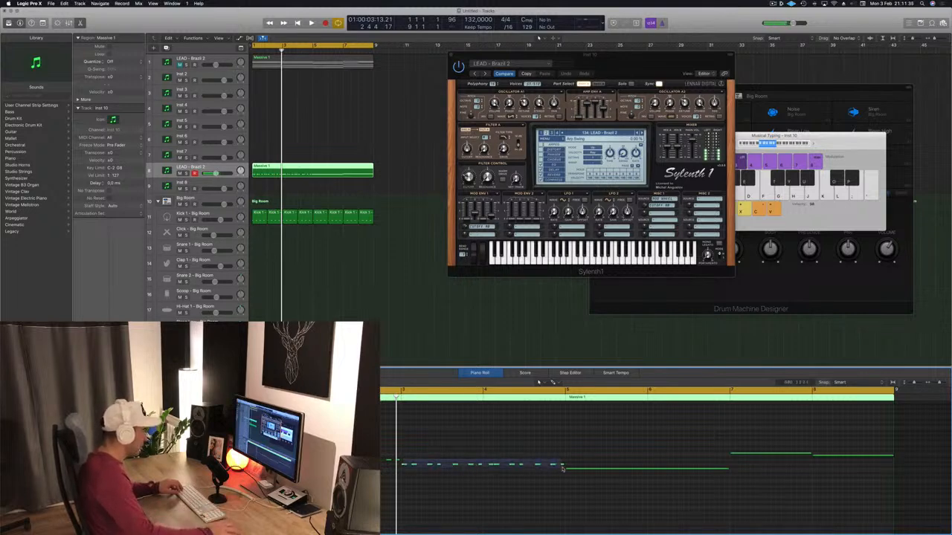
Copy the rhythm to bar 5 at the lower note's pitch and delete the long note spanning bars 5 to 7.
left_click_drag(404, 465, 569, 473)
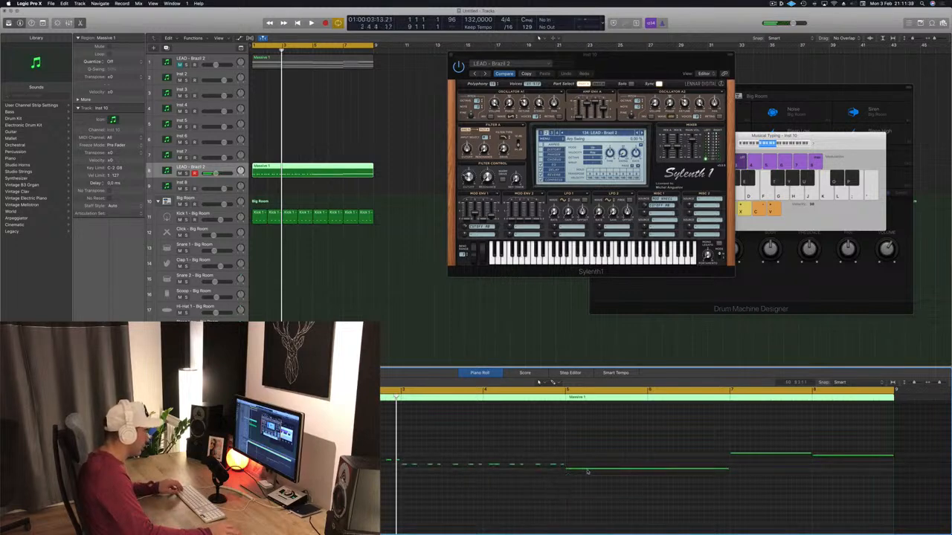
left_click(587, 469)
key("Delete")
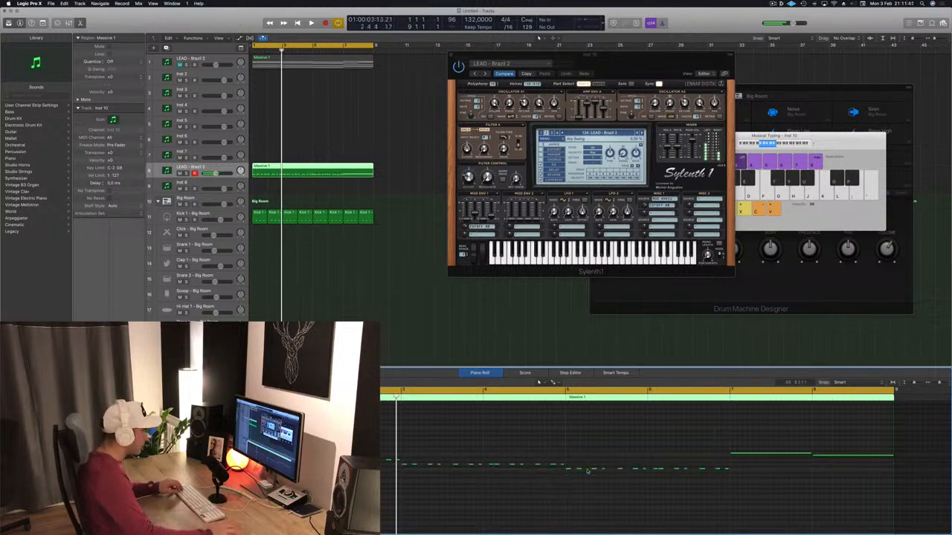
left_click_drag(667, 474, 762, 476)
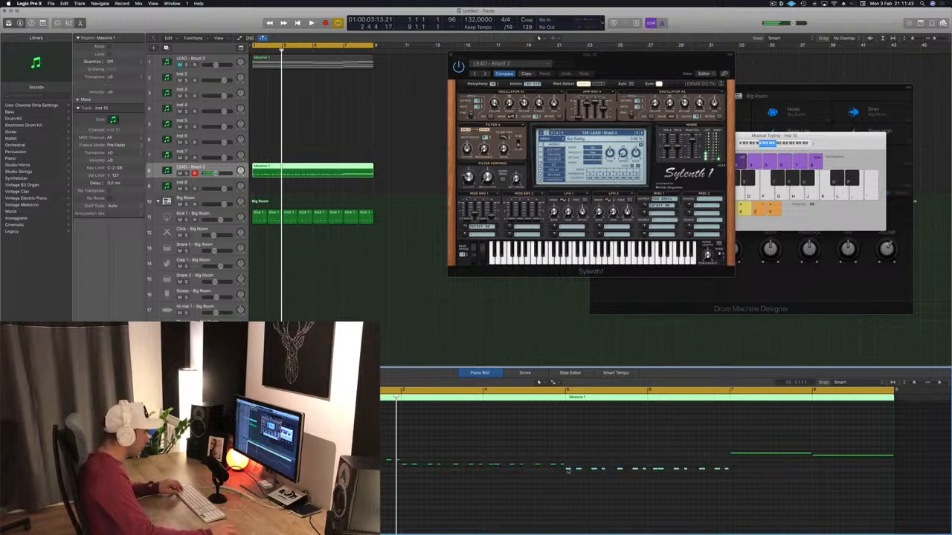
Copy the rhythm into bars 7 and 8, lower bar 8 to its note's pitch, and delete both long notes there.
left_click_drag(568, 470, 735, 457)
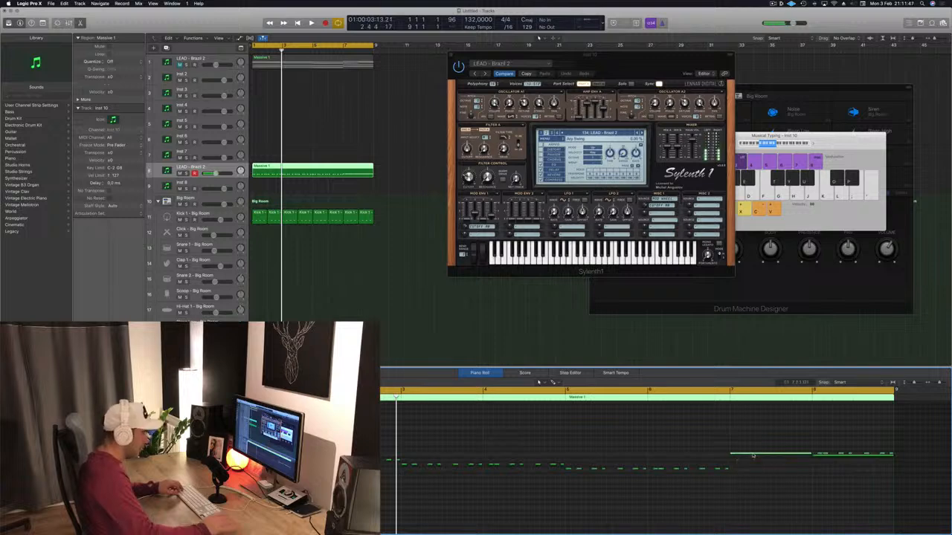
key("Delete")
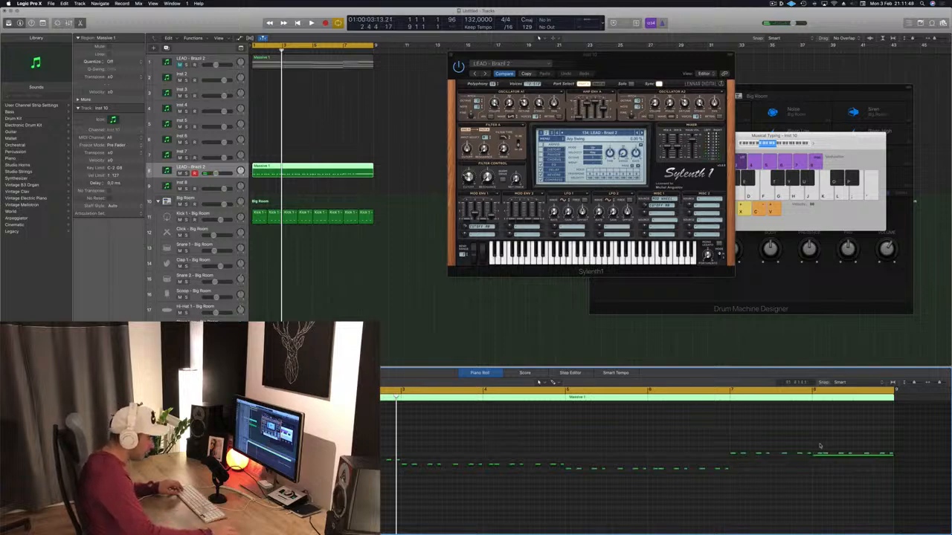
left_click_drag(893, 455, 894, 452)
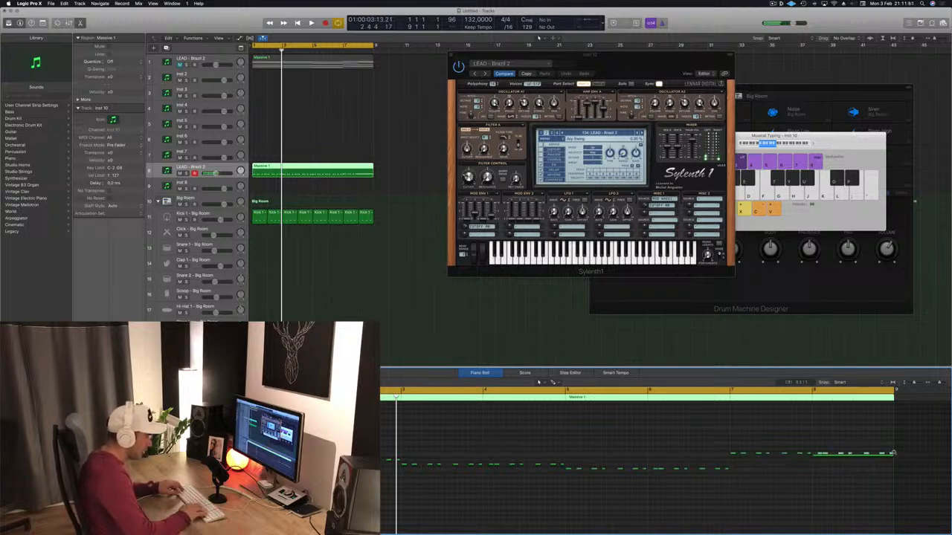
key("alt+Down")
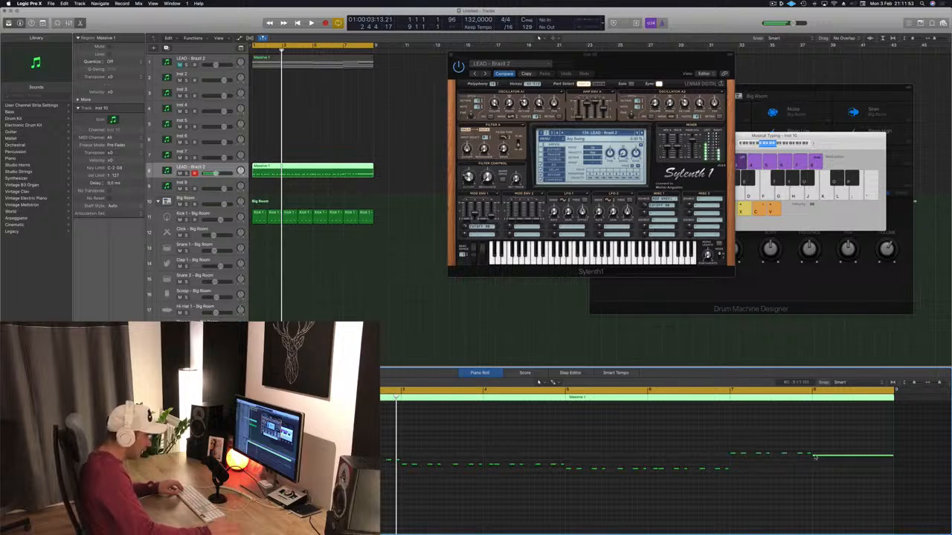
key("Delete")
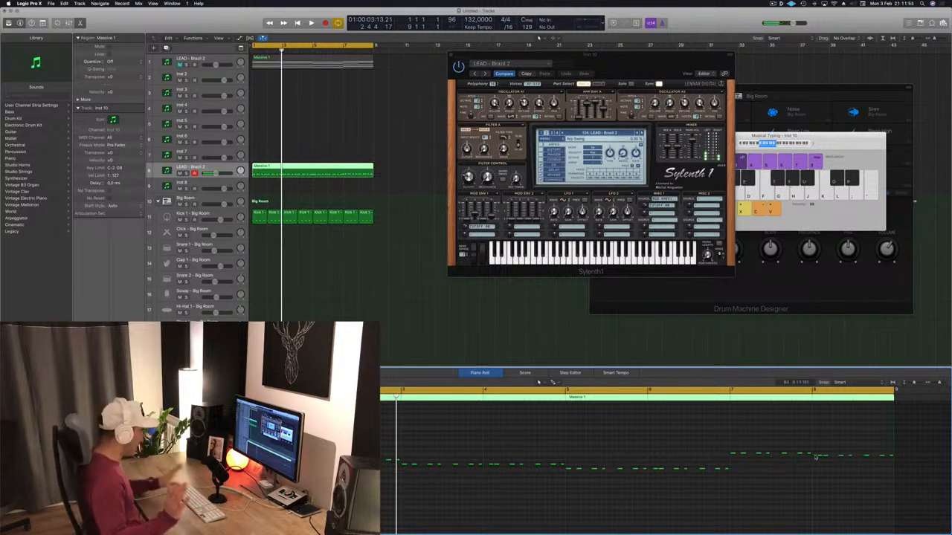
Play the finished rhythm from the start, enlarge the rhythm track's height, and move the Sylenth1 window clear of the arrangement.
key("space")
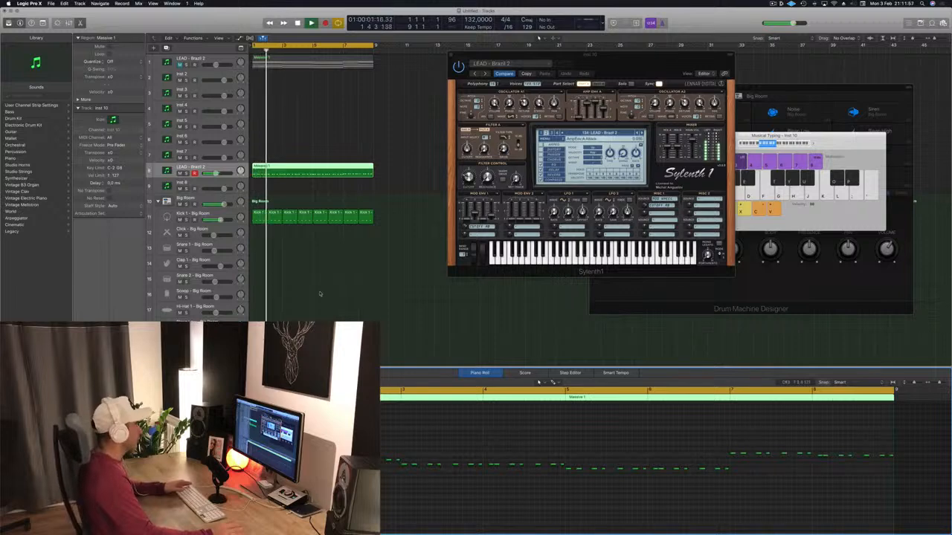
left_click_drag(620, 61, 614, 126)
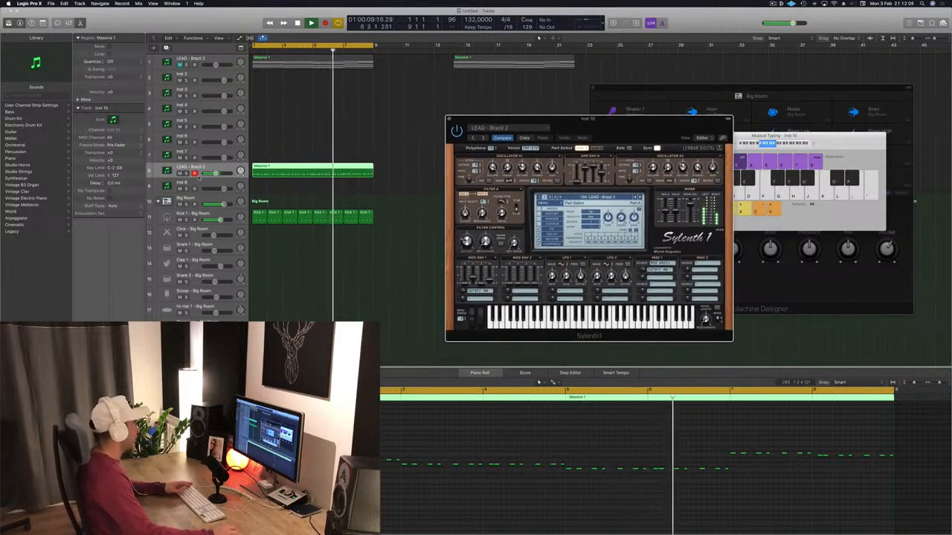
left_click_drag(199, 180, 200, 231)
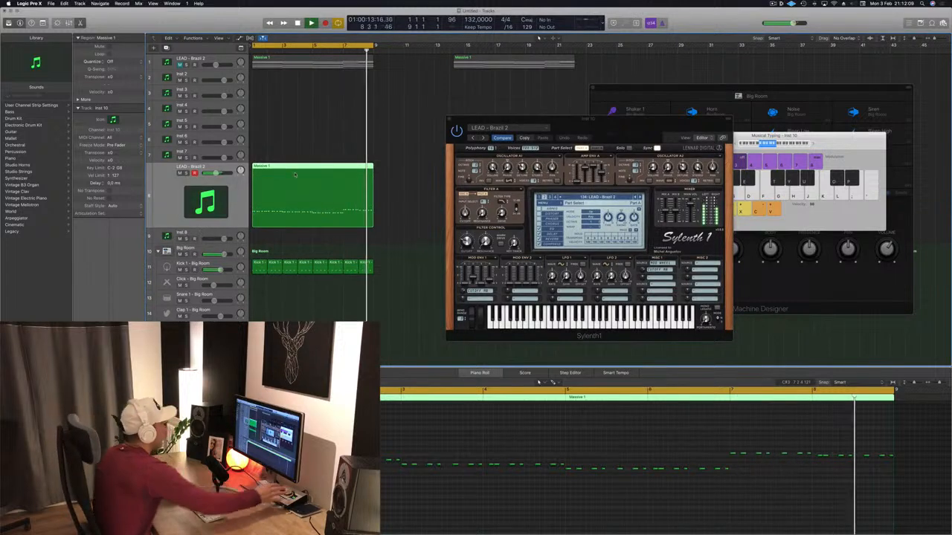
key("space")
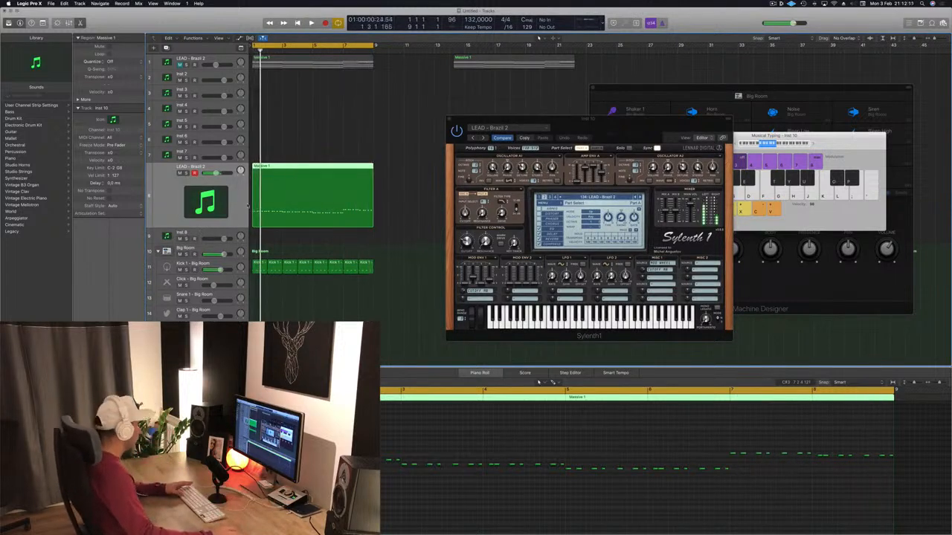
key("space")
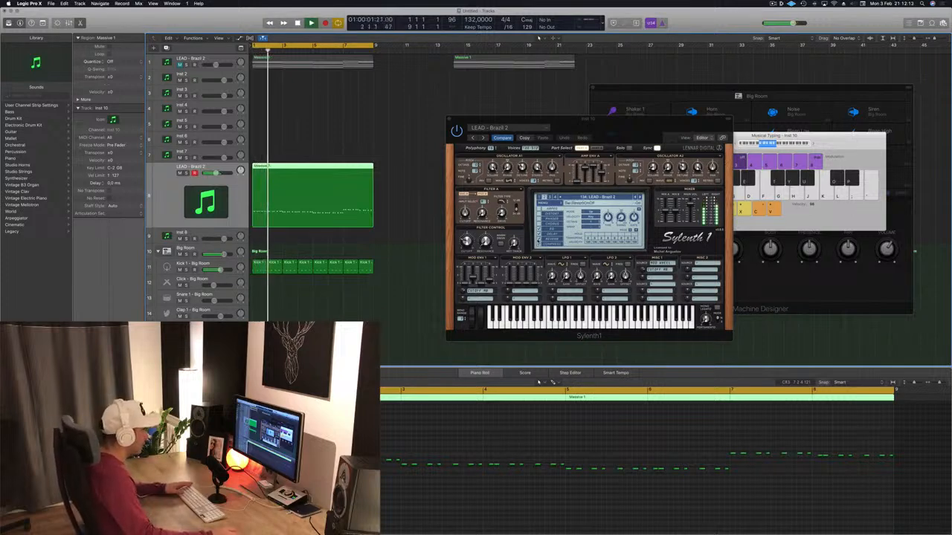
left_click(622, 128)
left_click_drag(621, 129, 628, 149)
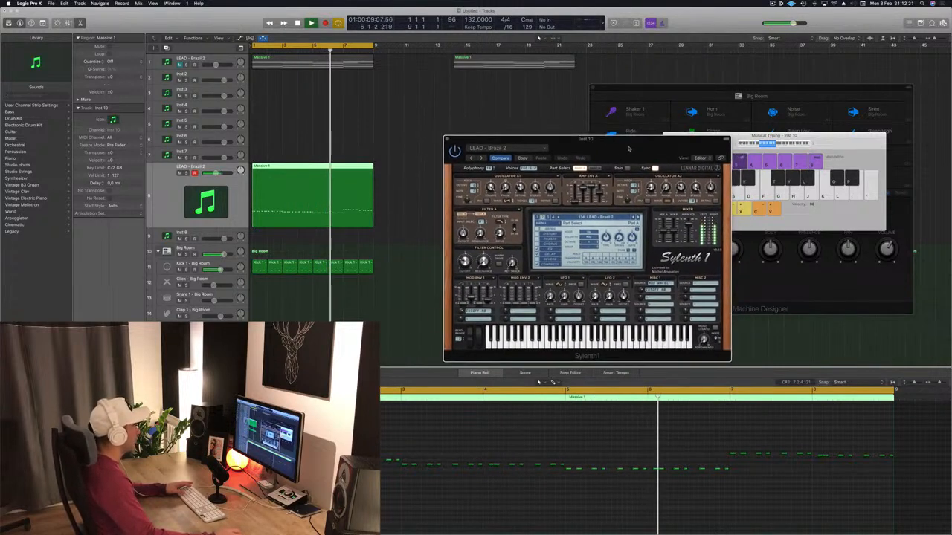
Unmute the original lead track and play it together with the rhythm line.
left_click(179, 64)
key("space")
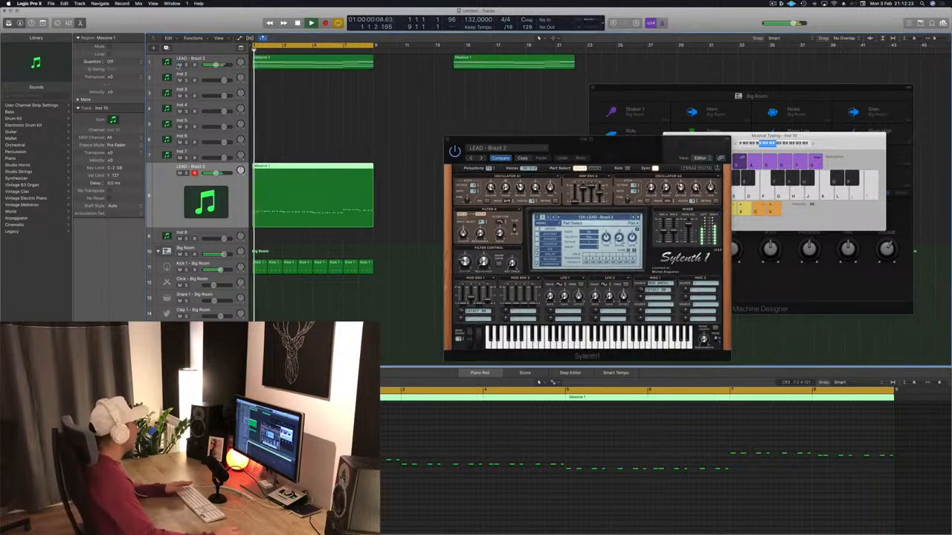
left_click(228, 60)
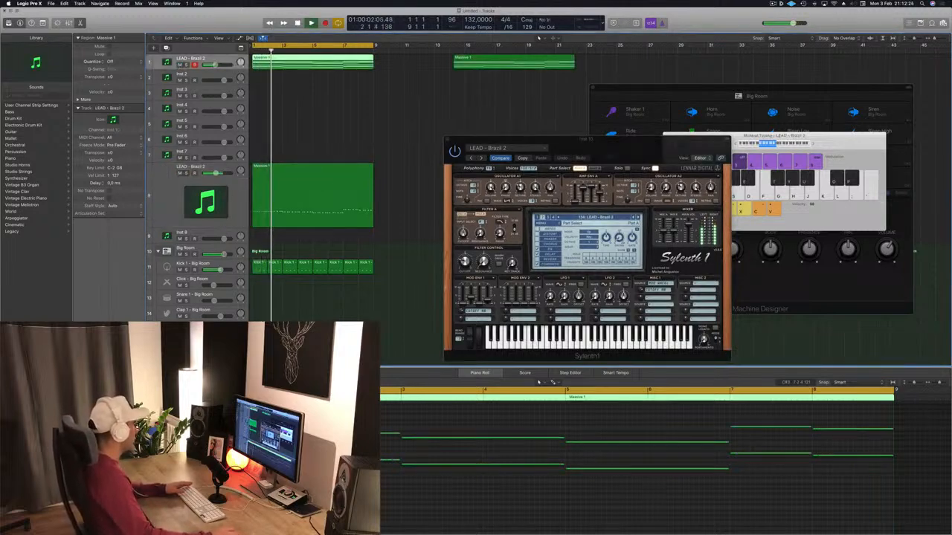
left_click_drag(681, 139, 730, 41)
Duplicate the rhythm track with its Sylenth1 settings and copy its eight-bar region onto the new track.
left_click(159, 180)
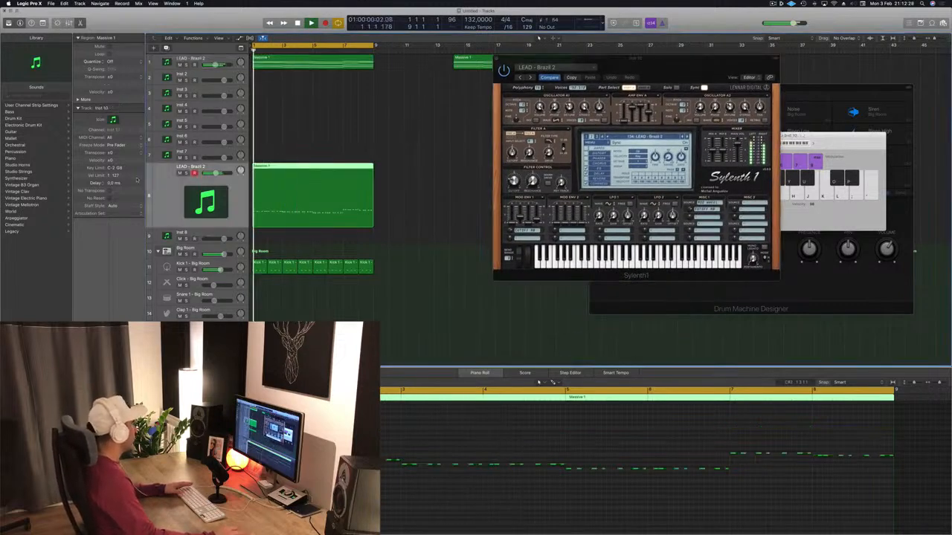
key("super+d")
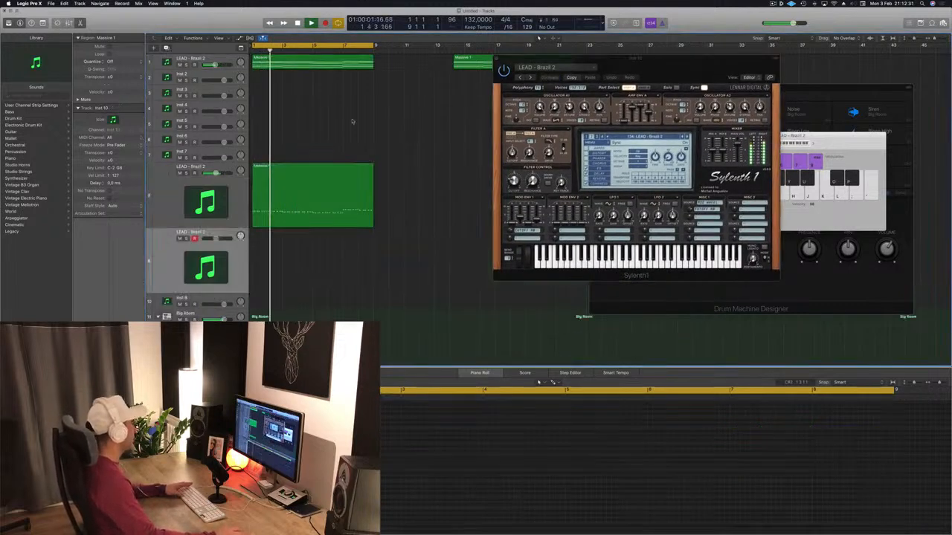
left_click(293, 191)
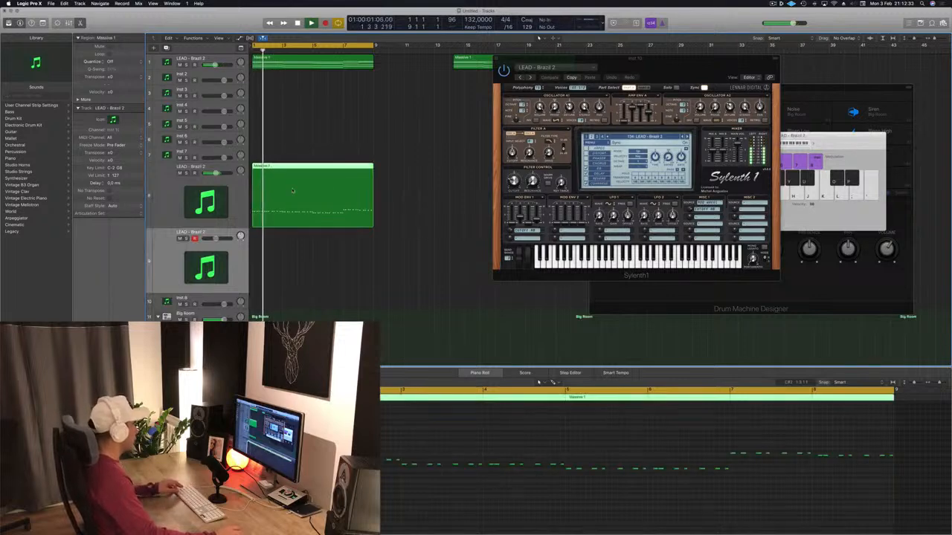
left_click_drag(292, 191, 286, 257)
key("space")
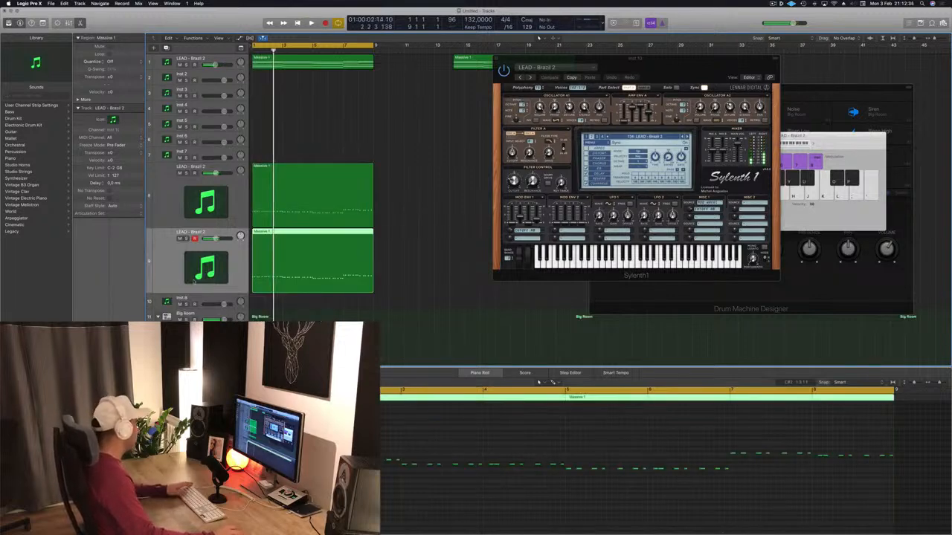
Open the duplicated track's Sylenth1, place its window over the first one, and start playback from the beginning.
double_click(206, 267)
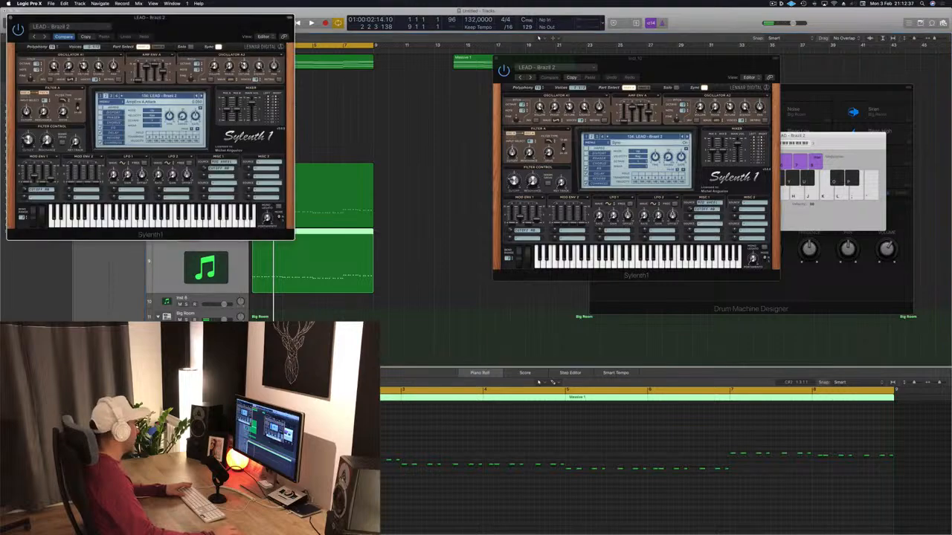
left_click_drag(214, 20, 661, 62)
key("space")
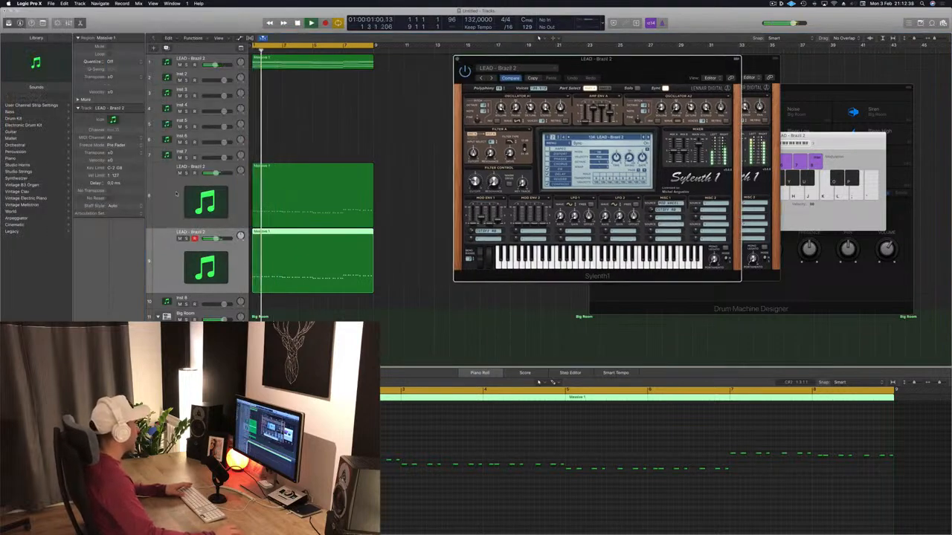
key("space")
key("space")
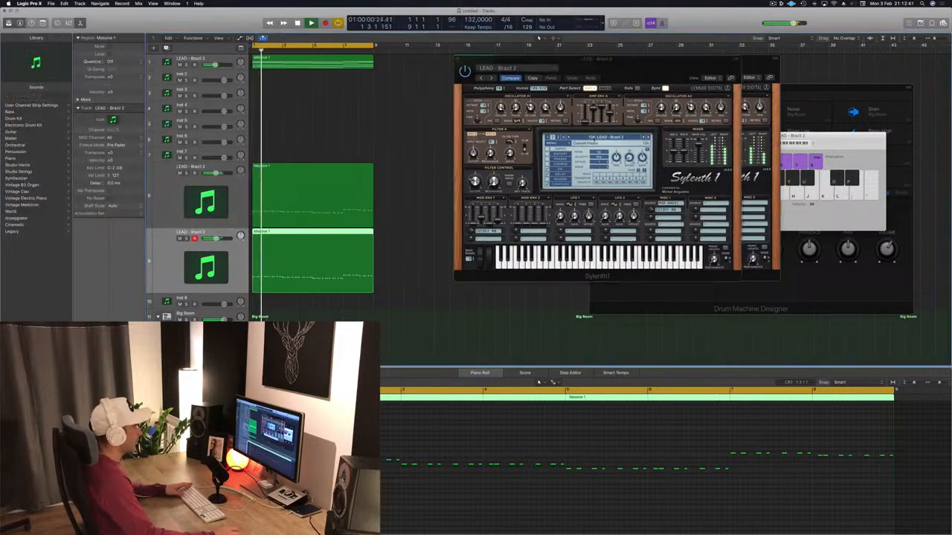
Browse the duplicated Sylenth1's preset banks and load the preset BASS - Acid Bass.
left_click(593, 138)
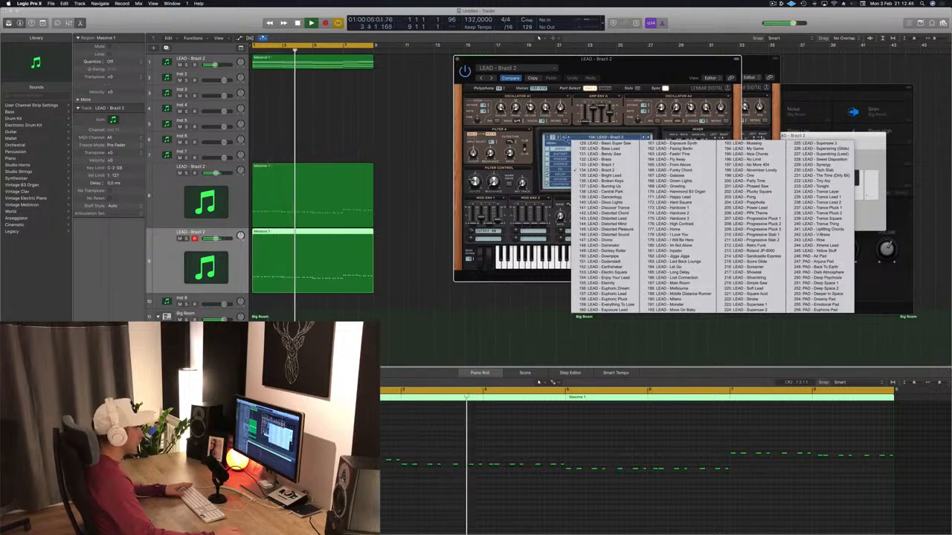
left_click(559, 138)
left_click(558, 138)
left_click(588, 139)
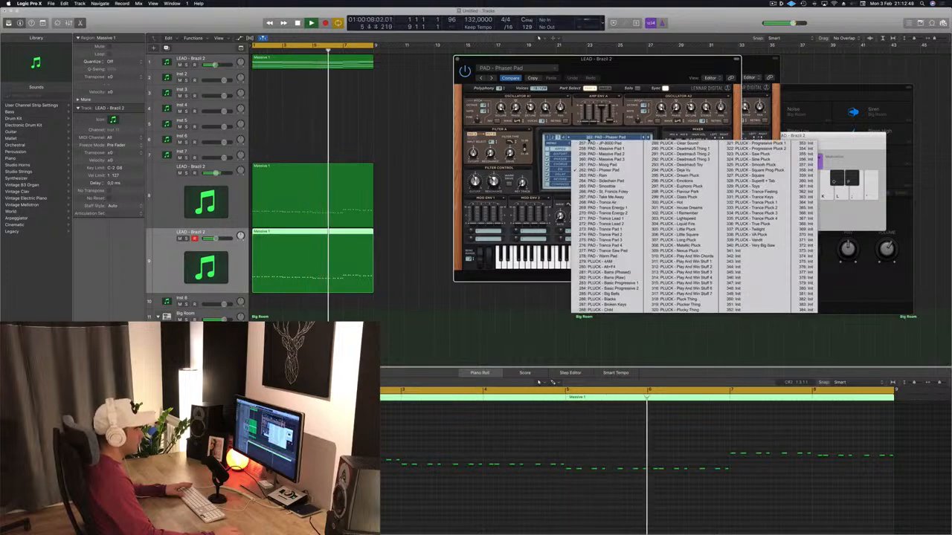
left_click(549, 137)
left_click(549, 137)
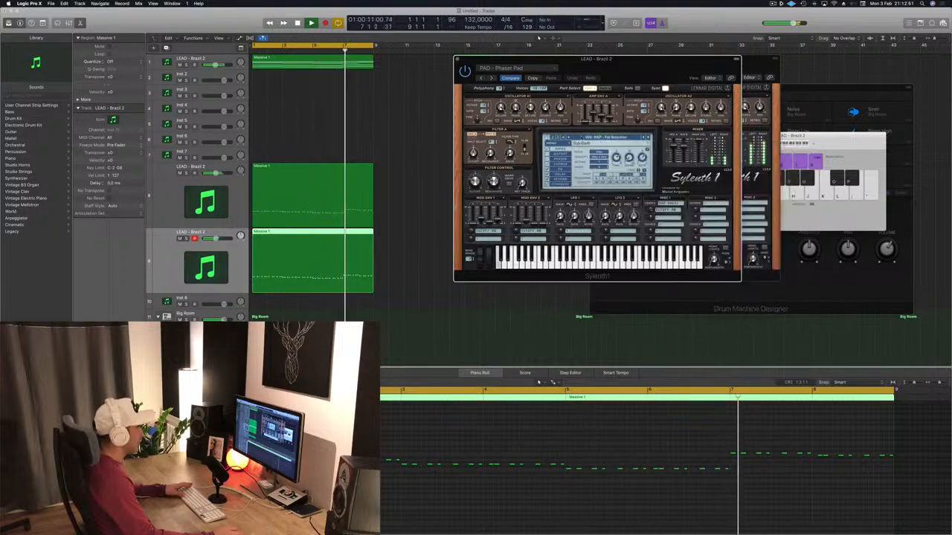
left_click(595, 138)
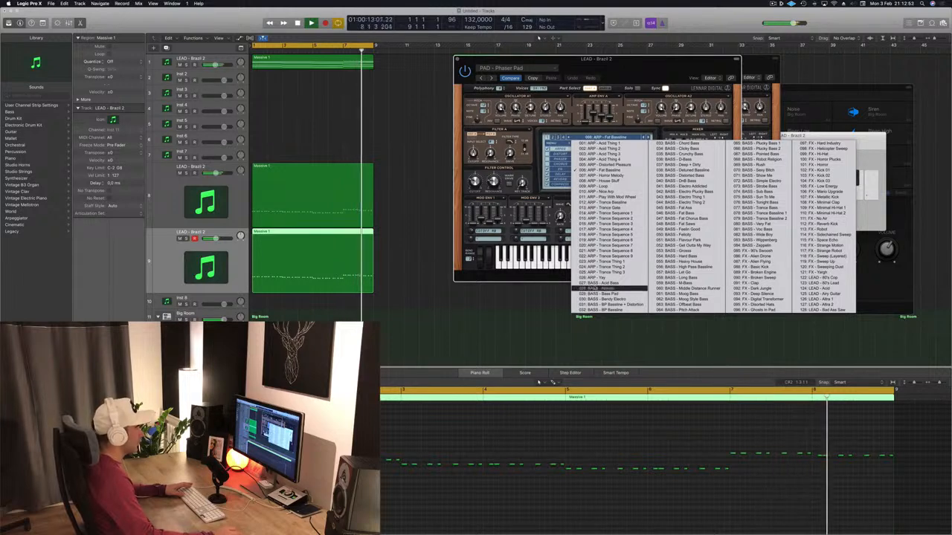
left_click(600, 283)
Audition the following bass presets from the start, advancing to BASS - BP Bassline + Distortion.
left_click_drag(669, 64, 650, 58)
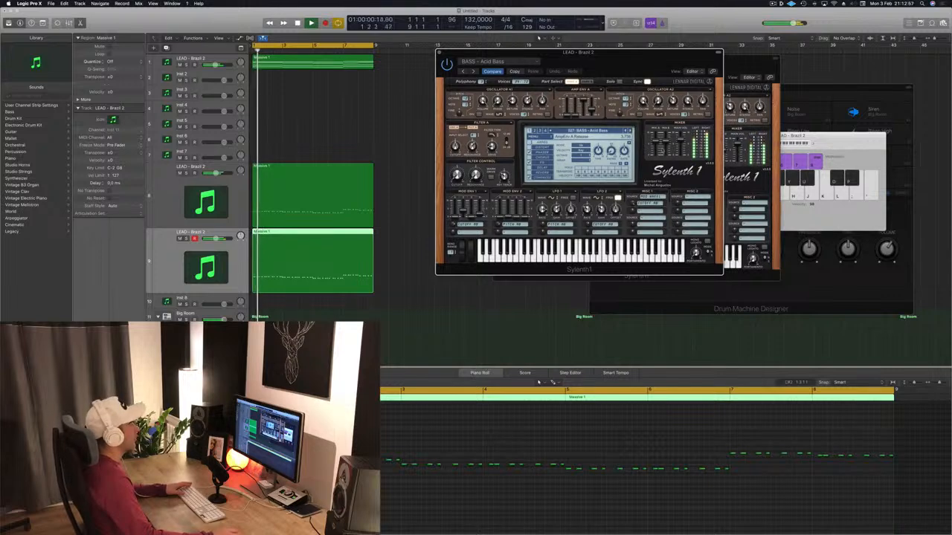
key("Return")
left_click(632, 131)
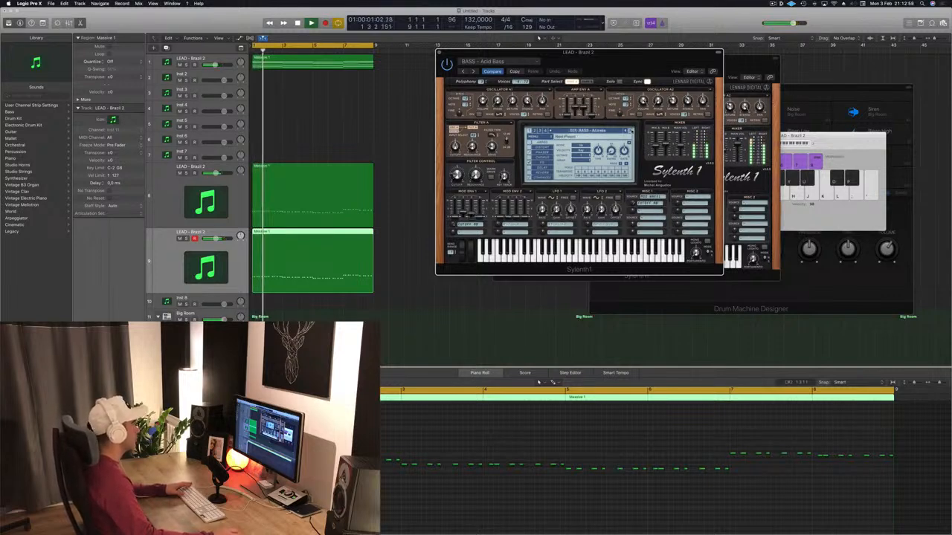
key("Return")
left_click(631, 131)
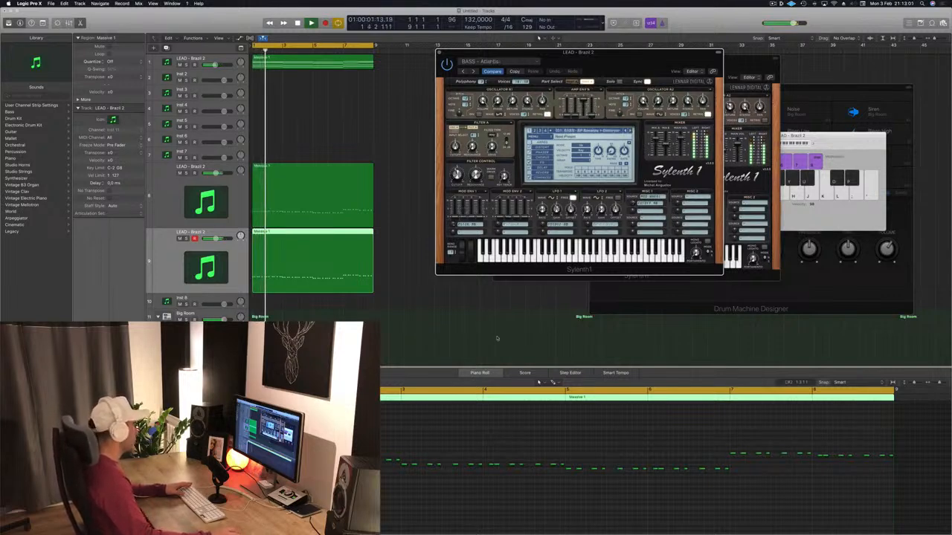
Raise all notes by an octave in both the duplicated region and the rhythm region above it.
left_click(442, 470)
key("space")
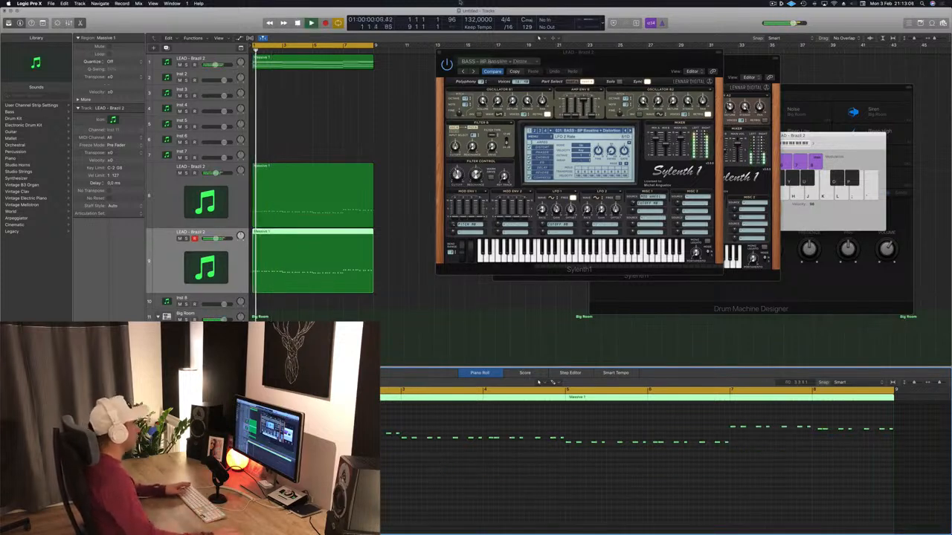
left_click(300, 190)
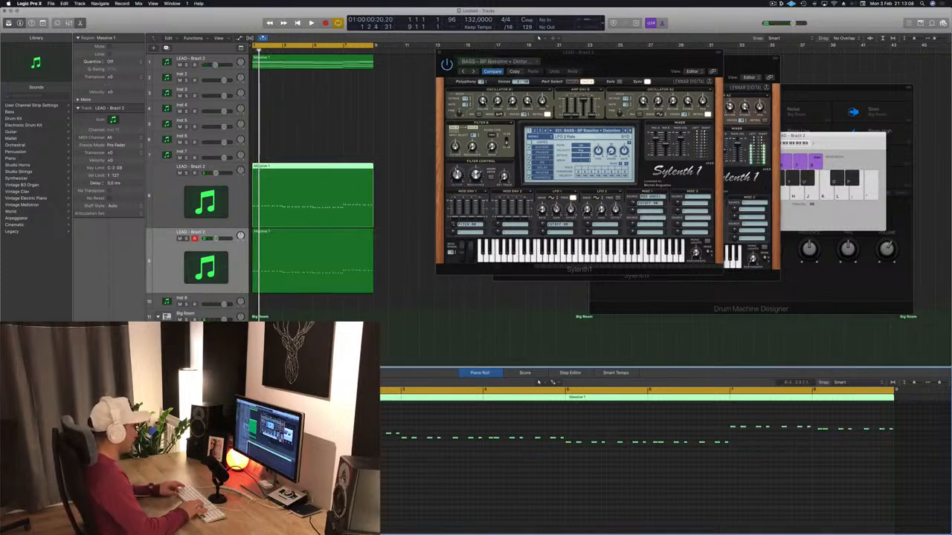
key("space")
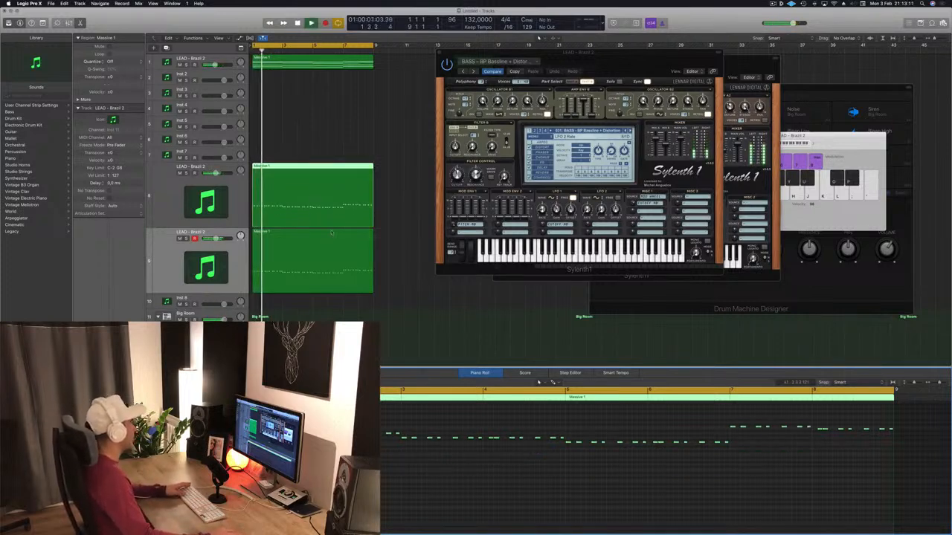
Select the duplicated bass region and play the layered synths from the start to judge the sound.
left_click(308, 268)
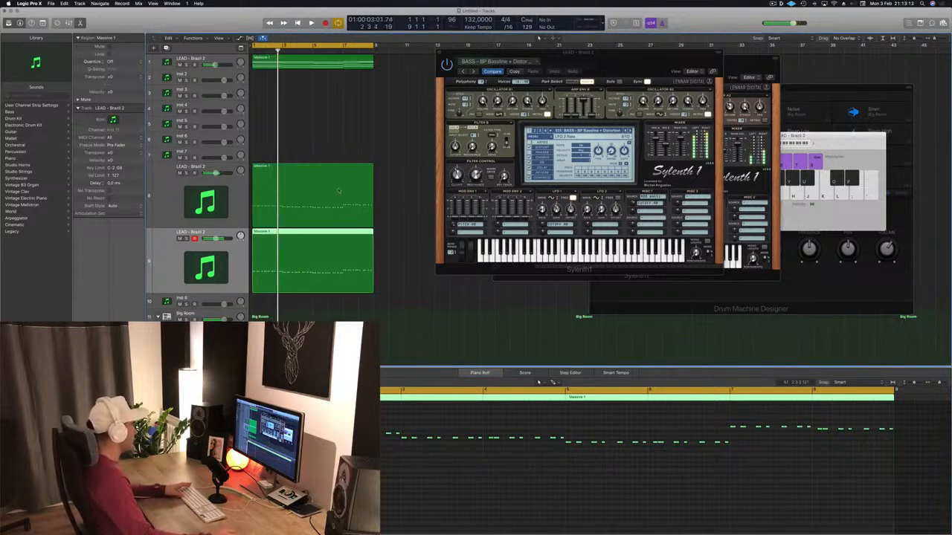
key("space")
key("space")
Mute the duplicated bass track, audition without it, and lower the upper rhythm region's notes by an octave.
key("space")
key("space")
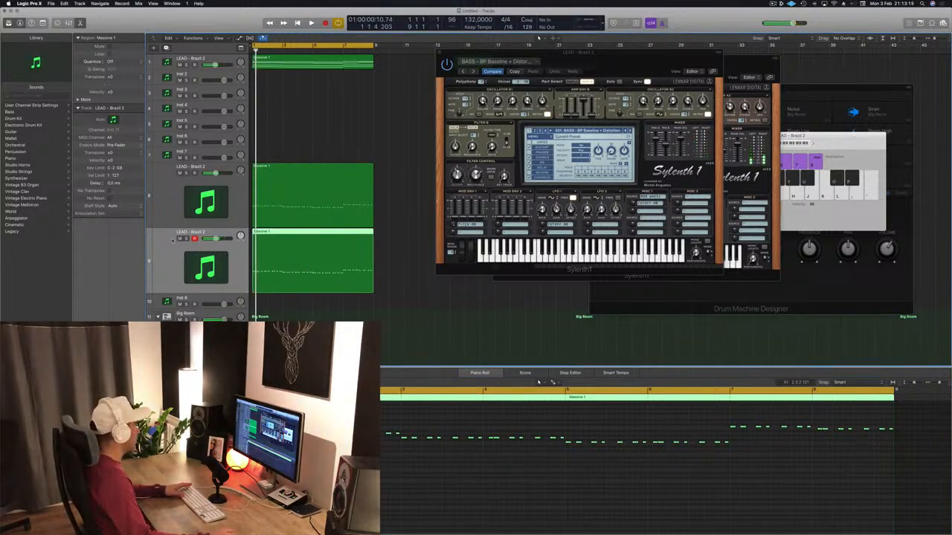
left_click(178, 239)
key("space")
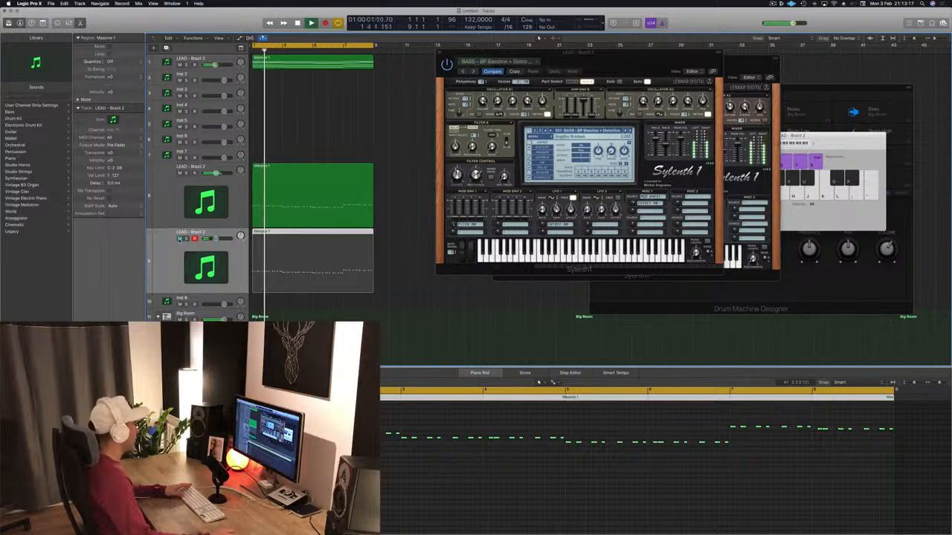
left_click(272, 203)
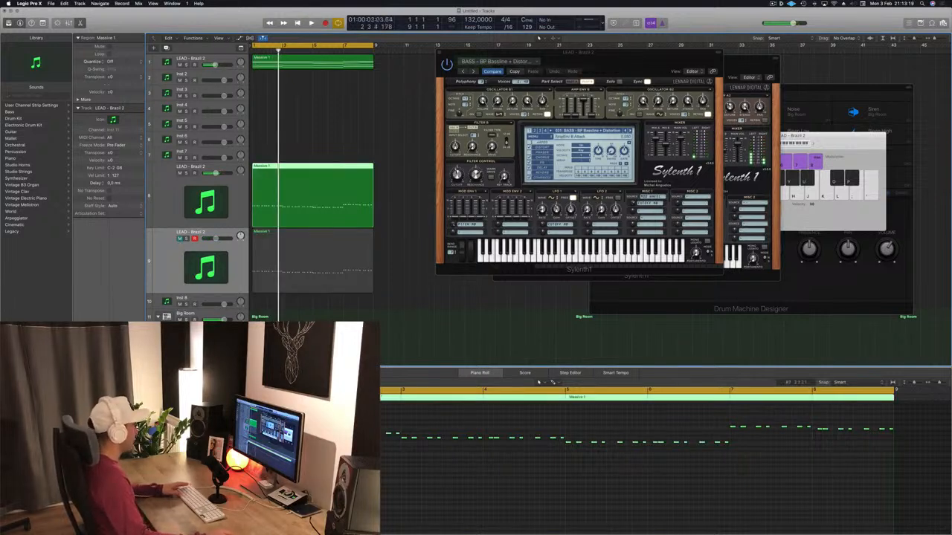
left_click(331, 468)
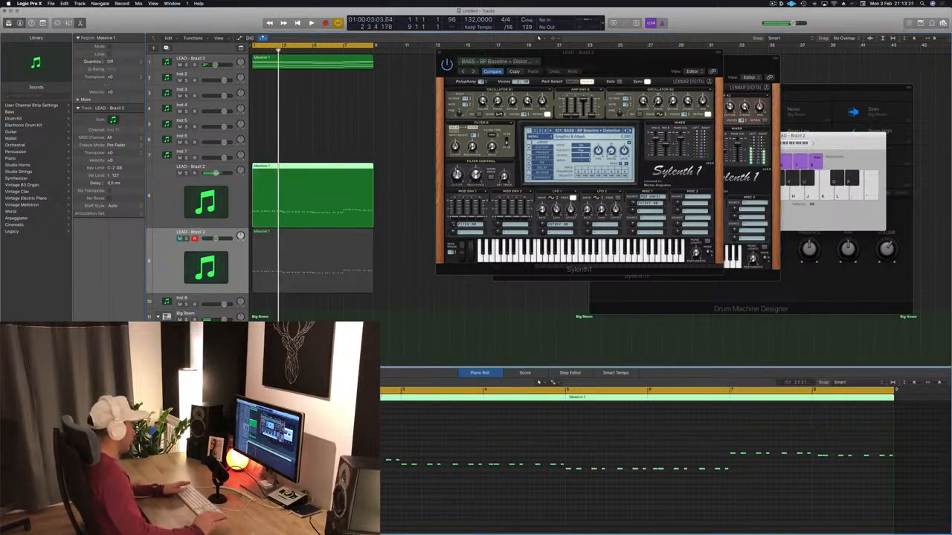
Play the arrangement from the start, select the duplicated bass region, and unmute the duplicated bass track.
key("Return")
key("space")
left_click(324, 274)
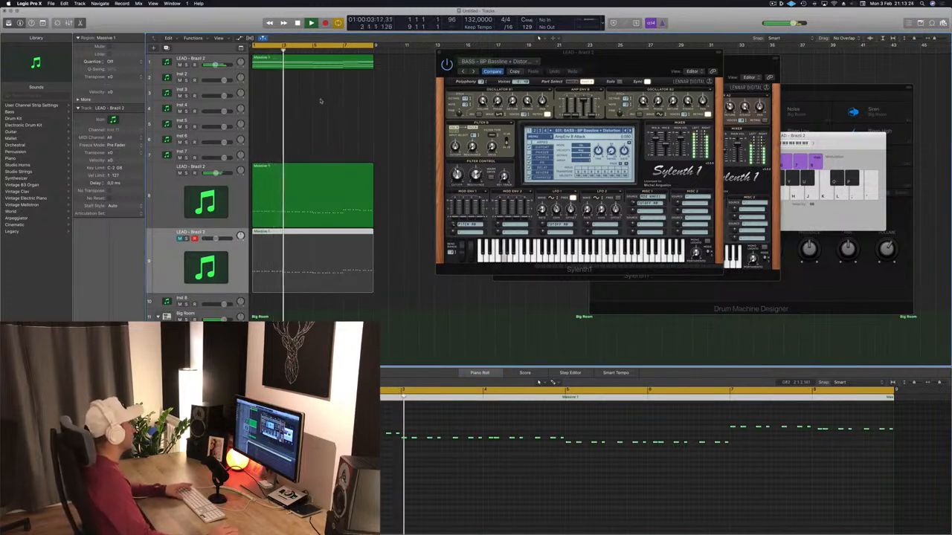
key("Return")
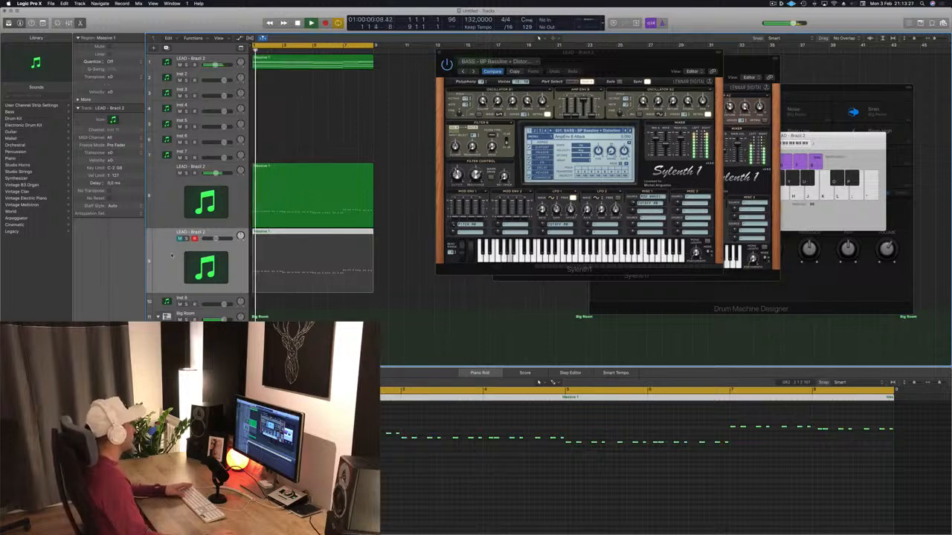
key("Return")
left_click(179, 238)
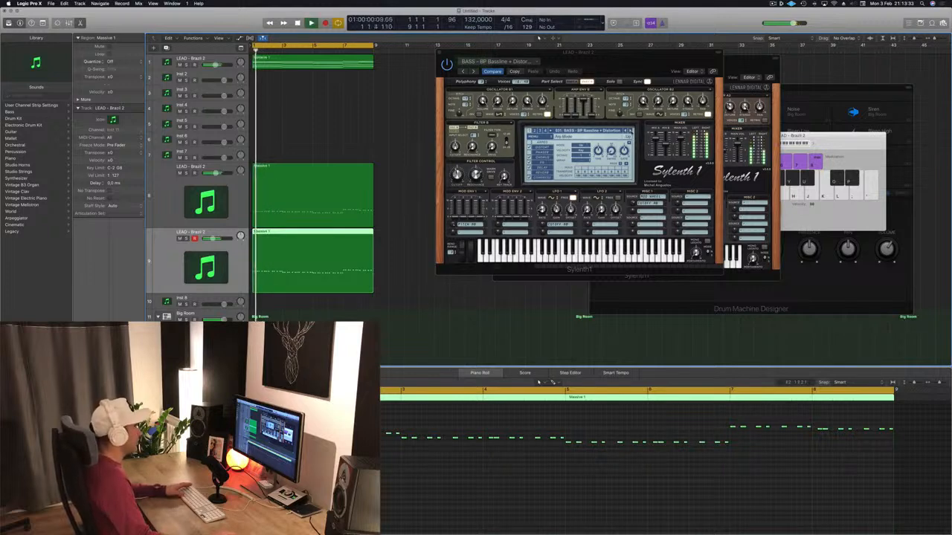
Audition the duplicated bass track's next Sylenth1 presets, from BASS - BP Bassline past BASS - Clicky Bass and BASS - Deep + Dirty.
left_click(631, 131)
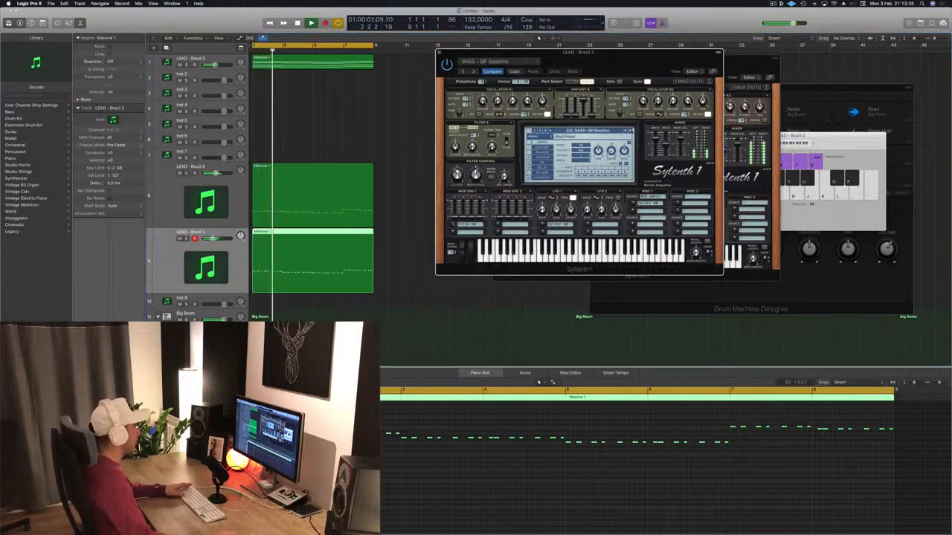
left_click(632, 130)
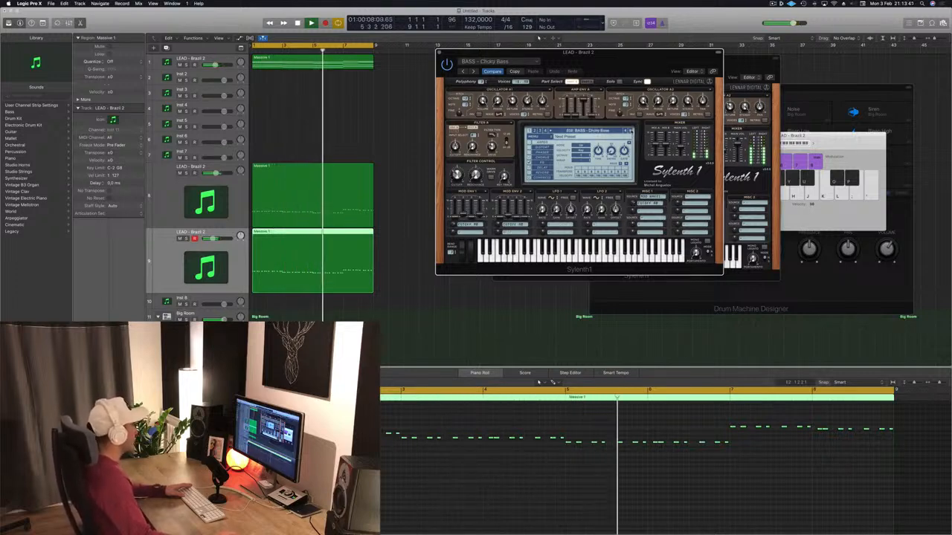
left_click(632, 131)
left_click(631, 131)
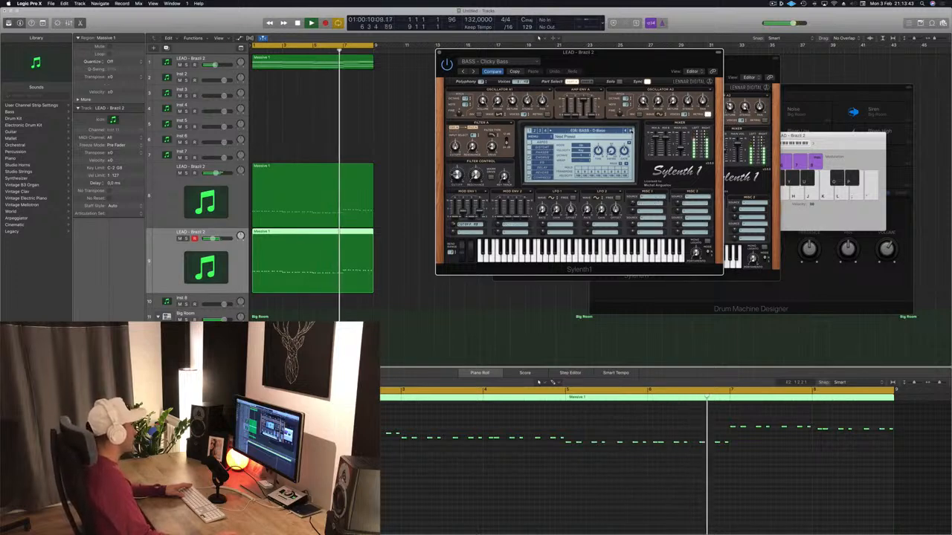
key("space")
key("space")
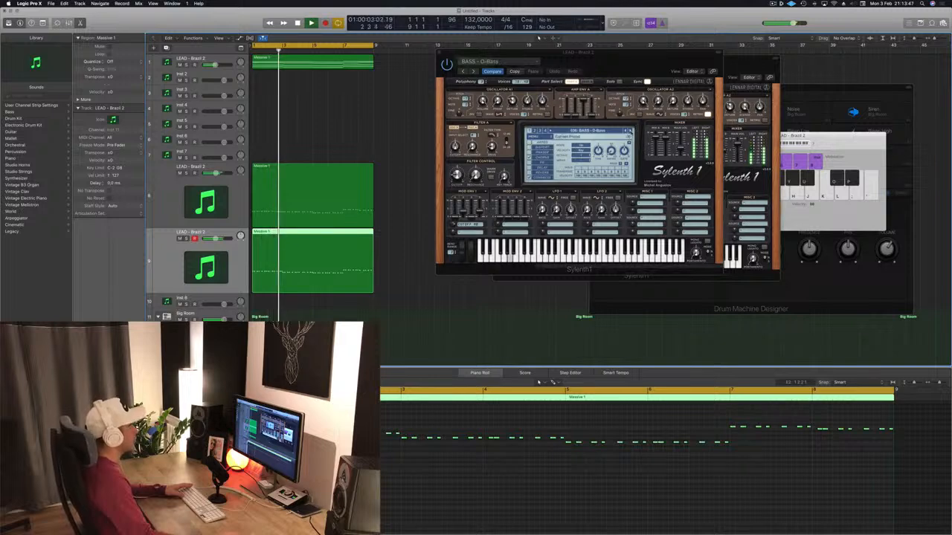
left_click(631, 131)
left_click(632, 131)
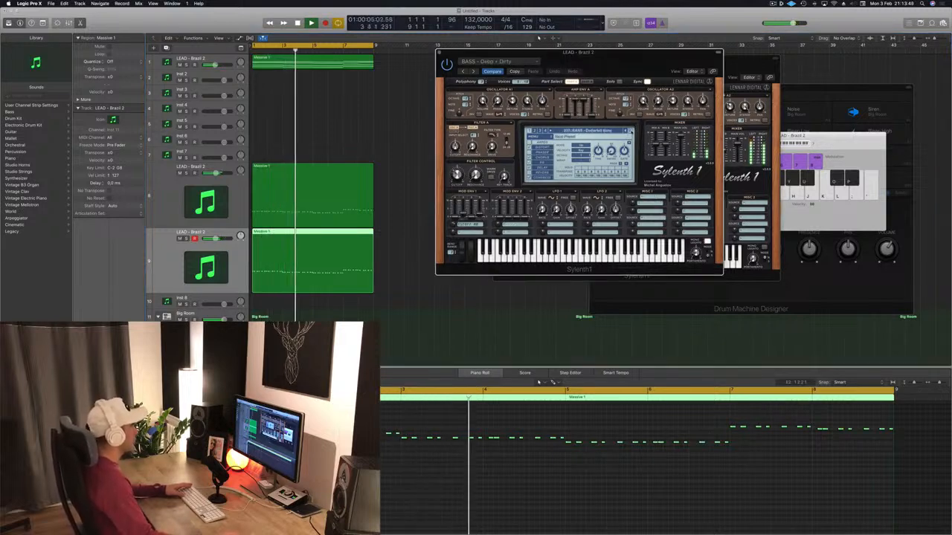
Continue through the Electro and Fat bass presets and settle on BASS - Feelin Good for the duplicated bass track.
left_click(631, 131)
left_click(632, 131)
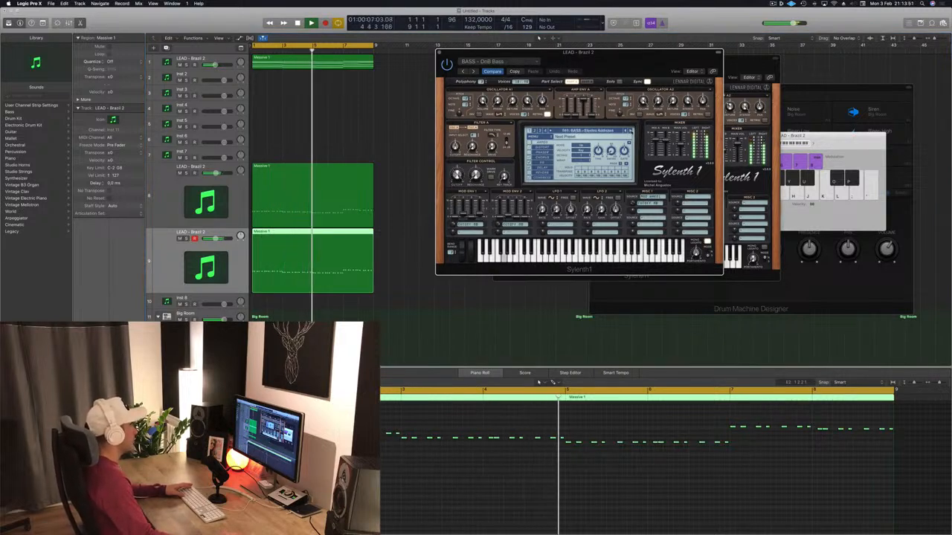
left_click(631, 131)
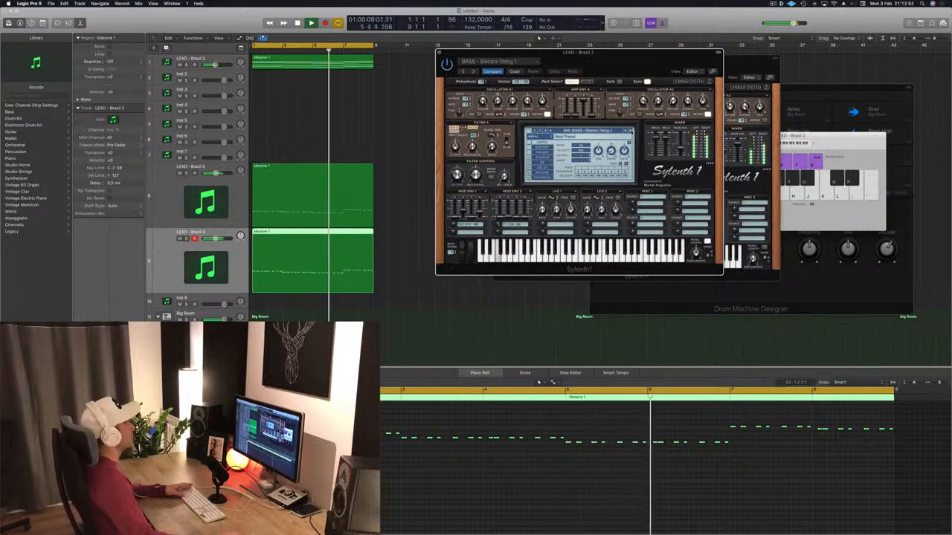
left_click(631, 130)
left_click(631, 131)
left_click(631, 131)
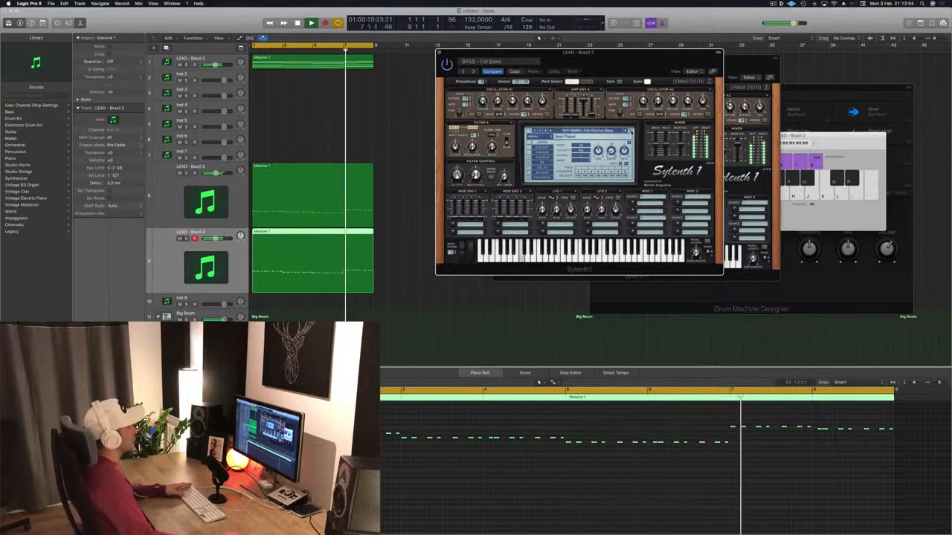
left_click(631, 131)
left_click(632, 131)
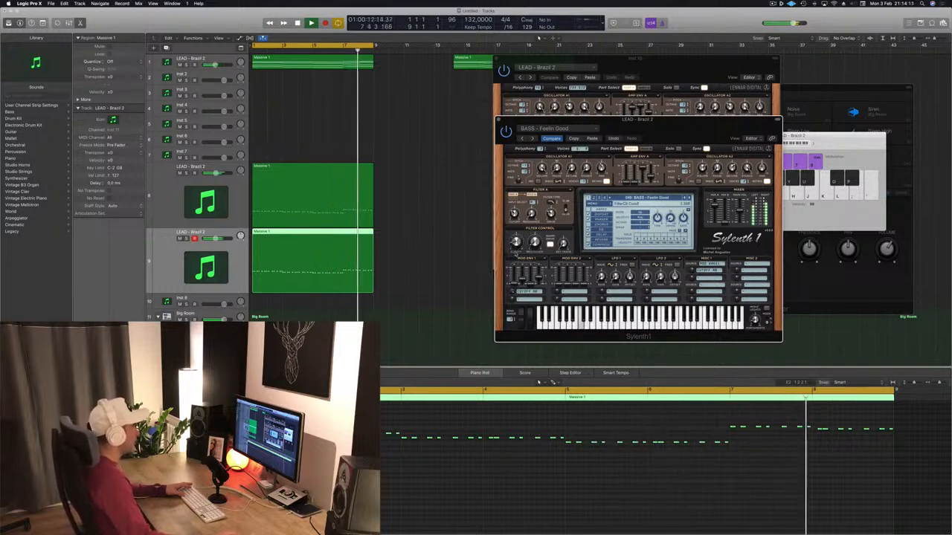
Compare the two bass layers by briefly soloing each track and muting the upper one, and restart playback with both active.
left_click_drag(648, 119, 597, 104)
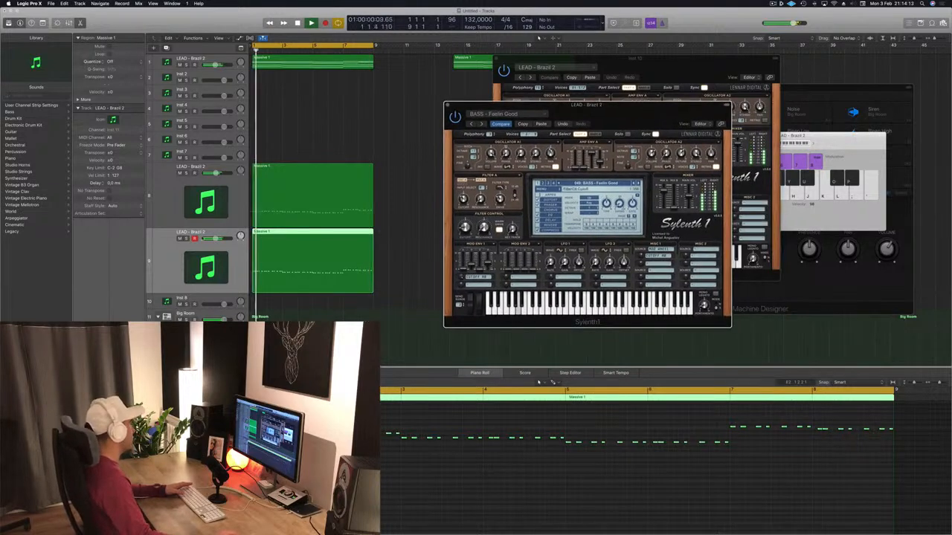
left_click(187, 238)
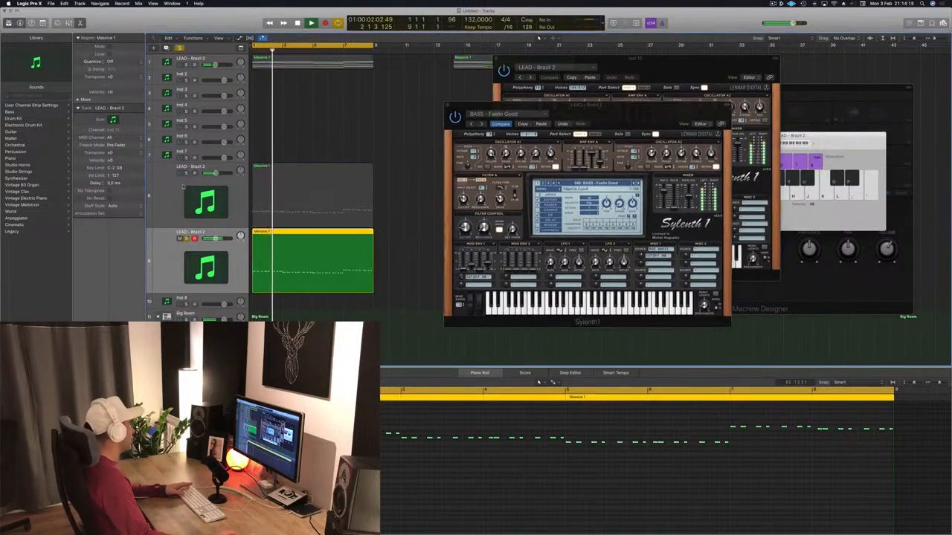
left_click(186, 239)
left_click(186, 173)
left_click(186, 173)
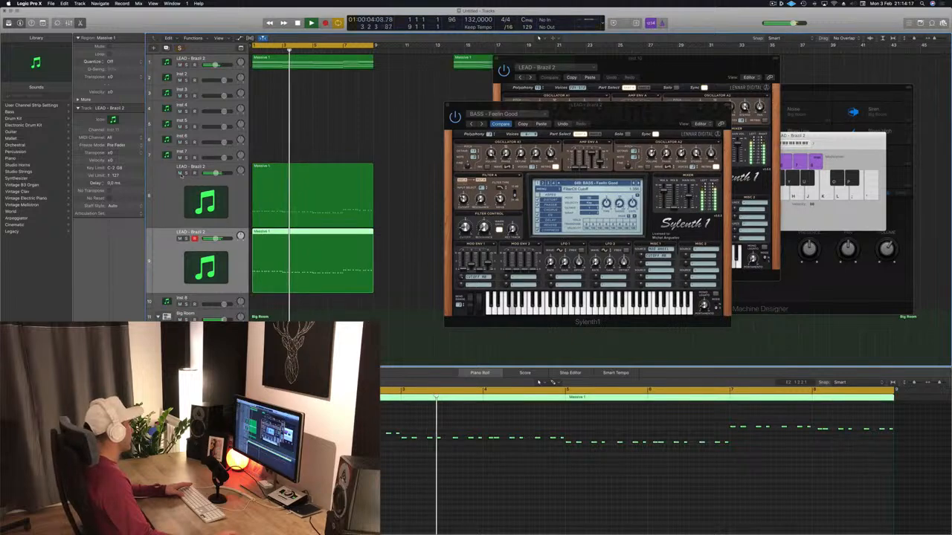
left_click(180, 174)
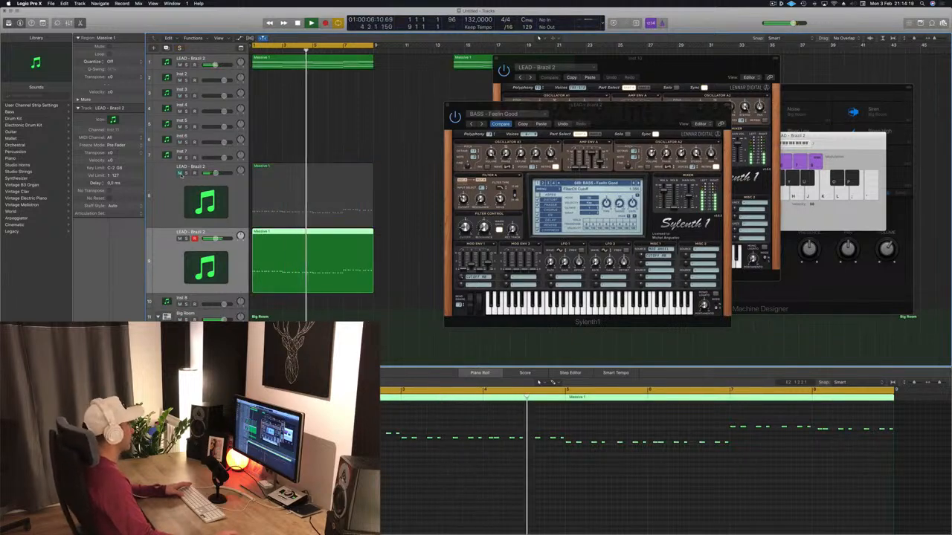
left_click(180, 173)
key("Return")
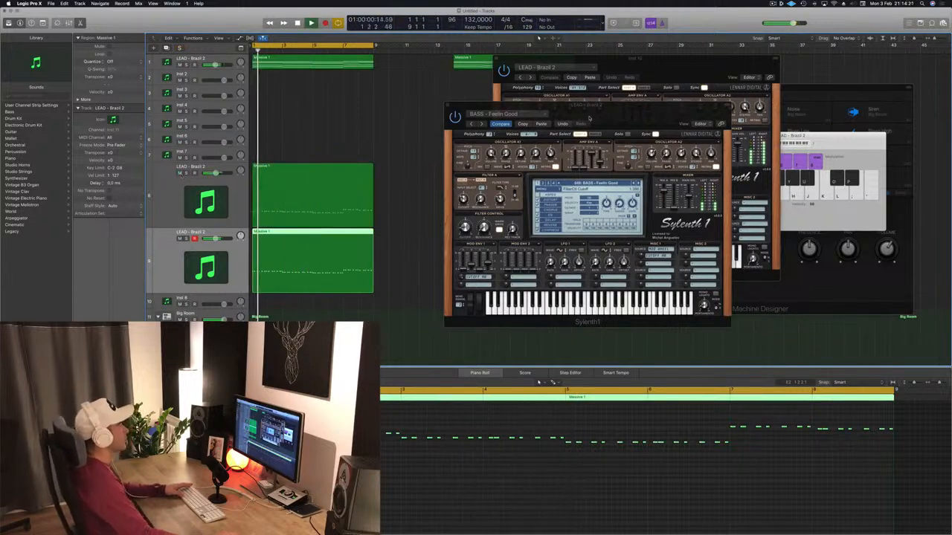
Close the bass track's Sylenth1 window, select the first lead region and track, and open the lead's Sylenth1 instance.
left_click_drag(589, 117, 461, 109)
left_click(414, 110)
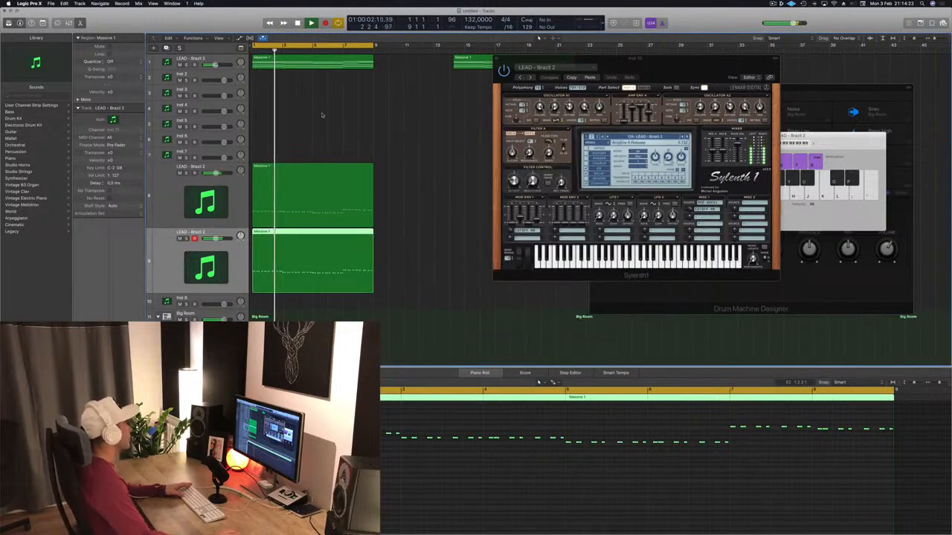
left_click(307, 63)
left_click_drag(537, 58, 569, 58)
key("Return")
key("Return")
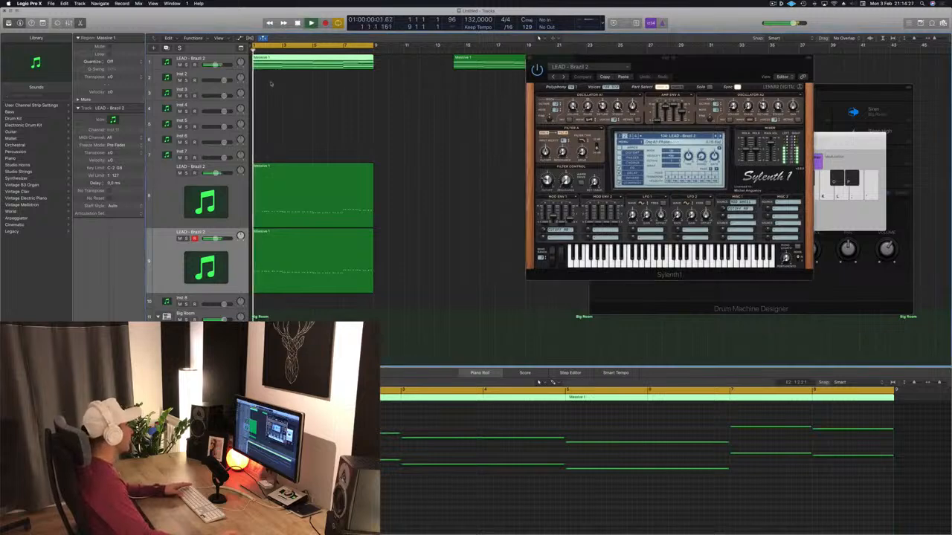
left_click(176, 63)
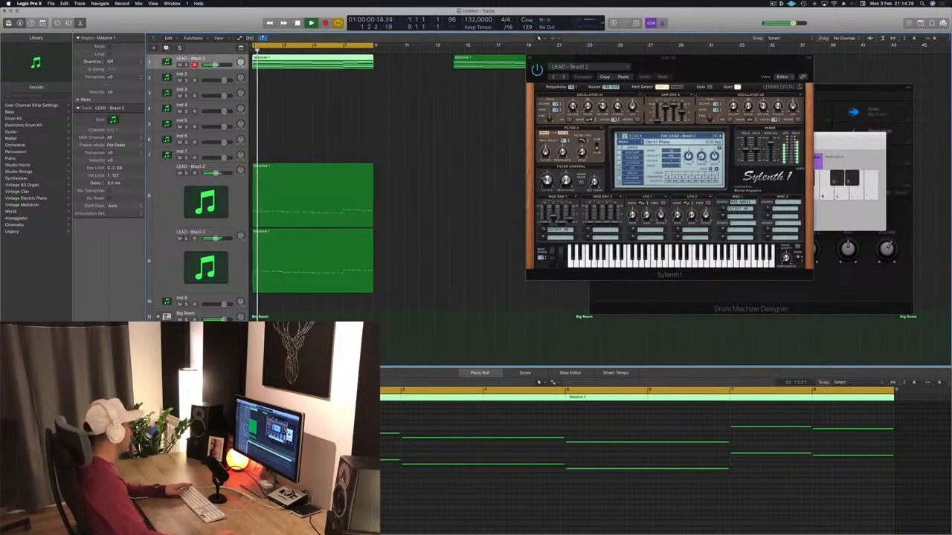
left_click(90, 359)
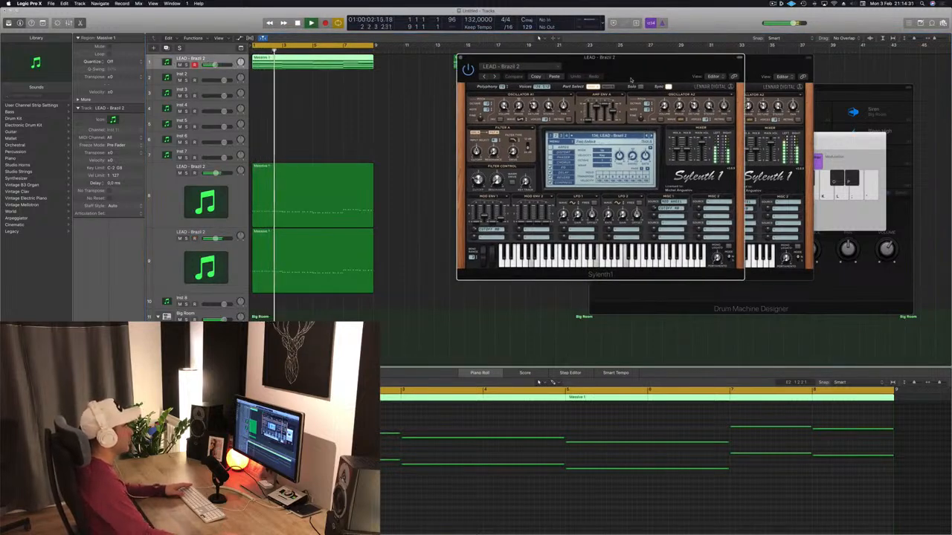
left_click_drag(631, 79, 687, 74)
Duplicate the lead track twice, copy the chord region onto the first duplicate, and mute the original lead.
left_click(208, 60)
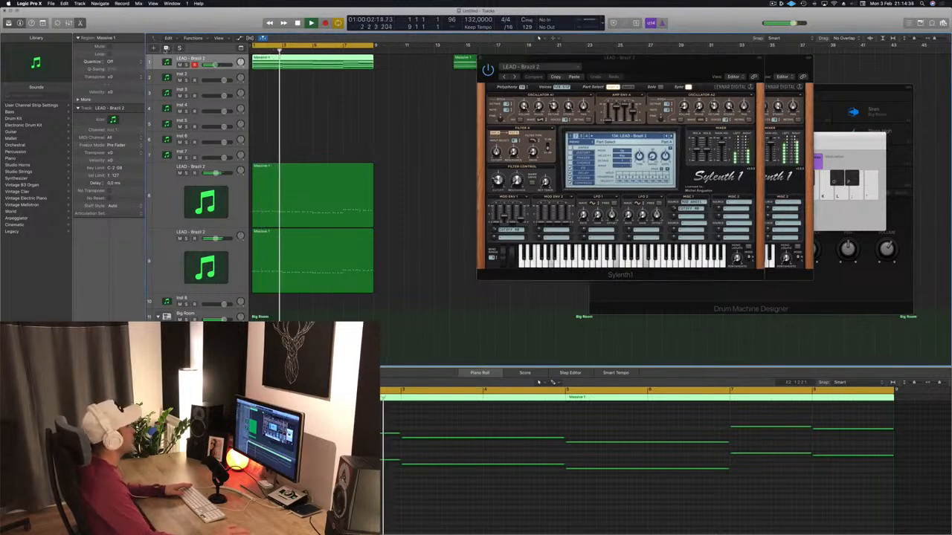
key("super+d")
key("super+d")
left_click(331, 69)
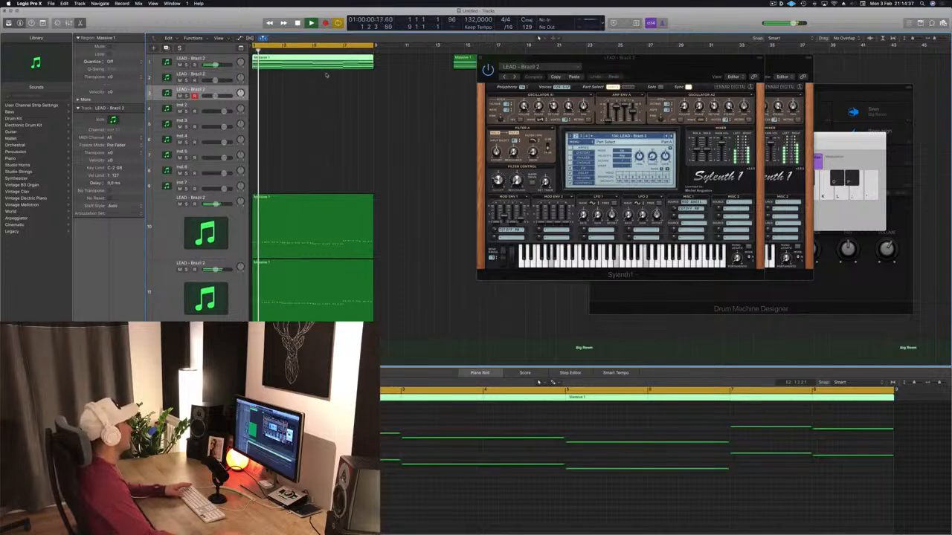
left_click_drag(301, 63, 275, 66)
key("space")
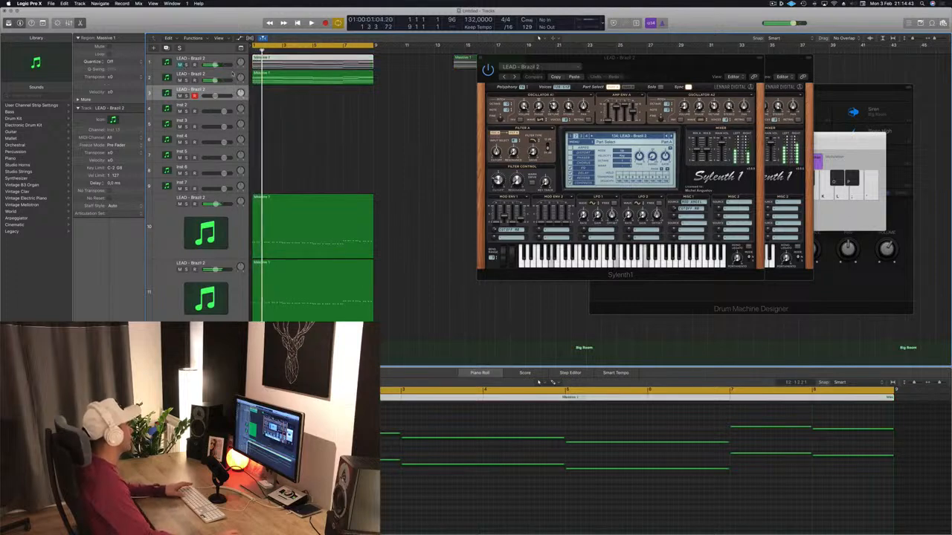
Select the copied chord region, play it from the start, and open the duplicated lead track's Sylenth1 instance.
left_click(299, 80)
key("space")
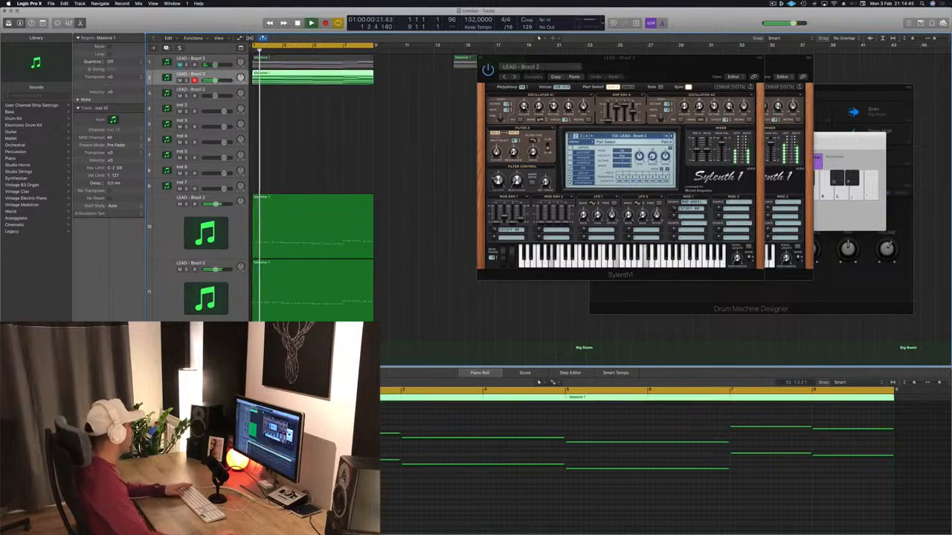
left_click(91, 366)
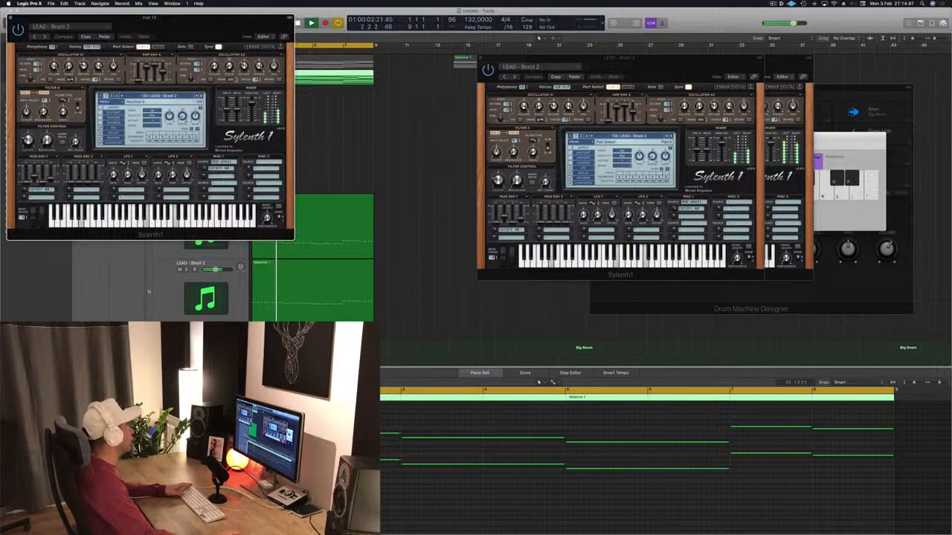
left_click_drag(188, 21, 479, 117)
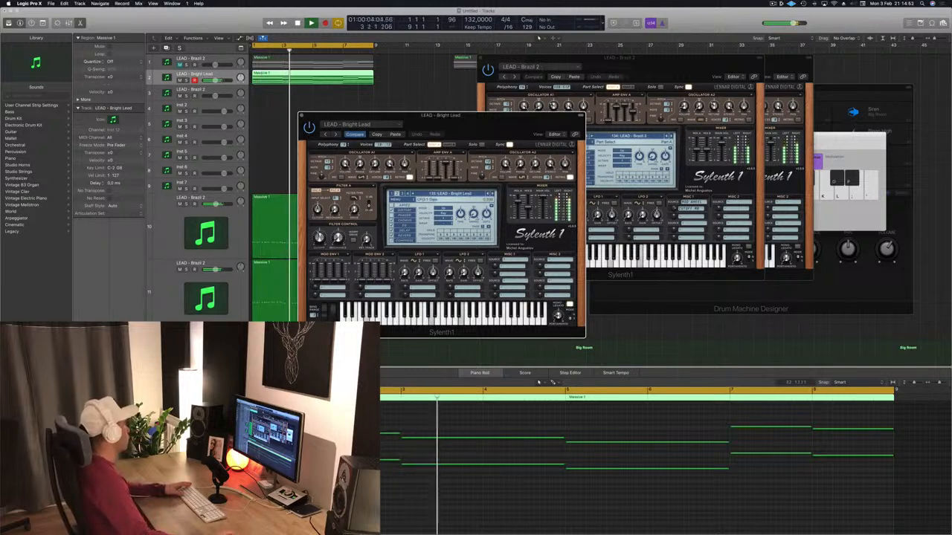
Audition the duplicated lead track's presets from LEAD - Bright Lead through LEAD - Broken Keys to LEAD - Central Park.
left_click(194, 73)
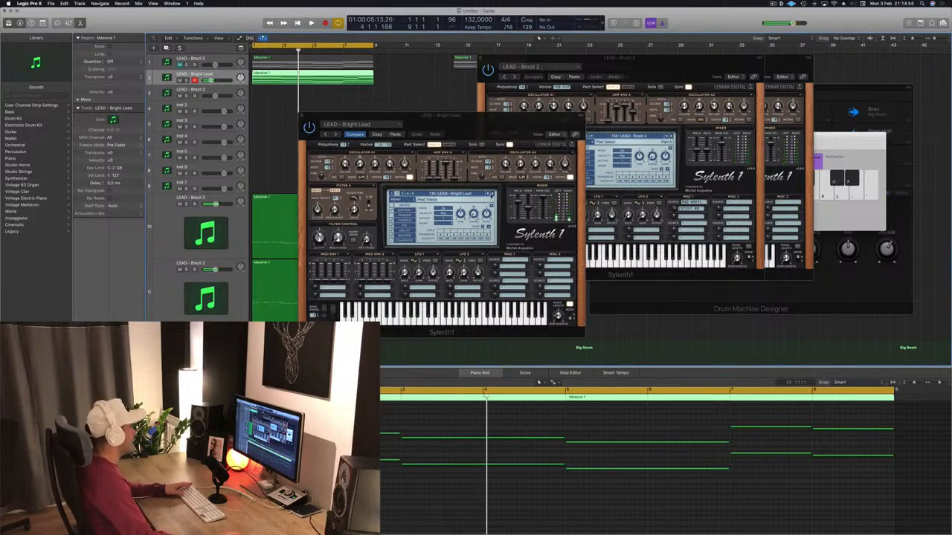
left_click(493, 194)
key("space")
left_click(492, 194)
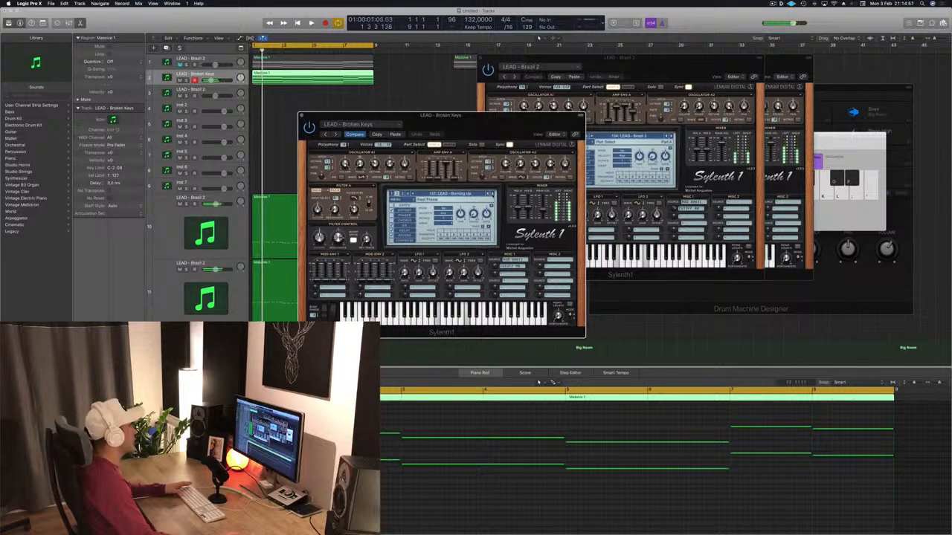
left_click(492, 195)
key("space")
Load PAD - Air Pad from the preset list, advance to PAD - Anjuna Pad, and audition it from the start.
left_click(478, 194)
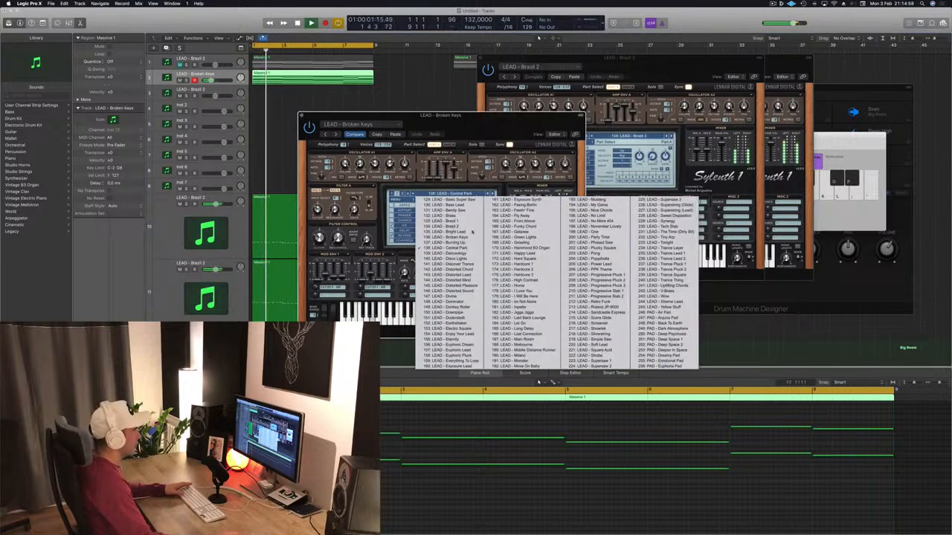
left_click(647, 320)
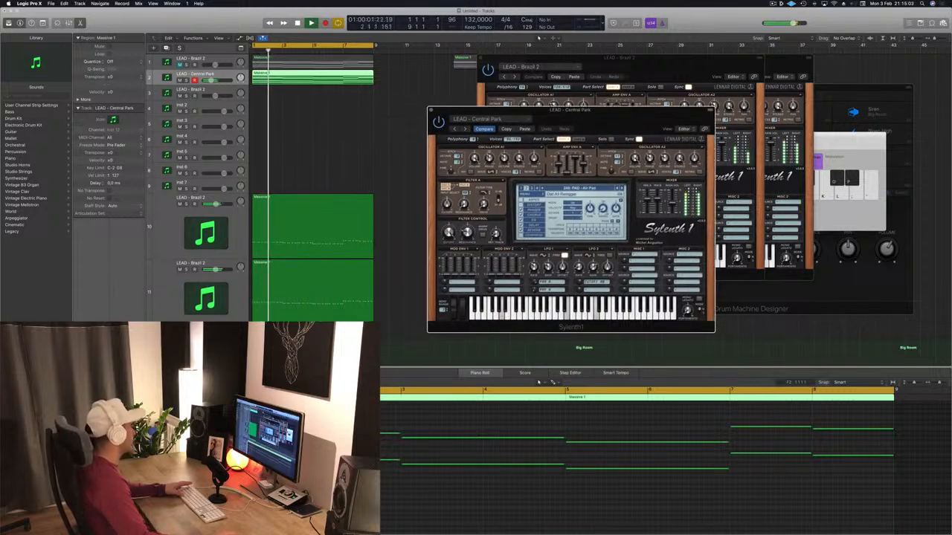
key("Return")
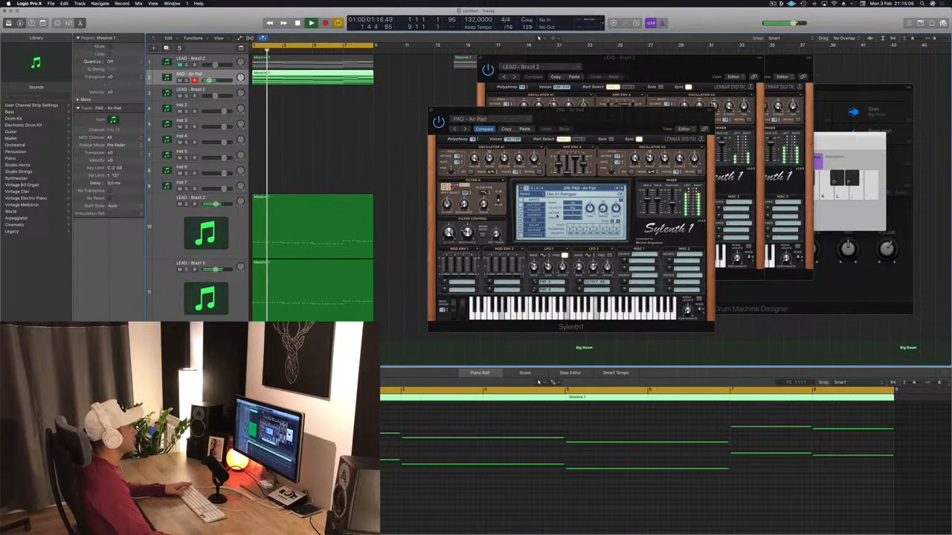
key("space")
left_click(621, 188)
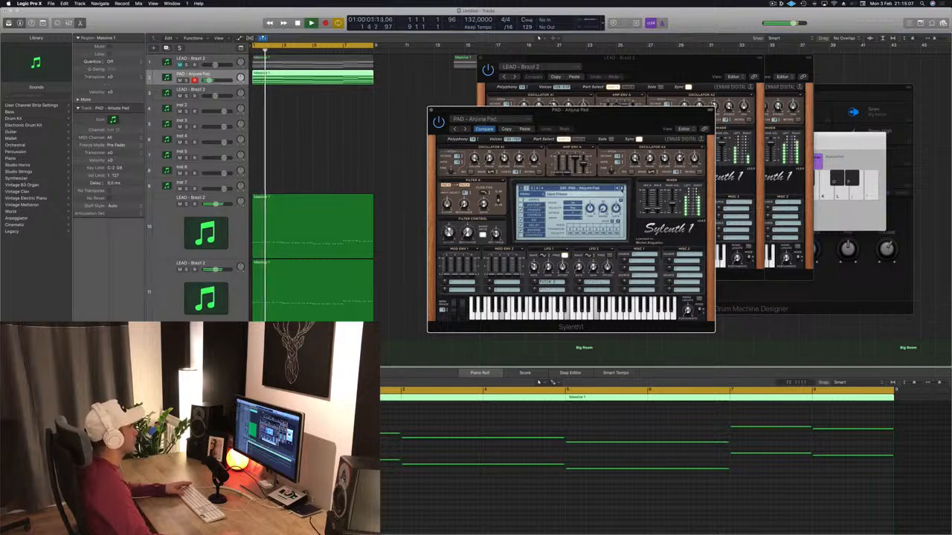
left_click_drag(616, 117, 659, 114)
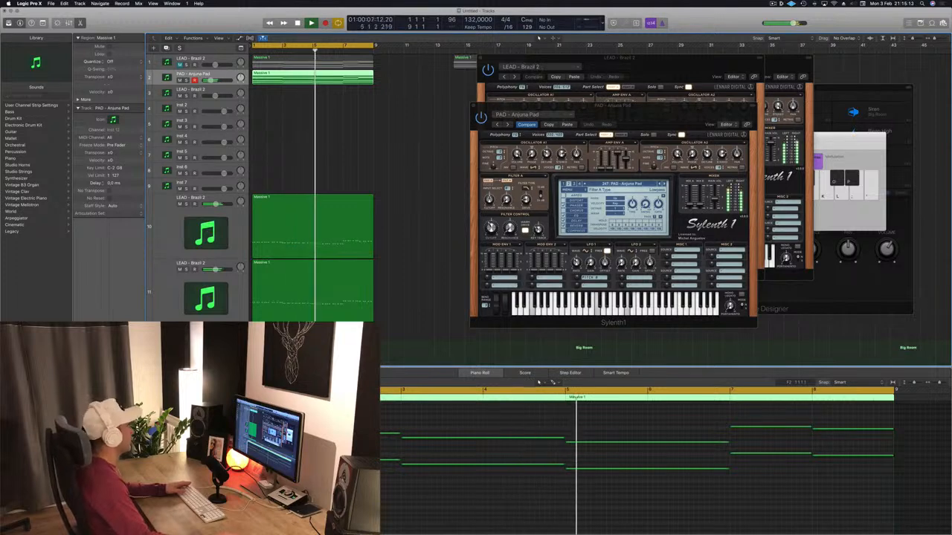
left_click_drag(613, 104, 566, 108)
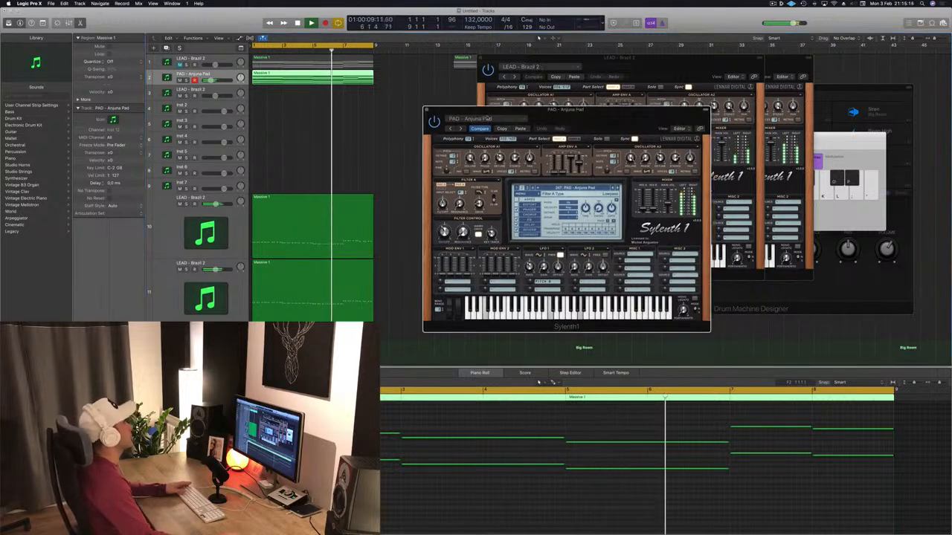
Close the PAD - Anjuna Pad and frontmost LEAD - Brazil 2 Sylenth1 windows.
left_click(426, 110)
left_click_drag(523, 58, 365, 133)
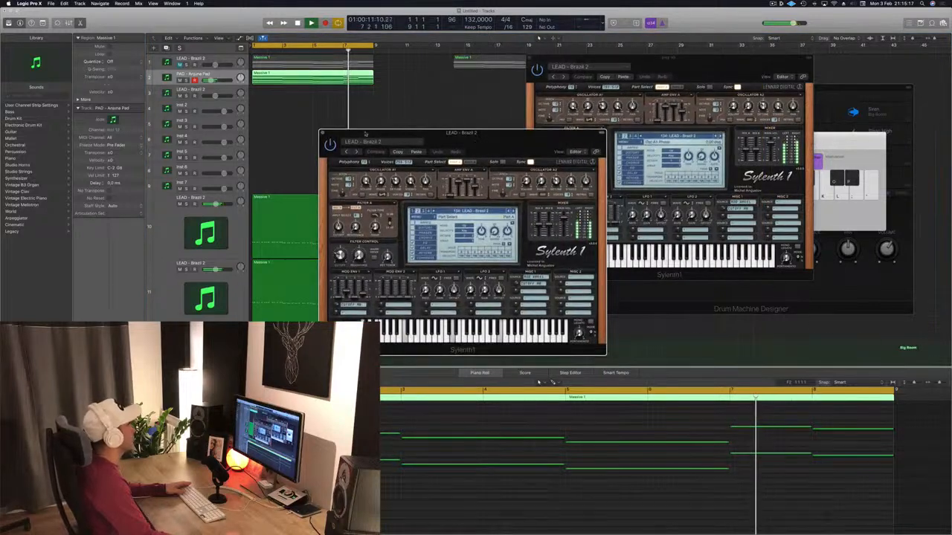
left_click(322, 133)
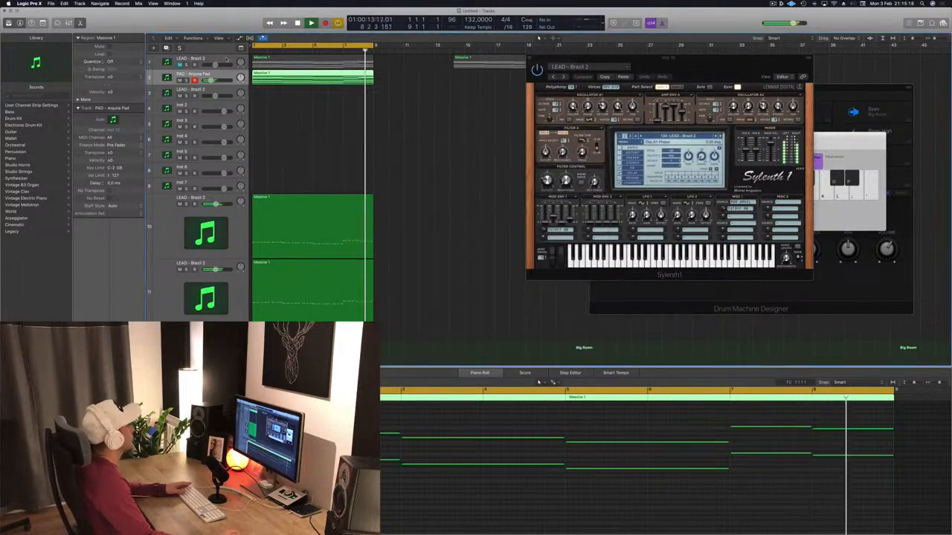
Unmute the original lead track and play it together with the pad track from the start.
left_click(227, 60)
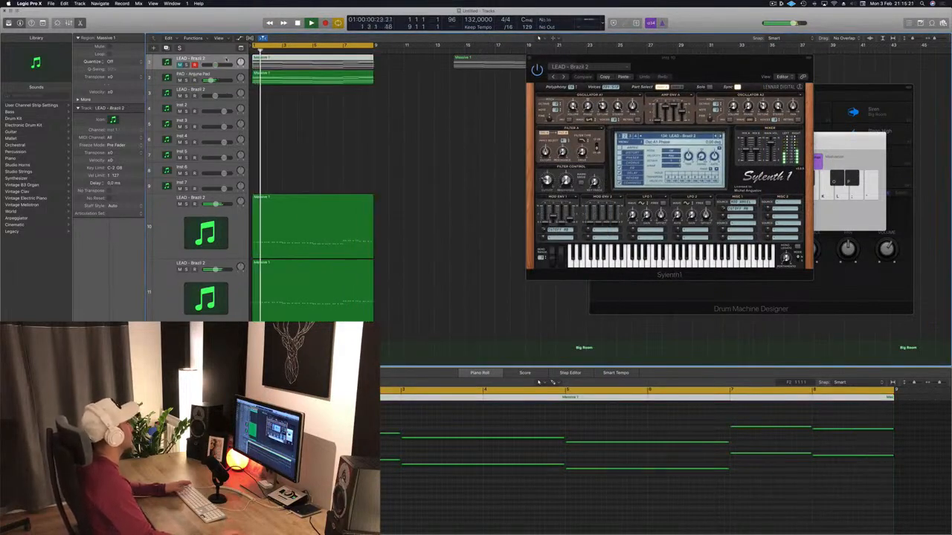
key("space")
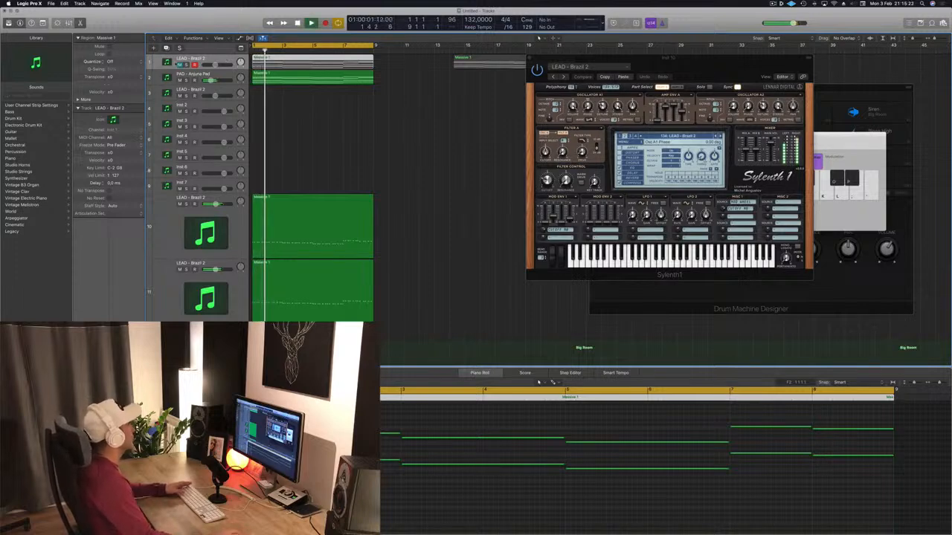
key("super+a")
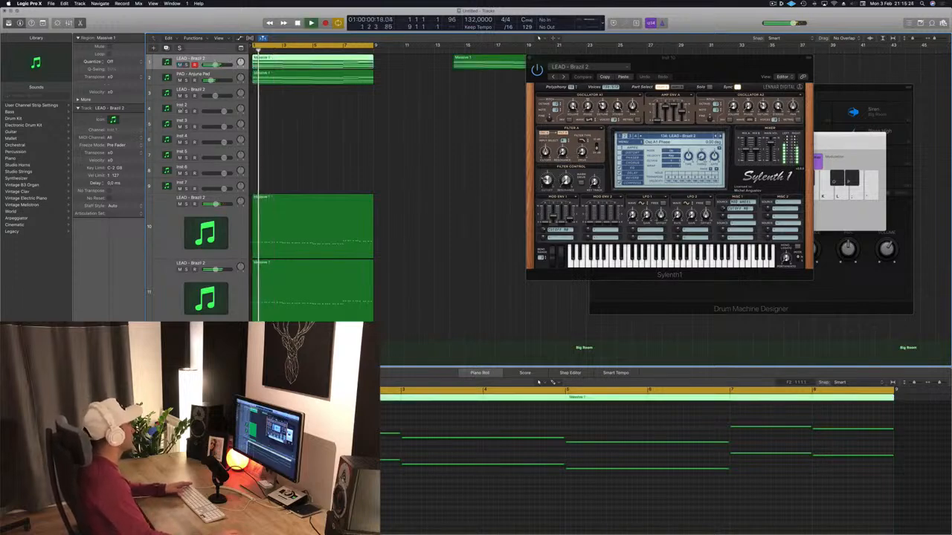
key("space")
key("space")
Reopen the original lead track's Sylenth1 instance and restart playback from the beginning.
left_click(90, 358)
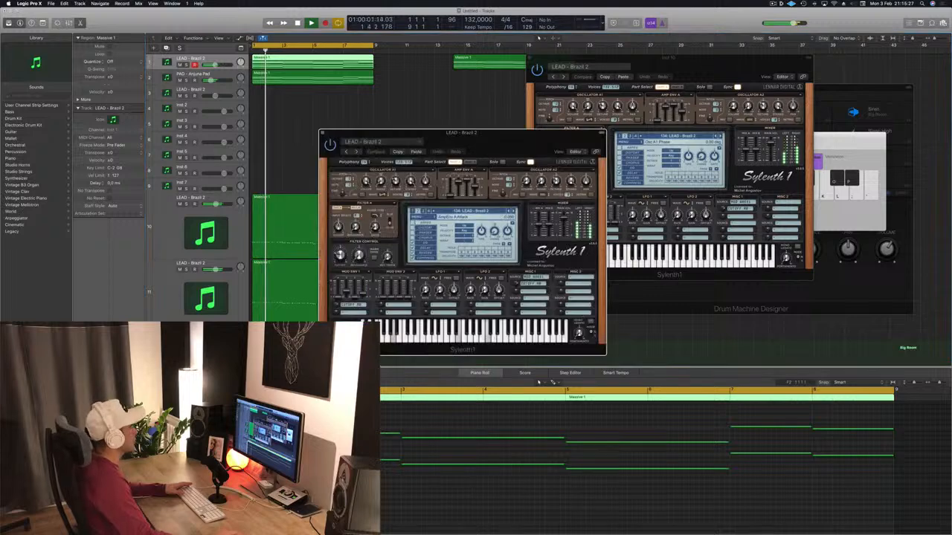
key("space")
key("space")
Open the original lead's chord region for note editing and shorten its two-bar chords to one bar each.
double_click(332, 60)
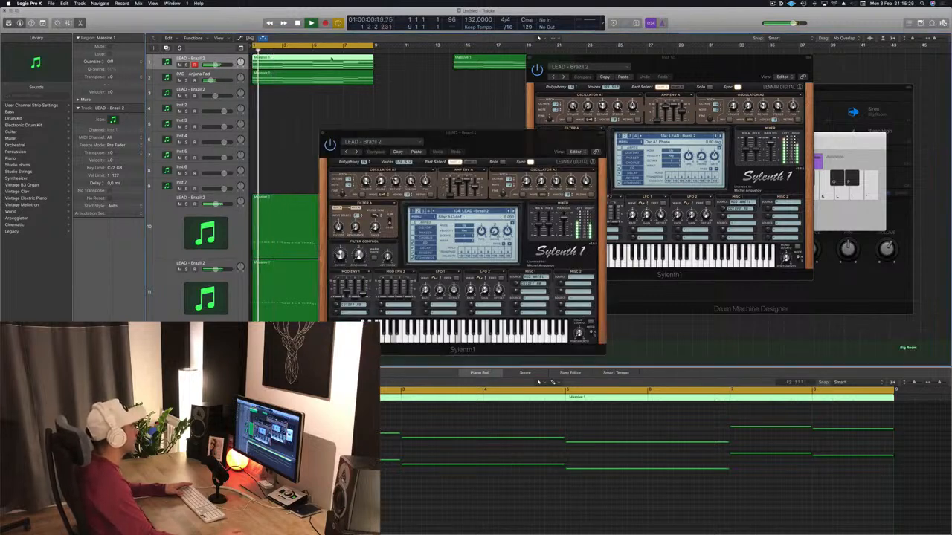
key("p")
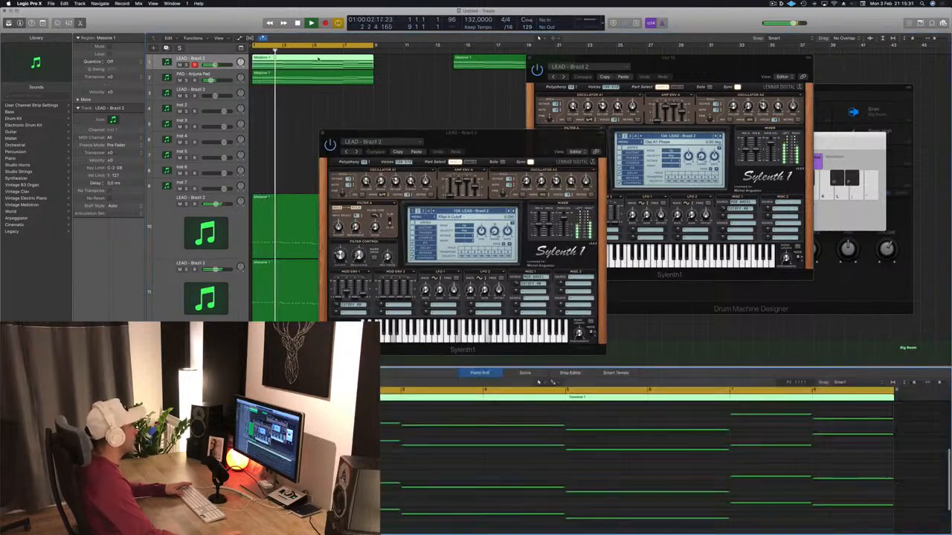
key("super+Left")
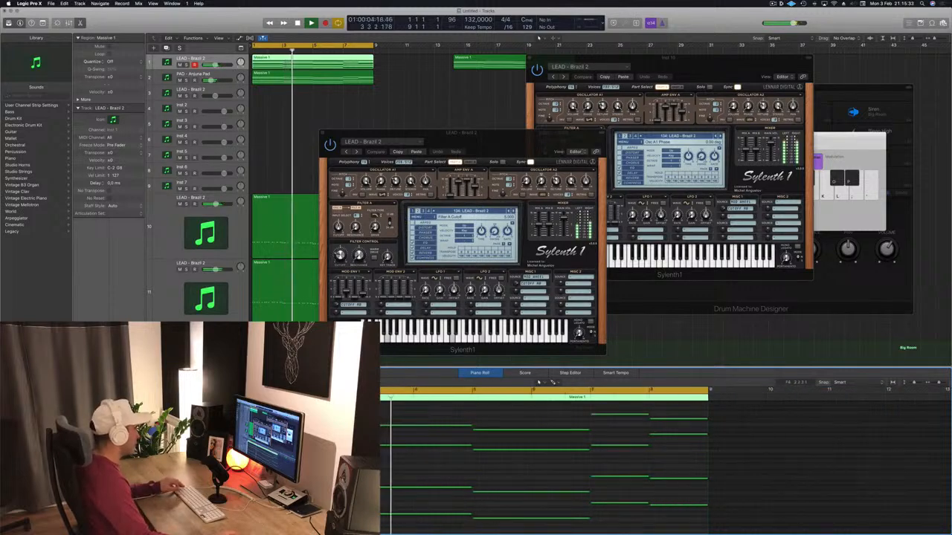
left_click_drag(229, 409, 532, 533)
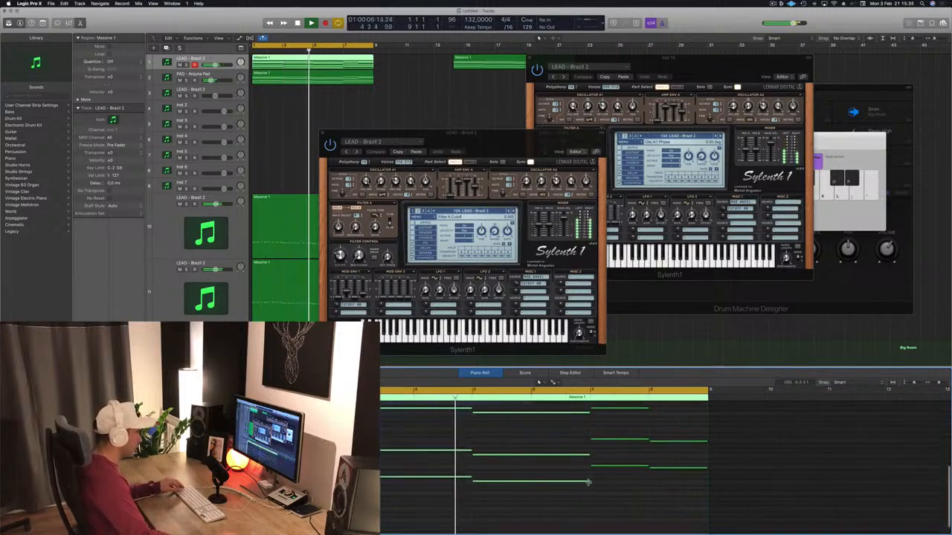
left_click_drag(589, 482, 530, 483)
Copy the shortened one-bar chords one bar later to fill the gaps, and play the region from the start.
scroll(456, 490, "up", 5)
scroll(455, 490, "down", 3)
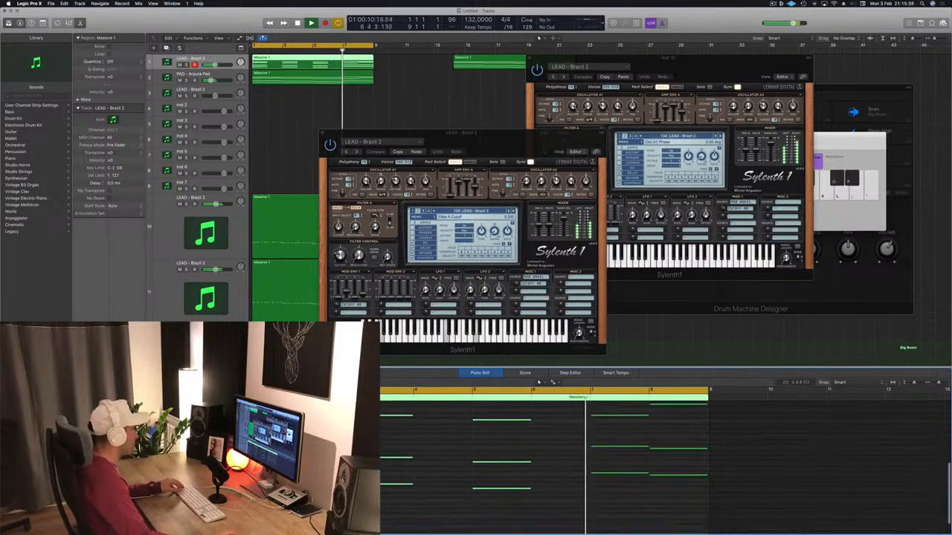
scroll(456, 487, "up", 2)
left_click_drag(377, 407, 590, 526)
left_click_drag(262, 497, 322, 497)
key("space")
key("space")
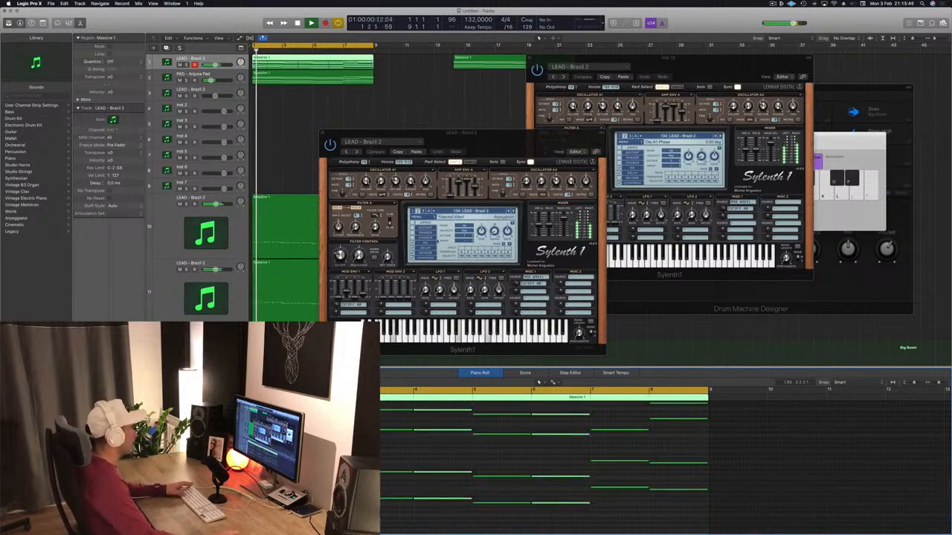
Audition the lead's repeated chords from the start beside its Sylenth1 window, and close that window.
left_click_drag(502, 153, 565, 97)
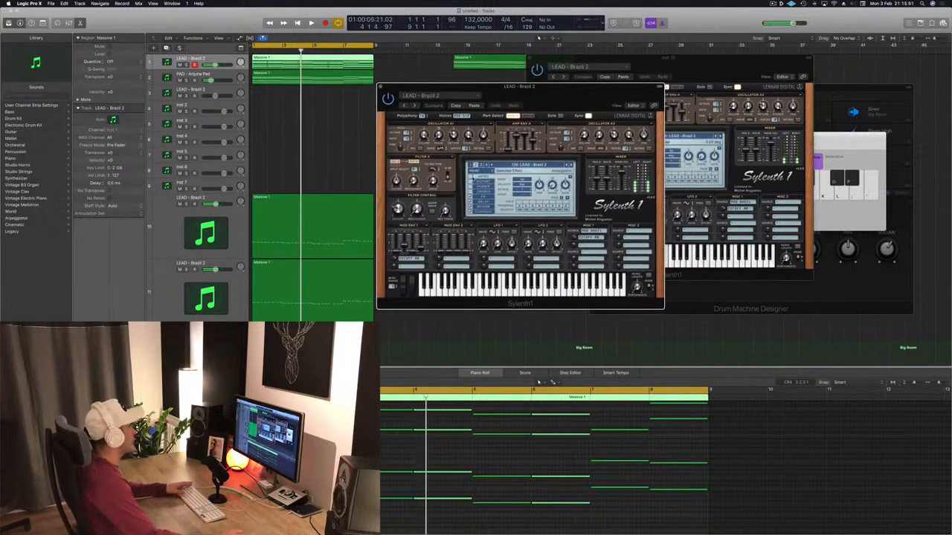
key("Return")
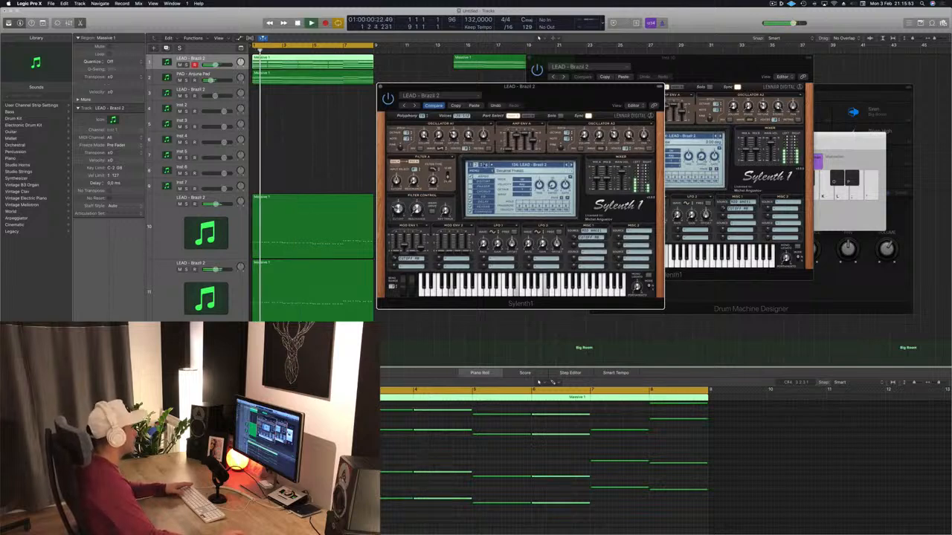
left_click_drag(557, 91, 573, 114)
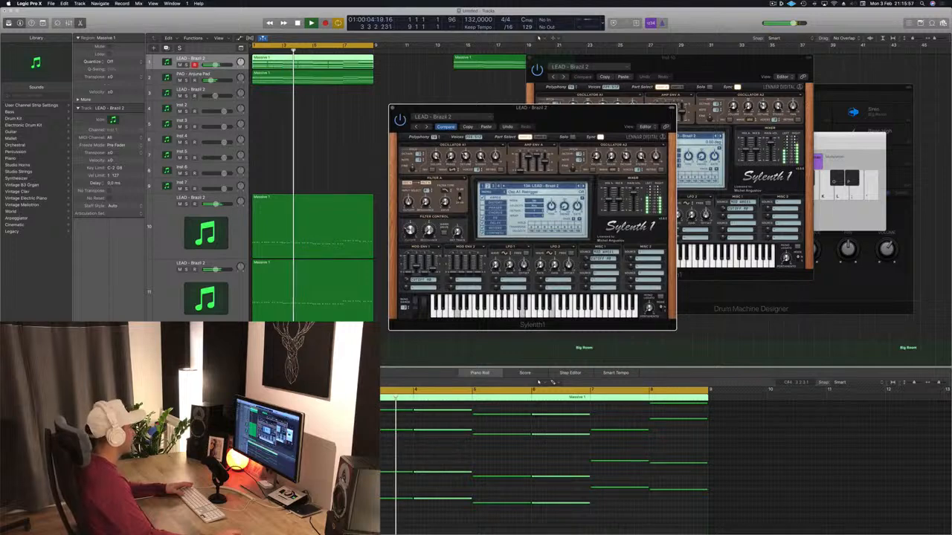
left_click_drag(611, 119, 599, 120)
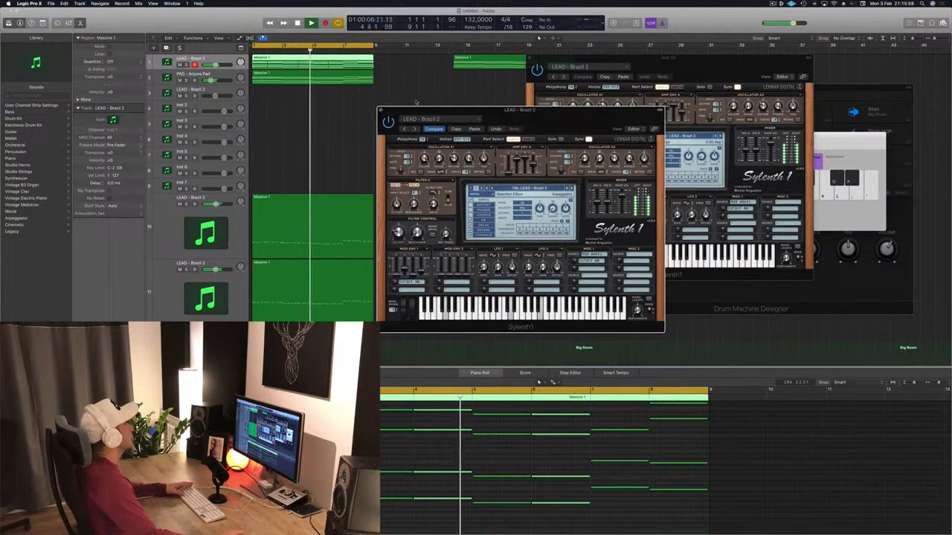
left_click(382, 110)
scroll(390, 139, "up", 1)
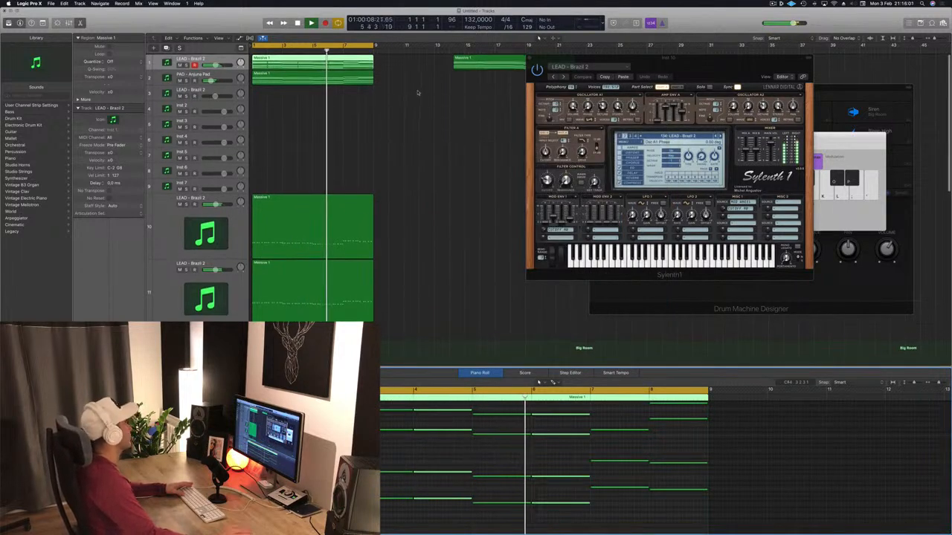
Duplicate the PAD - Anjuna Pad track and copy its chord region onto the duplicate.
left_click(223, 78)
left_click(224, 77)
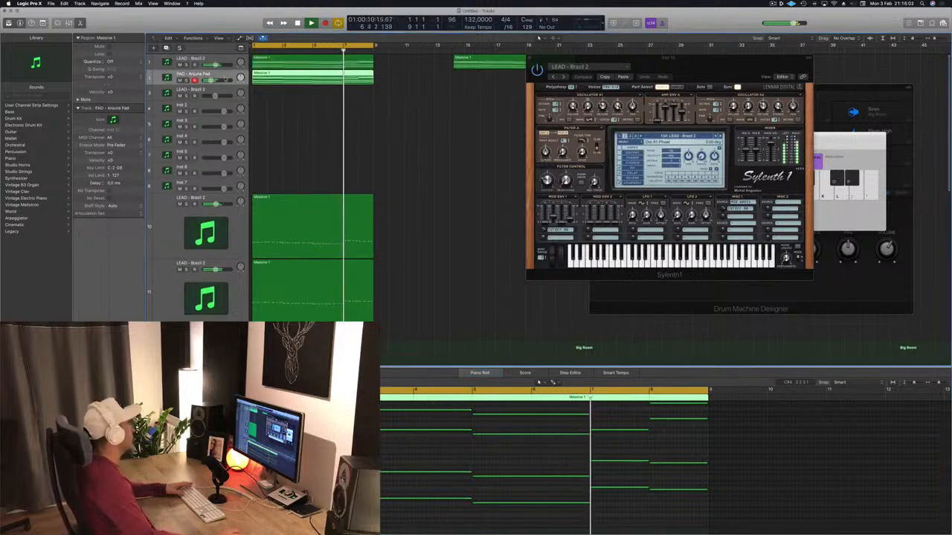
key("super+d")
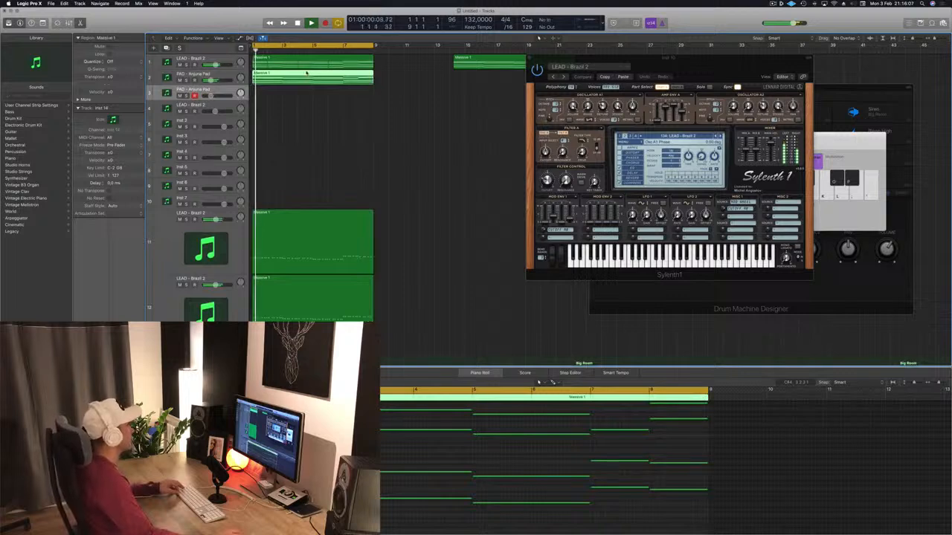
left_click_drag(312, 83, 311, 96)
Turn the duplicate's long chords into a rhythm of three short chords per bar, and play it from the start.
scroll(375, 473, "left", 3)
scroll(375, 472, "up", 1)
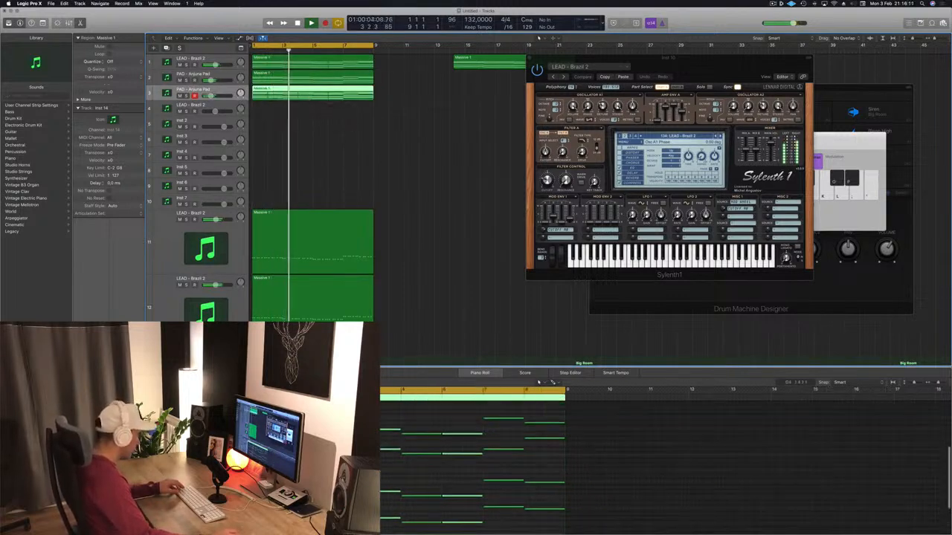
left_click_drag(272, 411, 531, 505)
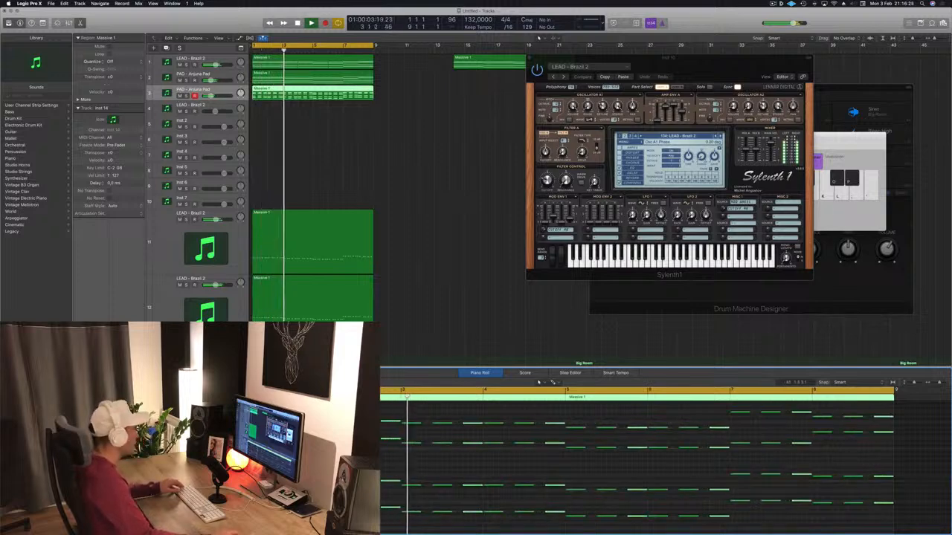
key("space")
key("space")
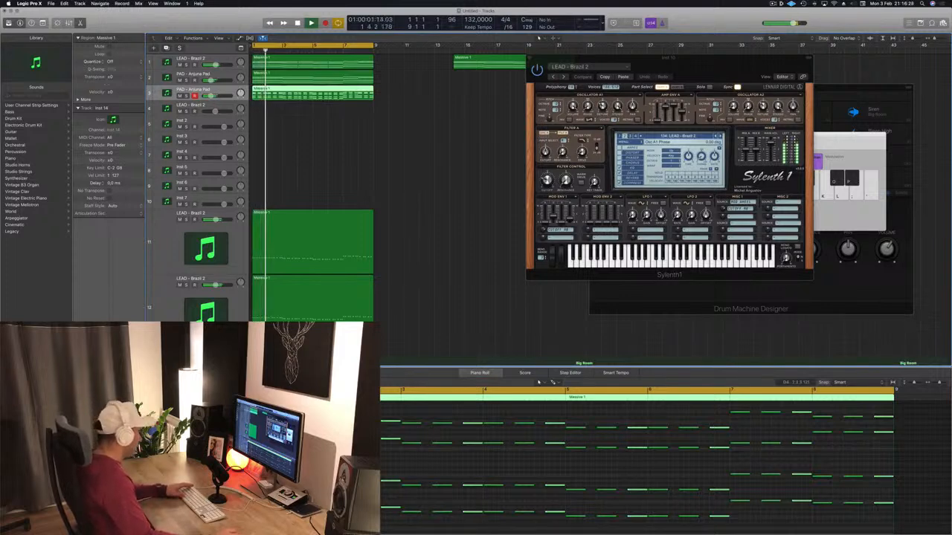
Open the duplicated pad track's Sylenth1 instance and audition PAD - Anjuna Pad on the rhythmic chords.
left_click(91, 365)
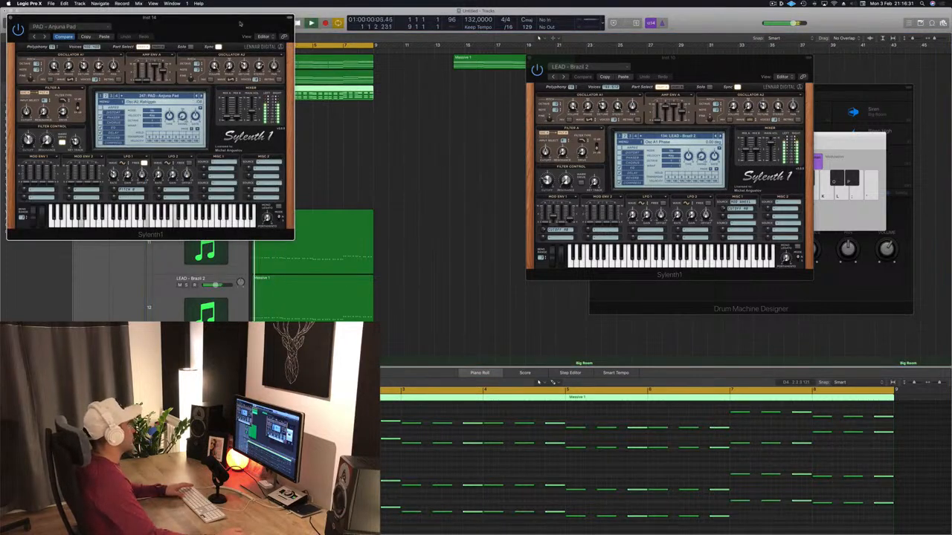
left_click_drag(239, 23, 676, 123)
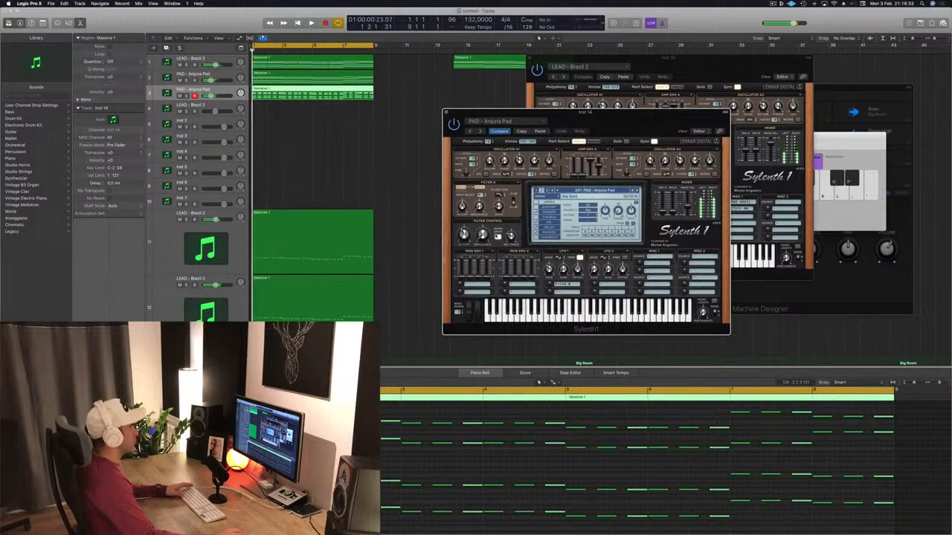
key("space")
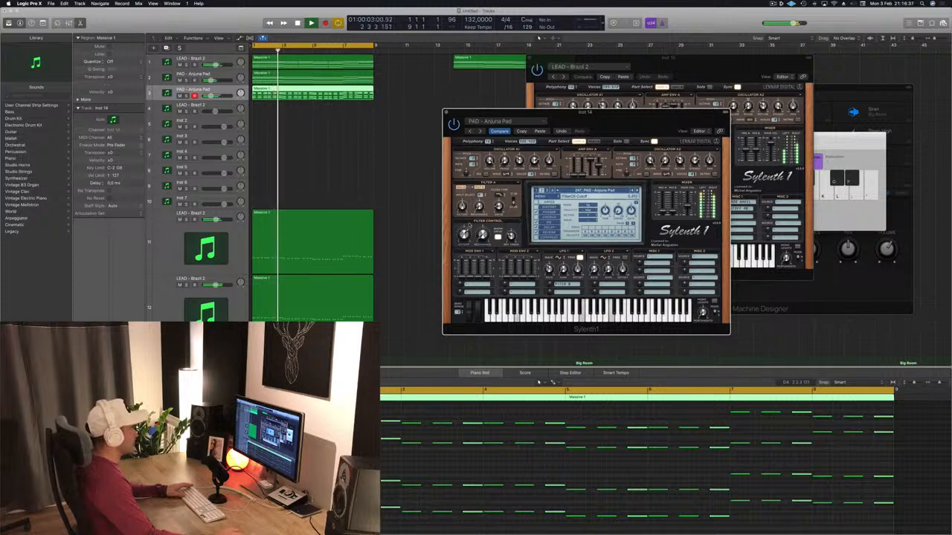
left_click_drag(616, 131, 535, 114)
key("Return")
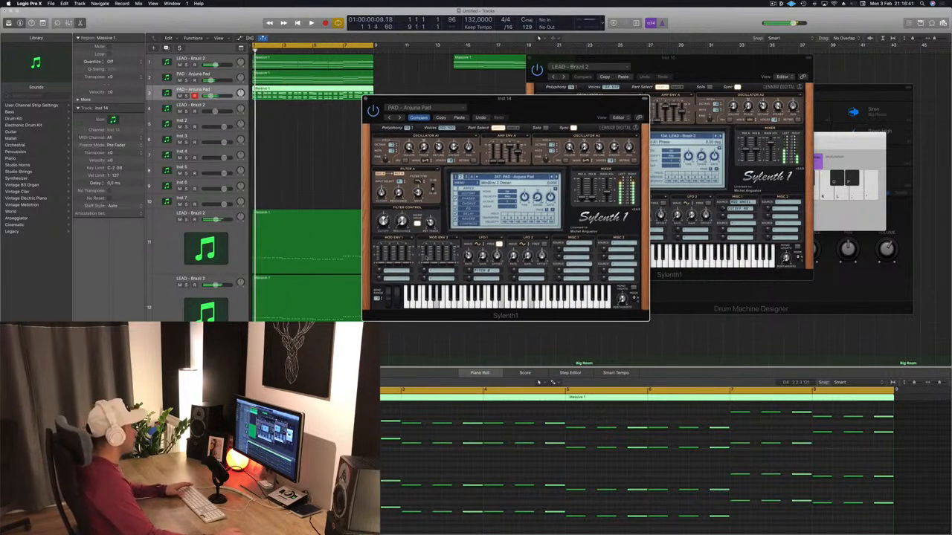
Load LEAD - Basic Super Saw from the duplicated track's preset list and play the chords with it.
key("space")
left_click(534, 178)
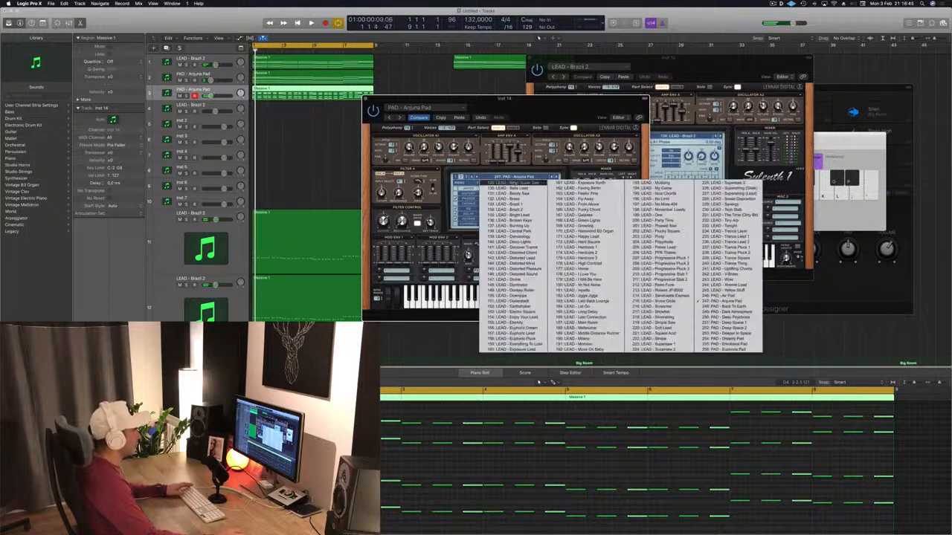
left_click(518, 183)
key("space")
mouse_move(521, 115)
left_mouse_down()
mouse_move(492, 124)
mouse_move(513, 109)
left_mouse_up()
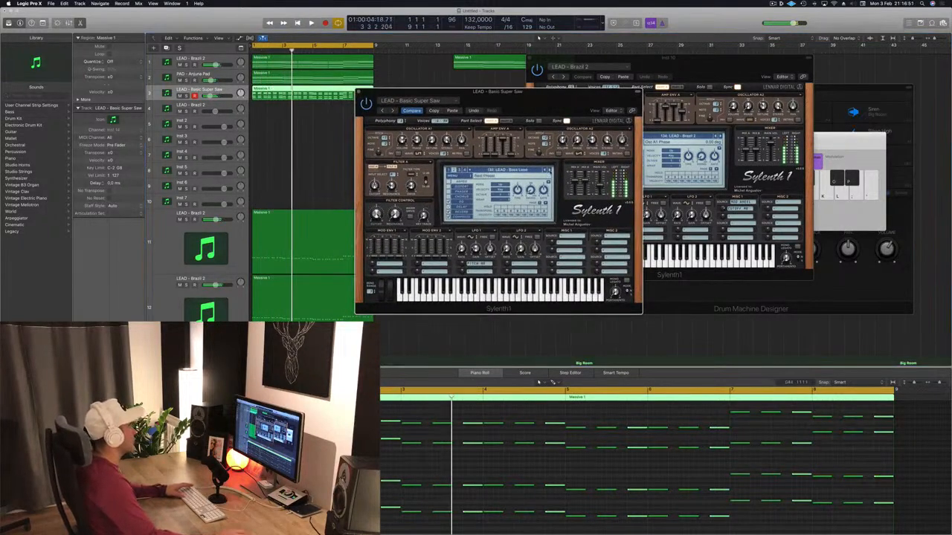
Audition the duplicated track's presets from LEAD - Bendy Saw through LEAD - Brazil 2 and LEAD - Central Park to LEAD - Discover Trance.
key("Return")
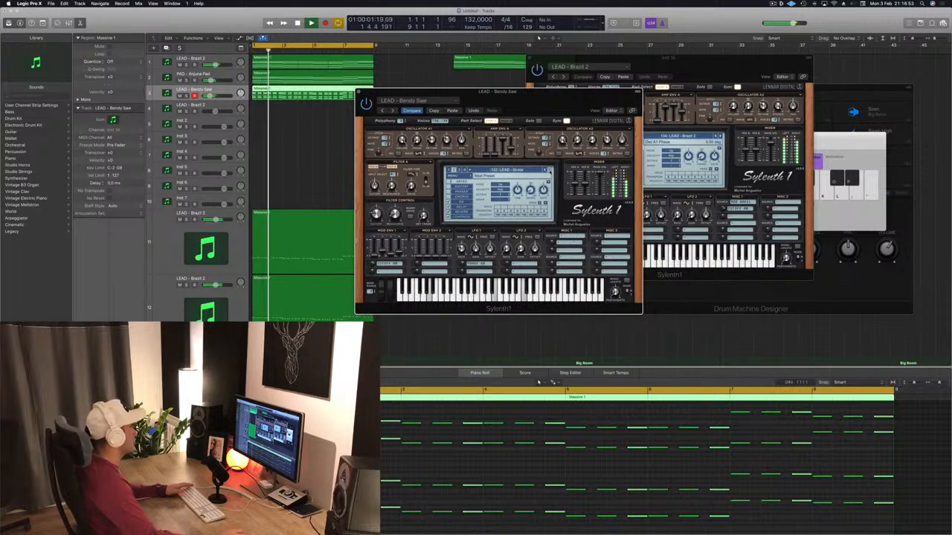
key("Return")
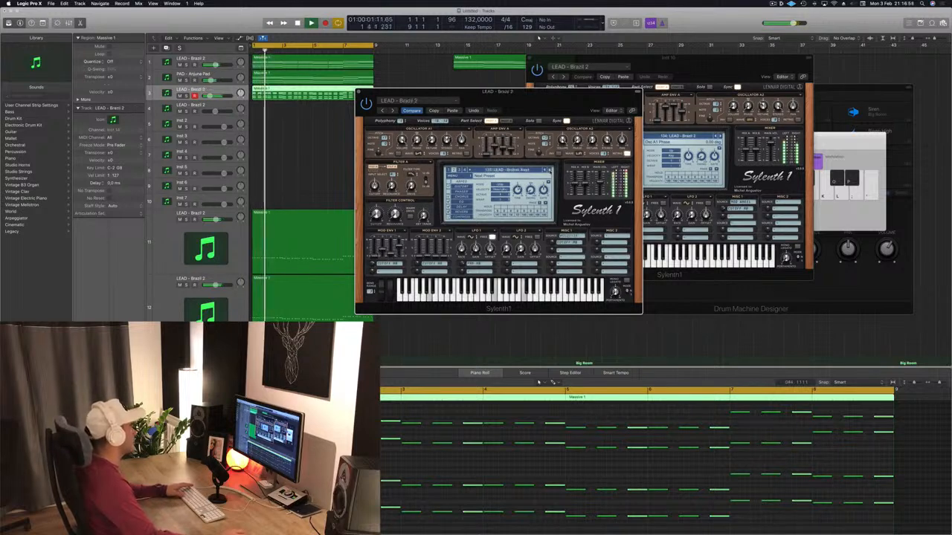
left_click(550, 170)
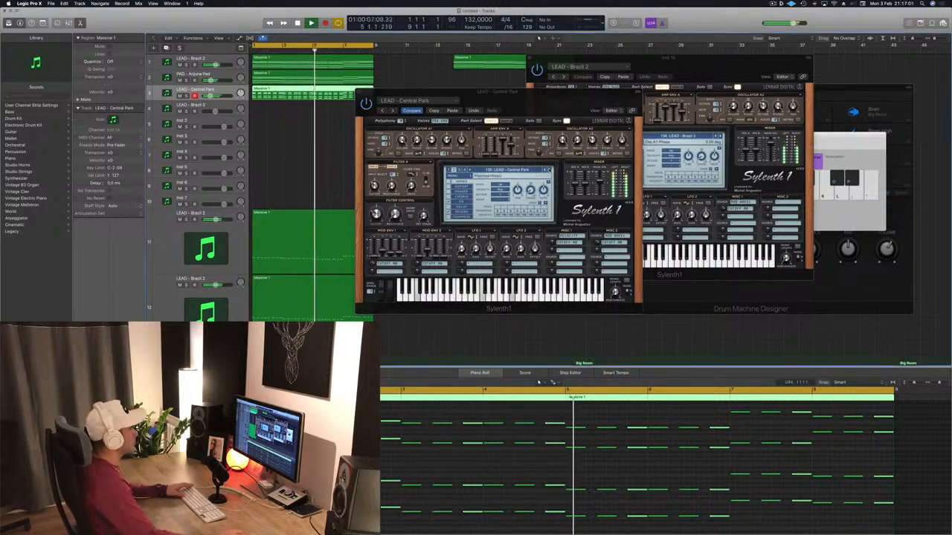
left_click(549, 170)
left_click(549, 170)
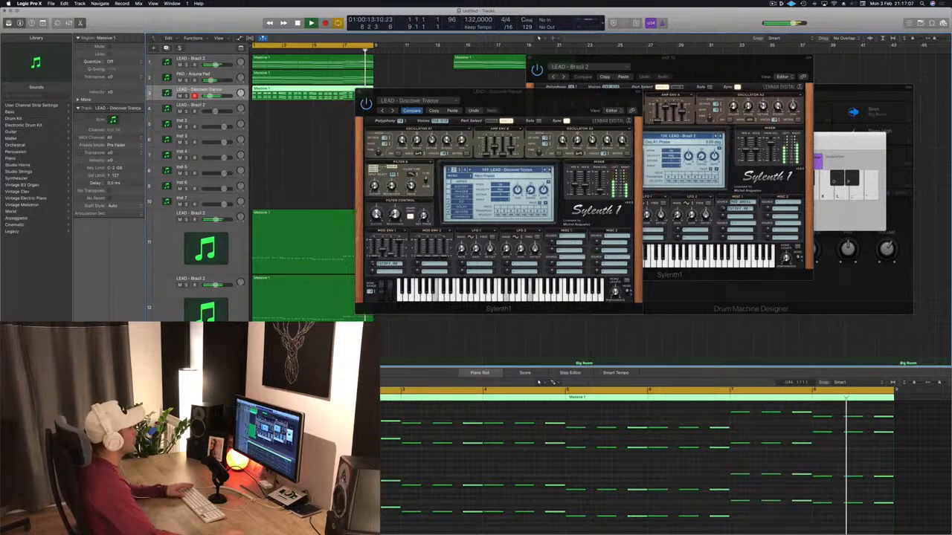
Advance the presets through LEAD - Distorted Lead and LEAD - Distorted Sound to LEAD - Divine, and audition it from the start.
left_click(549, 171)
left_click(549, 171)
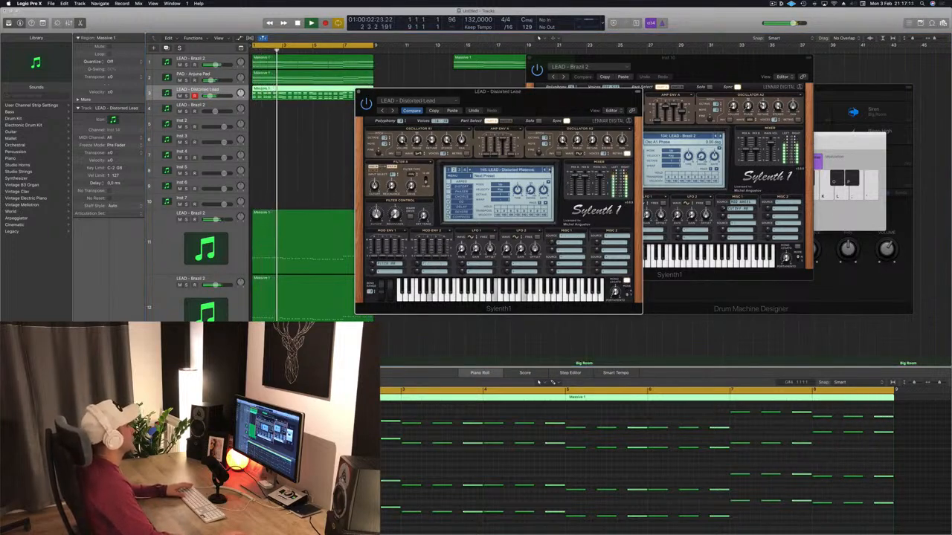
left_click(549, 171)
left_click(549, 170)
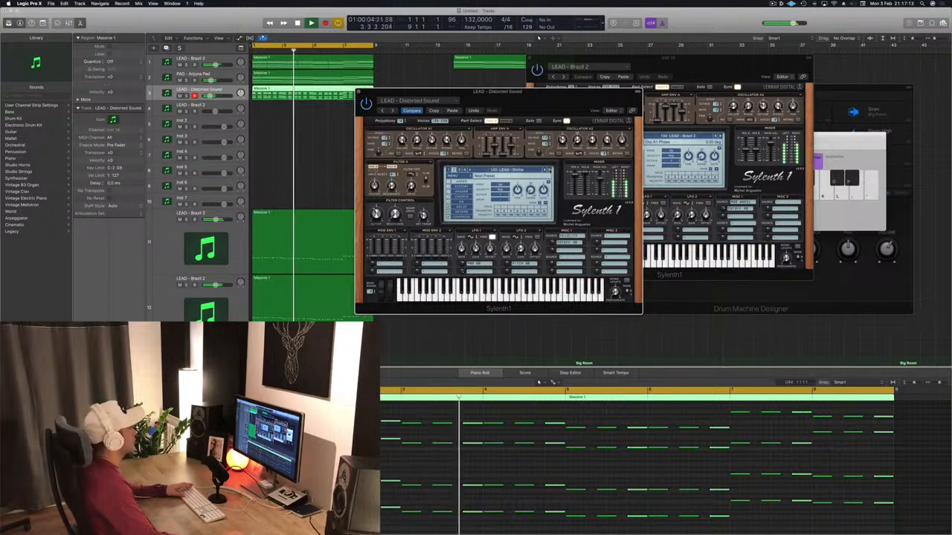
key("Return")
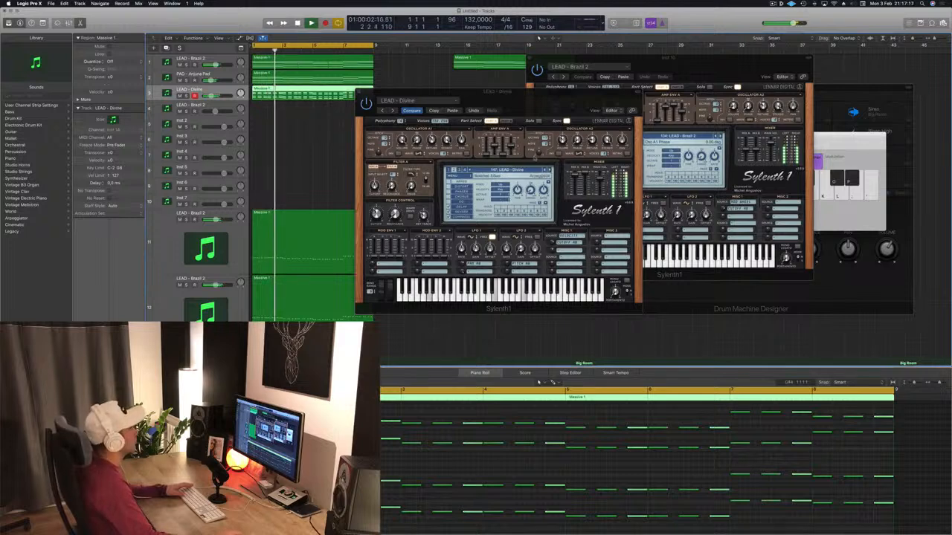
Audition the duplicated track's presets from LEAD - Dominator through LEAD - Eternity to LEAD - Euphoric Dream.
left_click(550, 170)
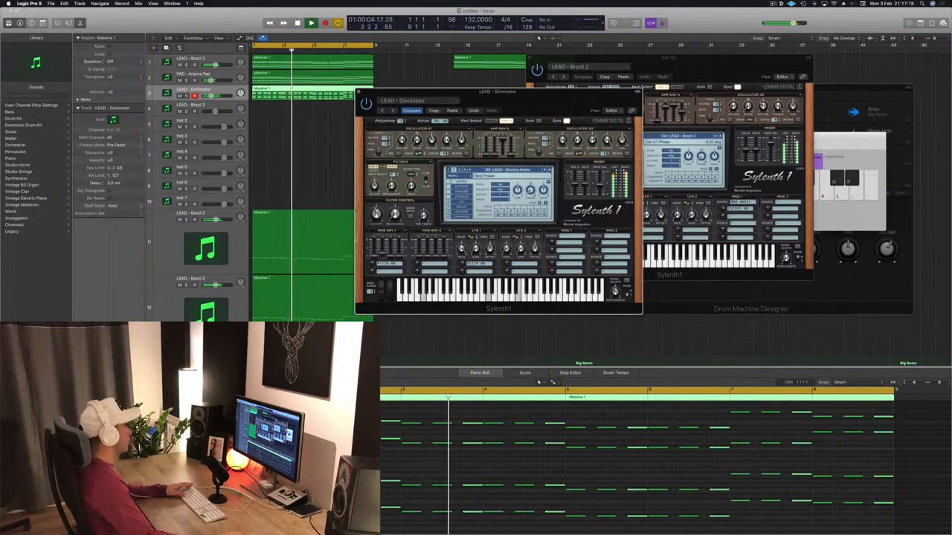
left_click(549, 171)
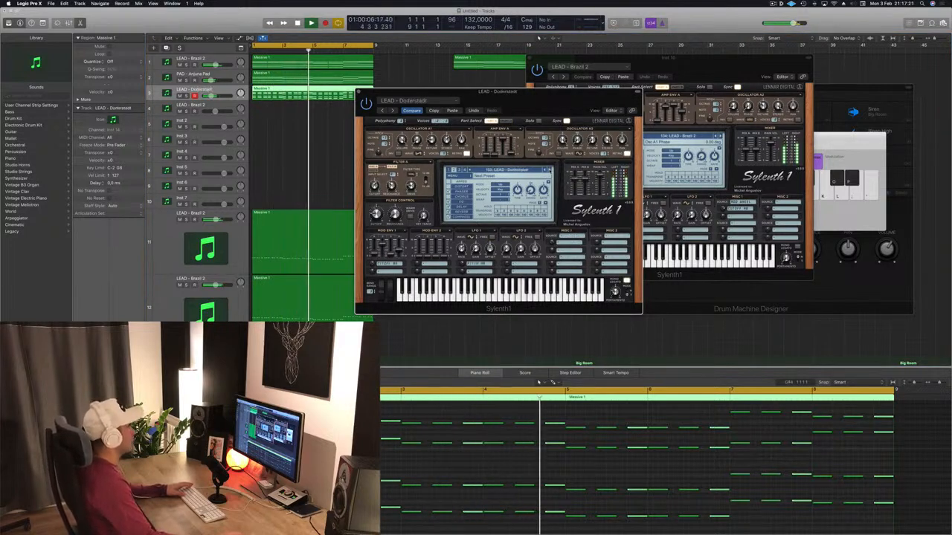
left_click(549, 170)
left_click(550, 170)
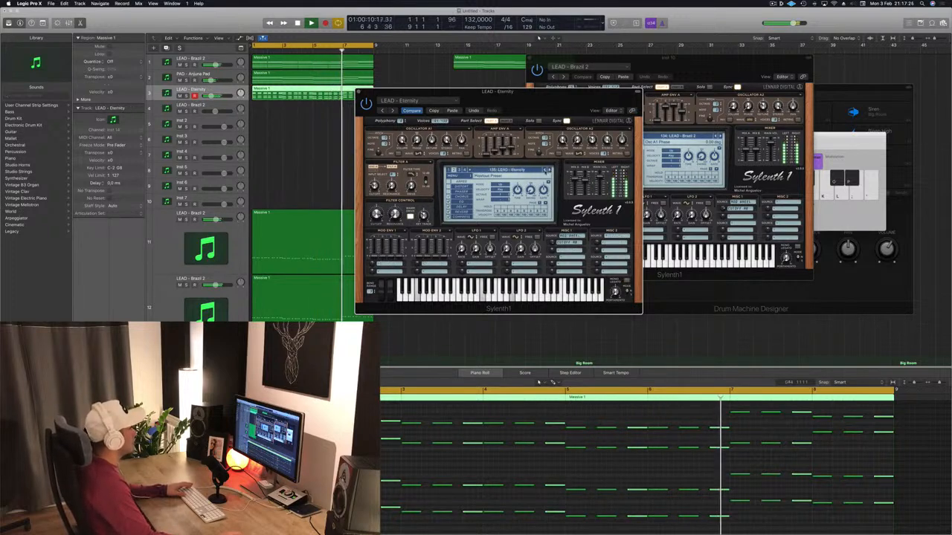
left_click_drag(557, 117, 517, 116)
left_click(509, 169)
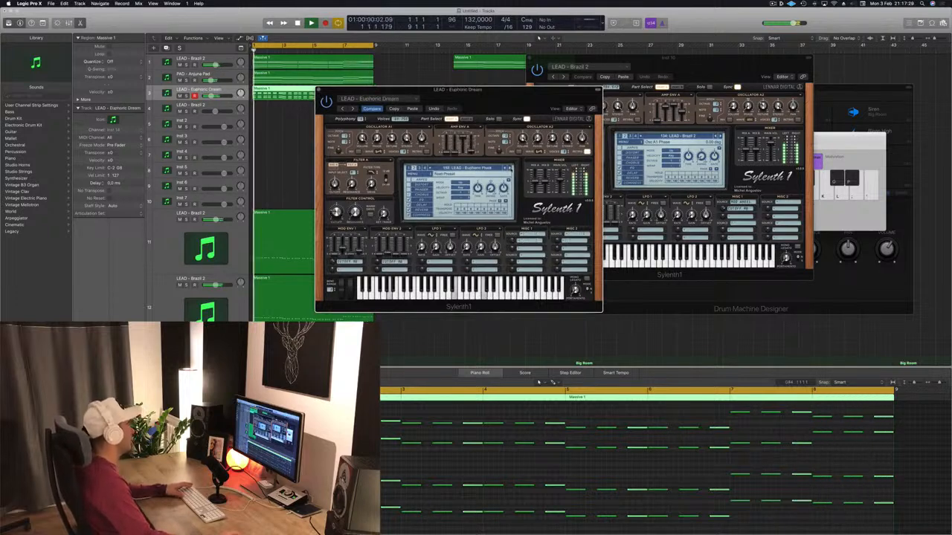
Advance the duplicated track's presets through LEAD - Exposure Synth and LEAD - Feelin' Fine to LEAD - From Above.
left_click(509, 169)
left_click(510, 169)
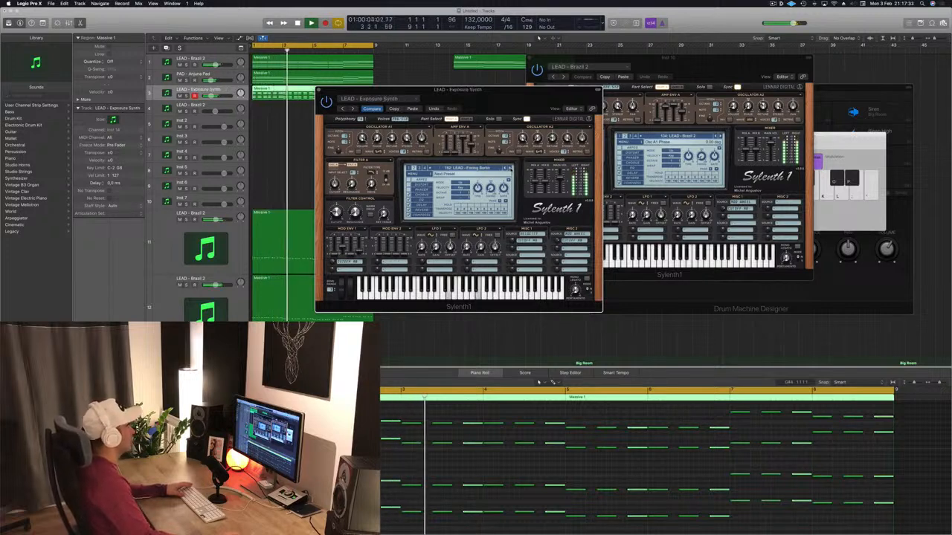
left_click(509, 169)
left_click(510, 169)
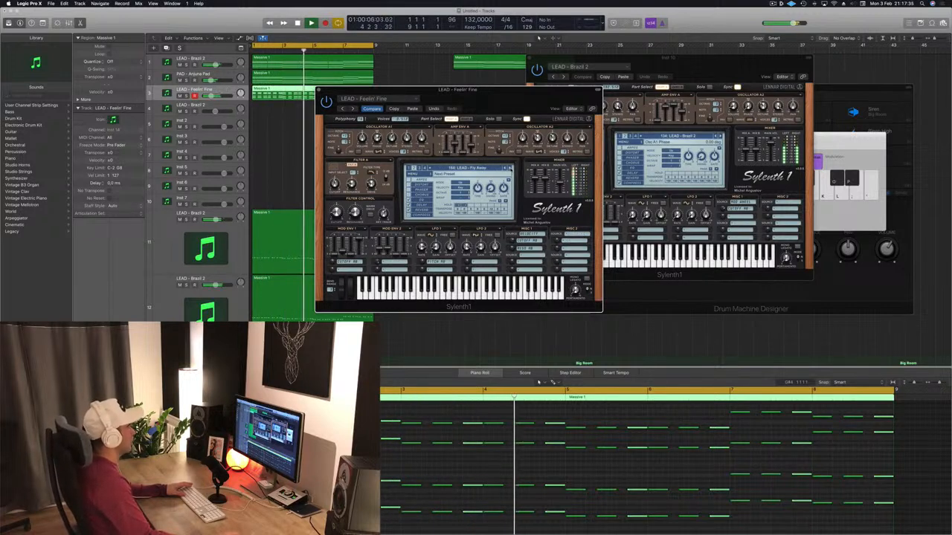
left_click(509, 169)
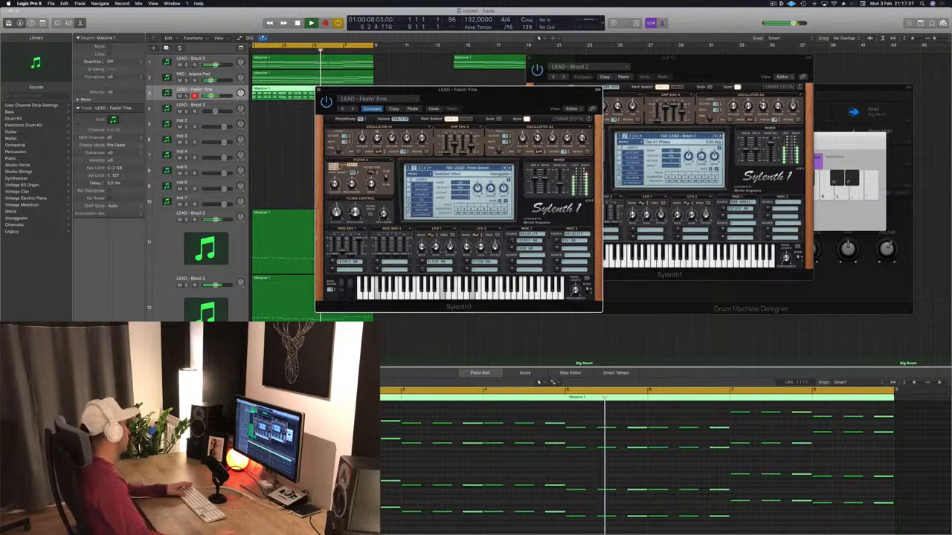
Audition LEAD - From Above on the rhythmic chords and close its Sylenth1 window.
left_click(283, 90)
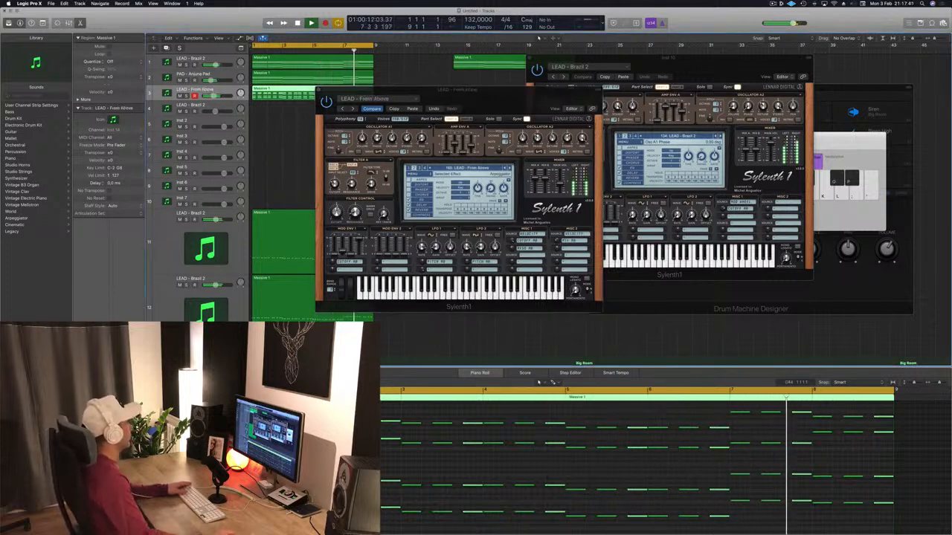
left_click_drag(357, 95, 329, 91)
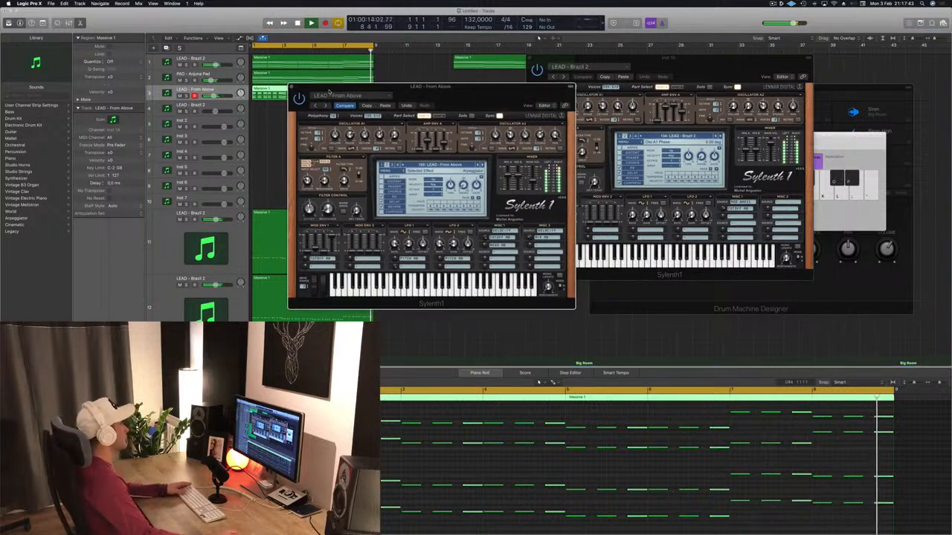
left_click(292, 88)
left_click(387, 141)
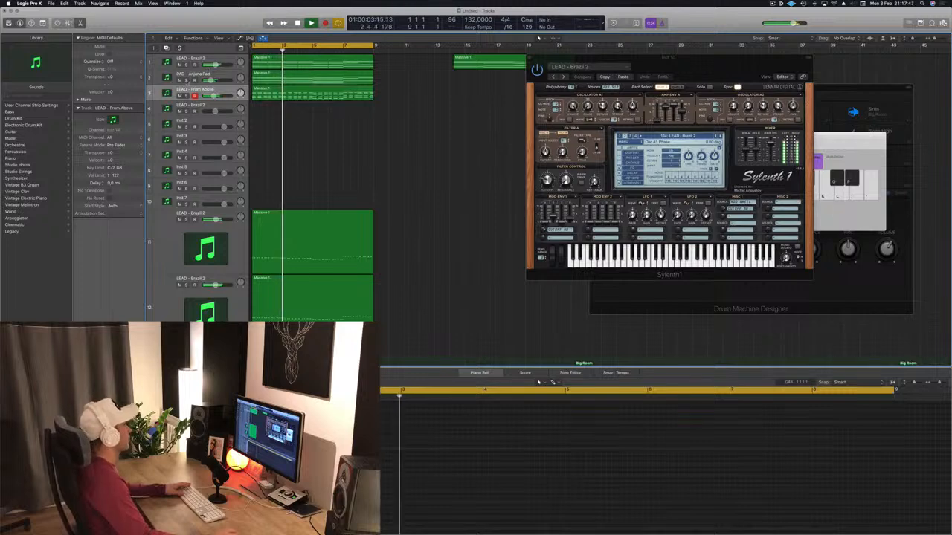
Compare the pad and first lead tracks using solo, and slightly lower the LEAD - From Above track's volume.
left_click(187, 80)
left_click(186, 81)
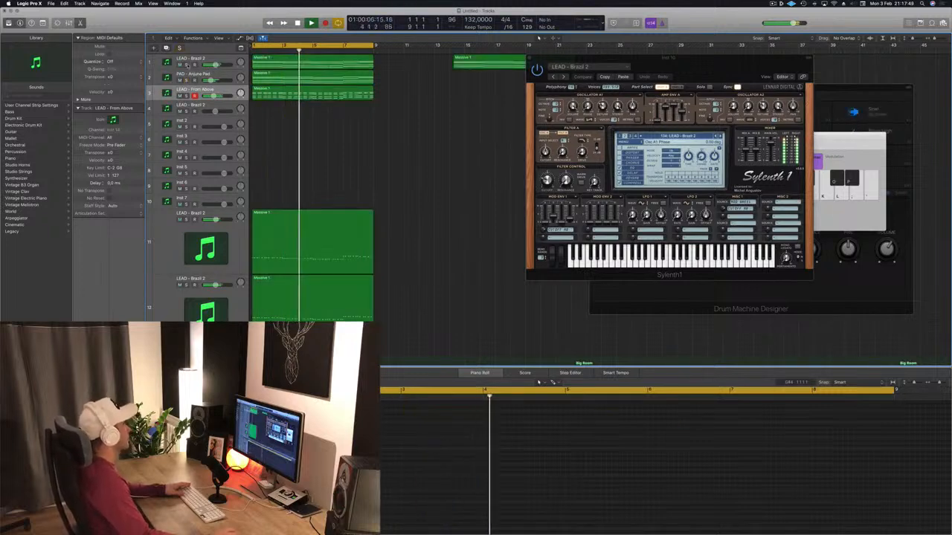
left_click(186, 64)
left_click_drag(213, 96, 213, 97)
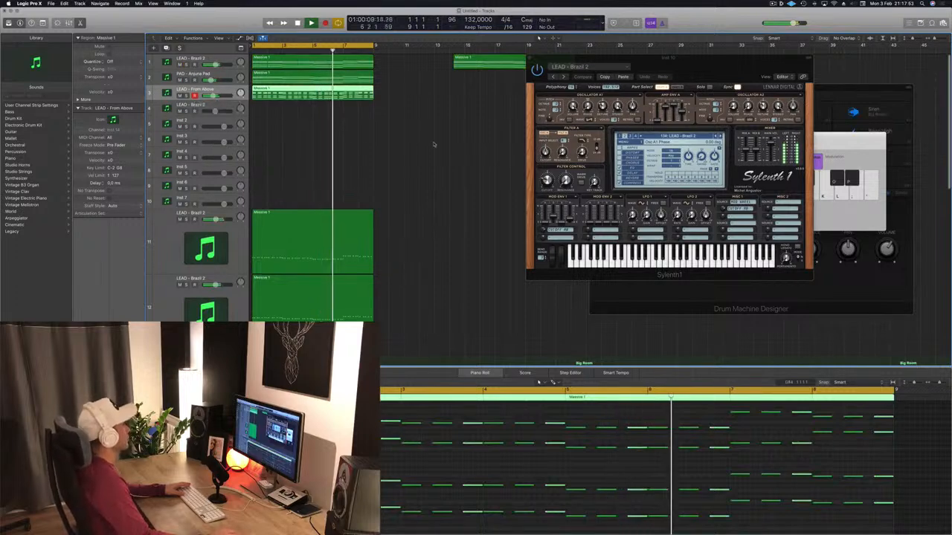
Copy the first Kick 1 region to the Snare 3 track, reduce it to a single hit on beat 3, and play it.
scroll(477, 165, "down", 6)
scroll(477, 165, "down", 2)
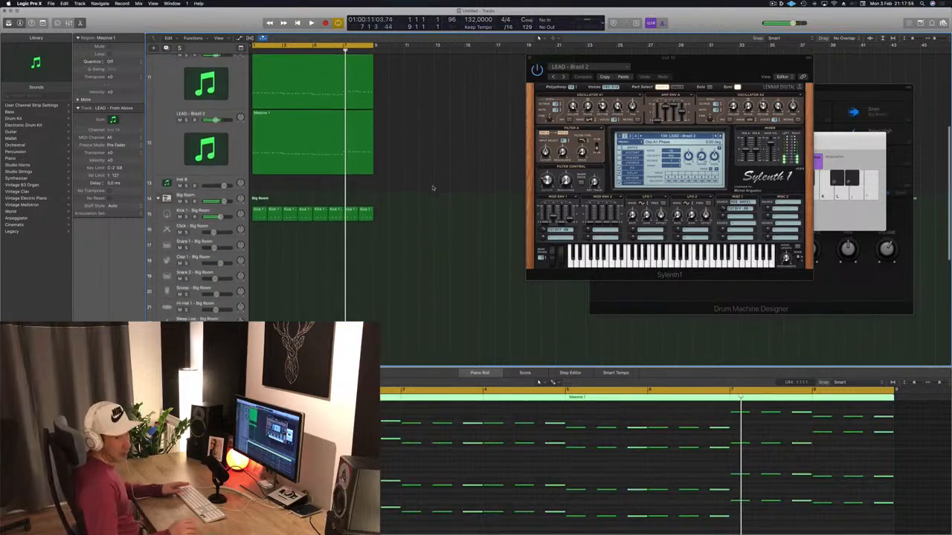
key("space")
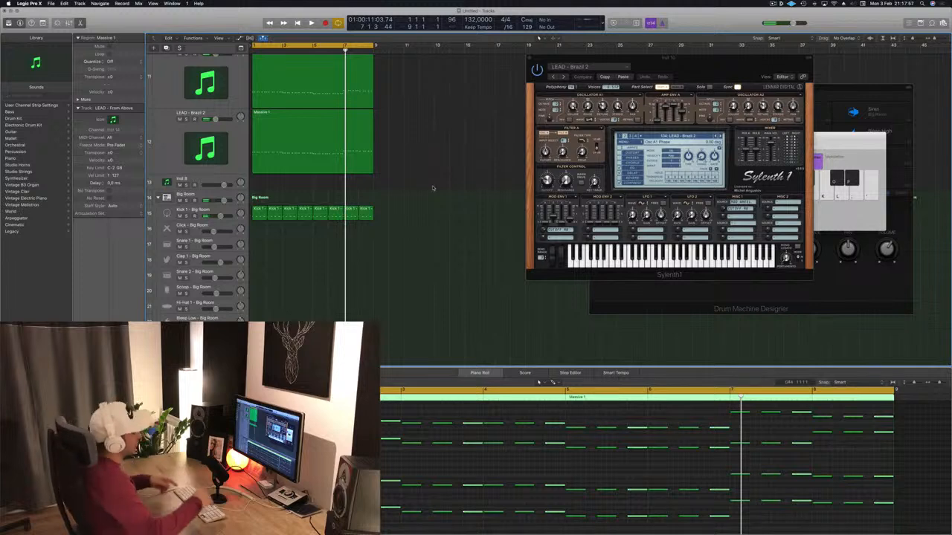
left_click(444, 264)
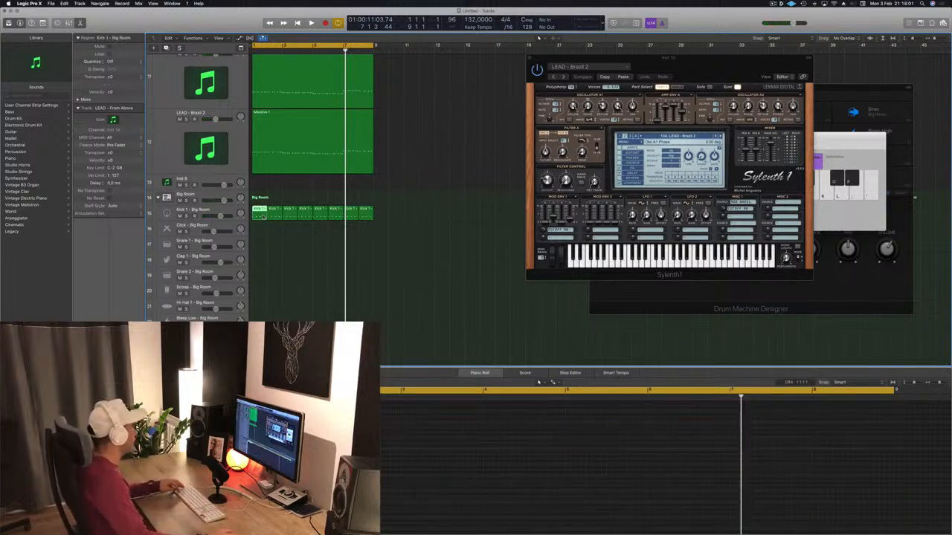
scroll(299, 278, "down", 5)
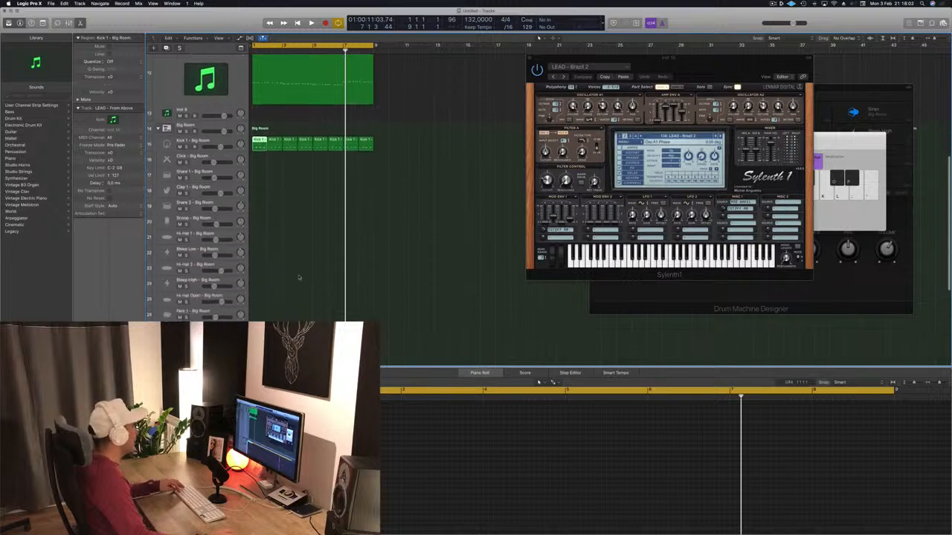
left_click_drag(258, 147, 256, 279)
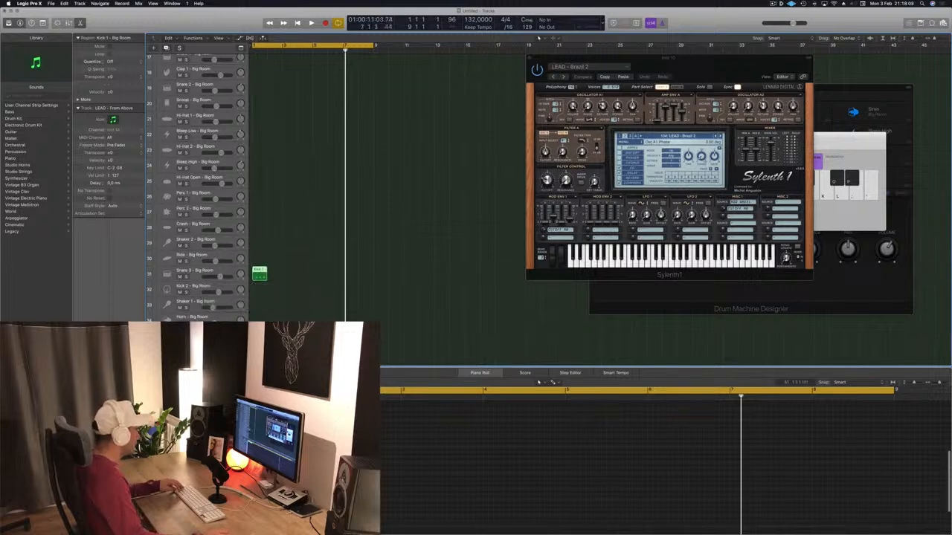
left_click(242, 465)
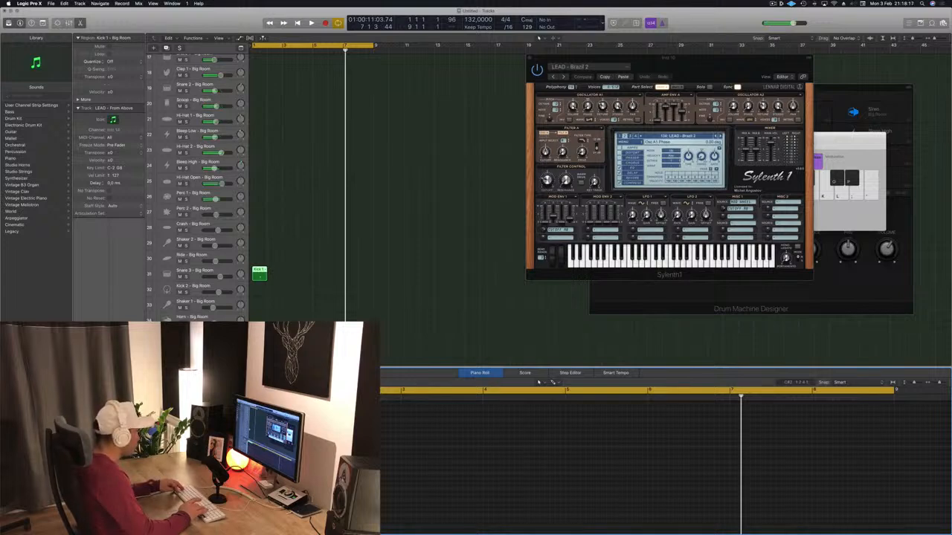
key("space")
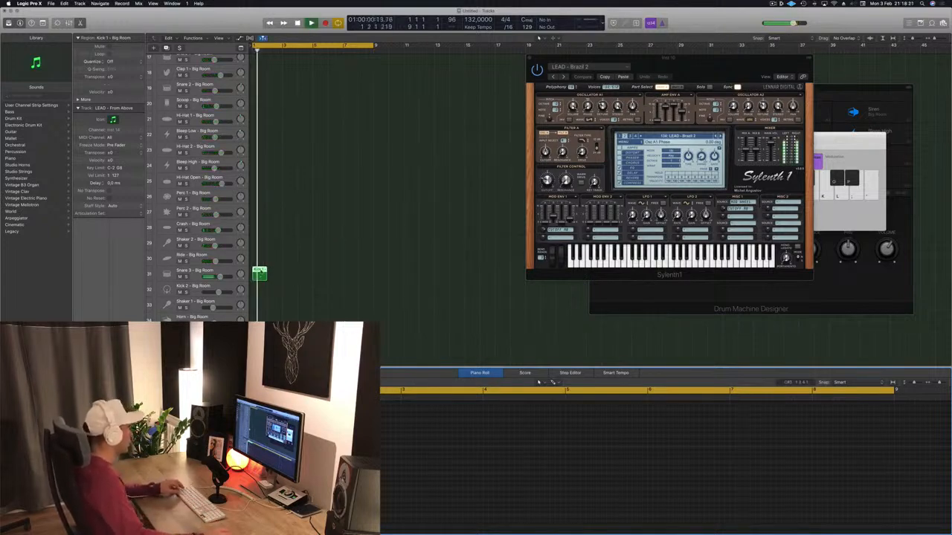
Duplicate the Snare 3 region to fill all eight bars, and lower the Snare 3 track's volume during playback.
left_click_drag(261, 273, 322, 279)
left_click(258, 276, "shift")
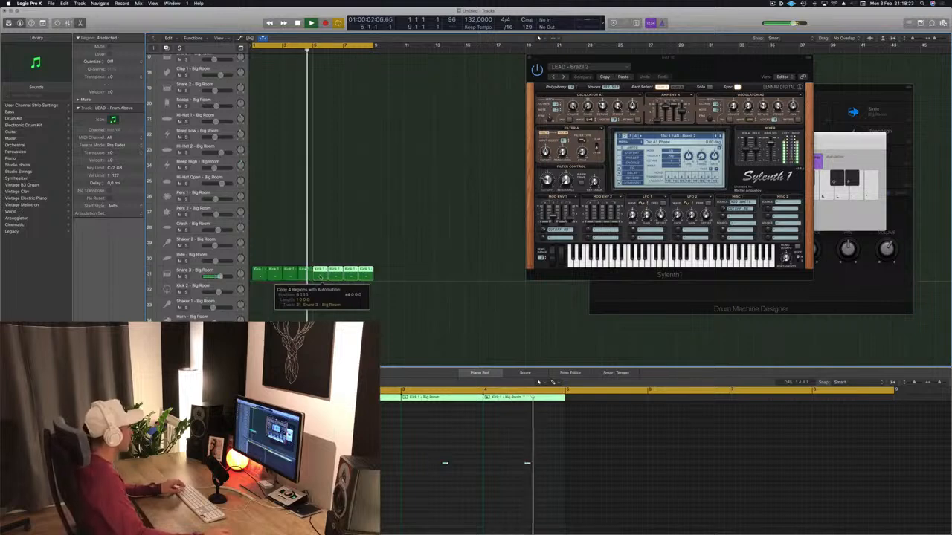
key("space")
key("space")
left_click_drag(219, 277, 208, 277)
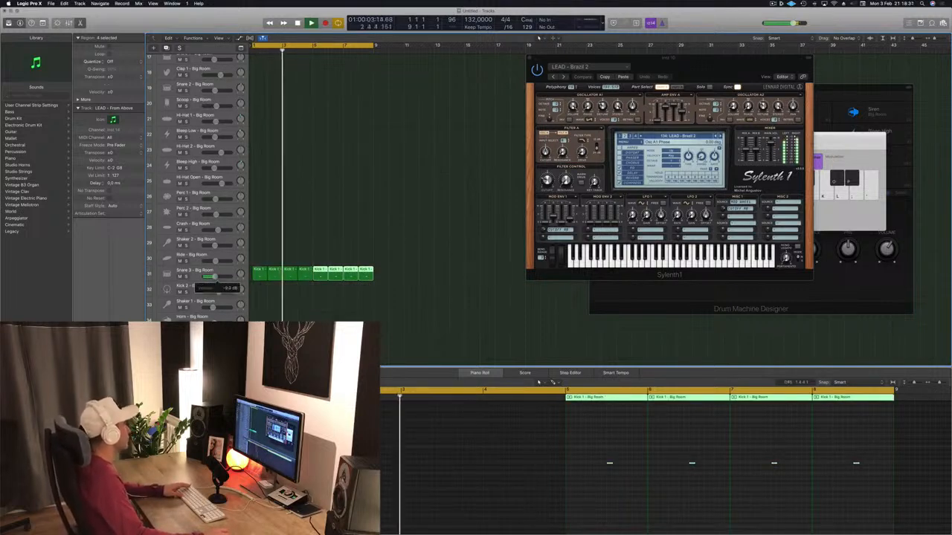
Copy the first Kick 1 region to the Hi-Hat 1 track and rework its notes into a one-bar hi-hat pattern.
scroll(223, 238, "up", 5)
key("space")
left_click(259, 202)
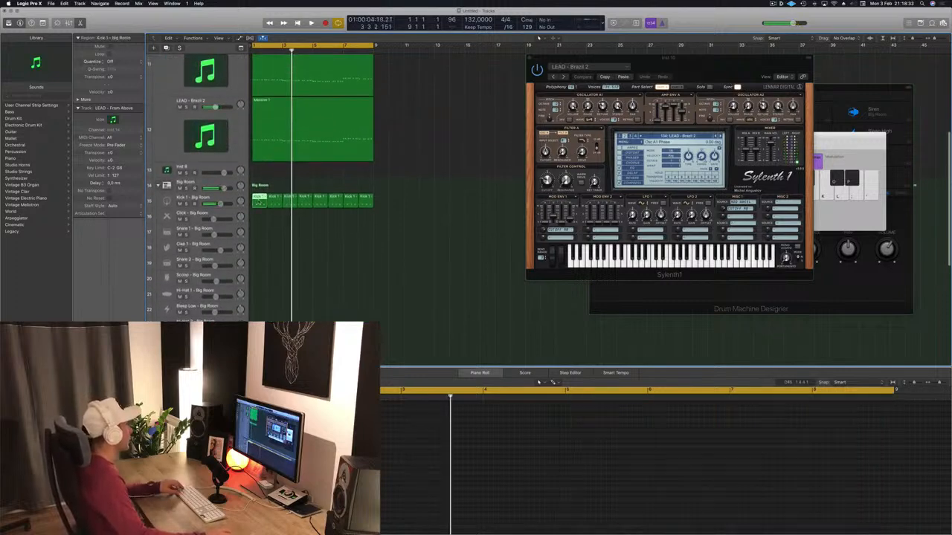
left_click_drag(258, 230, 259, 296)
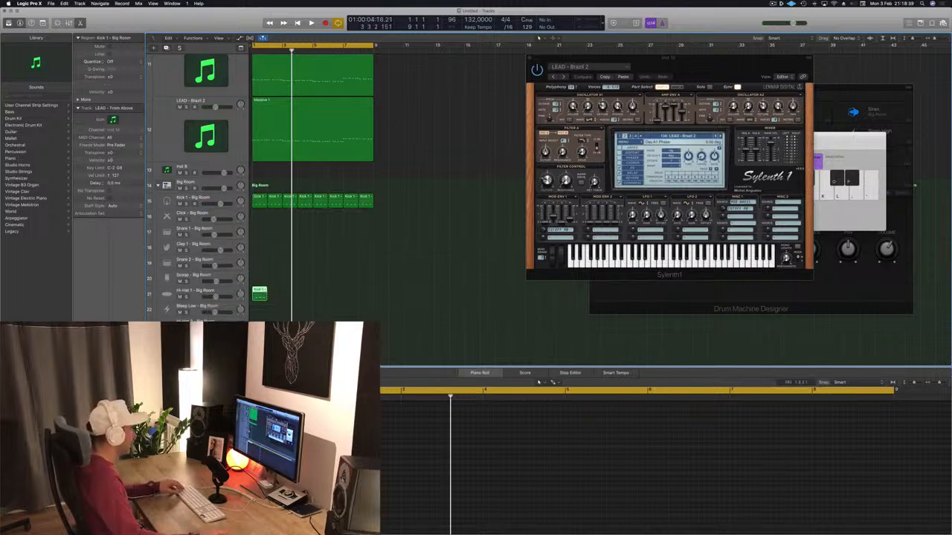
left_click(260, 464)
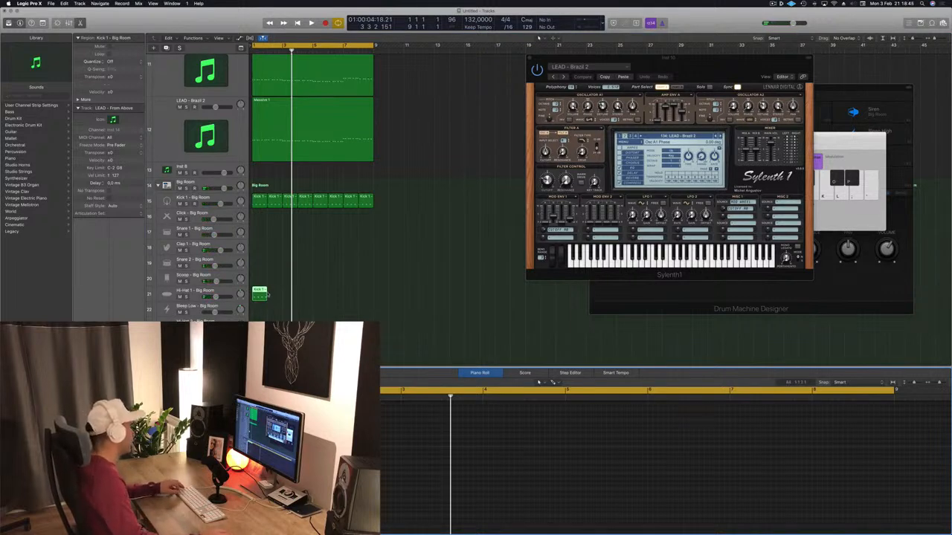
Loop the Hi-Hat 1 region across the eight bars and rebalance the Hi-Hat 1 and Snare 3 track volumes during playback.
left_click_drag(266, 291, 368, 291)
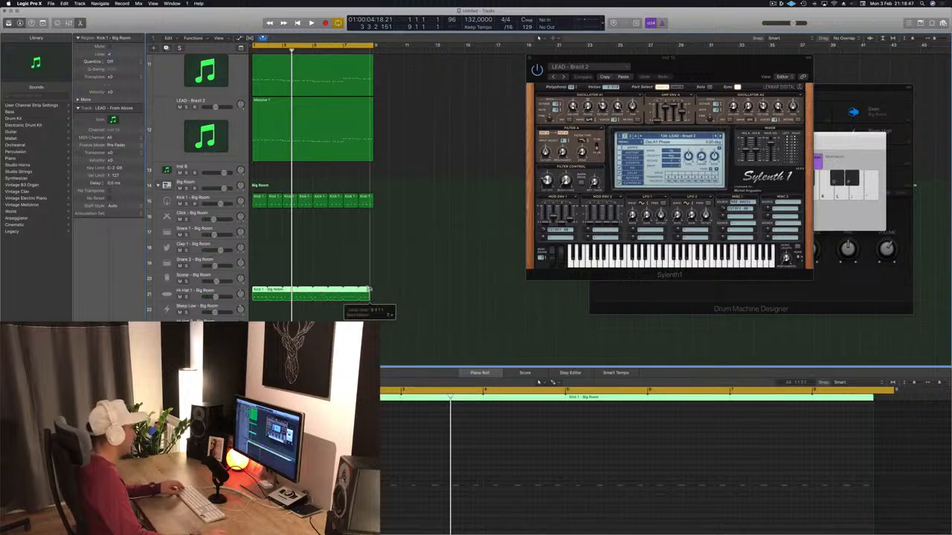
key("space")
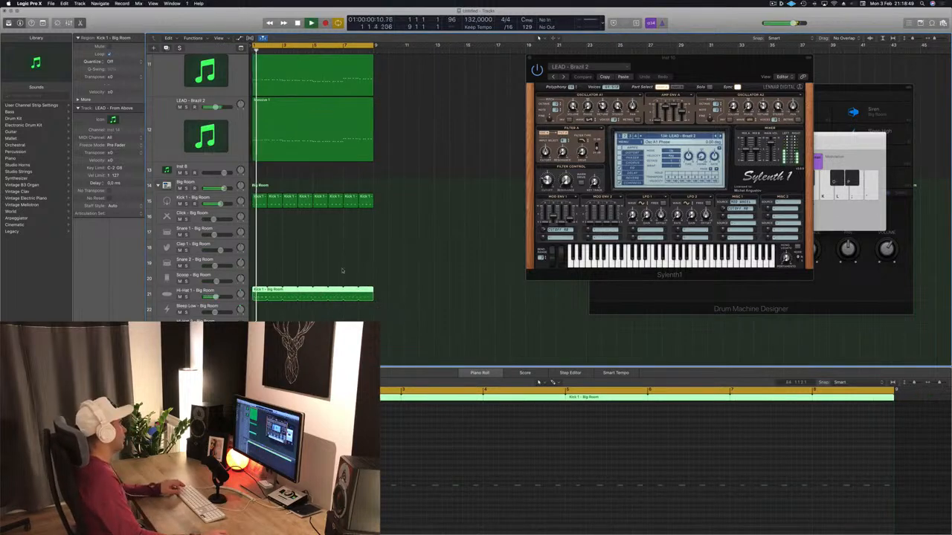
left_click(215, 296)
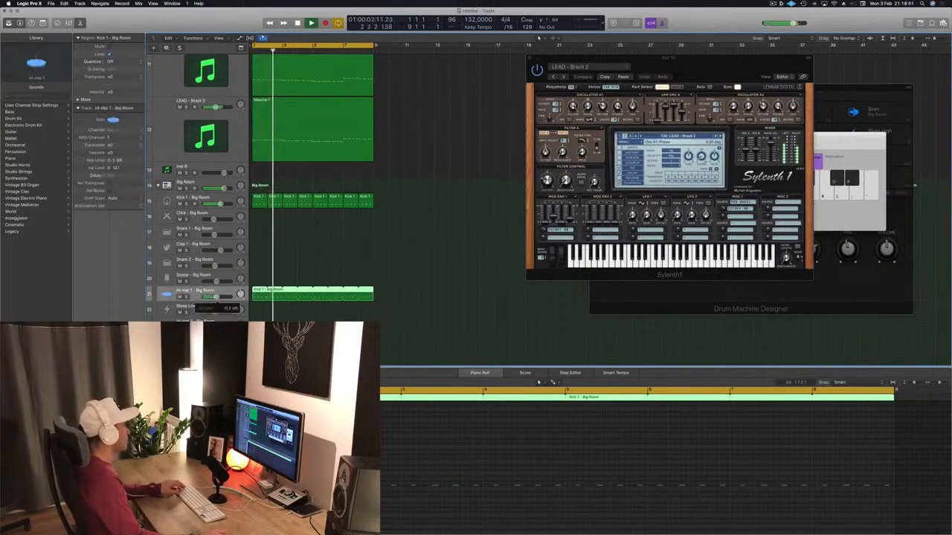
scroll(215, 295, "down", 10)
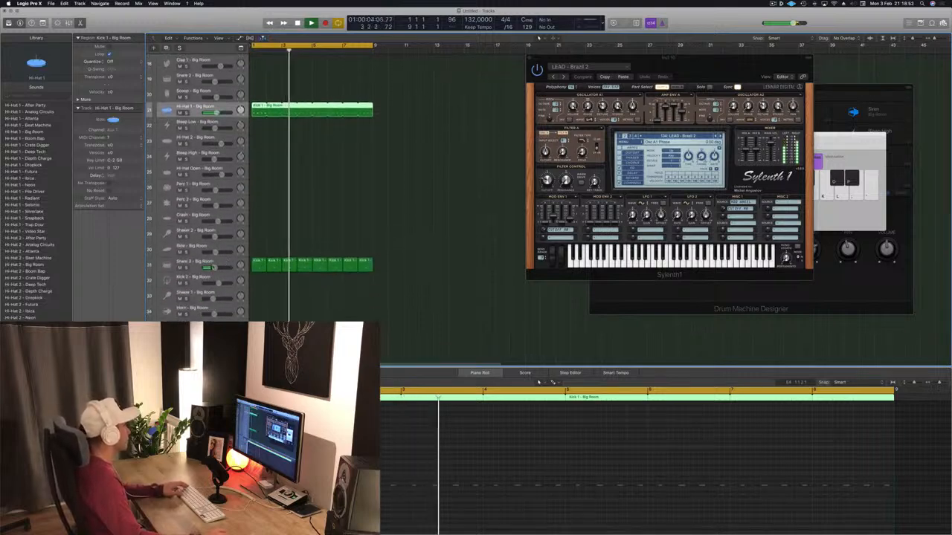
left_click(213, 267)
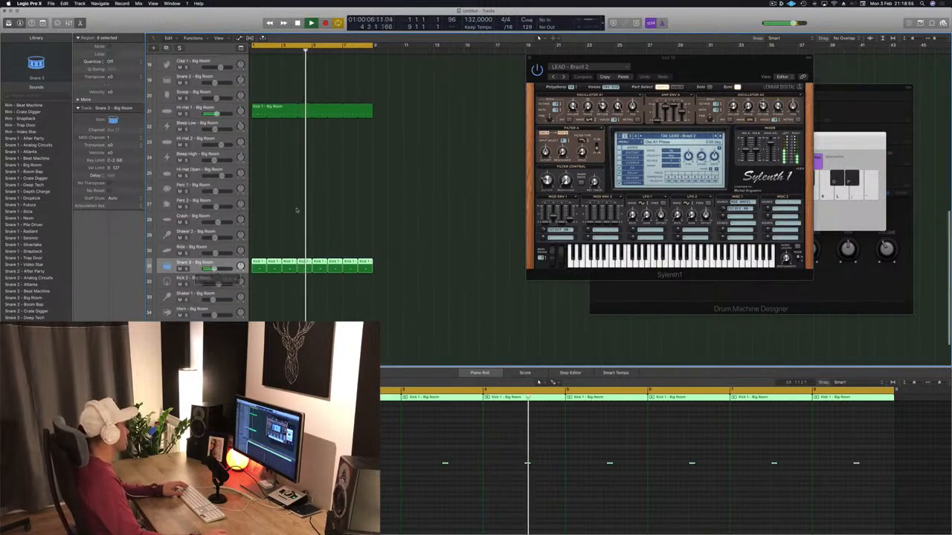
Copy the first Kick 1 region to the Shaker 2 track and rework its notes into a dense run of repeated hits.
scroll(275, 231, "up", 2)
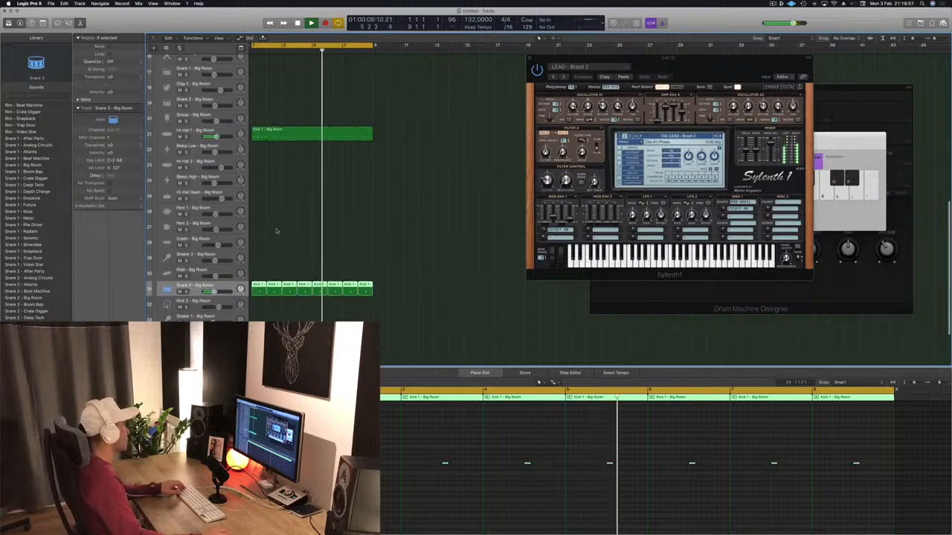
scroll(276, 231, "up", 3)
left_click(256, 93)
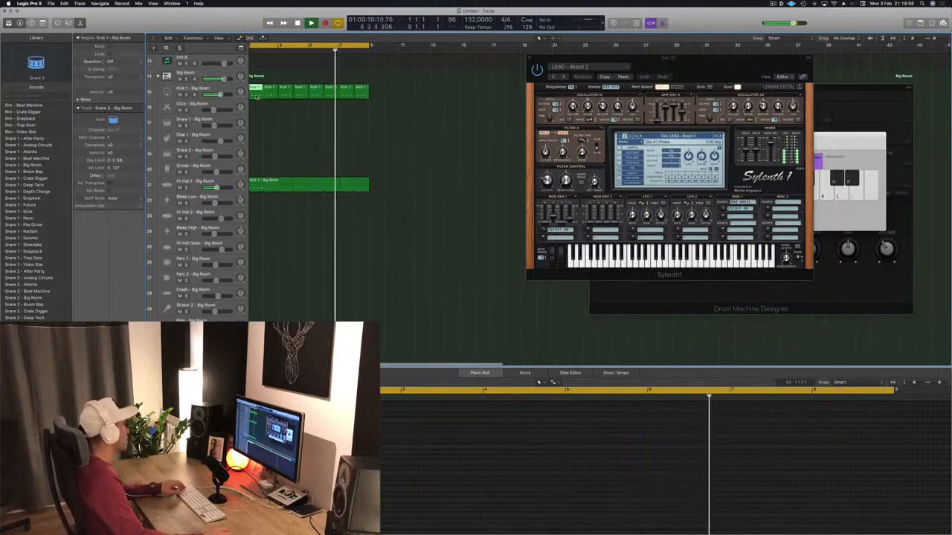
left_click_drag(257, 96, 258, 308)
left_click_drag(312, 461, 235, 491)
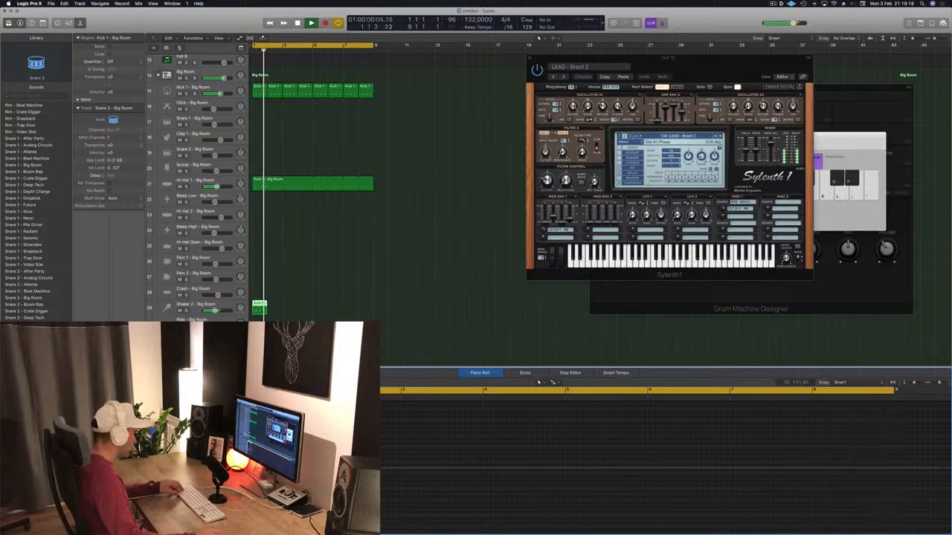
Duplicate the Shaker 2 region to fill all eight bars, lower the track's volume, and play the arrangement.
key("space")
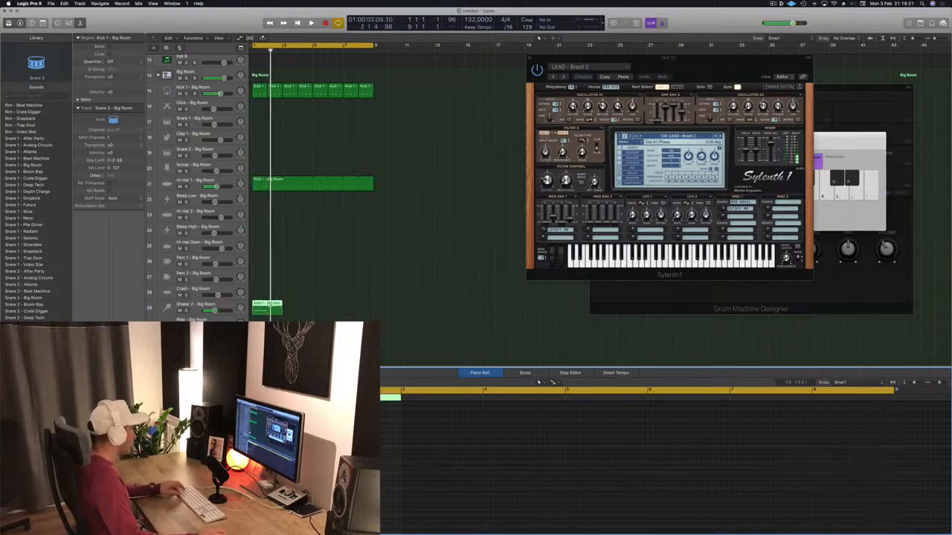
double_click(268, 307, "super")
left_click(514, 180)
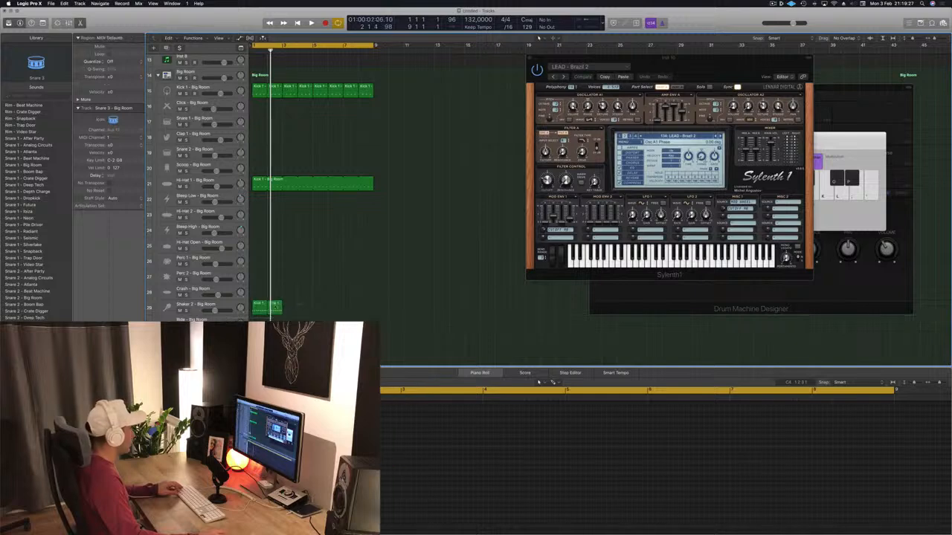
left_click_drag(292, 308, 294, 307)
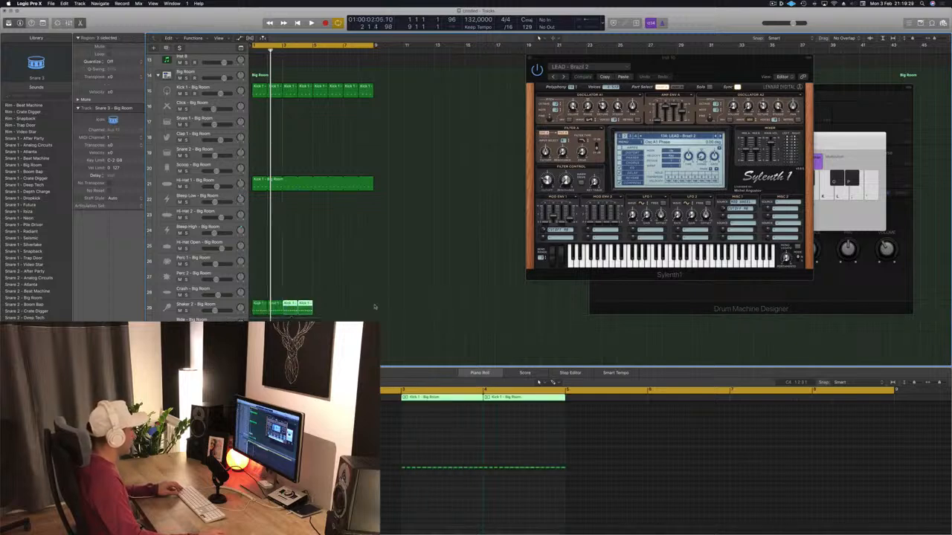
left_click_drag(375, 306, 325, 306)
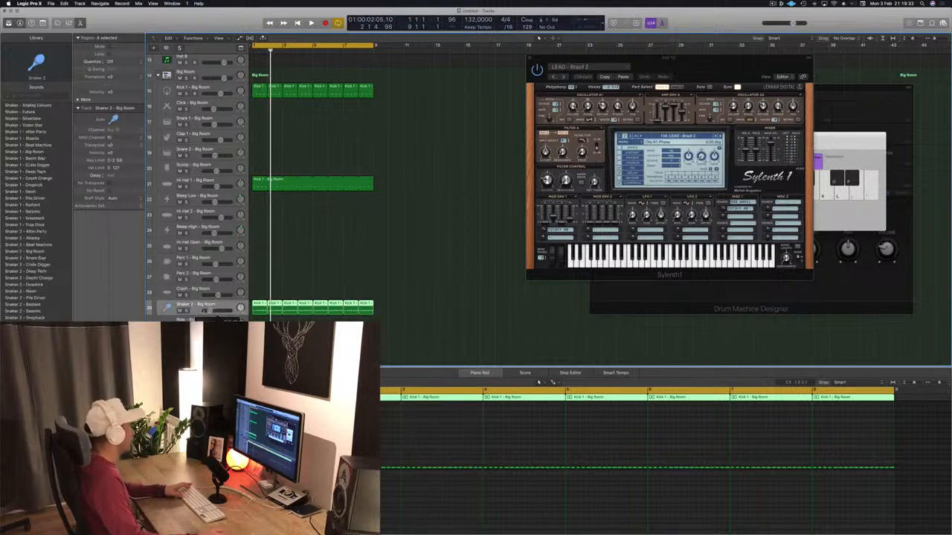
key("Return")
key("space")
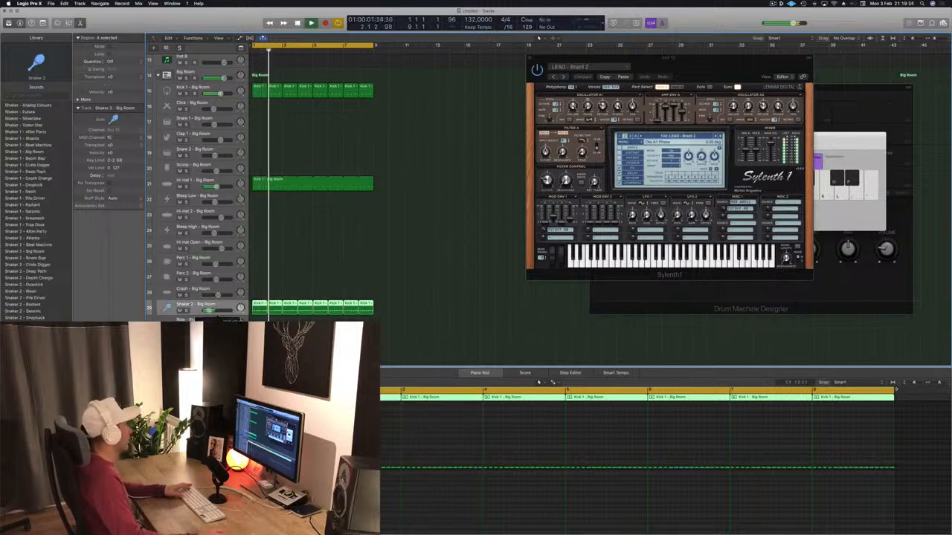
scroll(442, 186, "up", 10)
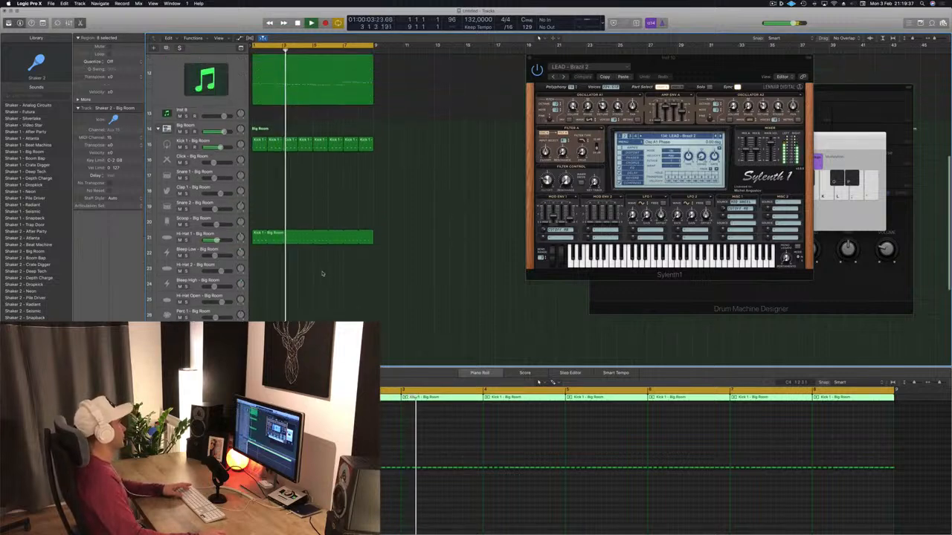
scroll(441, 186, "down", 10)
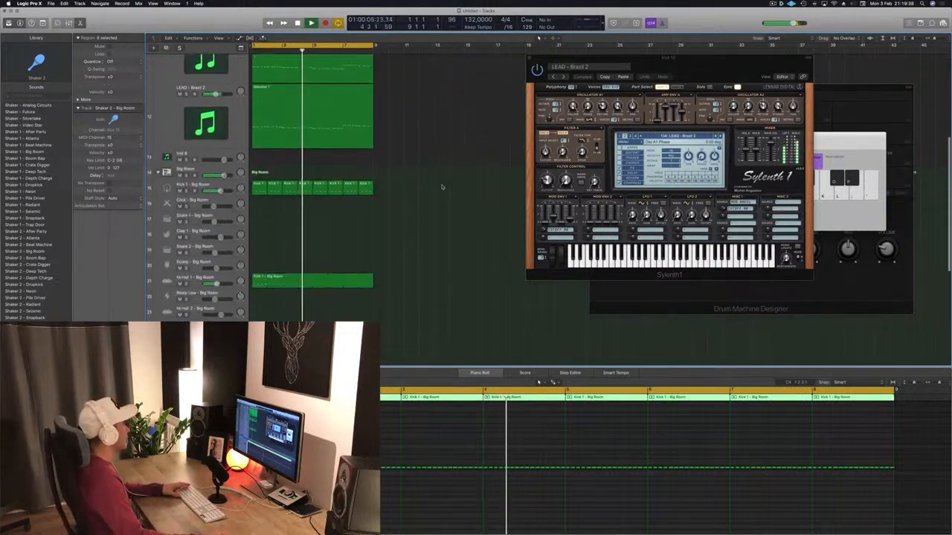
Copy the first Kick 1 region to the Clap 1 track, loop it across eight bars, and lower the track's volume slightly during playback.
left_click(253, 136)
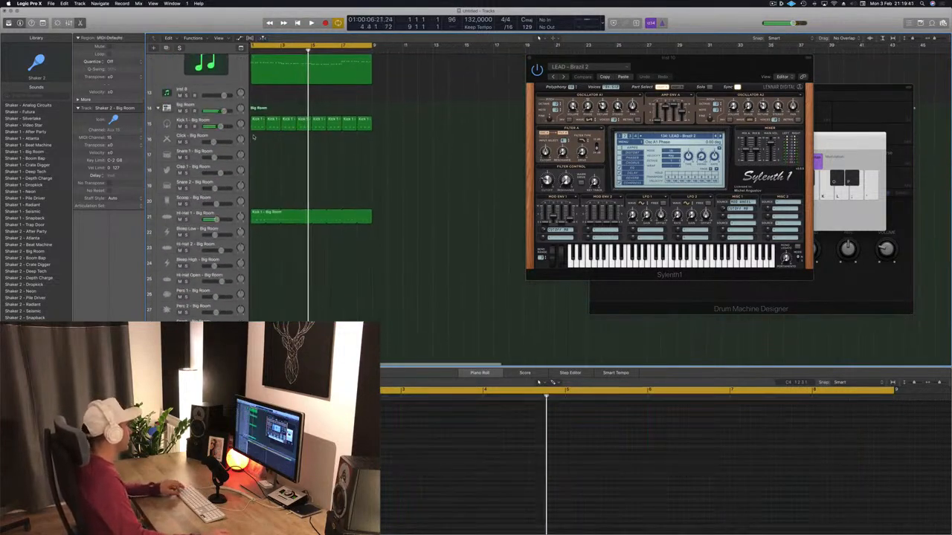
left_click_drag(255, 136, 256, 170)
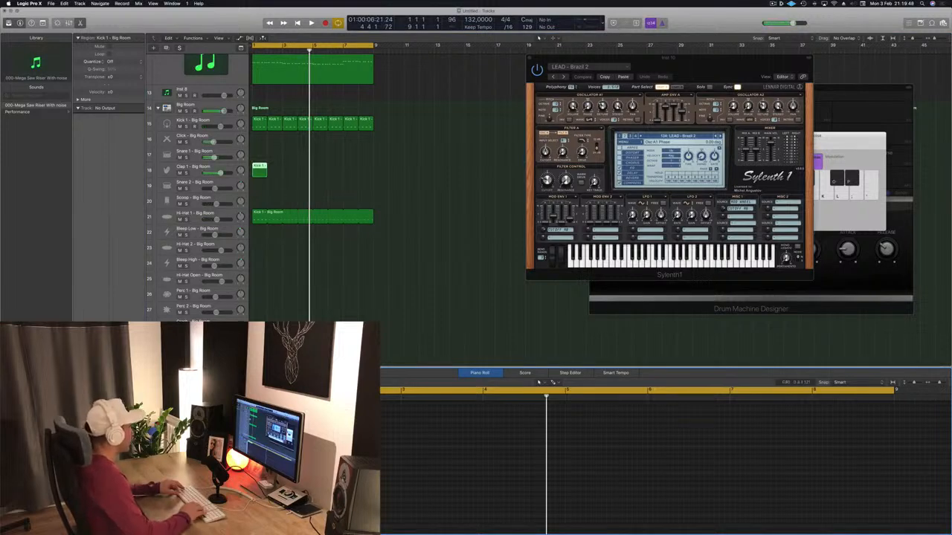
key("Return")
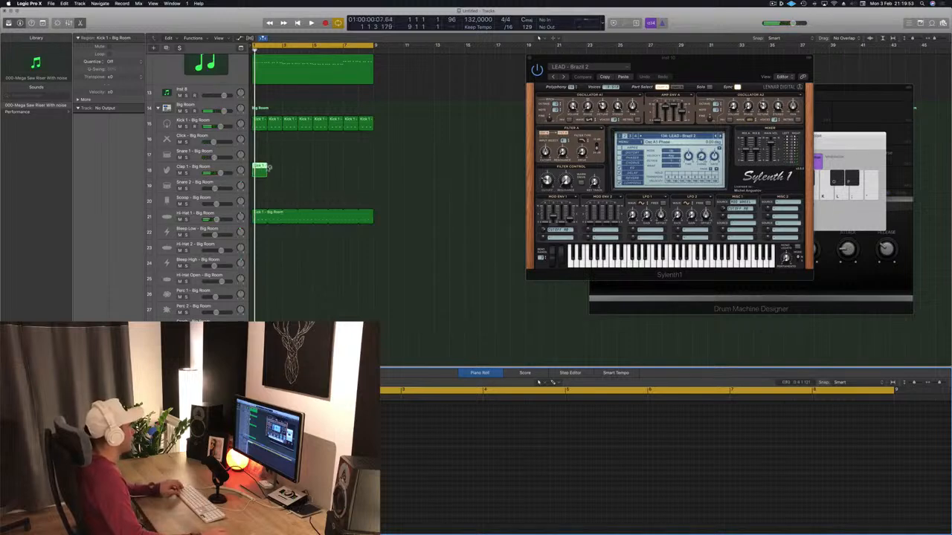
left_click_drag(264, 168, 371, 172)
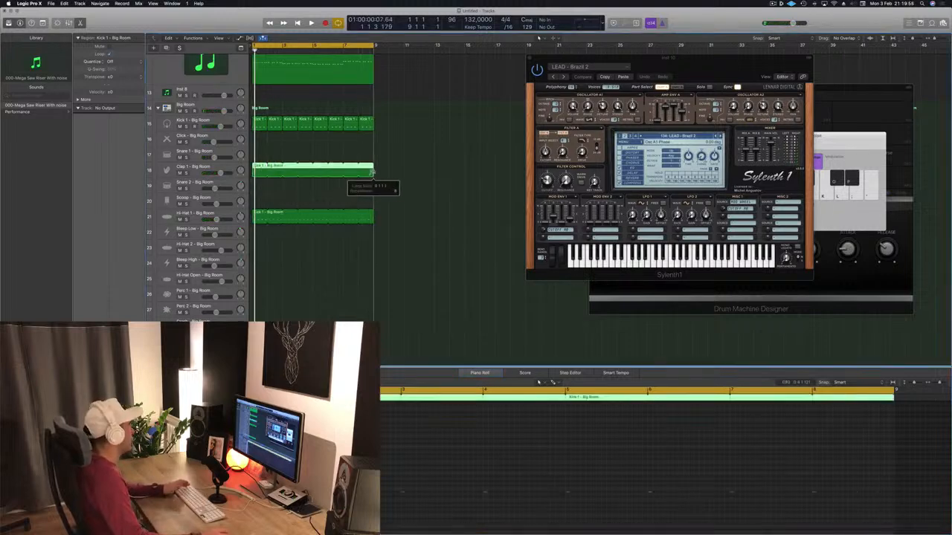
key("space")
left_click_drag(222, 173, 220, 174)
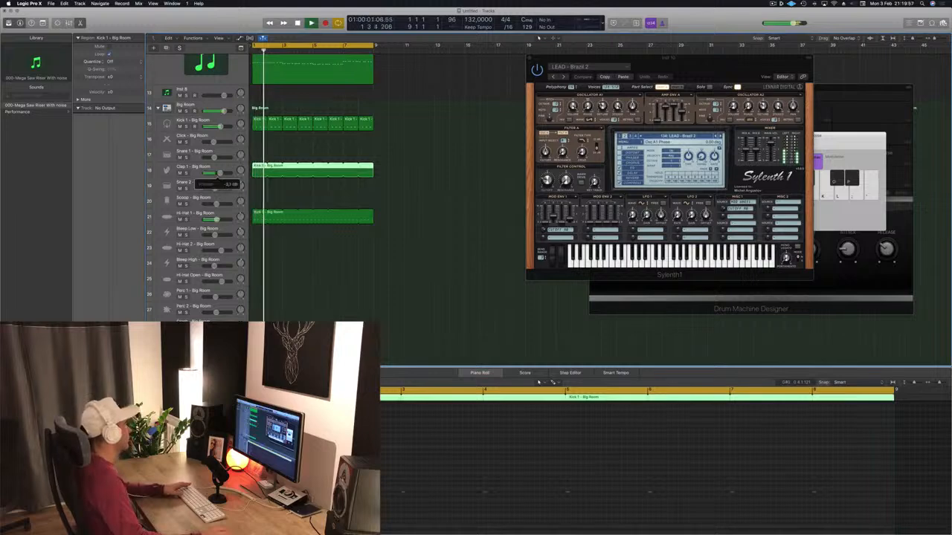
Browse the presets of the Clap 1 track's Stereo Delay during playback and set it to Dual 1/8 Note Dotted.
left_click(217, 167)
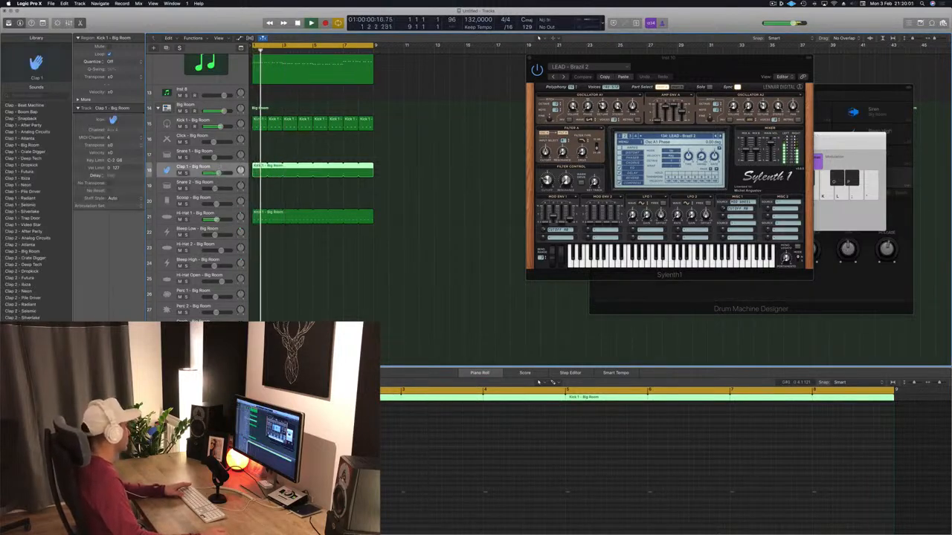
left_click(91, 383)
key("space")
left_click(34, 37)
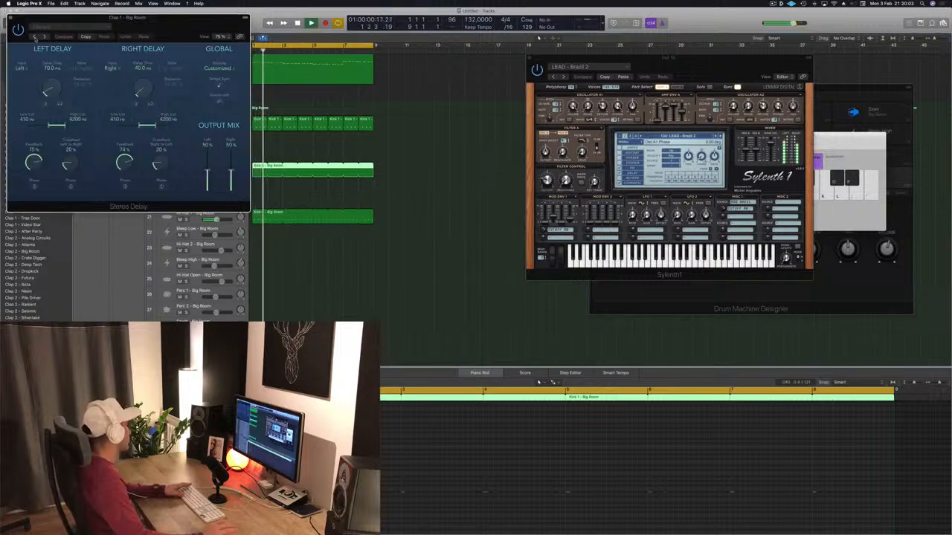
left_click(34, 37)
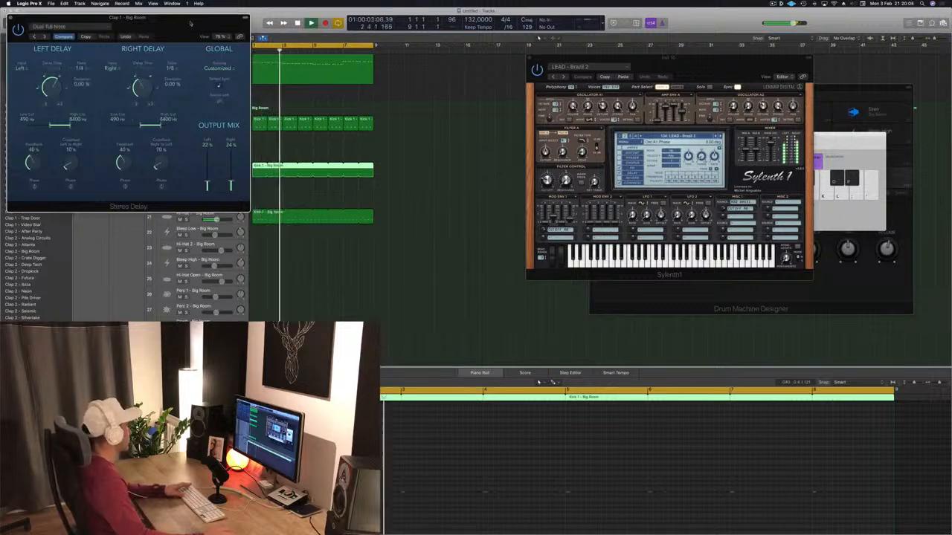
left_click_drag(205, 17, 594, 111)
left_click(423, 131)
left_click(432, 131)
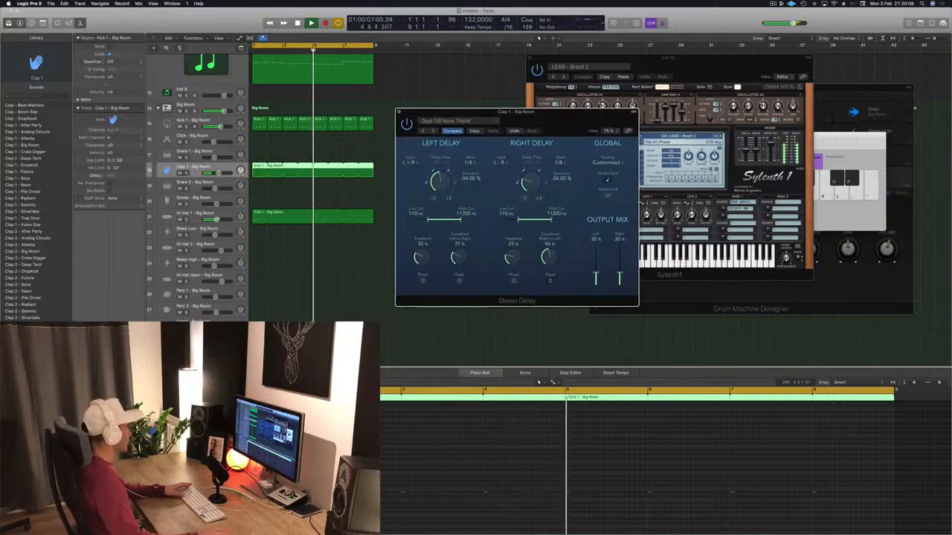
left_click(389, 133)
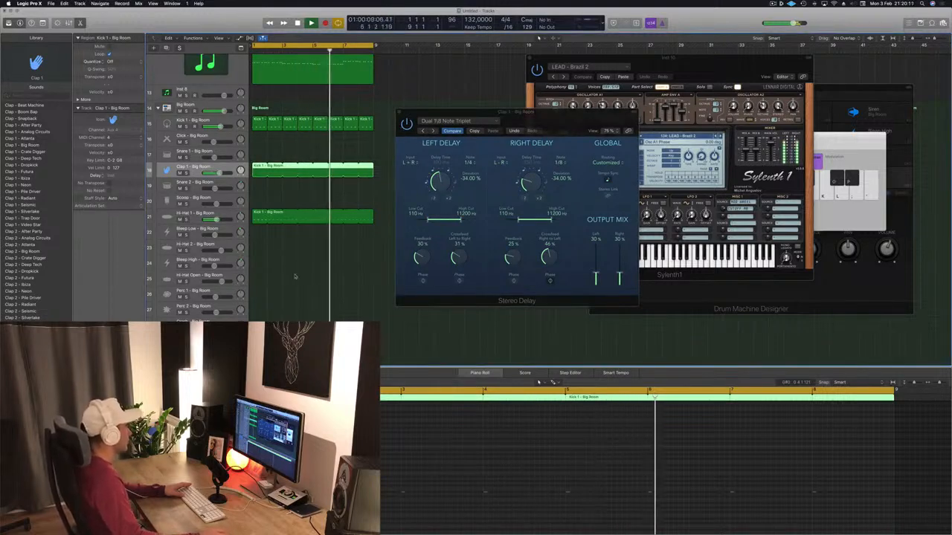
left_click(421, 130)
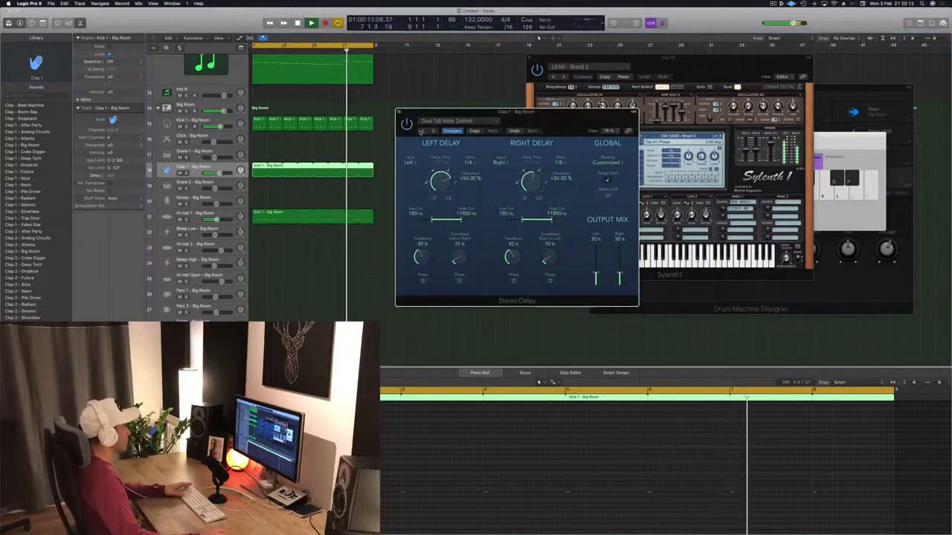
left_click_drag(433, 113, 403, 125)
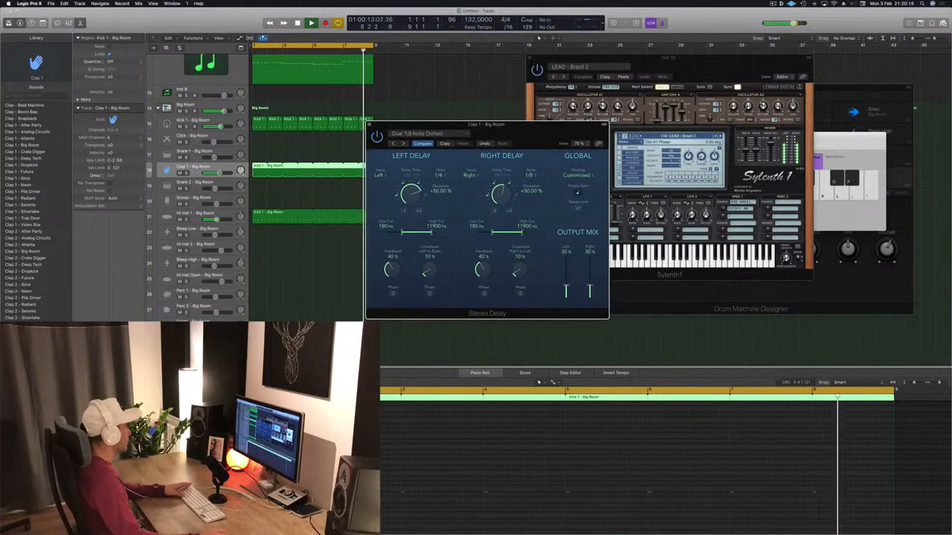
left_click(275, 316)
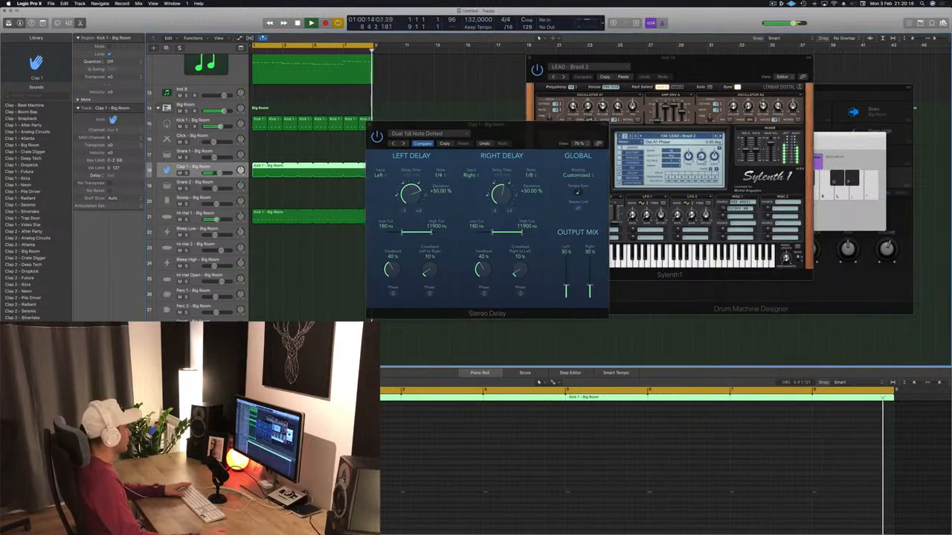
left_click(369, 126)
Review the Sylenth1 settings on the first LEAD - Brazil 2 track and mute that track during playback.
scroll(218, 111, "up", 10)
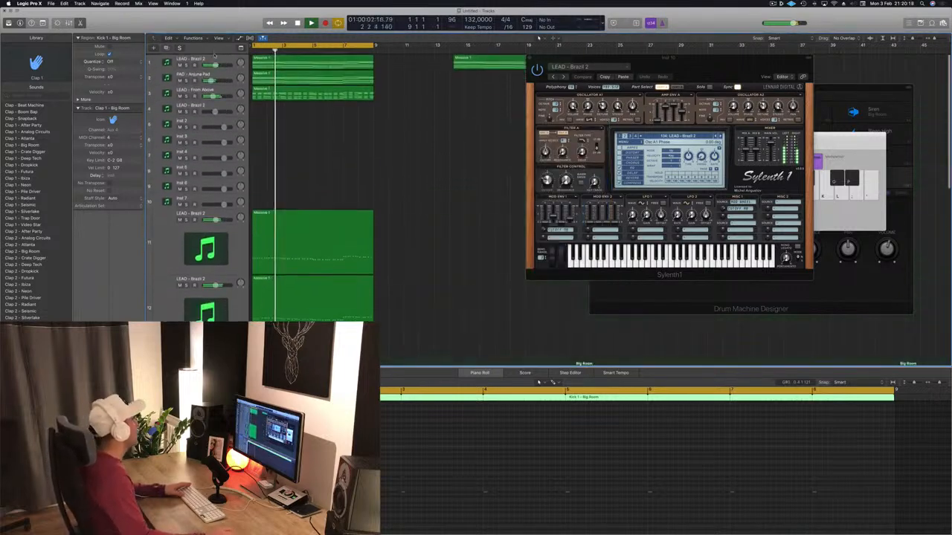
left_click(217, 58)
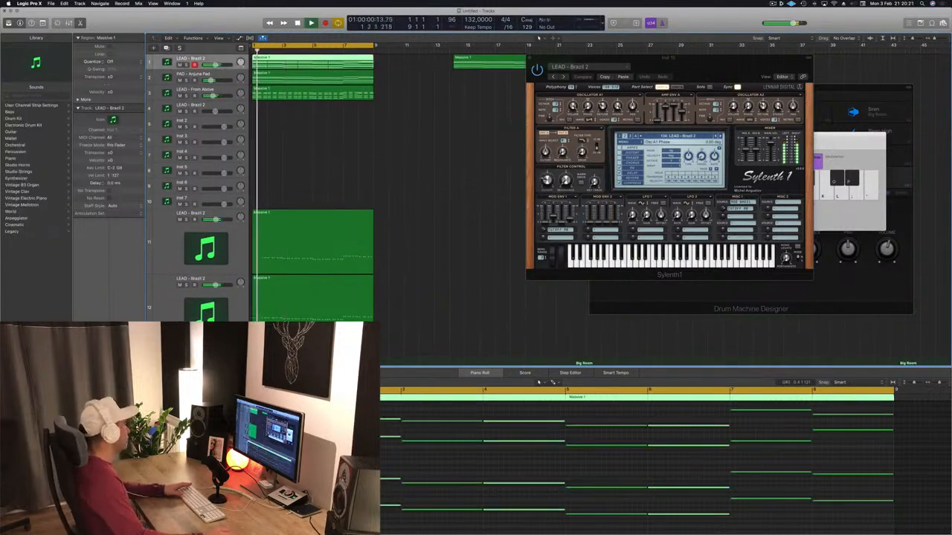
left_click(91, 348)
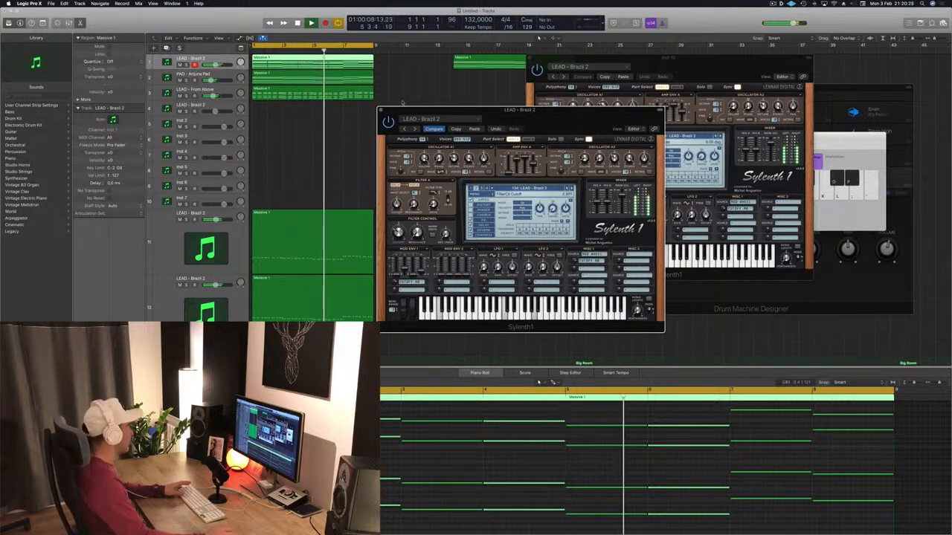
left_click(381, 110)
left_click(179, 65)
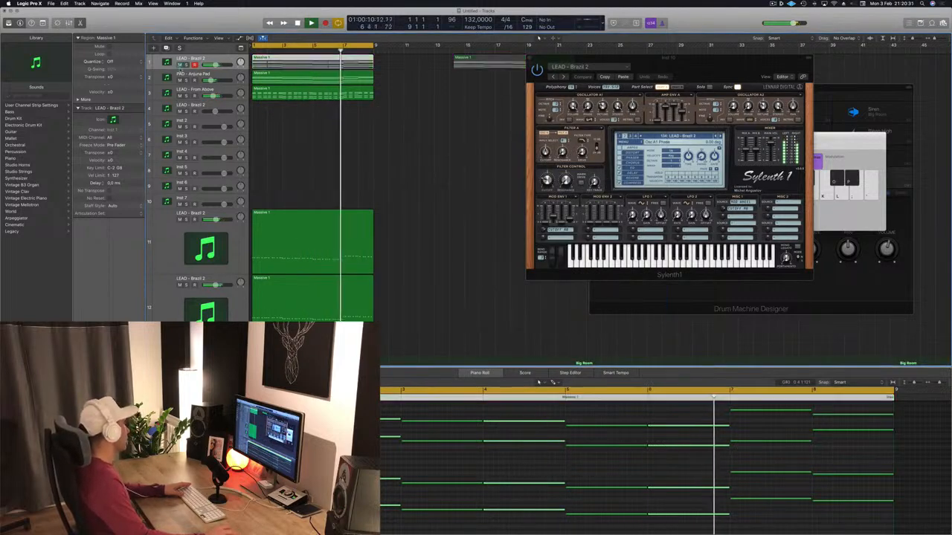
left_click(290, 146)
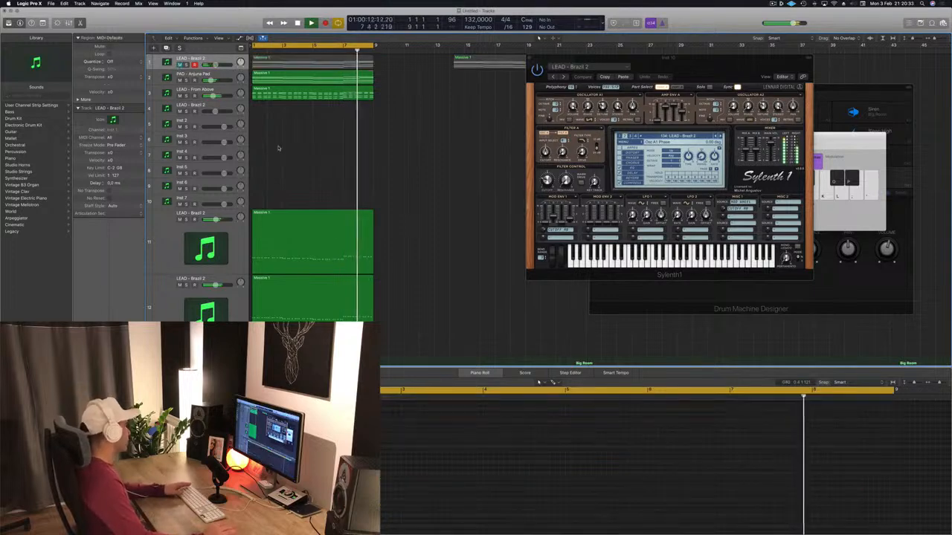
Try copying the LEAD - From Above region to the empty LEAD - Brazil 2 track below, and delete the copy.
scroll(324, 151, "down", 2)
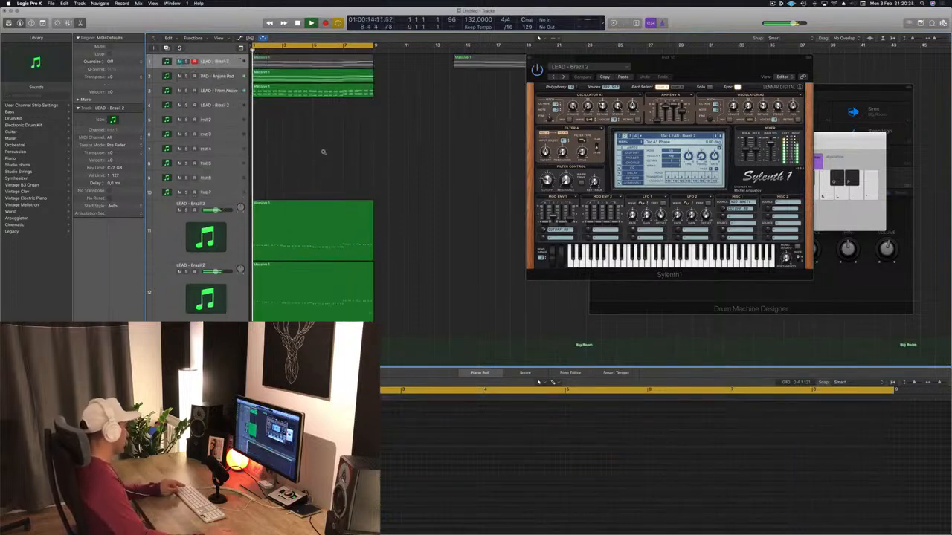
scroll(325, 148, "down", 2)
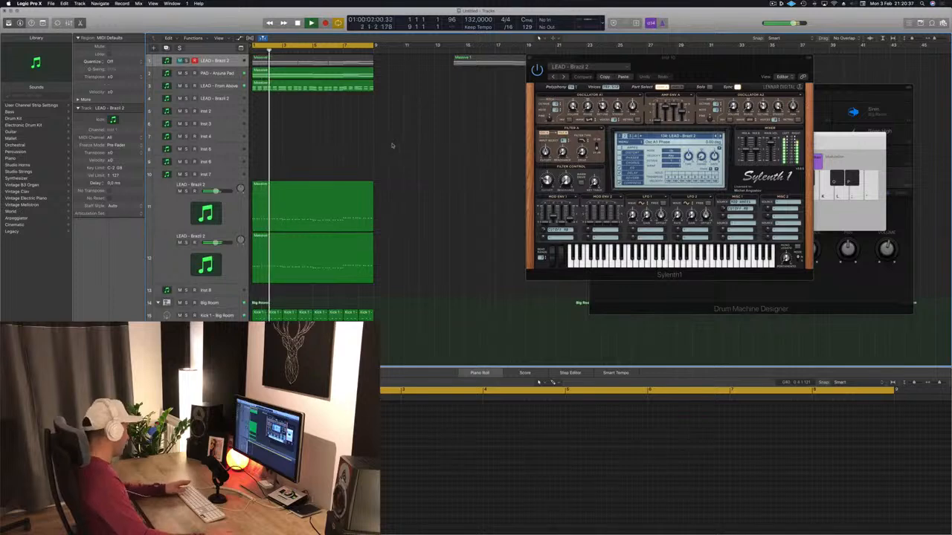
left_click(302, 88)
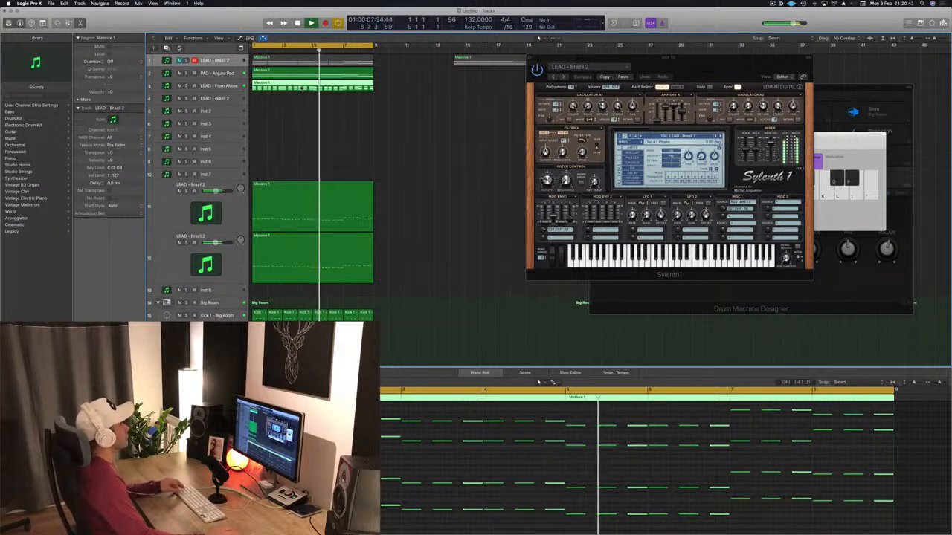
left_click_drag(301, 87, 300, 101)
key("BackSpace")
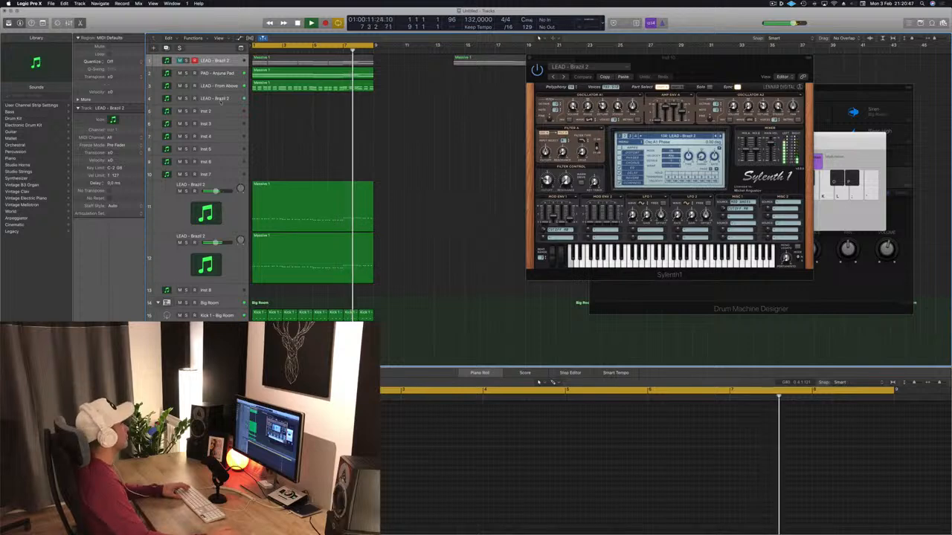
Select the empty LEAD - Brazil 2 track, shift Musical Typing to a higher octave, and audition notes over the playback.
left_click(221, 101)
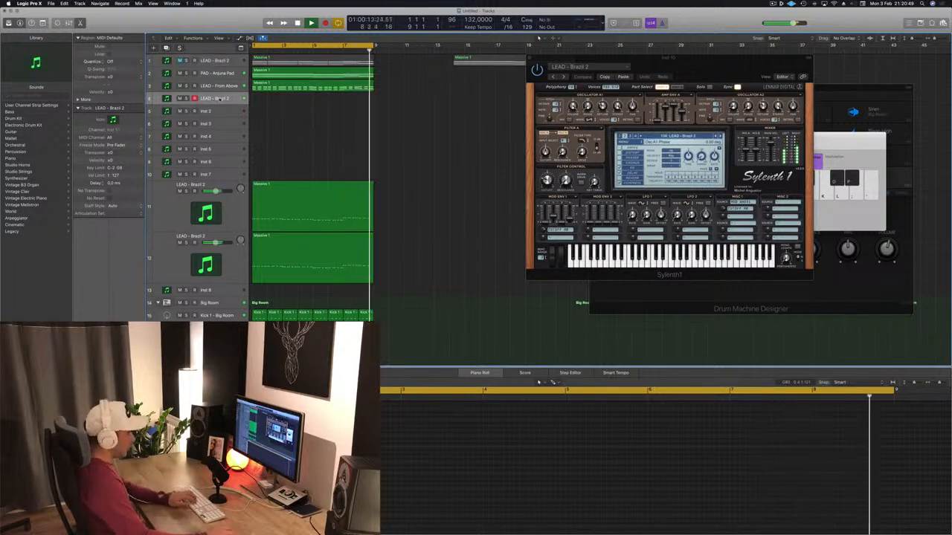
key("super+k")
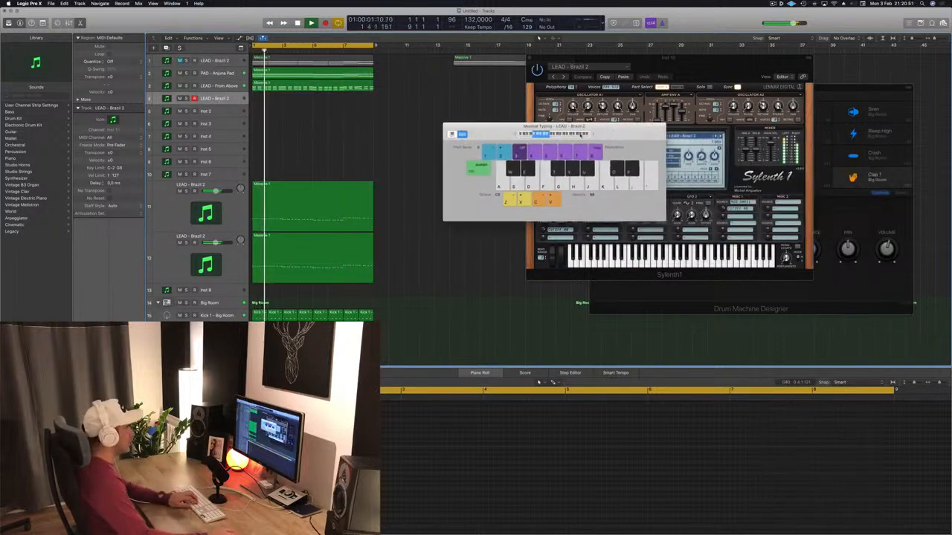
left_click(561, 134)
key("l")
key("semicolon")
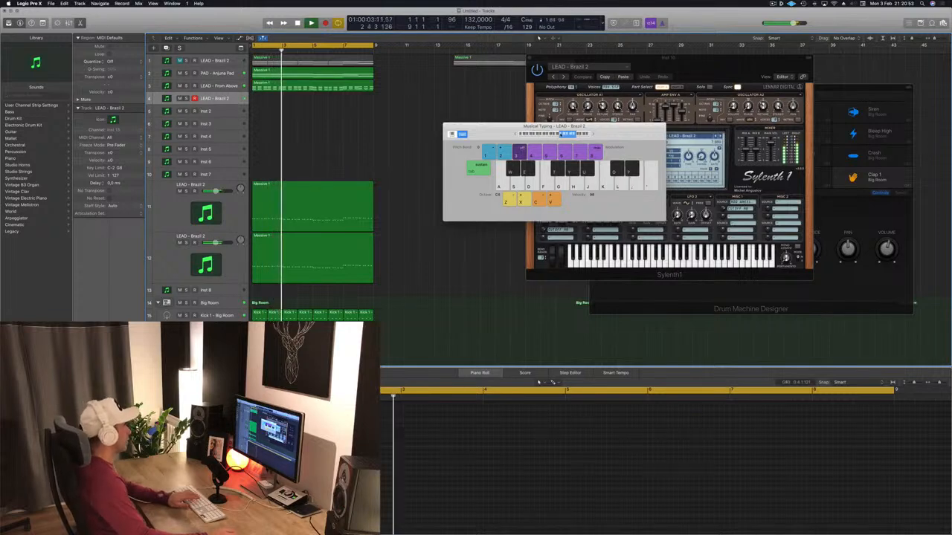
key("semicolon")
Open the empty LEAD - Brazil 2 track's Sylenth1 beside Musical Typing and switch it to the LEAD - Bright Lead preset.
left_click_drag(561, 126, 448, 183)
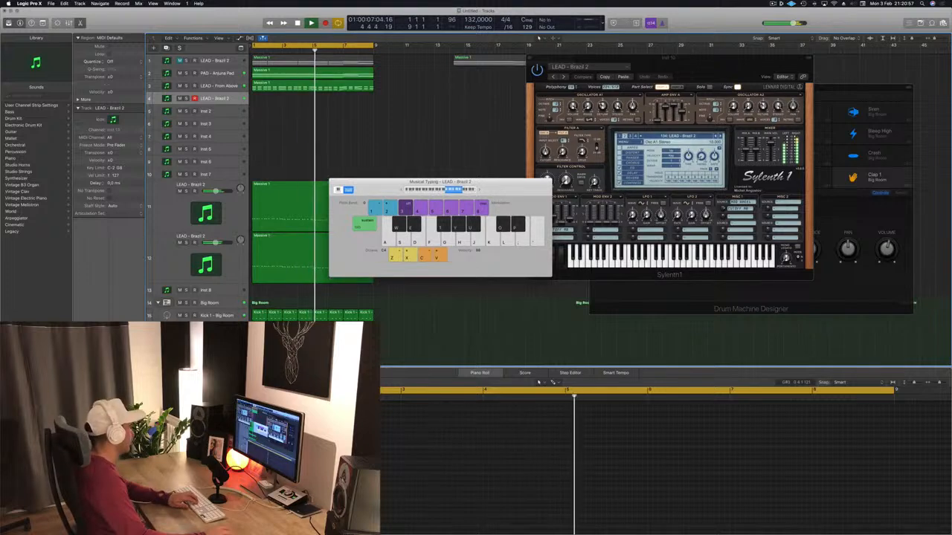
double_click(229, 101)
left_click_drag(199, 24, 529, 125)
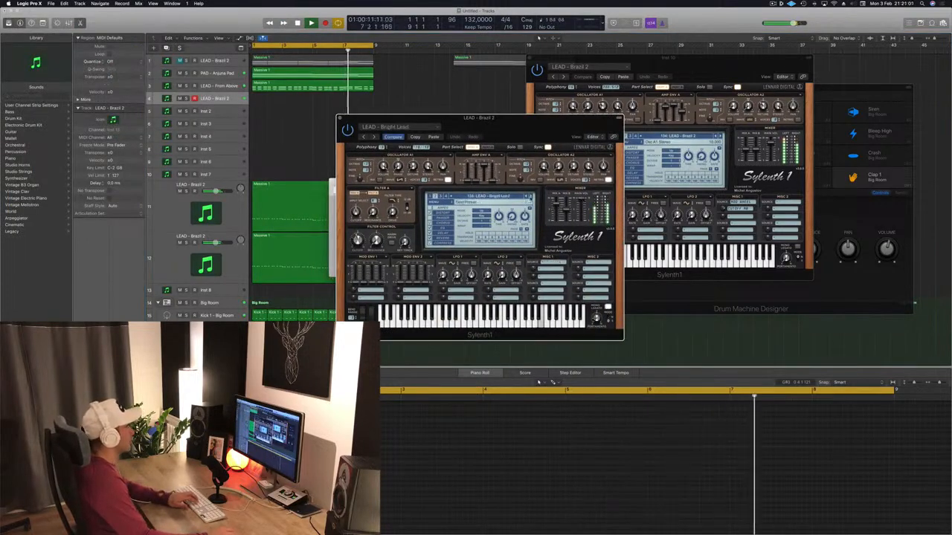
left_click_drag(589, 124, 829, 111)
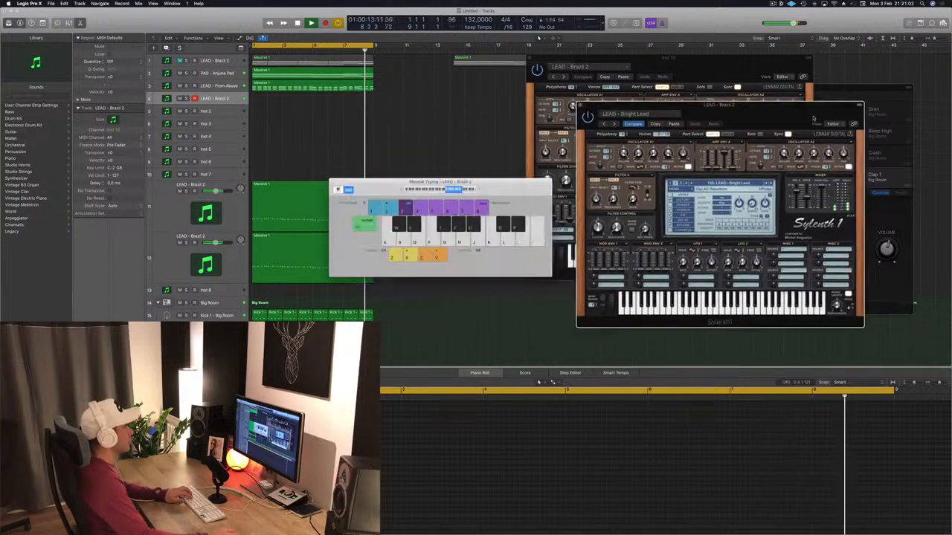
Audition the LEAD - Bright Lead sound with Musical Typing notes over the looping playback.
key("g")
key("h")
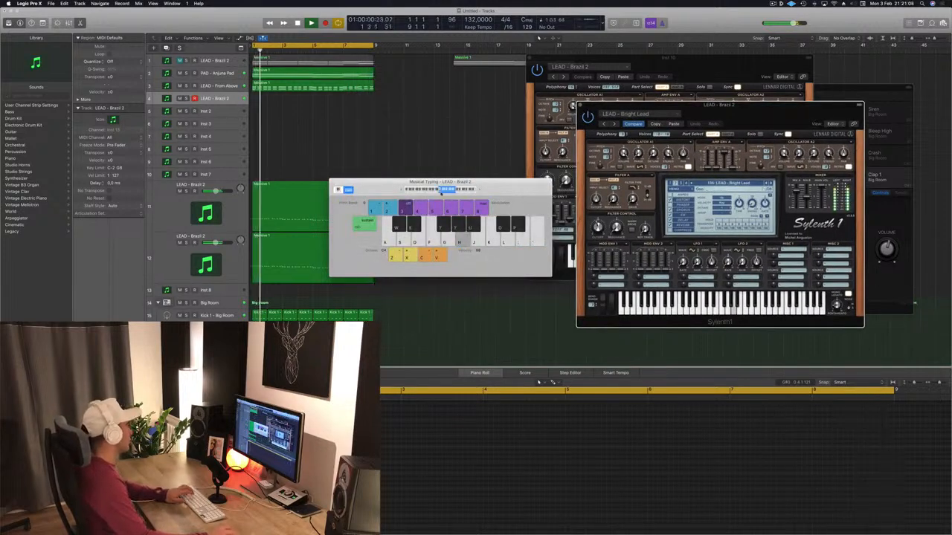
key("d")
key("s")
key("s")
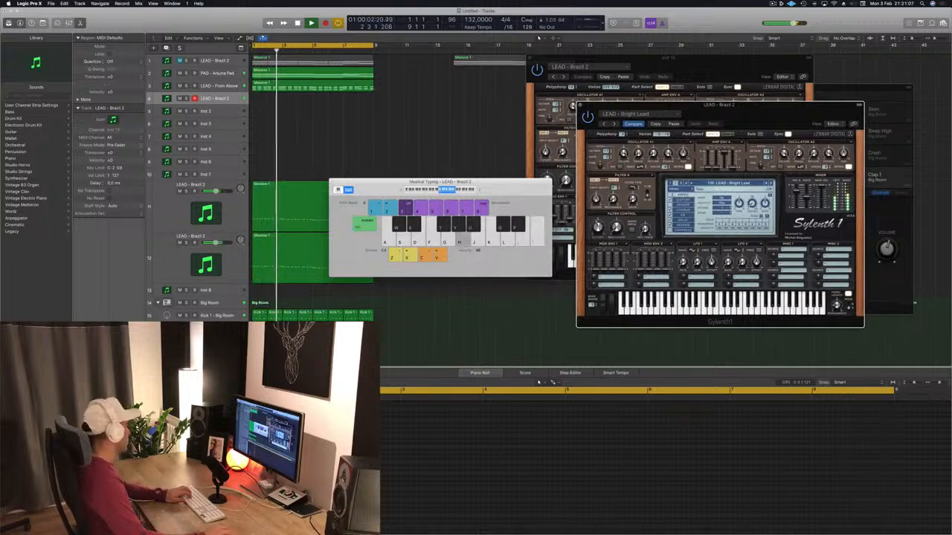
left_click(461, 149)
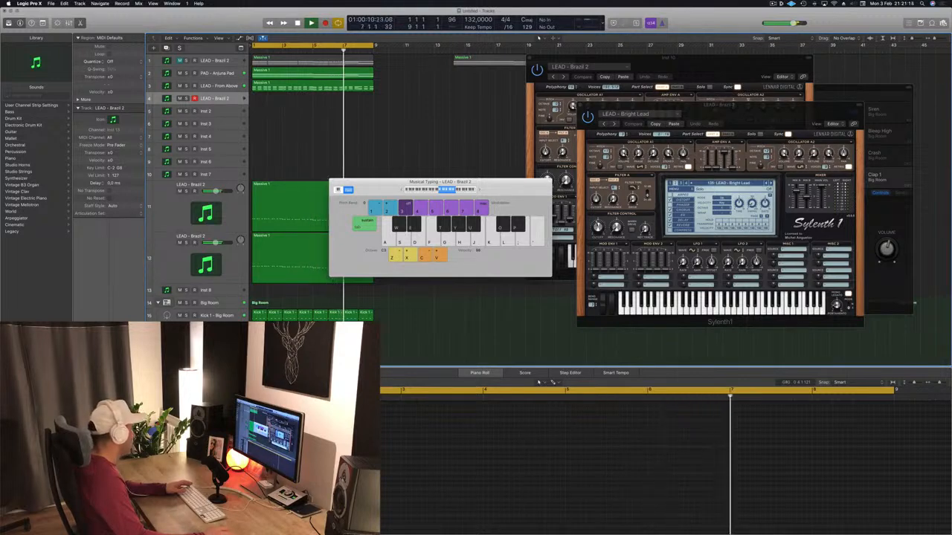
Load the grandiose preset in the SilverVerb on Aux 15 and close the plug-in window.
left_click(155, 80)
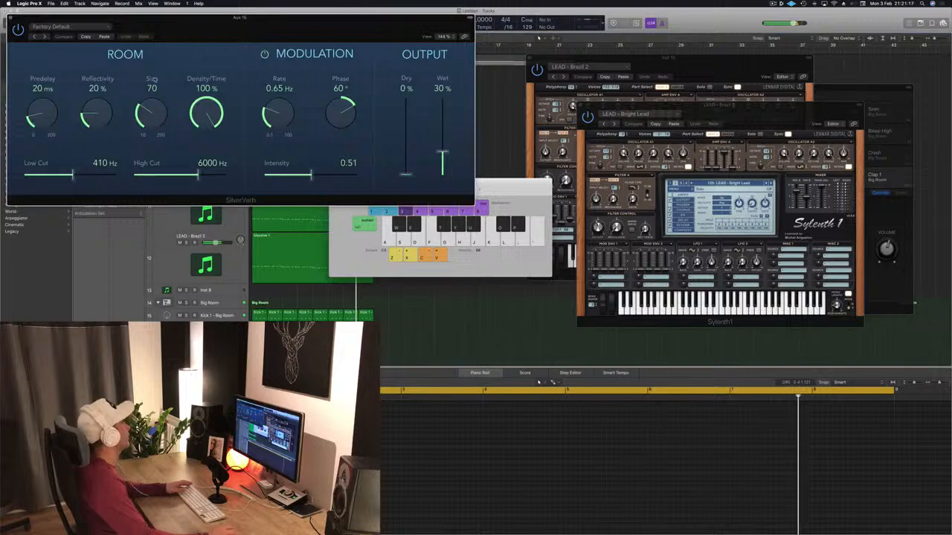
left_click(84, 26)
left_click(82, 147)
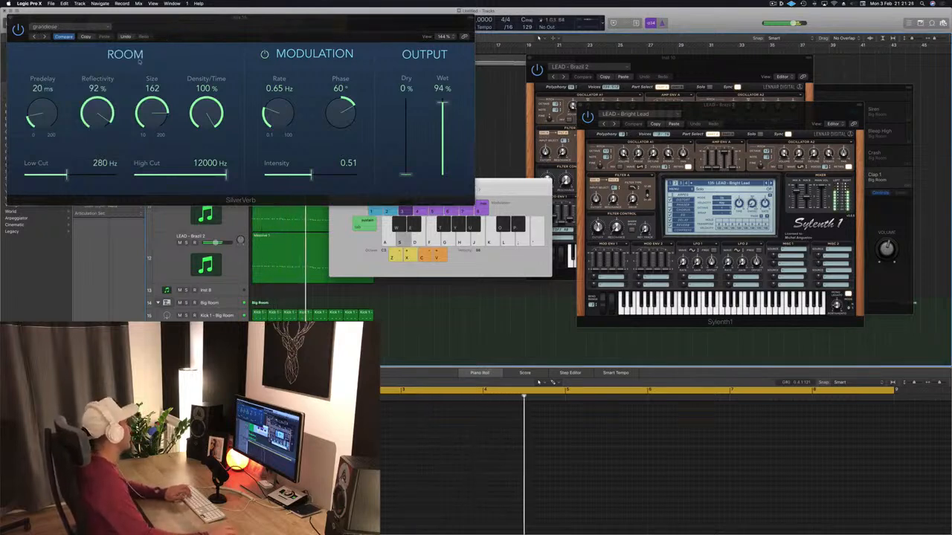
left_click(10, 16)
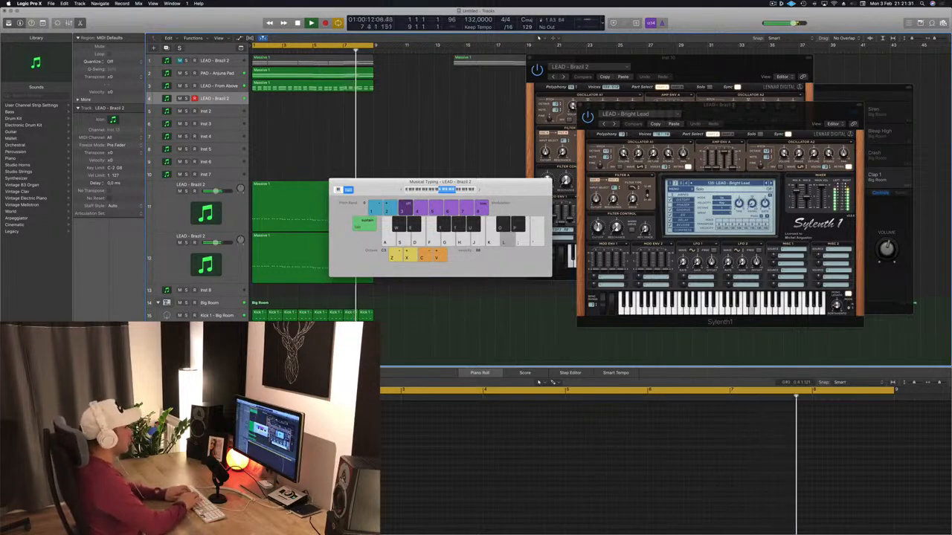
Play test notes on the LEAD - Bright Lead sound to hear it with the new SilverVerb setting.
key("h")
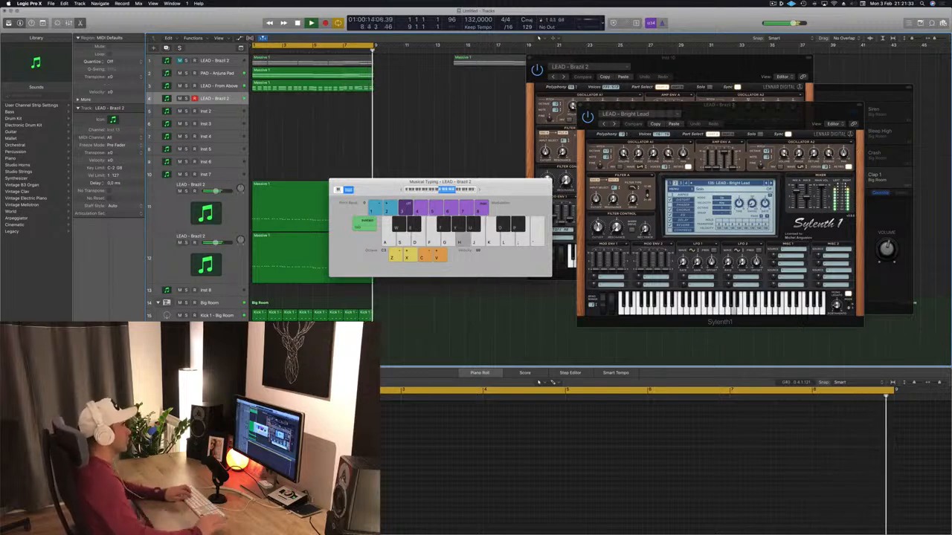
key("f")
key("f")
key("g")
key("s")
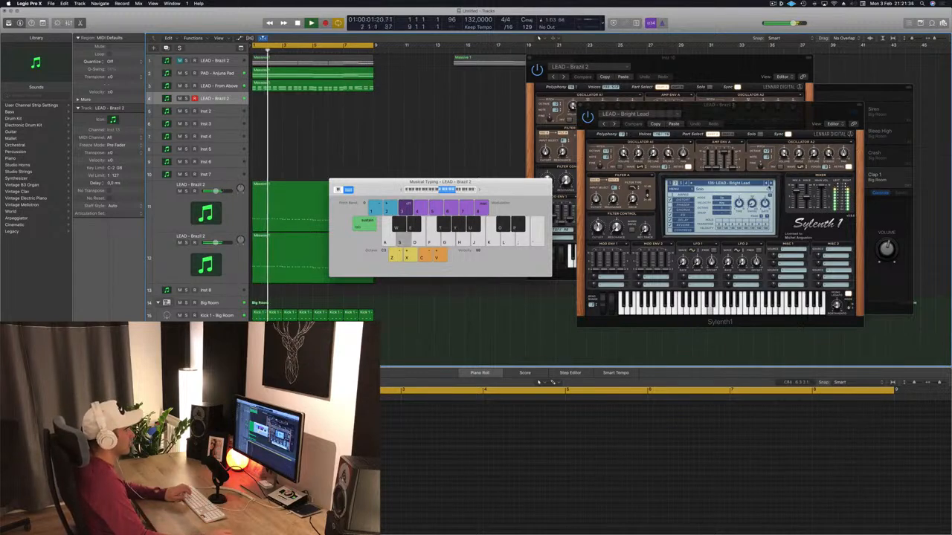
Browse the following Sylenth1 lead presets while playing test notes, and settle on LEAD - Danceology.
left_click(769, 184)
key("s")
key("f")
key("g")
key("h")
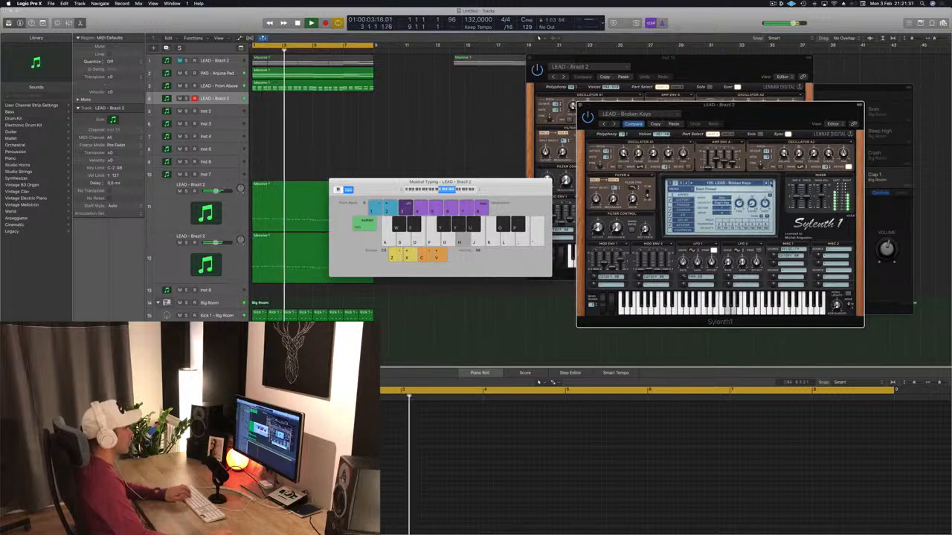
key("g")
key("h")
left_click(771, 184)
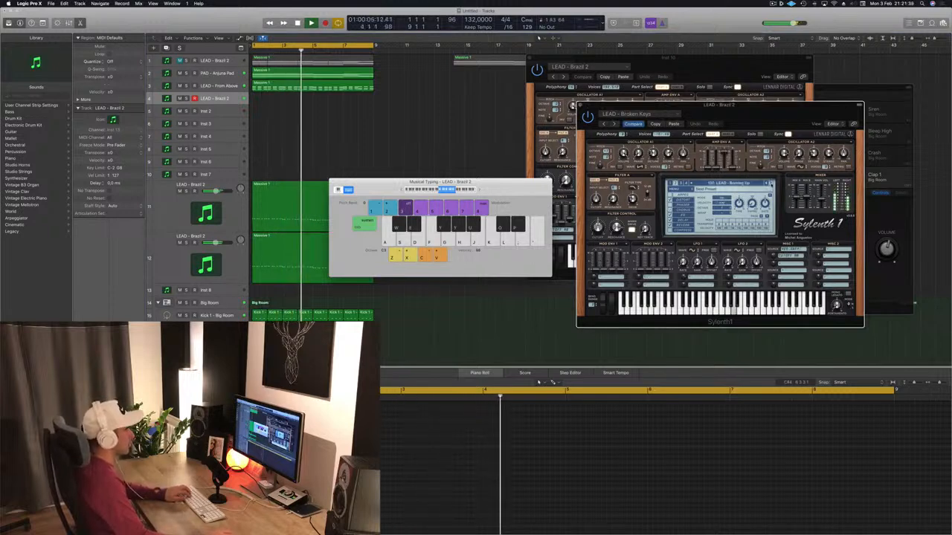
key("h")
left_click(771, 185)
key("h")
left_click(771, 184)
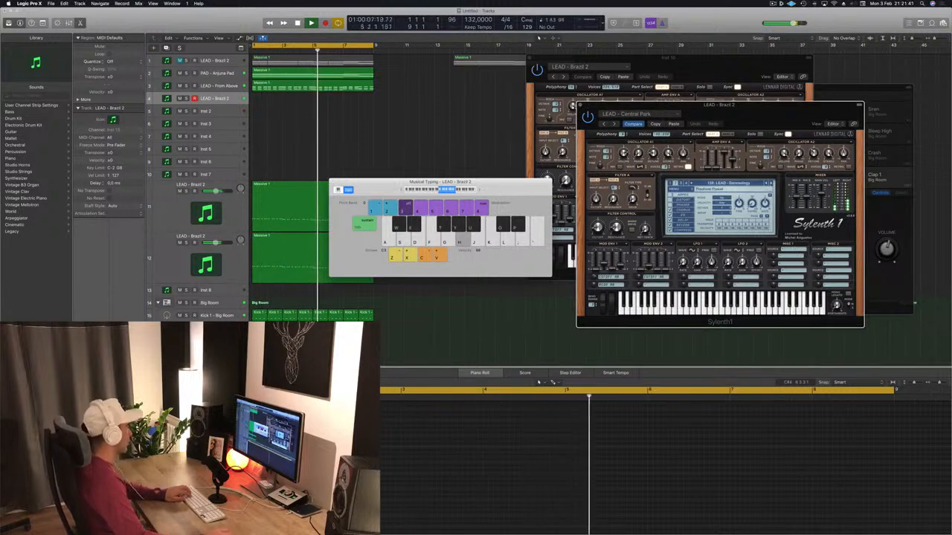
left_click(766, 345)
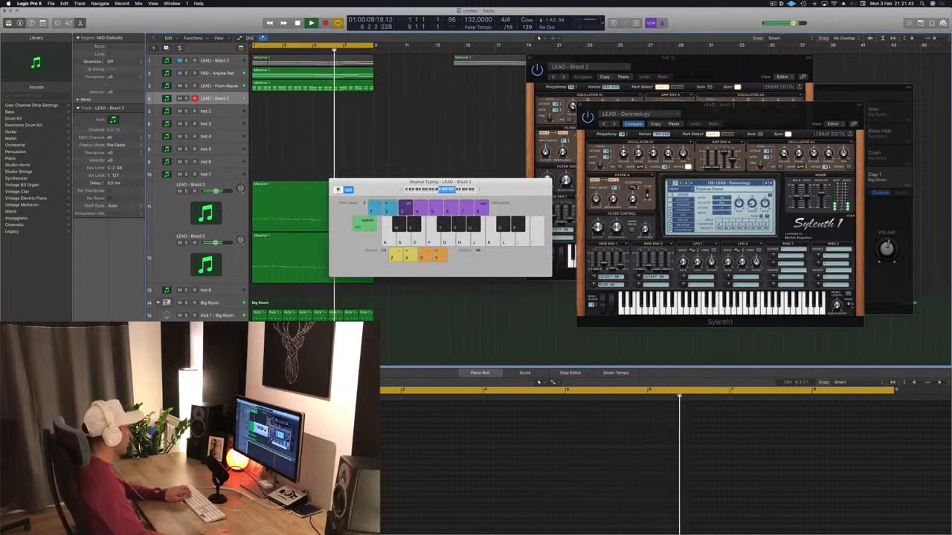
Rehearse a melody with the LEAD - Danceology sound in Musical Typing over the looping playback.
key("h")
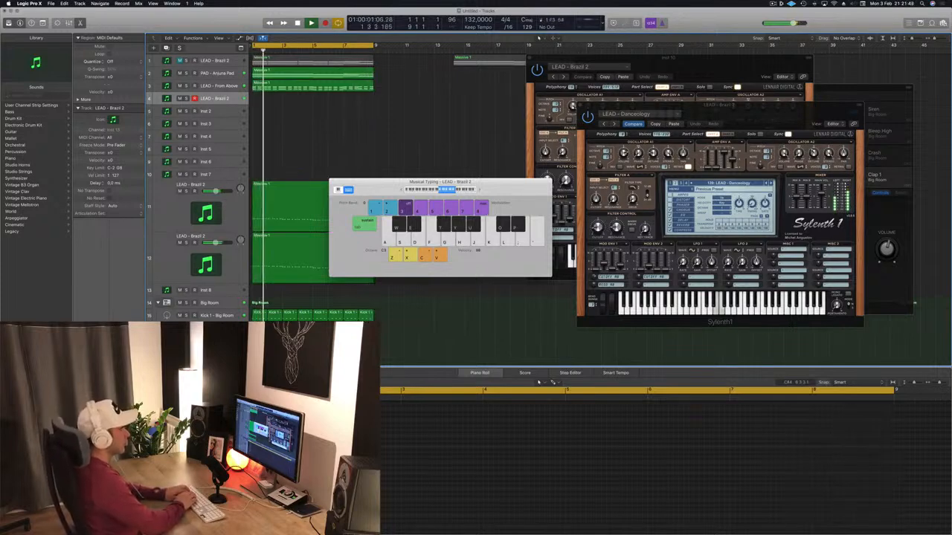
key("semicolon")
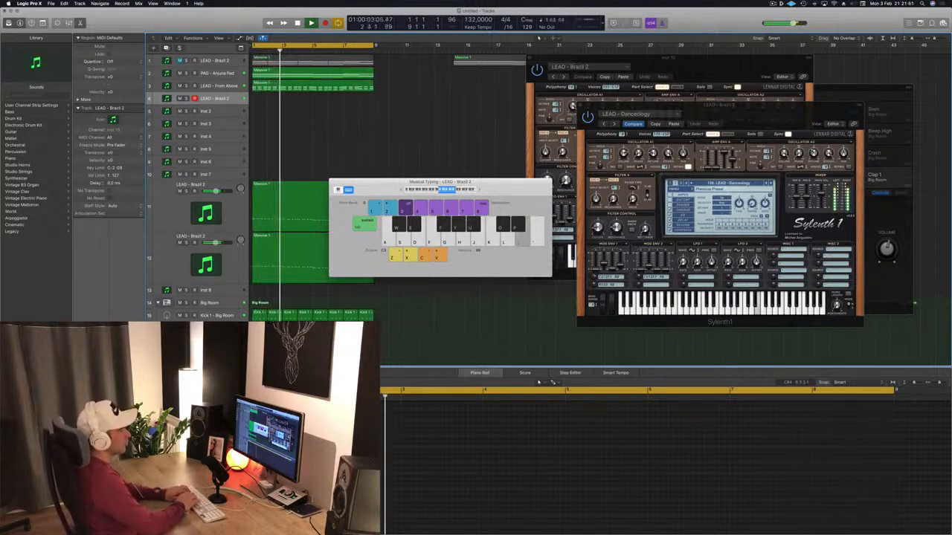
key("l")
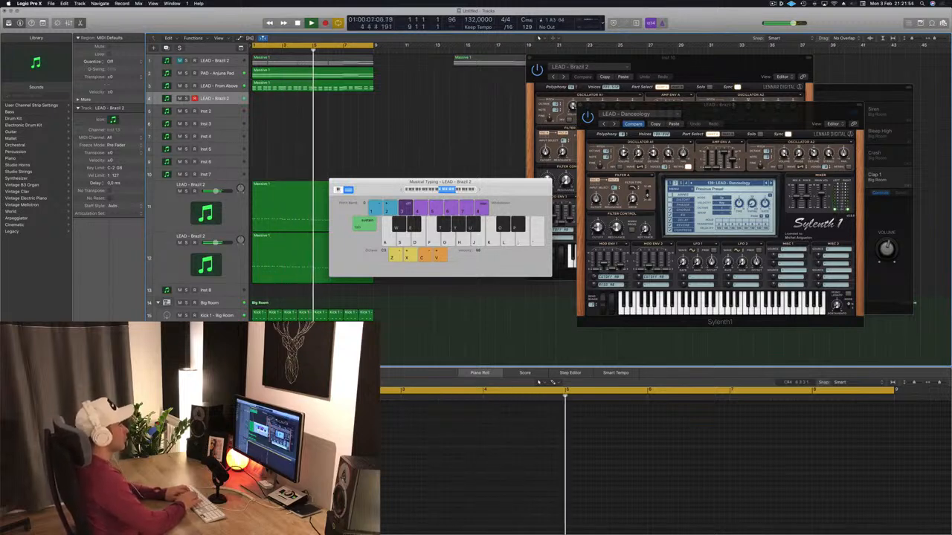
key("k")
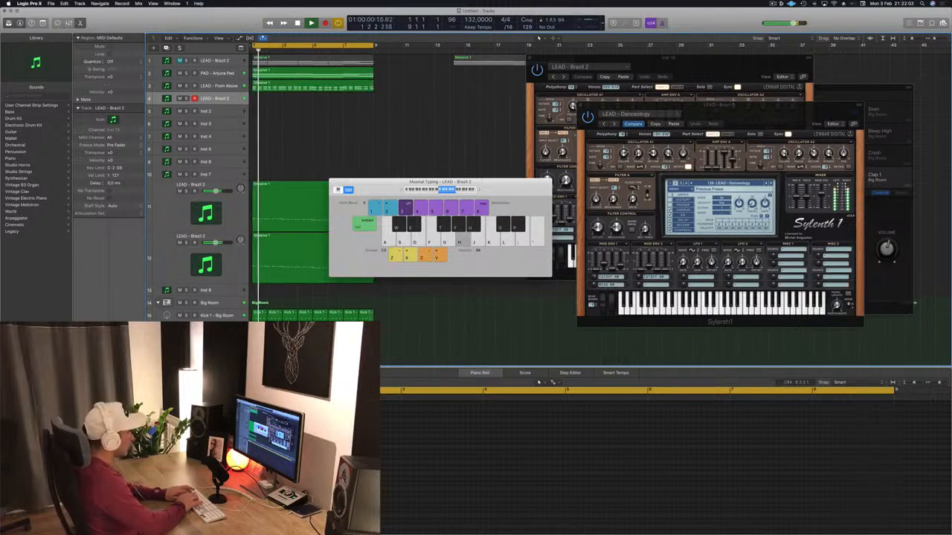
Record a lead melody onto the empty LEAD - Brazil 2 track with Musical Typing during cycle playback.
key("r")
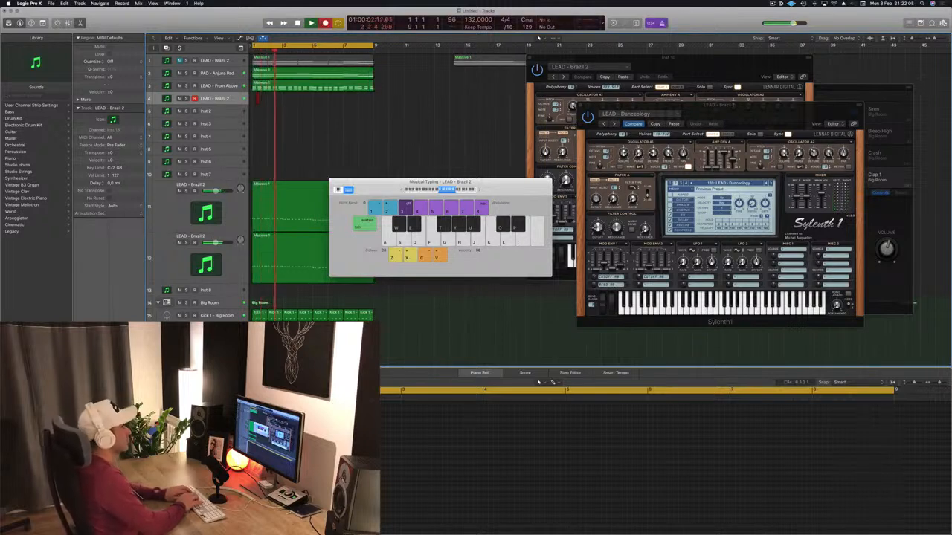
key("semicolon")
key("semicolon")
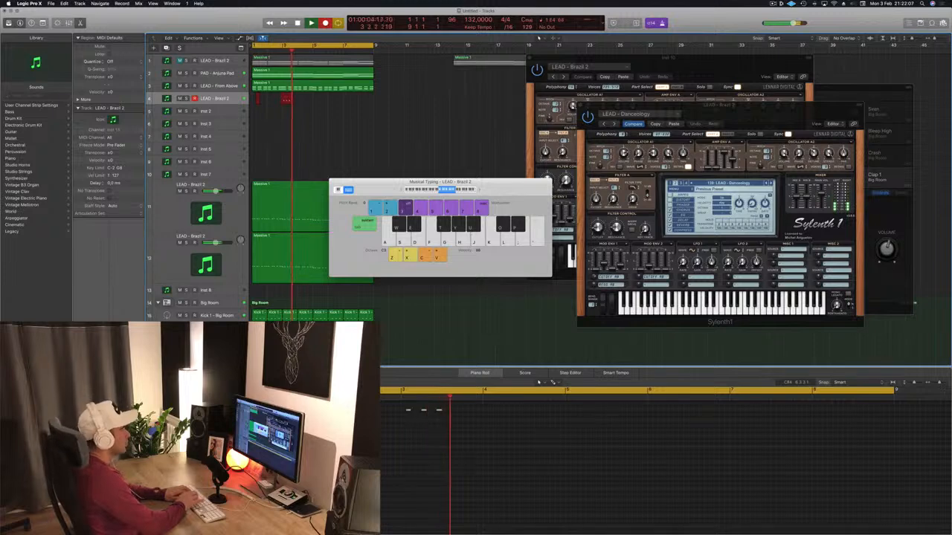
key("l")
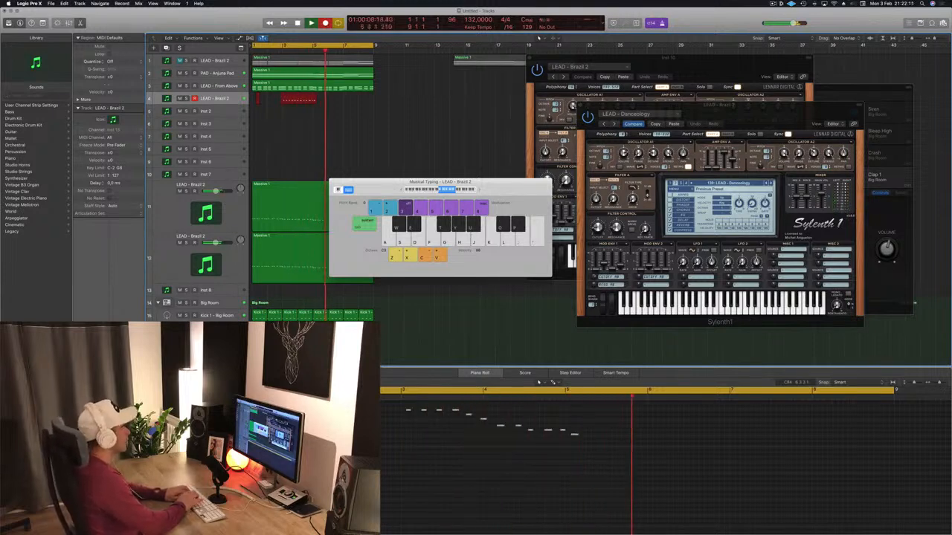
key("k")
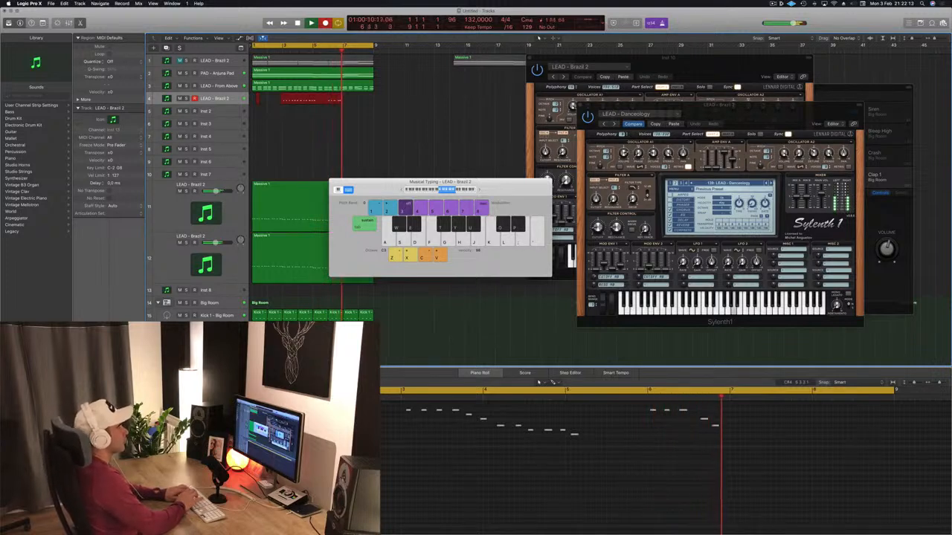
key("k")
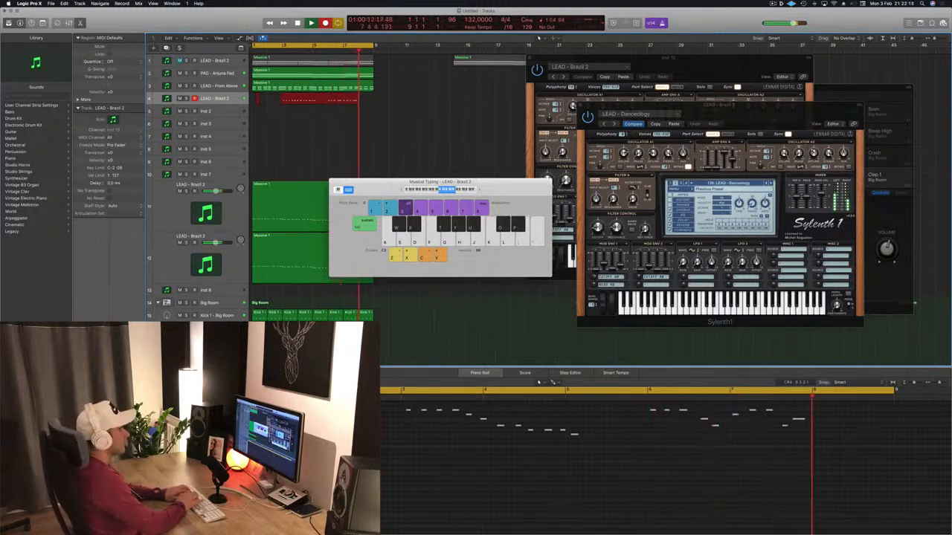
key("k")
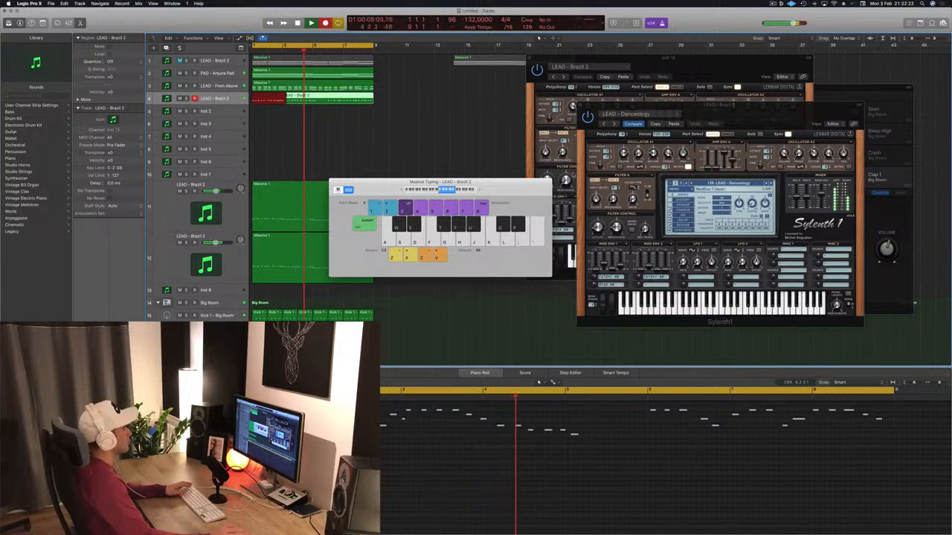
Delete the first recorded LEAD - Brazil 2 region, move the remaining one to bar 1, and play it back from the start.
key("space")
double_click(327, 100, "super")
left_click(310, 102)
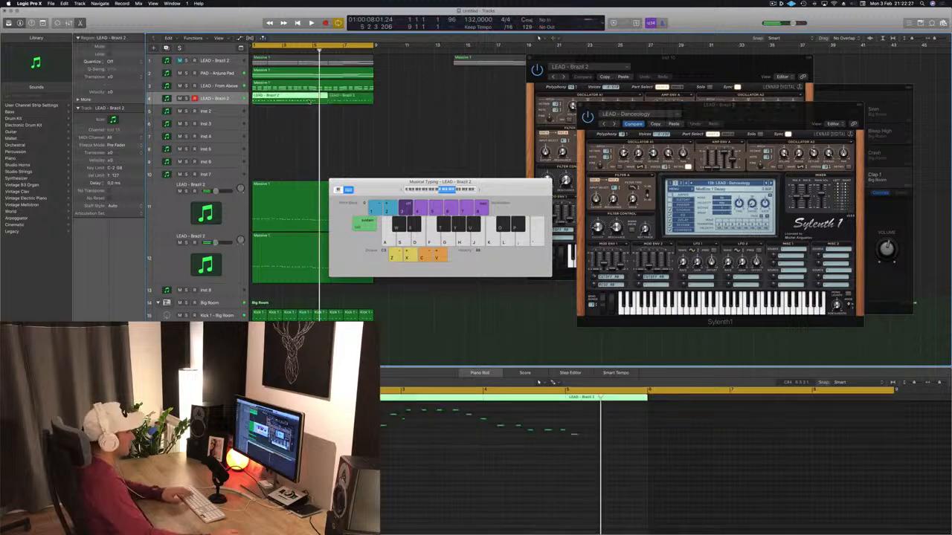
key("Delete")
left_click_drag(335, 102, 258, 104)
key("shift+space")
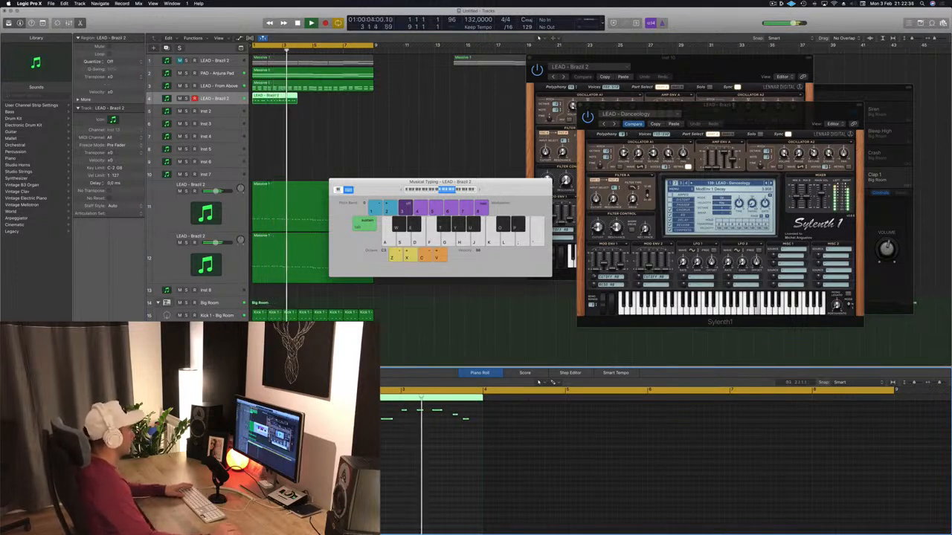
key("Return")
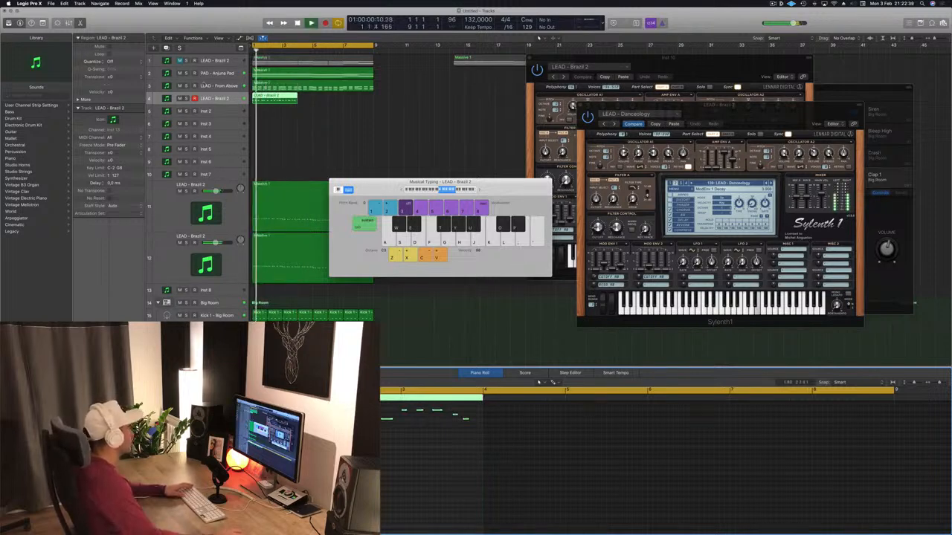
Review the Sylenth1 settings on the LEAD - From Above track during playback and close the plug-in window.
left_click(223, 87)
key("space")
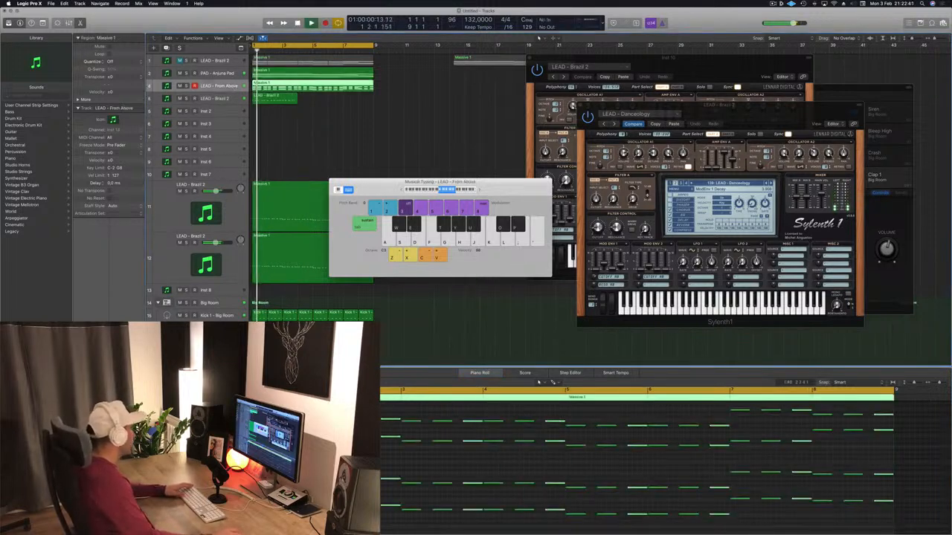
left_click(90, 359)
key("Return")
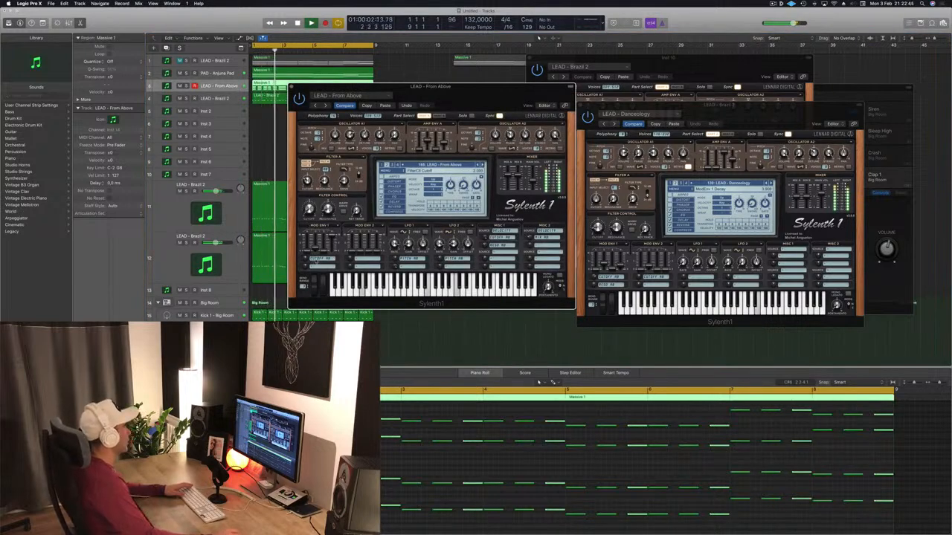
key("super+w")
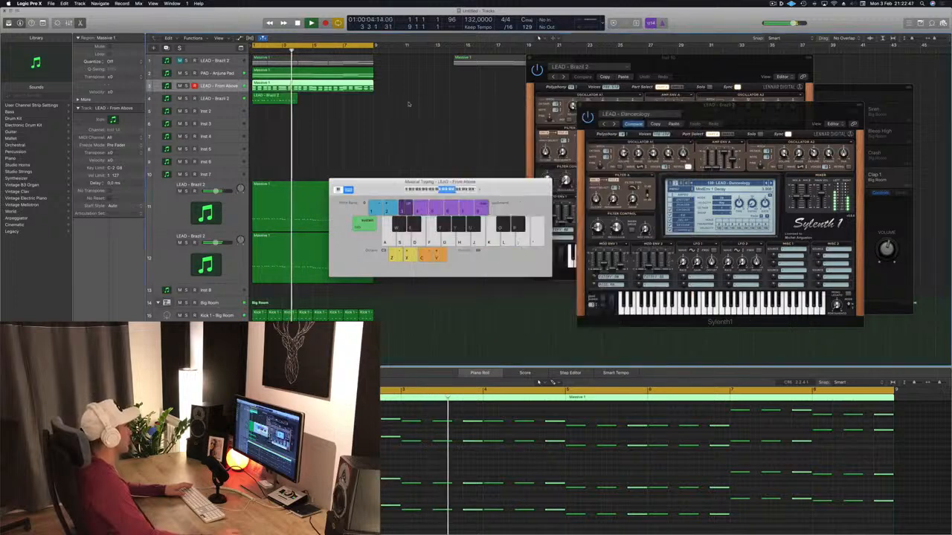
Check the PAD - Anjuna Pad track, and briefly solo the recorded LEAD - Brazil 2 melody during playback.
left_click(203, 73)
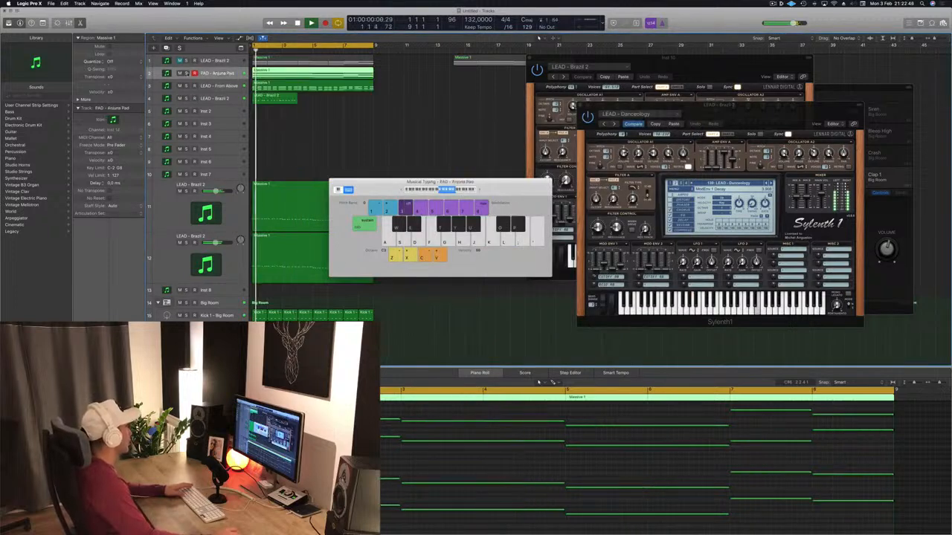
key("space")
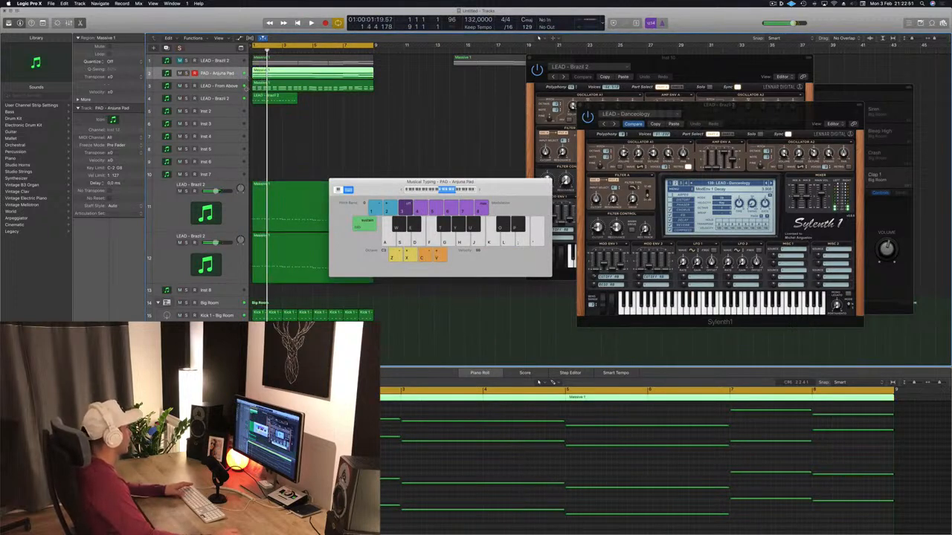
left_click(213, 98)
key("s")
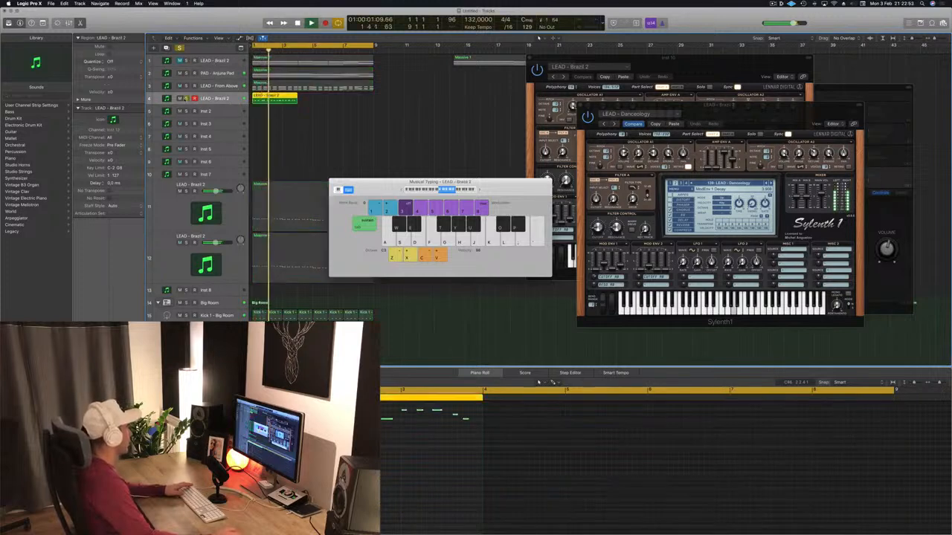
key("s")
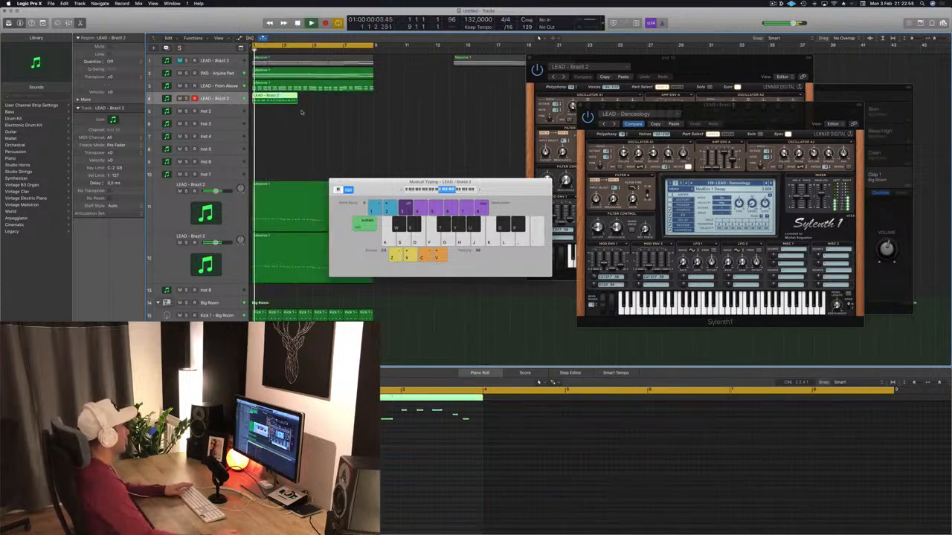
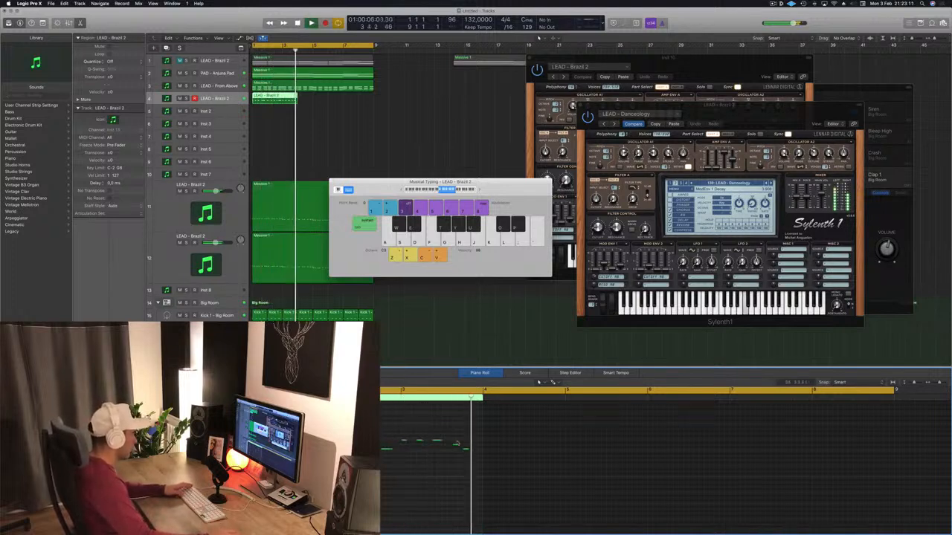
Lengthen the recorded LEAD - Brazil 2 melody region to 4 bars and play it back from the start.
key("Return")
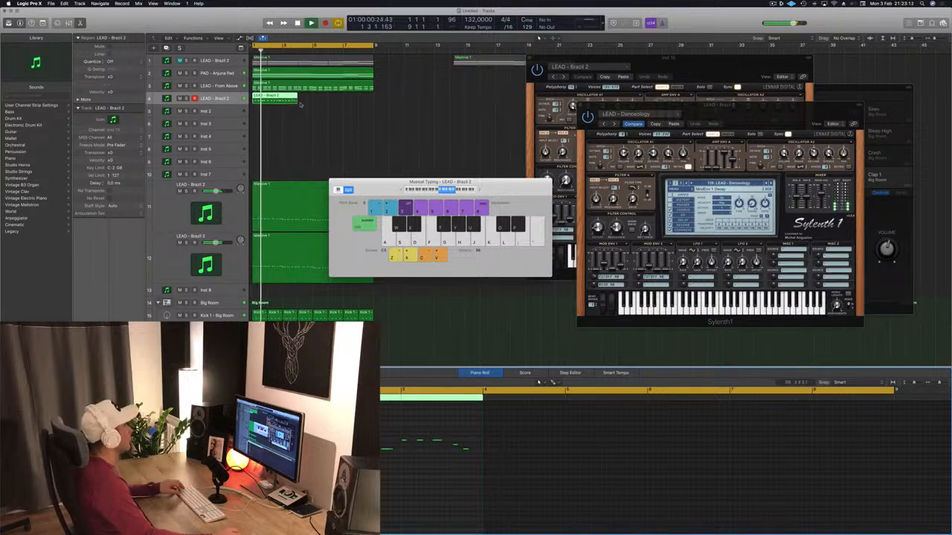
left_click_drag(297, 101, 313, 102)
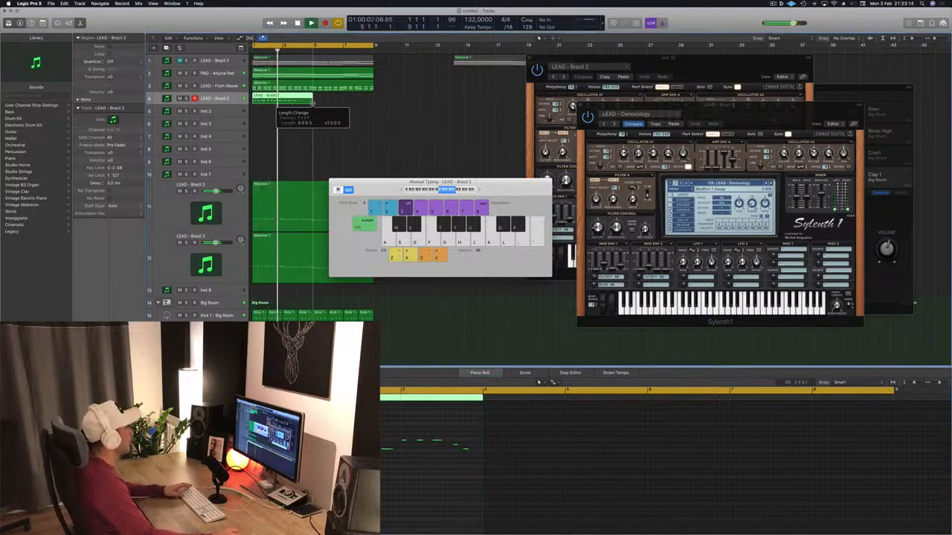
key("Return")
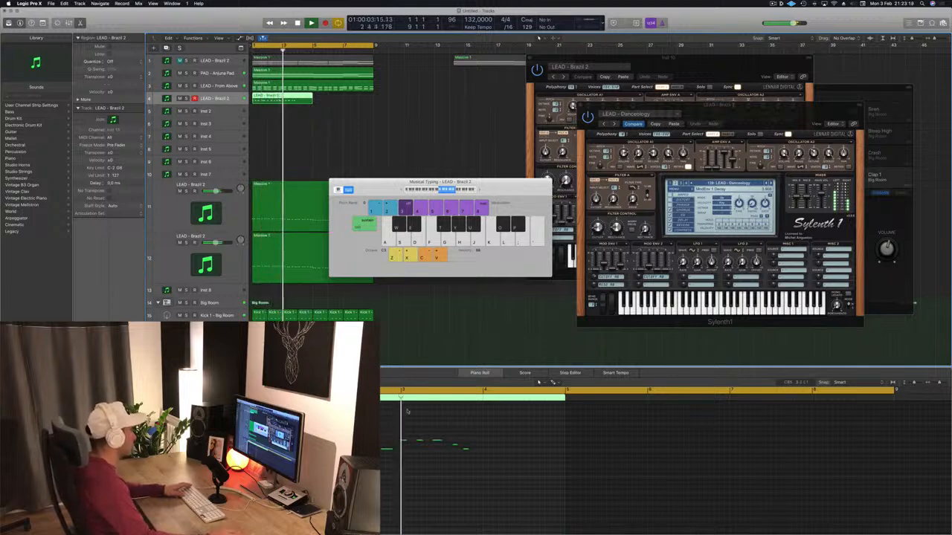
Duplicate the melody notes into the second half of the 4-bar LEAD - Brazil 2 region and play it.
key("space")
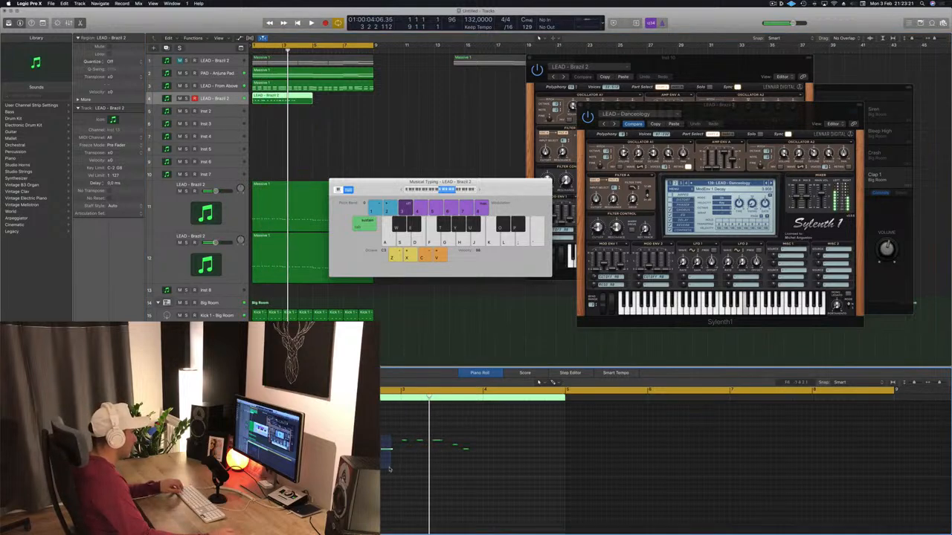
left_click_drag(323, 442, 550, 459)
key("space")
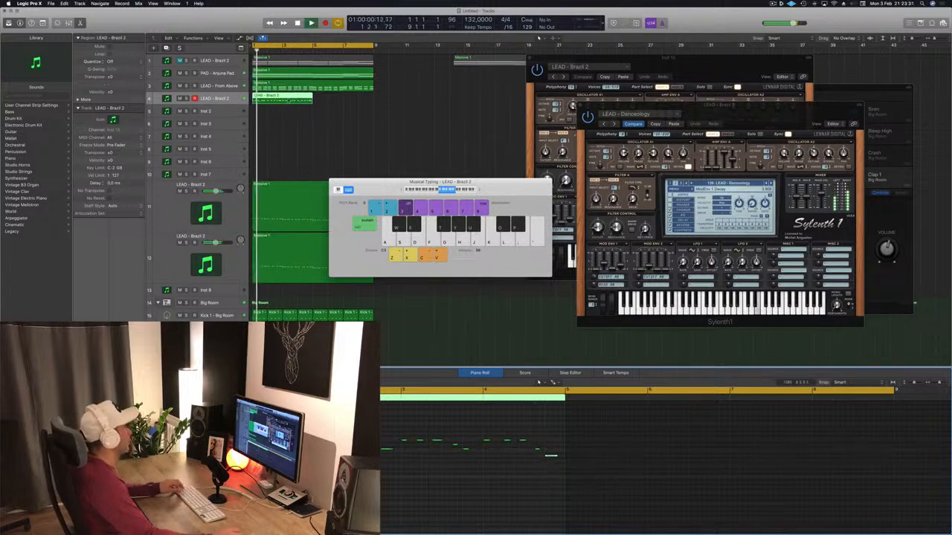
Copy the 4-bar LEAD - Brazil 2 region to bar 5 and replay the melody from the start.
left_click_drag(292, 98, 354, 106)
left_click(327, 100, "shift")
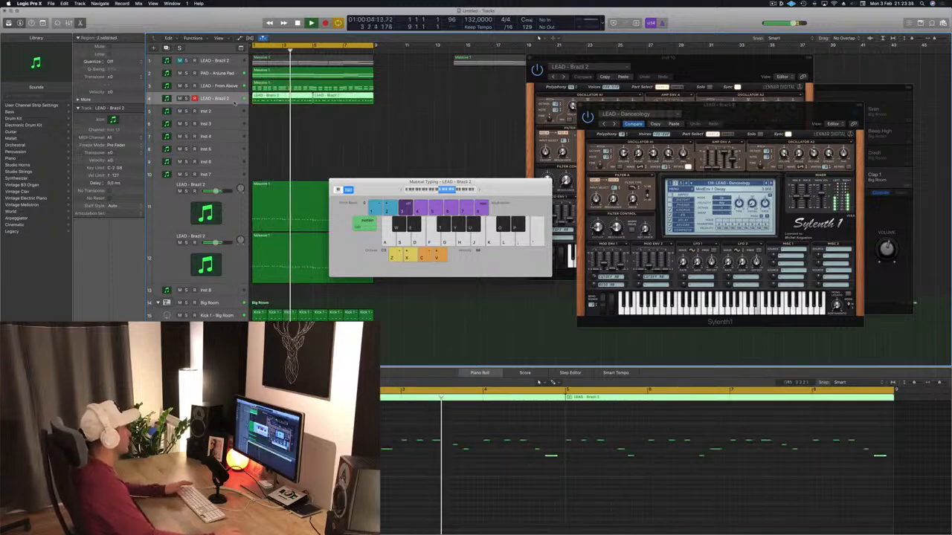
key("space")
key("space")
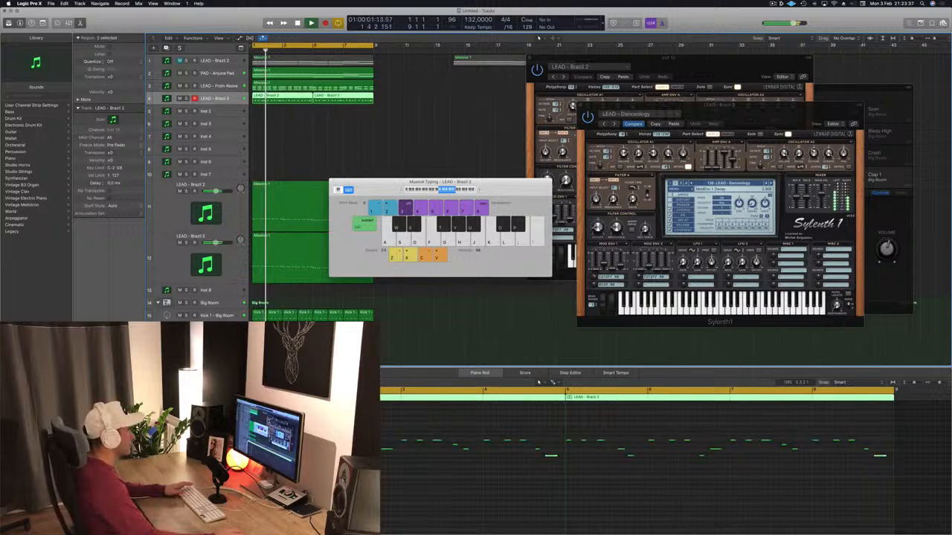
key("space")
key("space")
Audition Sylenth1 presets on the melody track from Disco Lights through Distorted Pleasure, settle on LEAD - Divine, and close the plug-in window.
left_click_drag(776, 110, 656, 114)
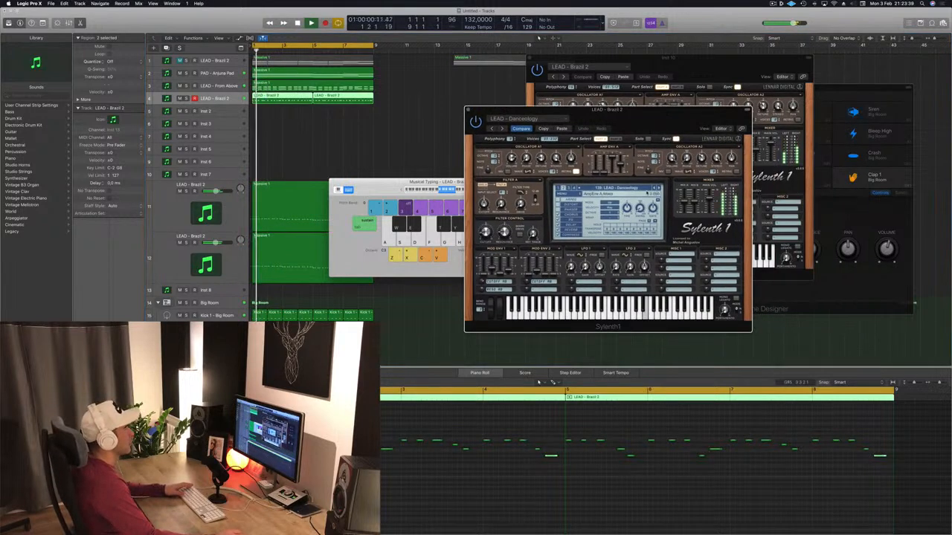
left_click(658, 188)
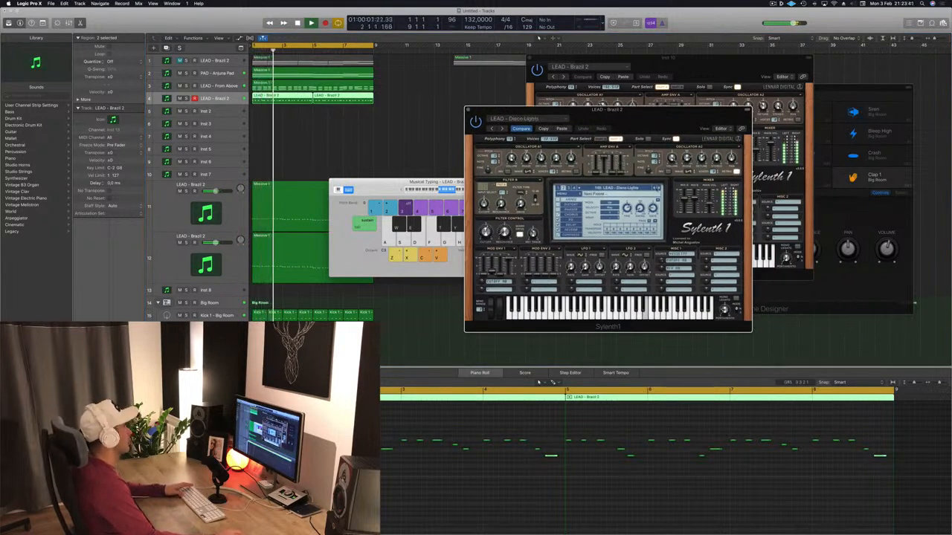
left_click(428, 141)
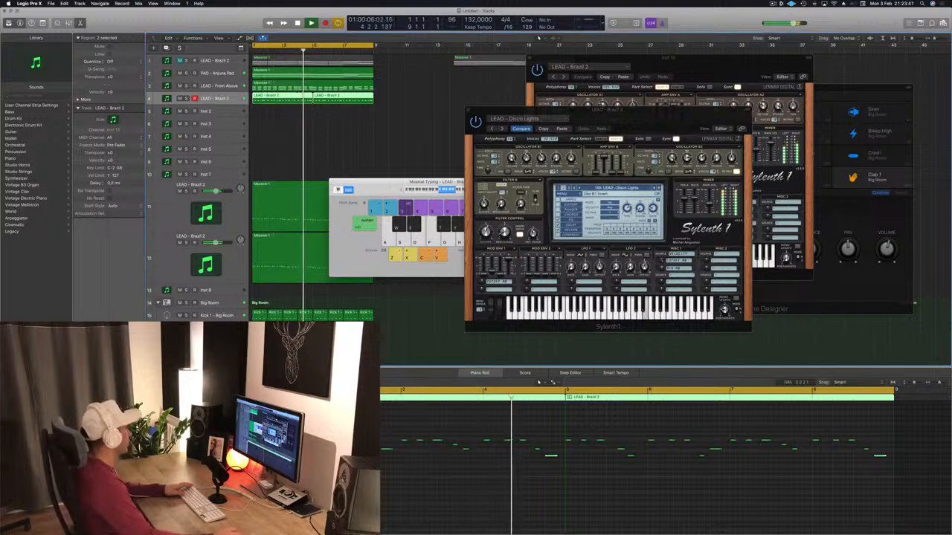
key("Return")
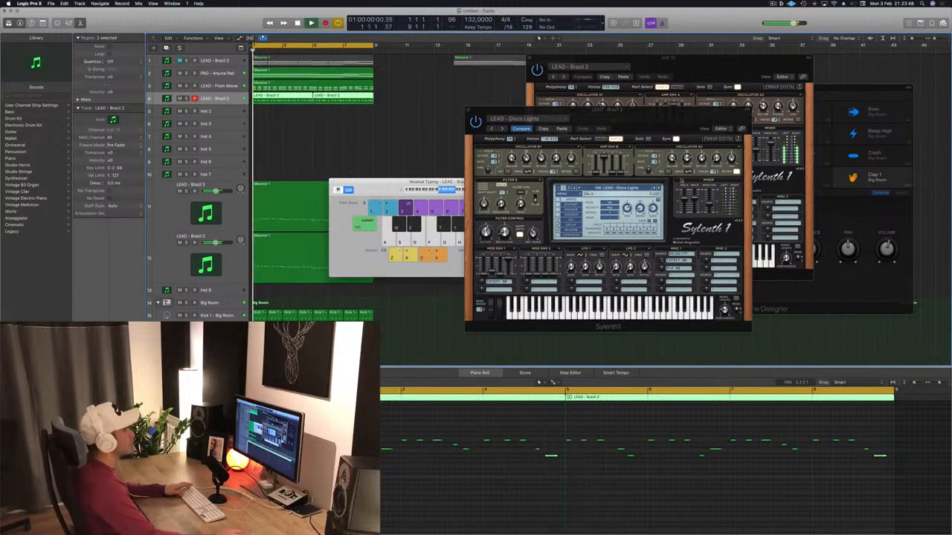
left_click(659, 189)
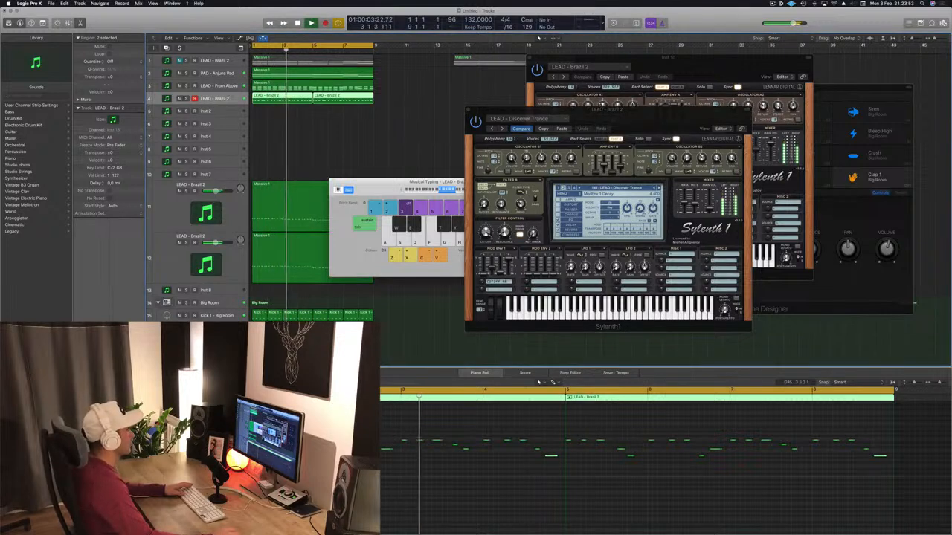
left_click(658, 189)
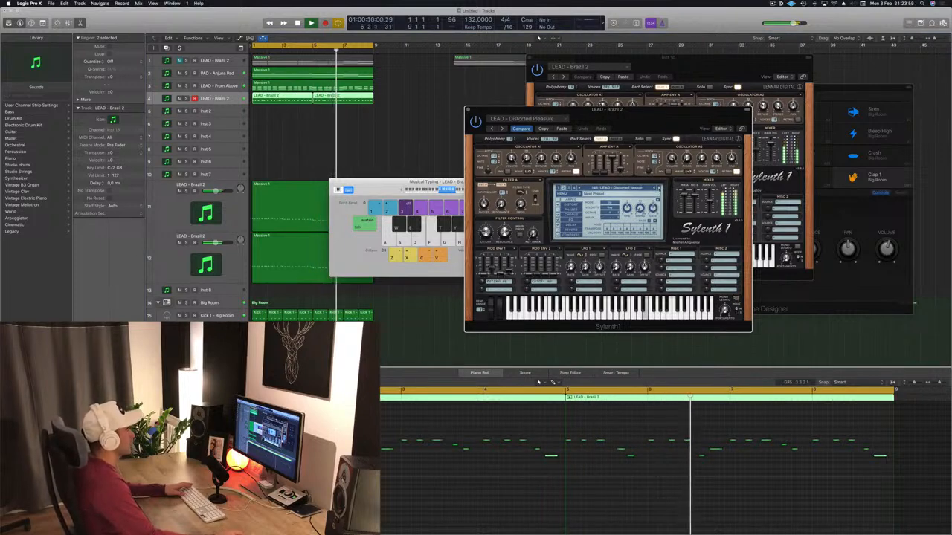
left_click(658, 189)
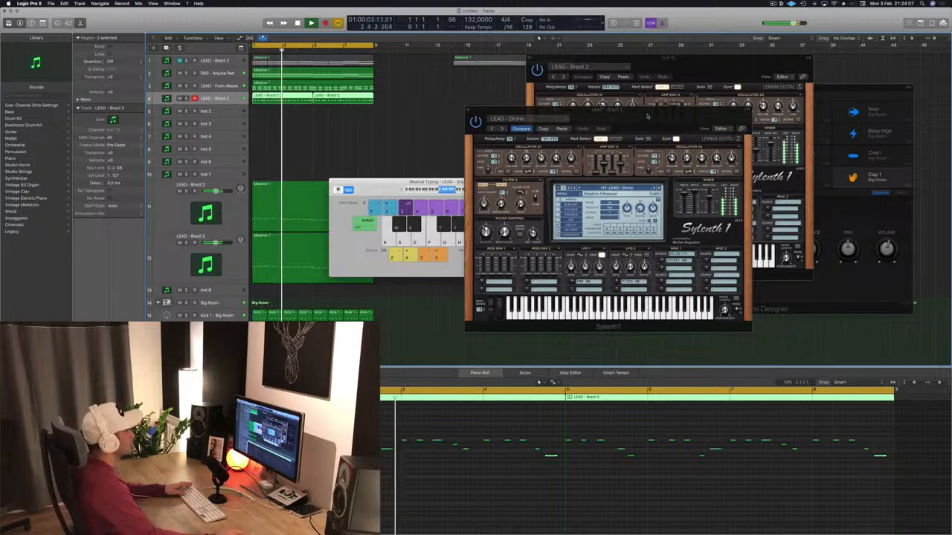
left_click_drag(470, 116, 432, 117)
left_click(432, 117)
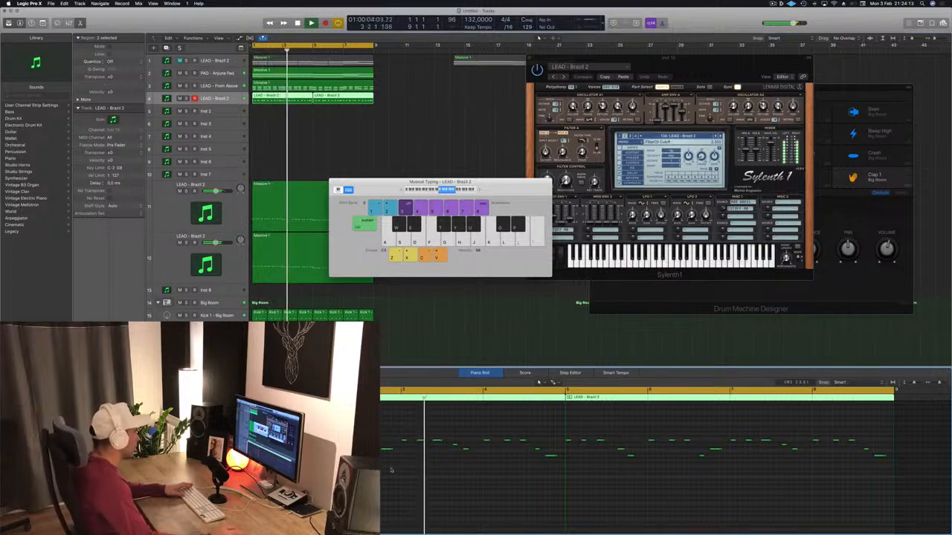
Shorten melody notes in the first LEAD - Brazil 2 region and replay the phrase from the start.
key("space")
key("space")
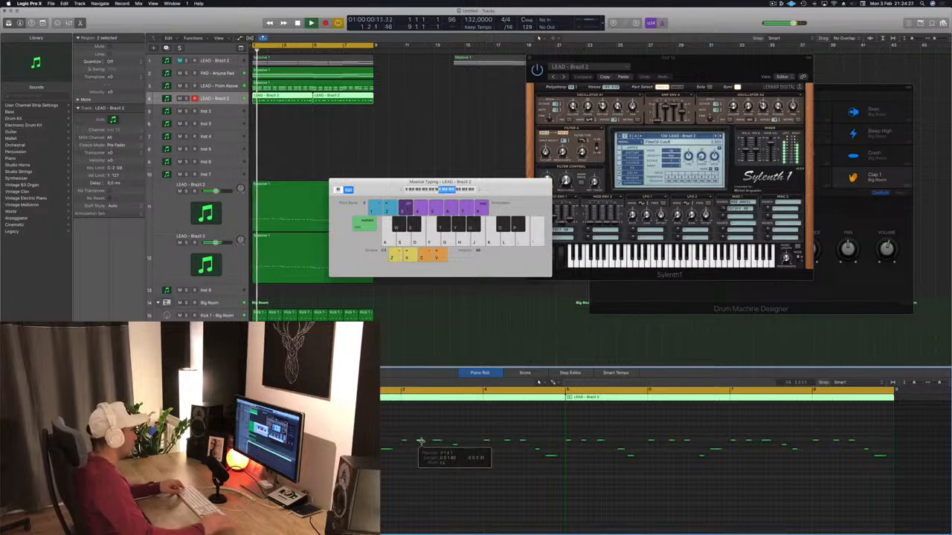
key("Return")
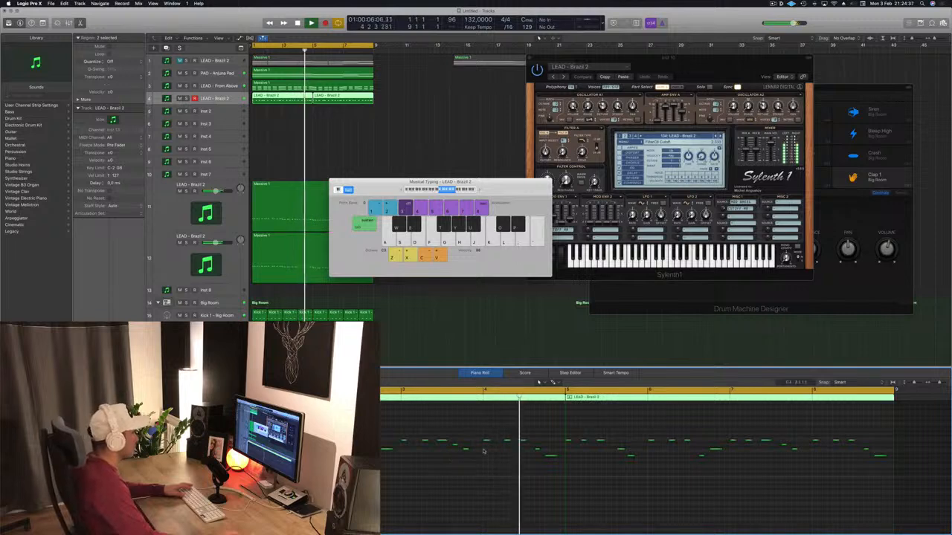
key("Return")
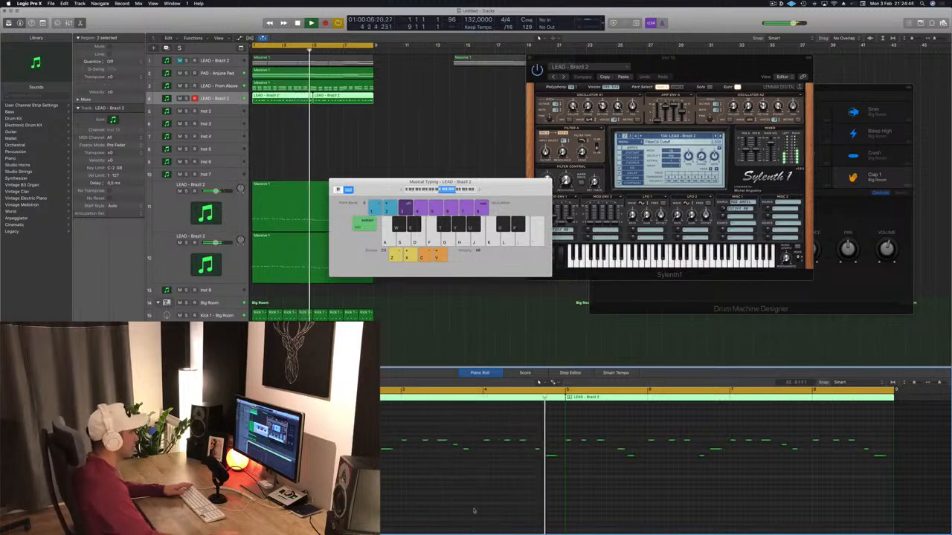
key("Return")
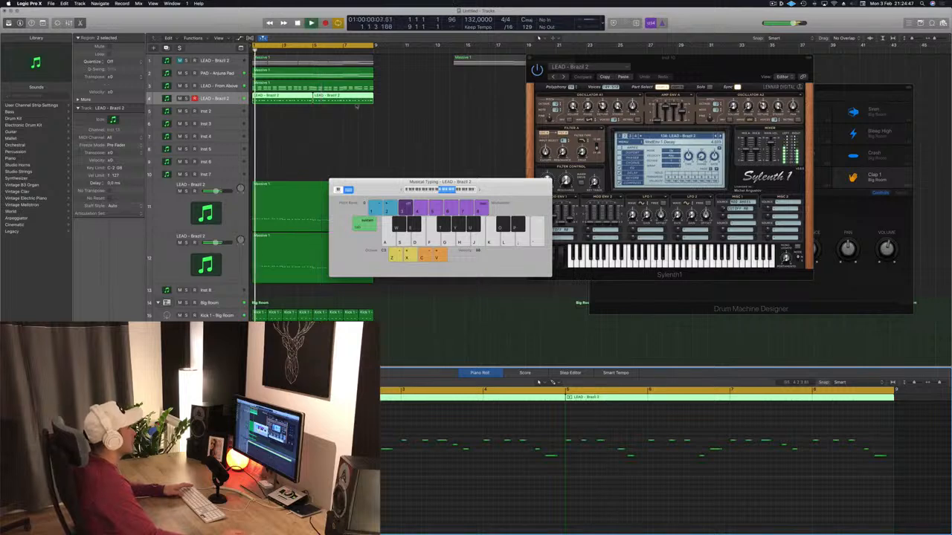
Delete the second LEAD - Brazil 2 region and replace it with a copy of the edited first region at bar 5.
left_click(357, 107)
left_click(345, 99)
key("Delete")
key("Return")
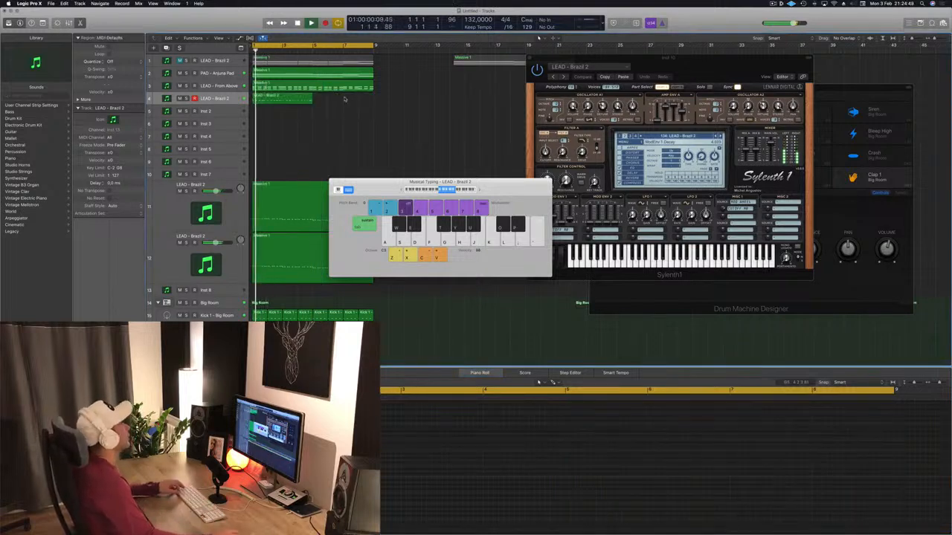
left_click(296, 99)
left_click_drag(296, 99, 340, 103)
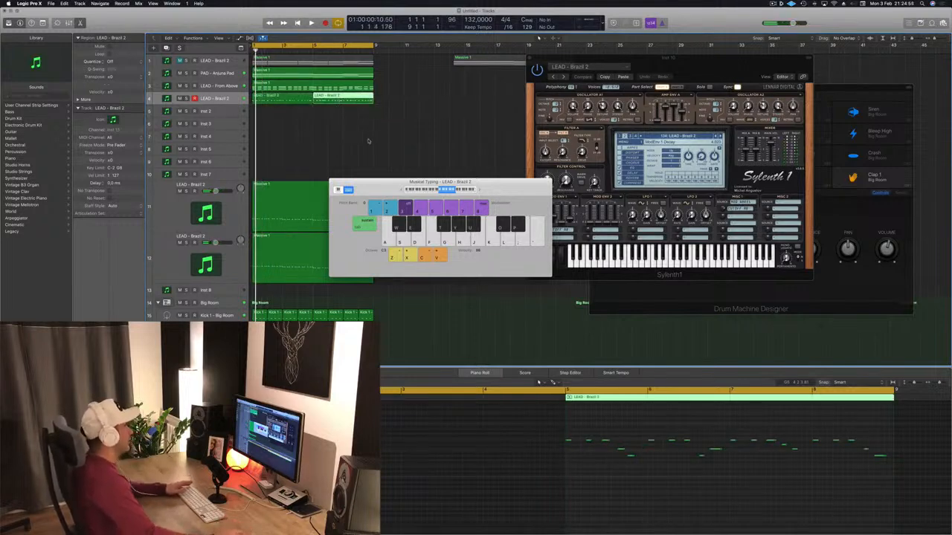
Move the Musical Typing window clear of the arrangement and plug-in windows.
left_click_drag(386, 178, 423, 171)
left_click(770, 4)
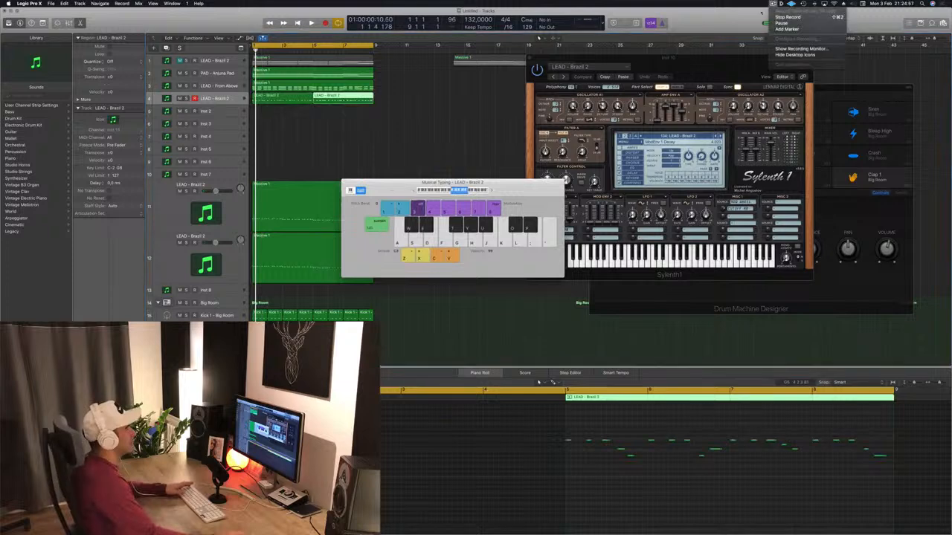
left_click(507, 153)
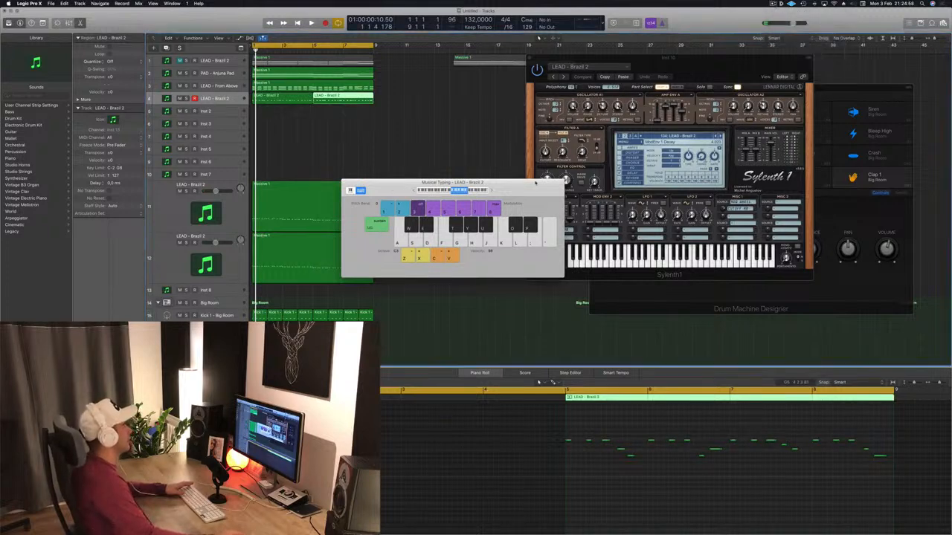
left_click_drag(535, 181, 710, 148)
key("r")
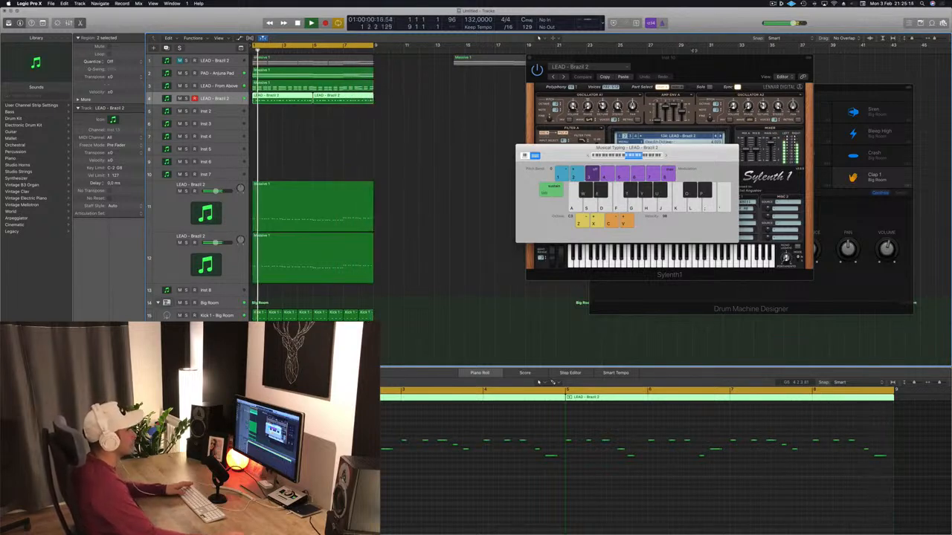
left_click_drag(690, 157, 920, 179)
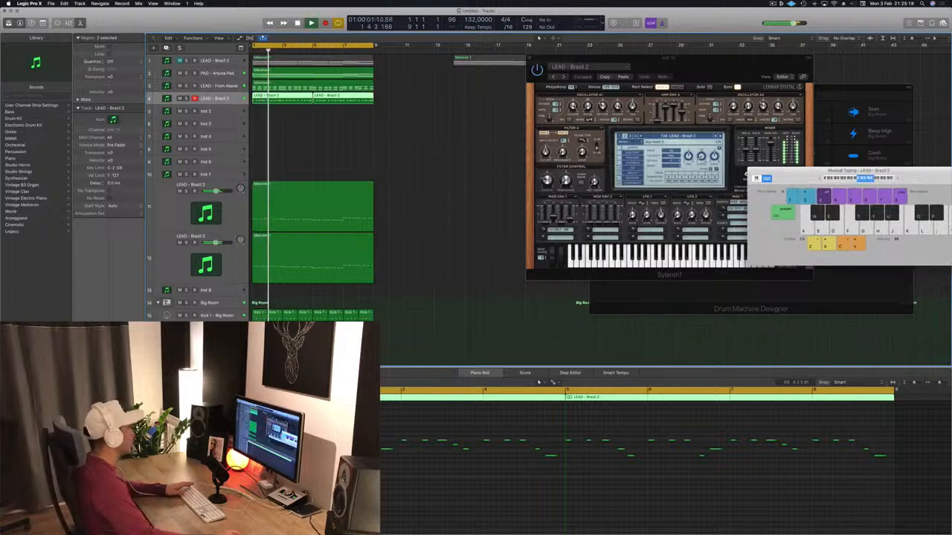
Reopen the Sylenth1 window of the melody track and restart playback to audition the Divine preset.
left_click_drag(609, 127, 575, 123)
key("space")
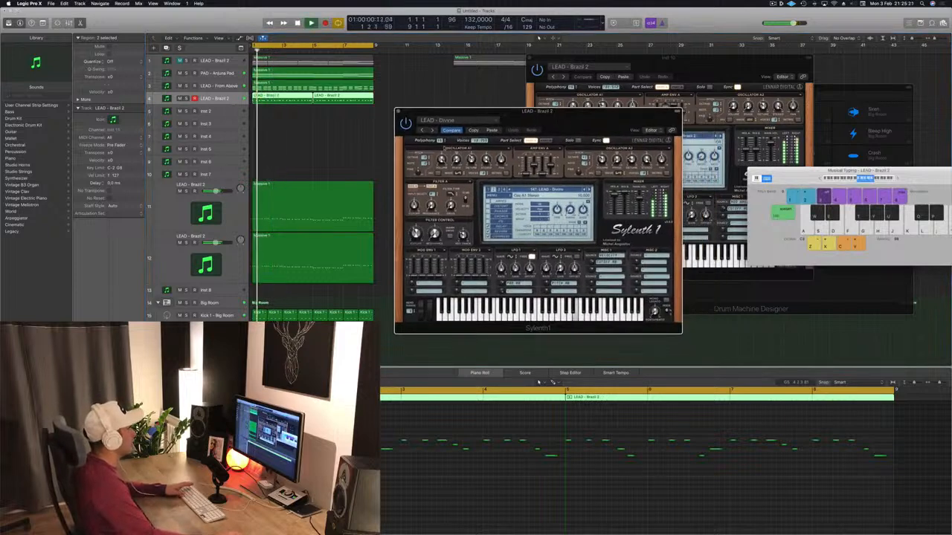
key("space")
key("space")
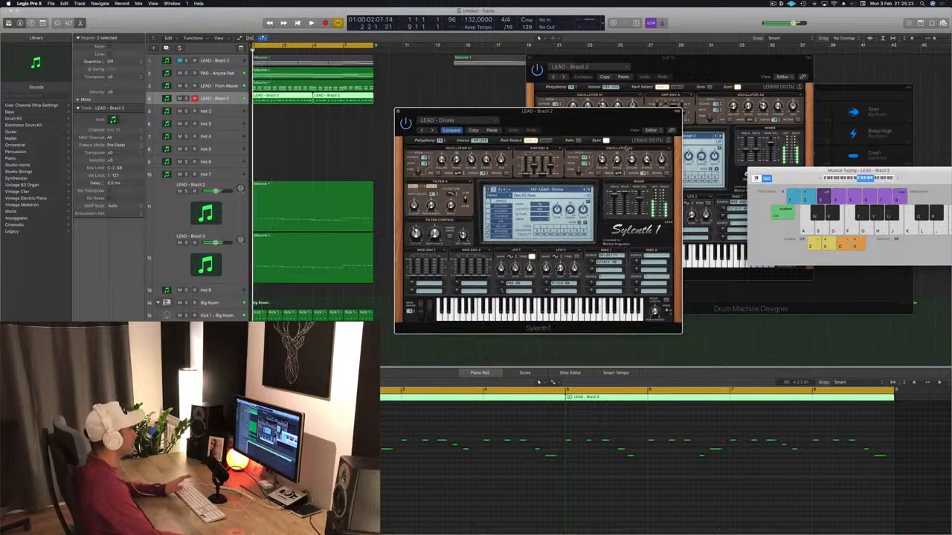
key("space")
key("space")
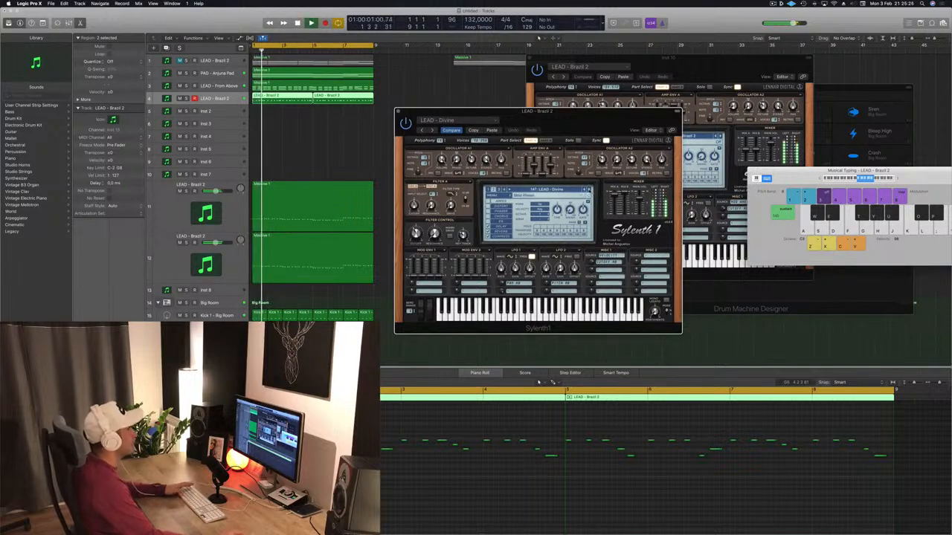
Audition the melody track's Sylenth1 LEAD presets one after another during playback, from Divine onward, and stop at Let Go.
left_click(589, 191)
key("space")
key("space")
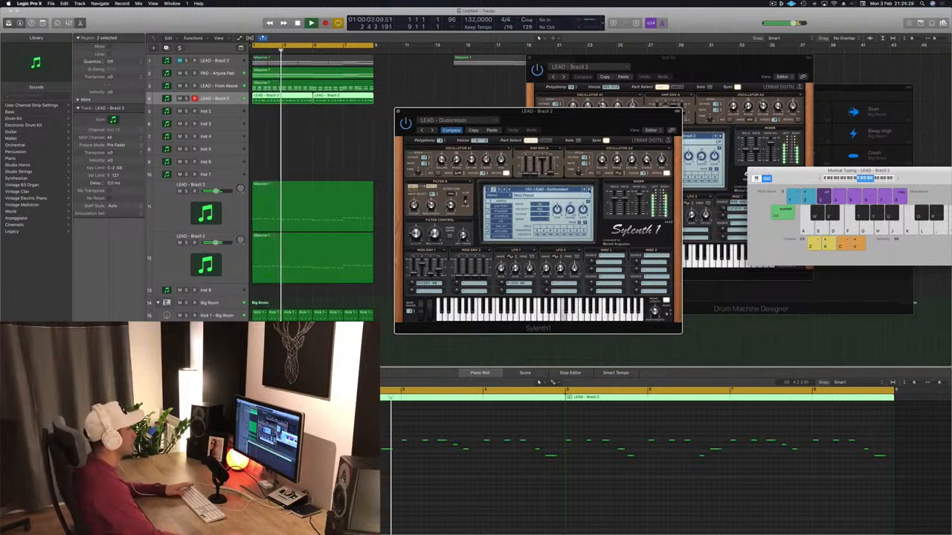
left_click(589, 190)
left_click(589, 191)
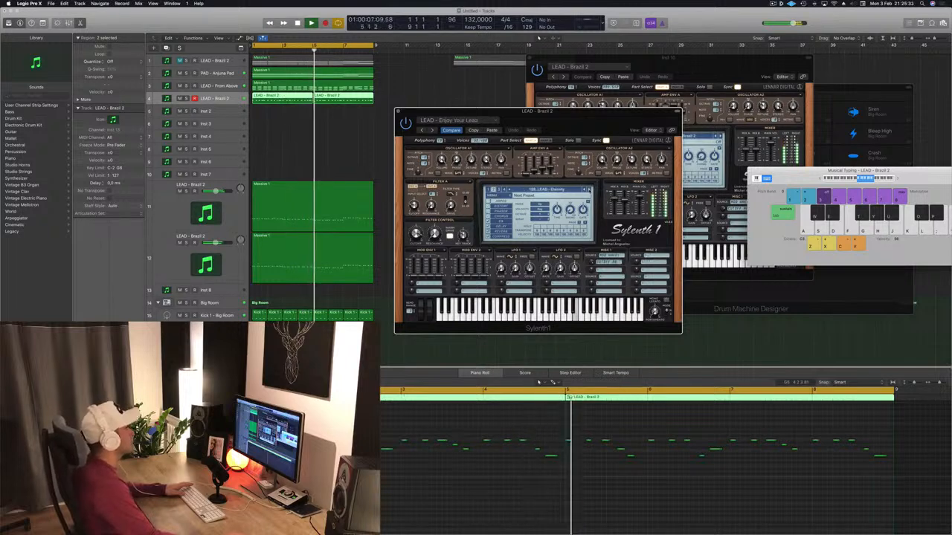
left_click(589, 190)
left_click(589, 191)
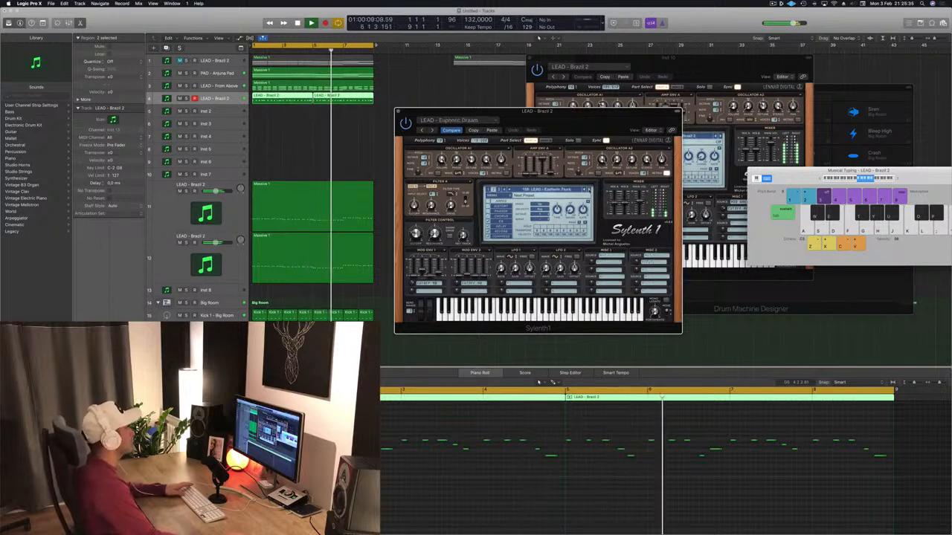
left_click(588, 190)
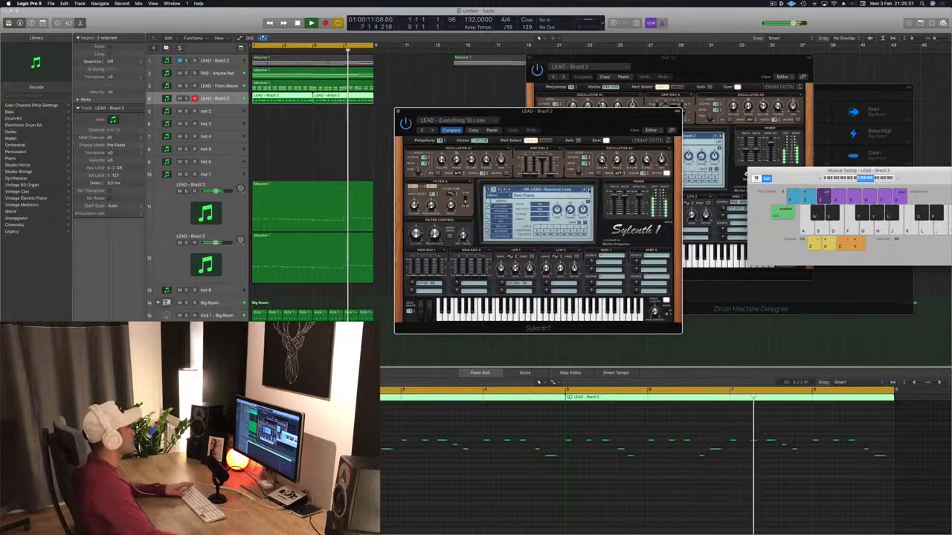
left_click(589, 191)
left_click(589, 191)
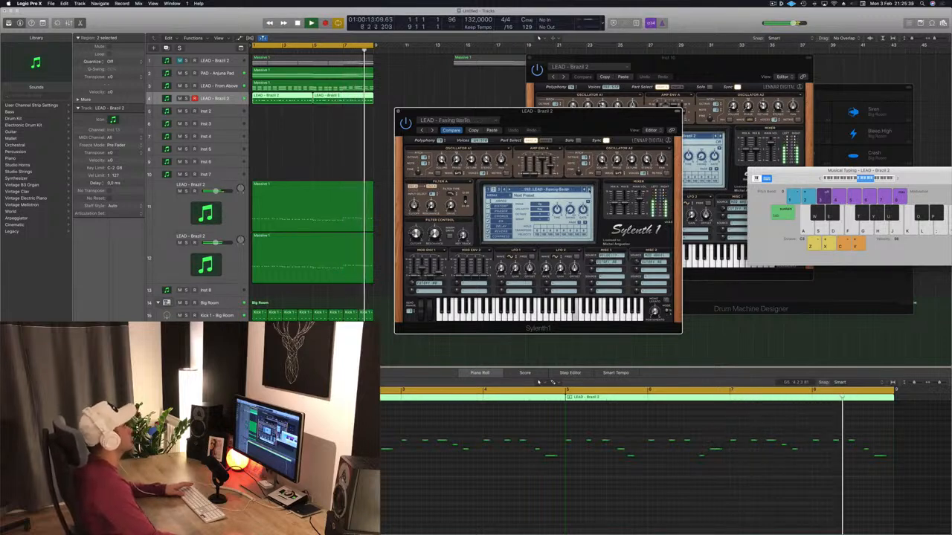
left_click(589, 190)
left_click(589, 191)
left_click(589, 191)
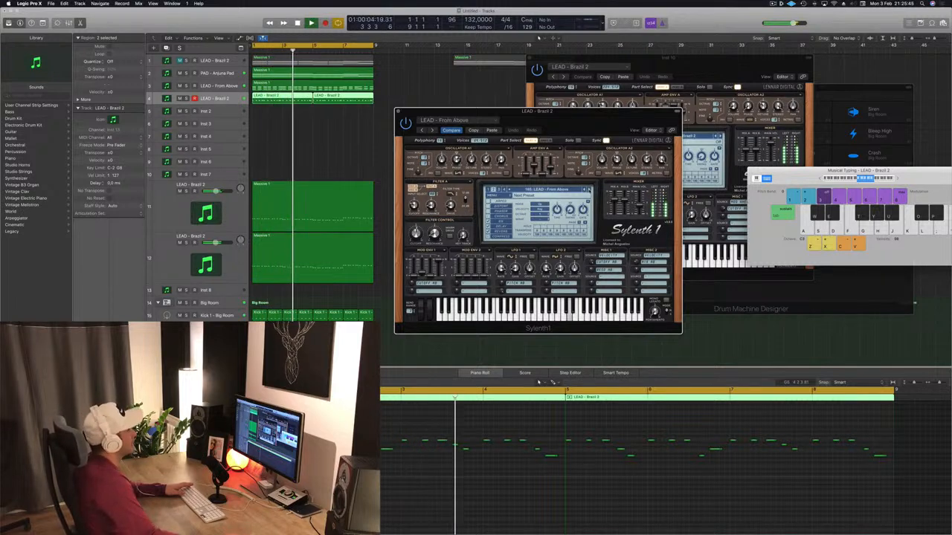
left_click(588, 191)
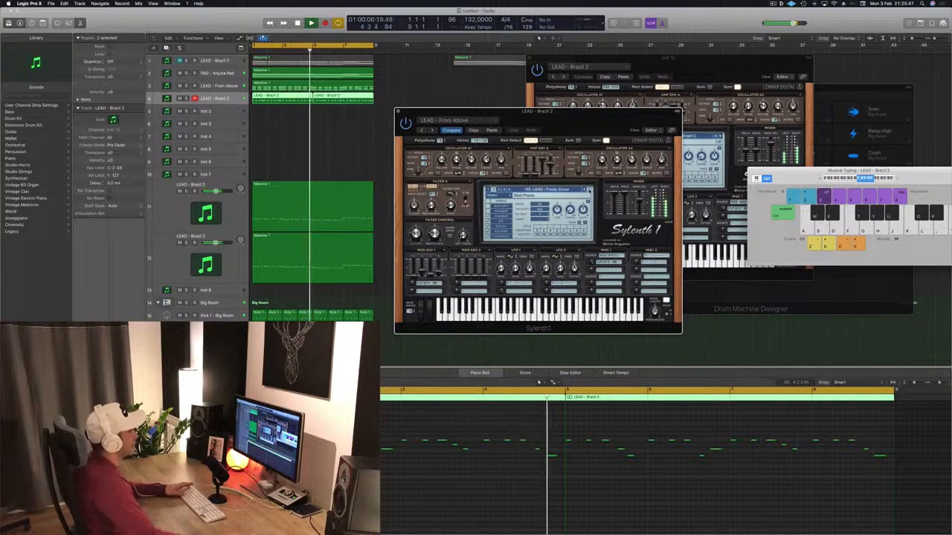
left_click(589, 190)
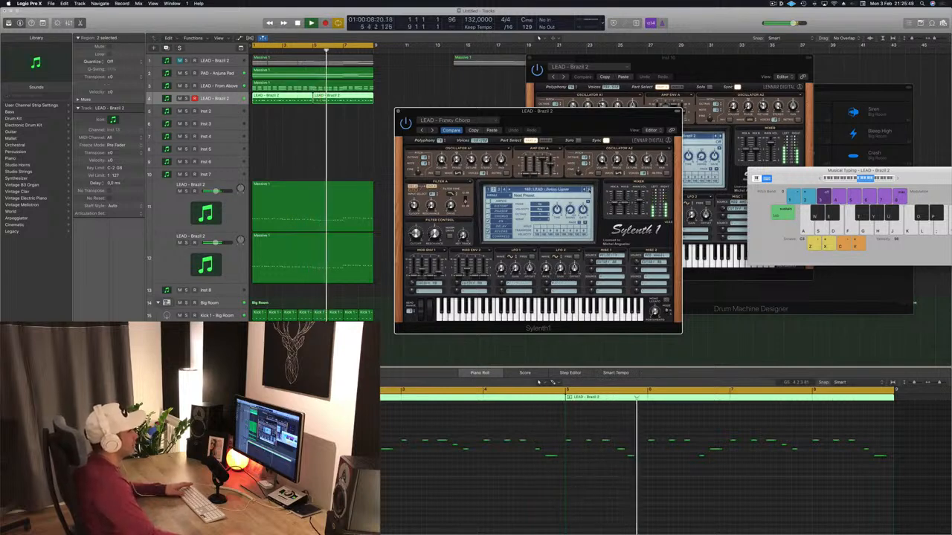
left_click(589, 190)
left_click(589, 190)
left_click(589, 191)
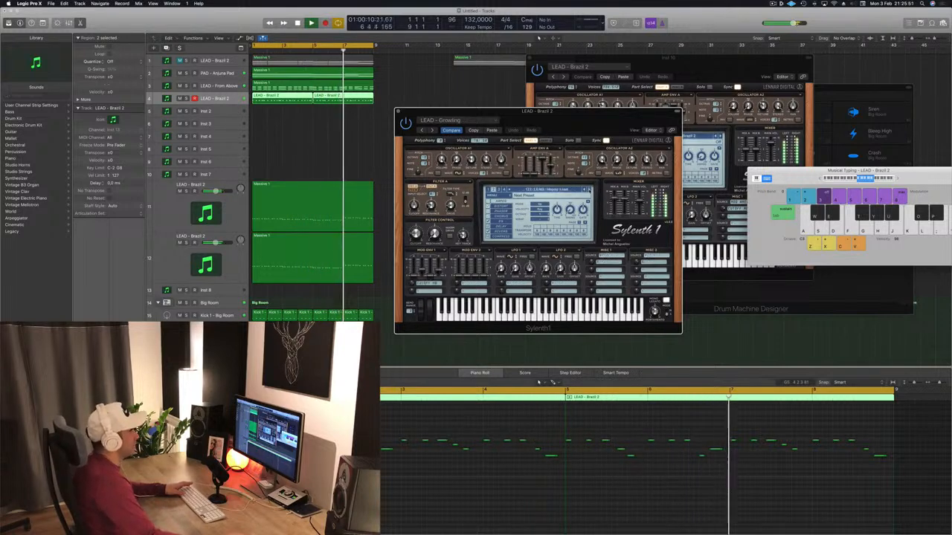
left_click(589, 191)
left_click(589, 191)
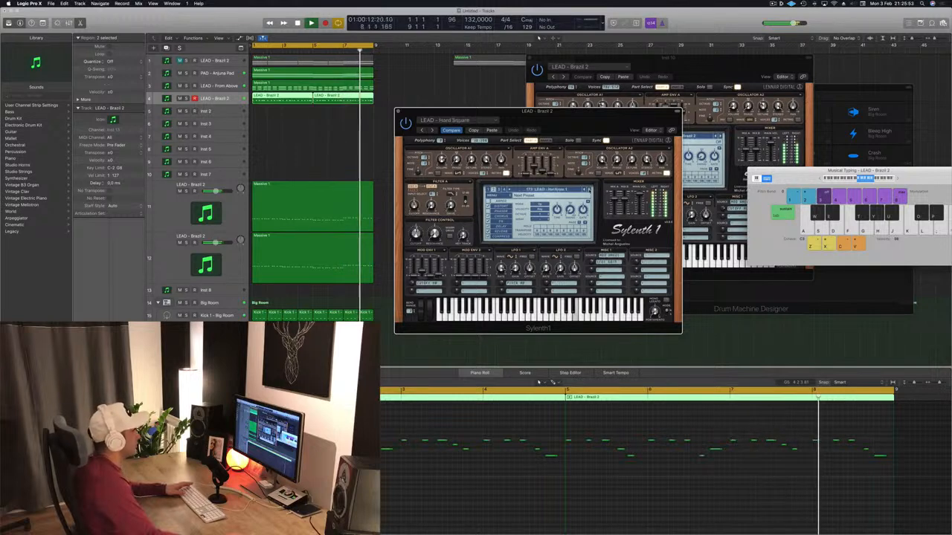
left_click(589, 190)
left_click(589, 191)
left_click(588, 190)
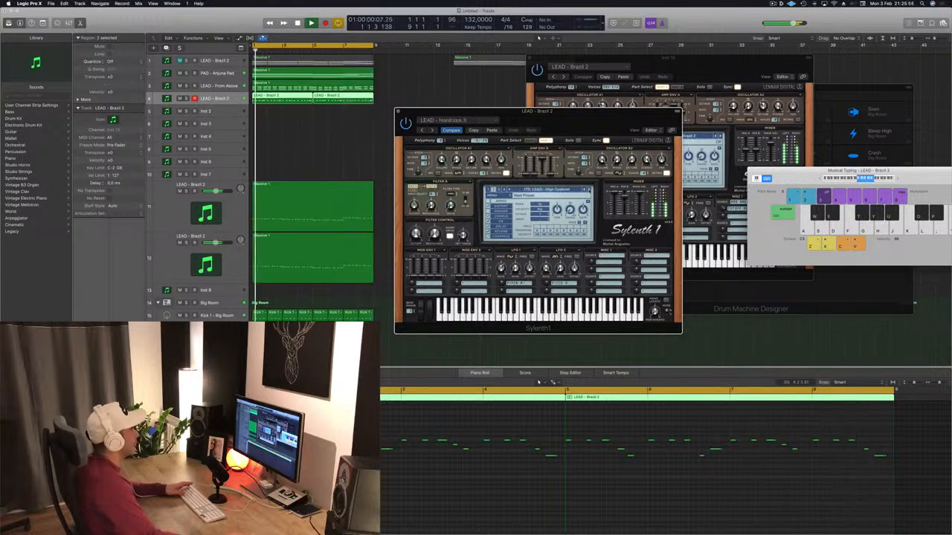
left_click(589, 190)
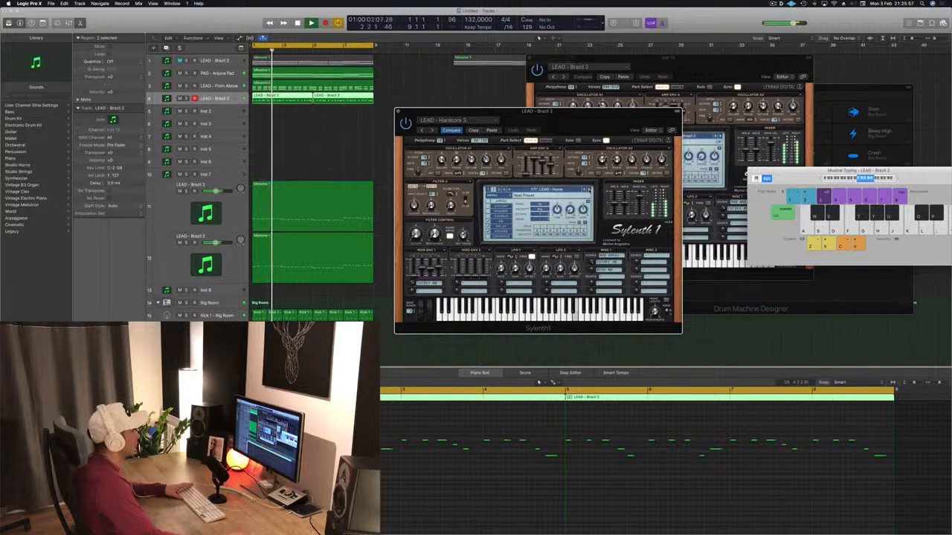
left_click(589, 190)
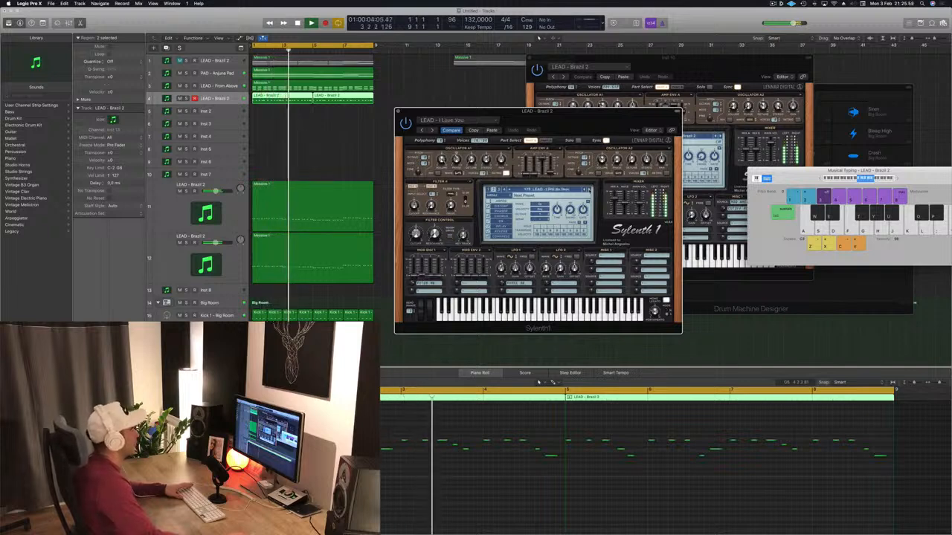
left_click(589, 190)
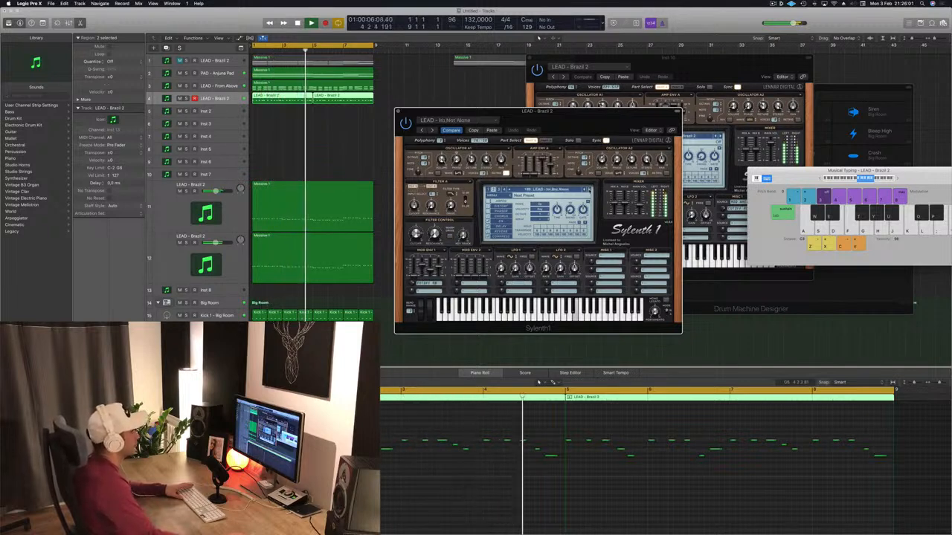
left_click(589, 190)
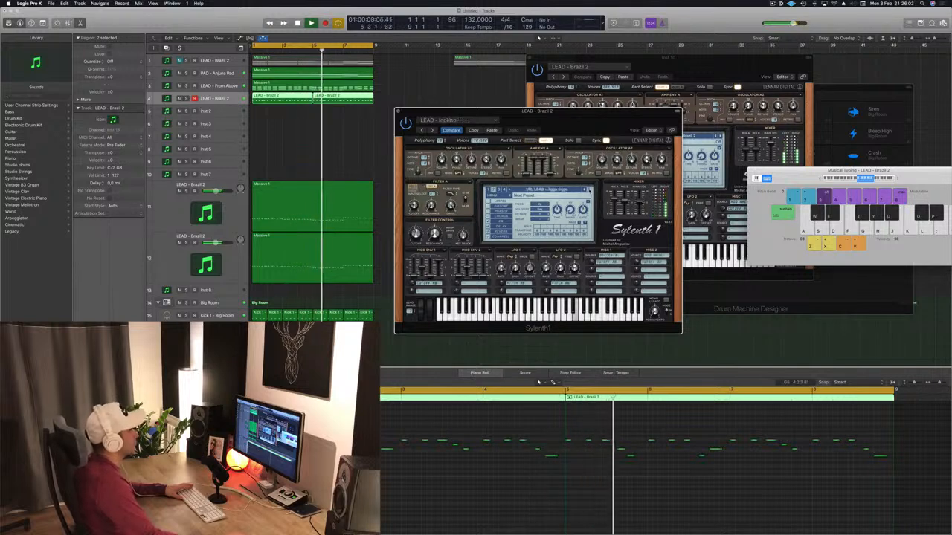
left_click(589, 190)
left_click(589, 190)
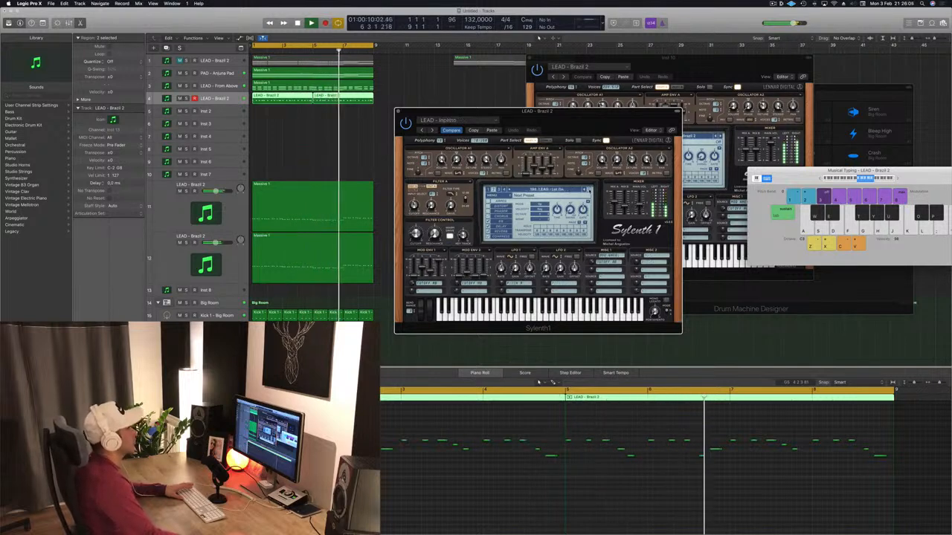
Reposition the melody track's Sylenth1 window over the arrangement while the Let Go preset plays.
left_click_drag(589, 118, 676, 107)
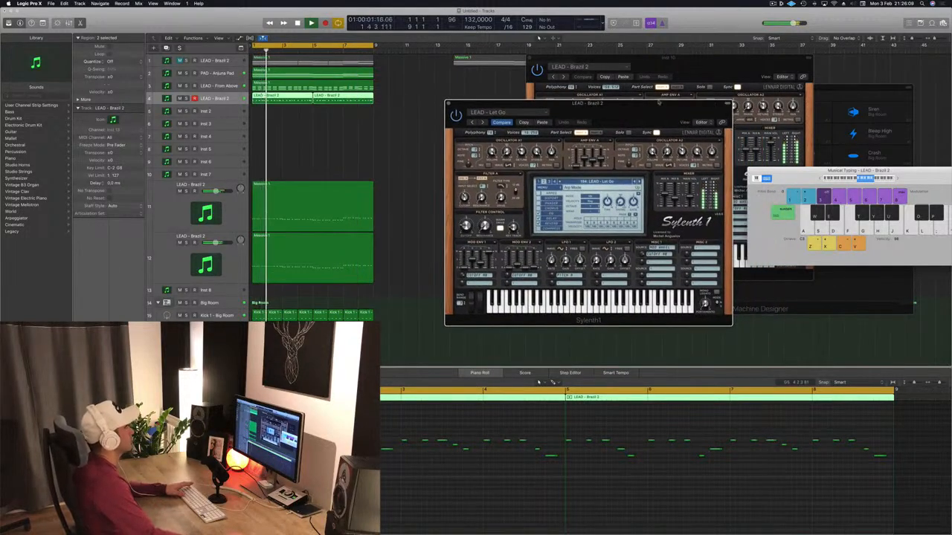
left_click(208, 99)
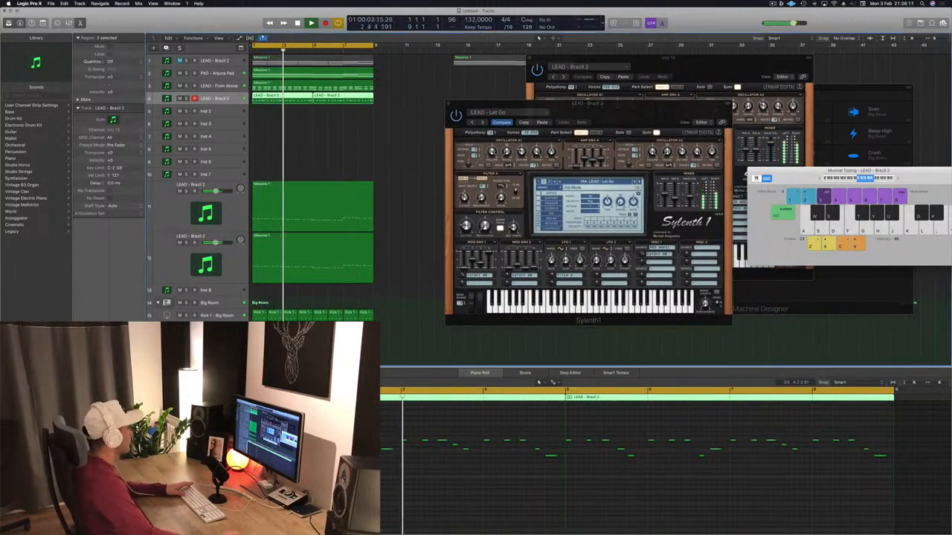
left_click_drag(587, 113, 554, 116)
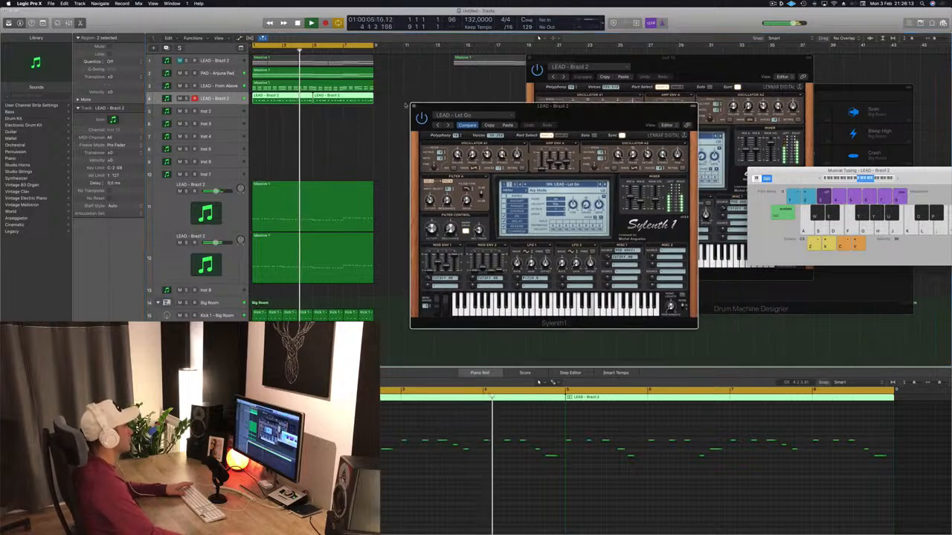
Select the PAD - Anjuna Pad track, restart playback from the beginning and open its Sylenth1 window.
left_click(216, 73)
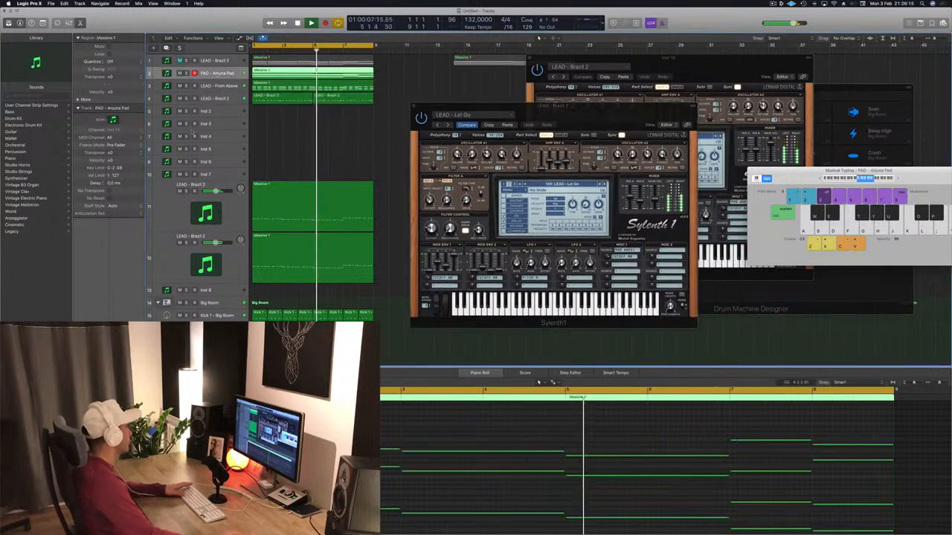
key("Return")
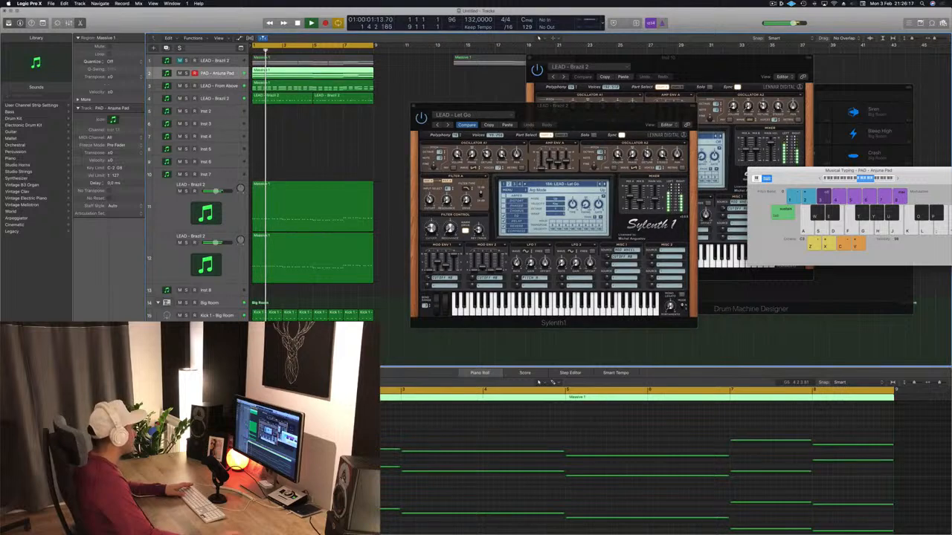
left_click(91, 364)
left_click_drag(580, 109, 601, 115)
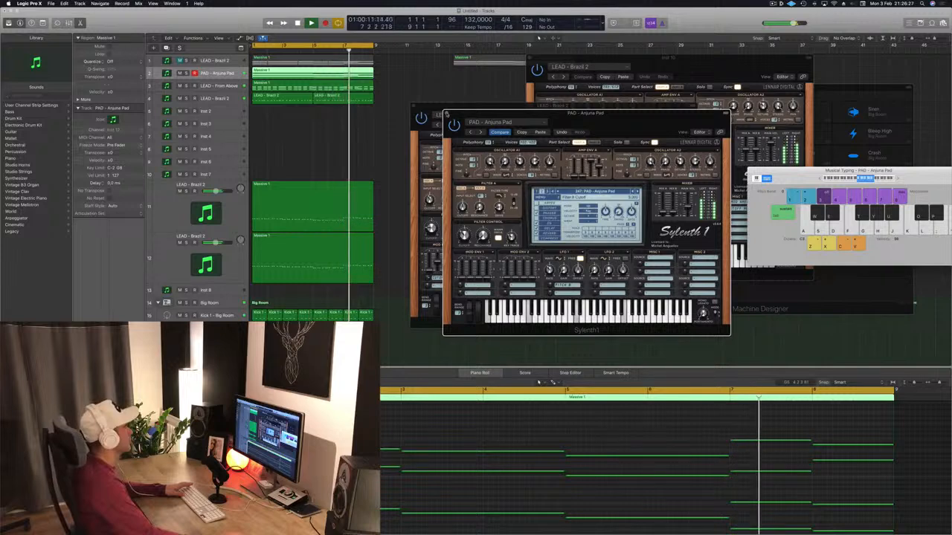
Close the open Sylenth1 windows of the pad, the melody track and Inst 10.
left_click(446, 114)
left_click_drag(447, 106, 461, 104)
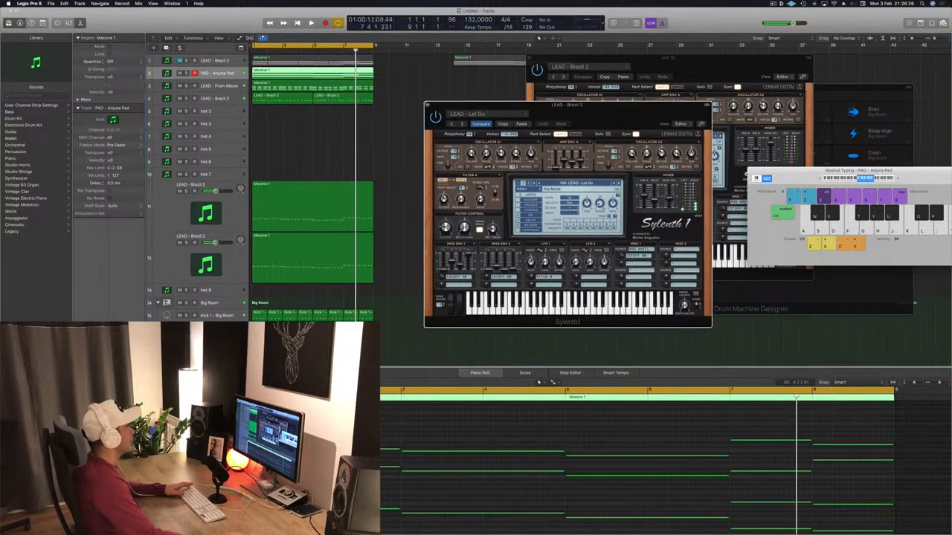
left_click(428, 105)
left_click_drag(667, 62, 672, 60)
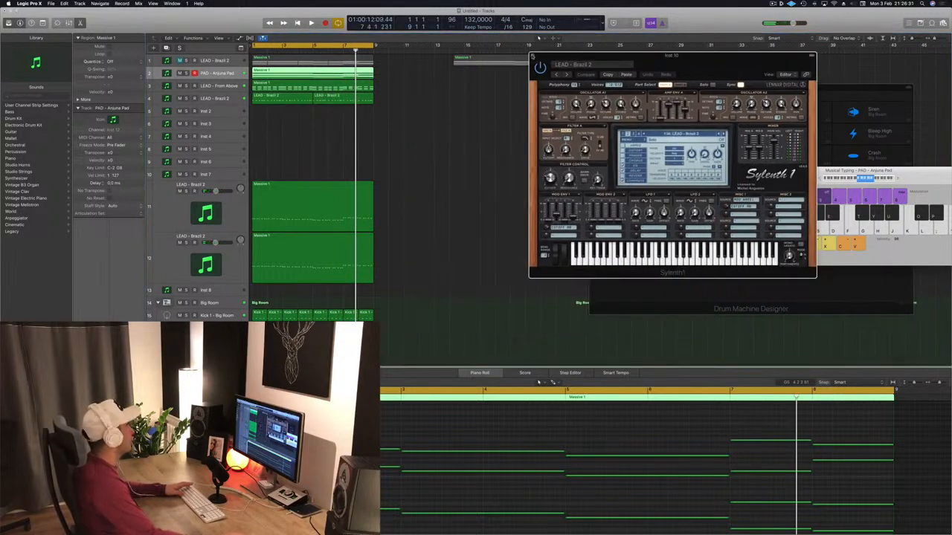
left_click(533, 57)
Solo the LEAD - From Above track, play it from the start and bring up its Sylenth1 window.
left_click(213, 86)
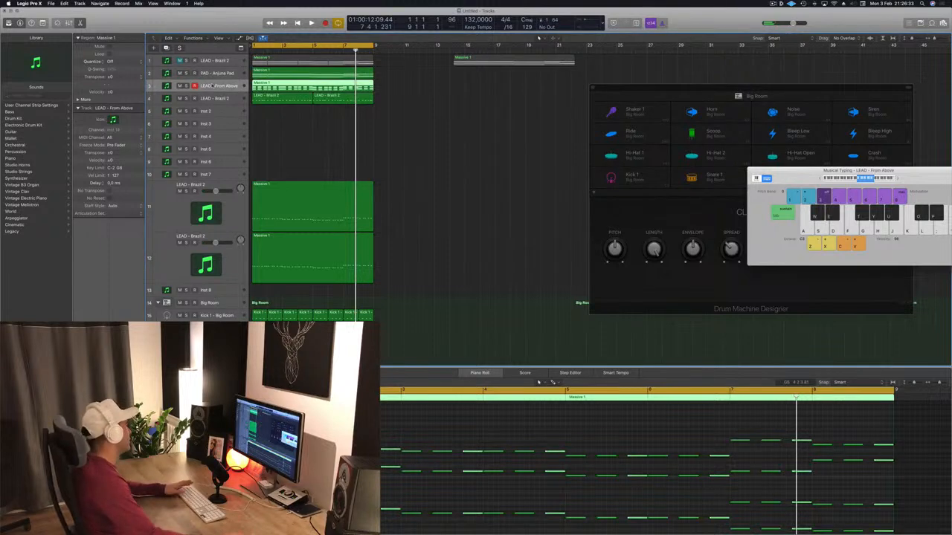
key("Return")
key("space")
key("s")
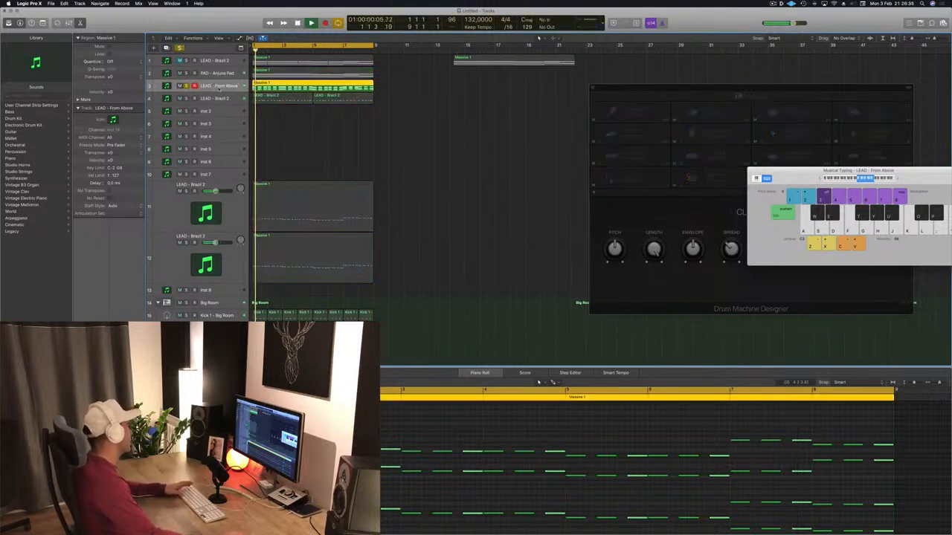
key("space")
key("v")
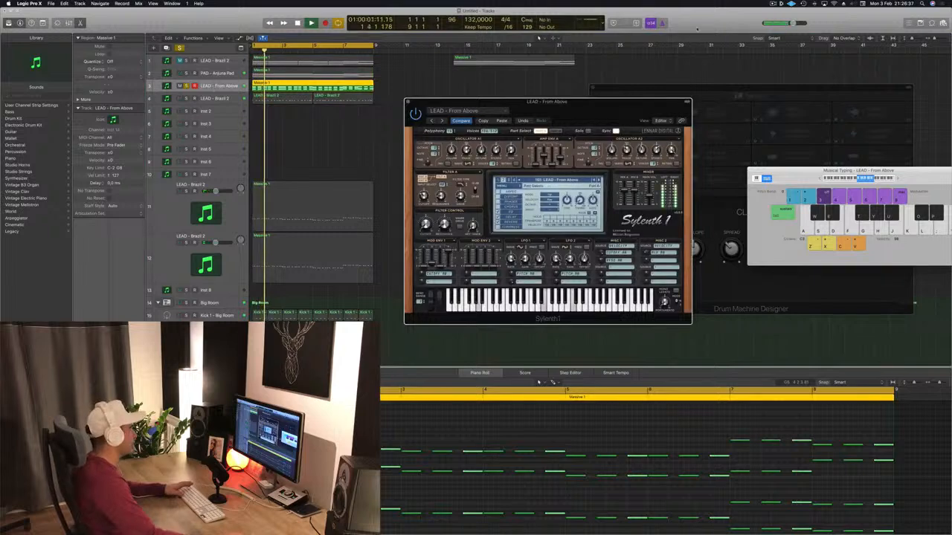
left_click_drag(580, 113, 482, 101)
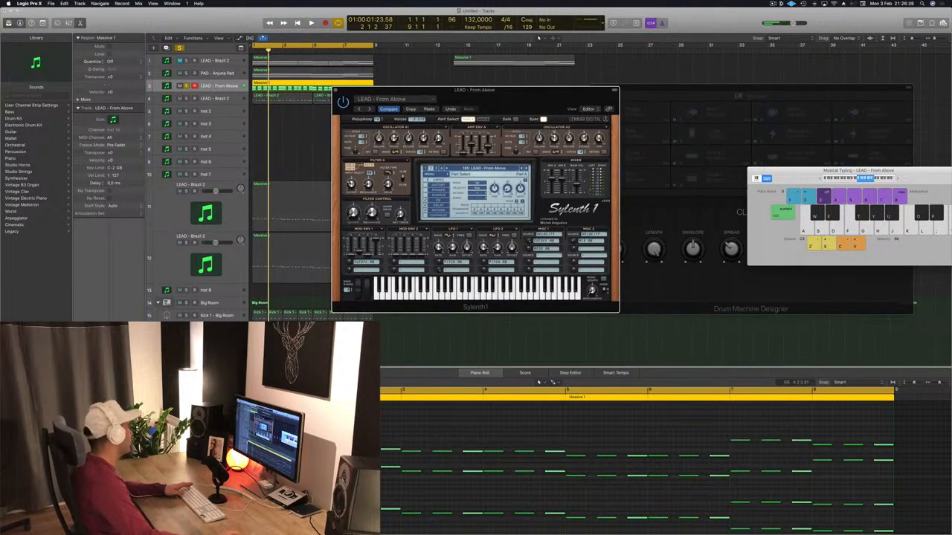
Open a Channel EQ on the LEAD - From Above track and place its window over the arrangement during playback.
left_click(90, 343)
key("space")
left_click_drag(253, 15, 529, 24)
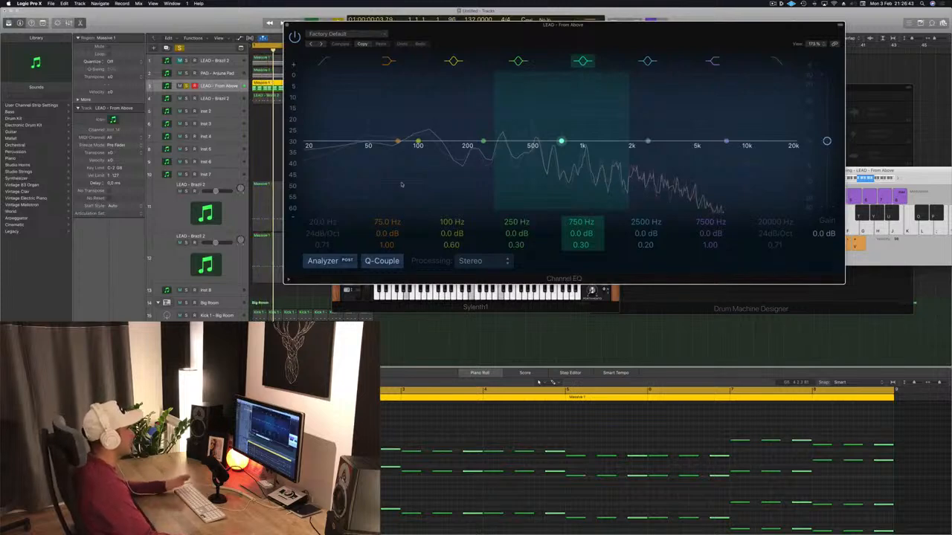
Cut the 100 Hz band by 6 dB and set the low shelf to 164 Hz at -1.5 dB in the Channel EQ.
left_click_drag(418, 141, 418, 170)
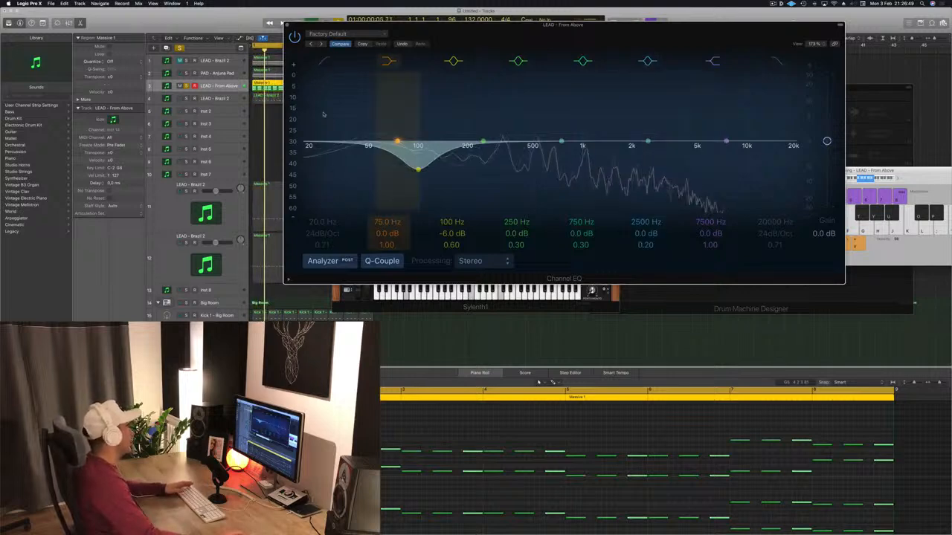
left_click(324, 60)
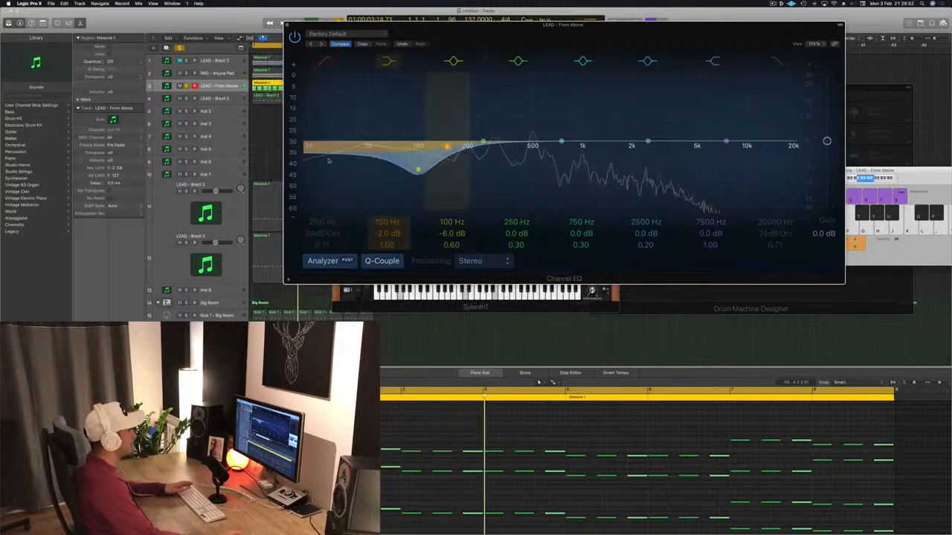
left_click_drag(329, 161, 335, 157)
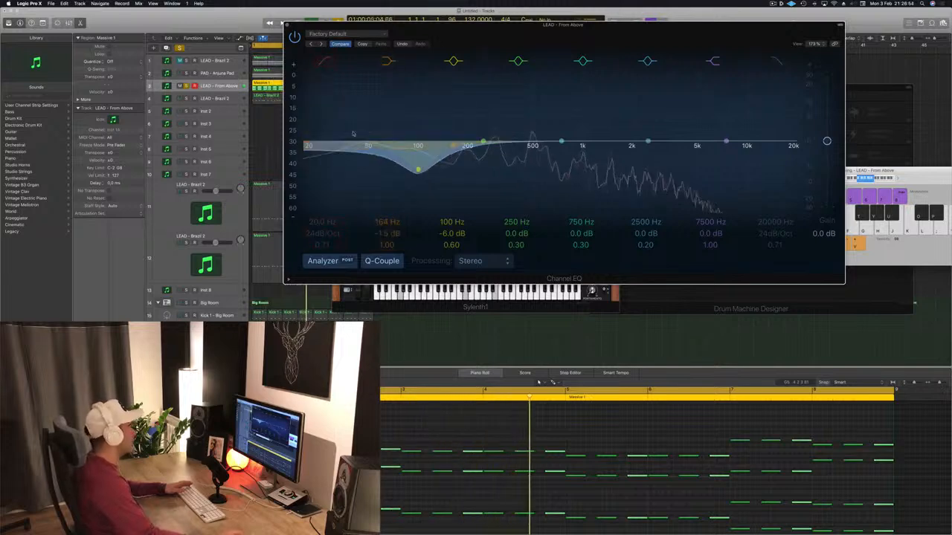
Turn on the Channel EQ's low-cut filter, raise its frequency to 82 Hz and play the track to check it.
left_click(325, 57)
left_click_drag(591, 24, 539, 59)
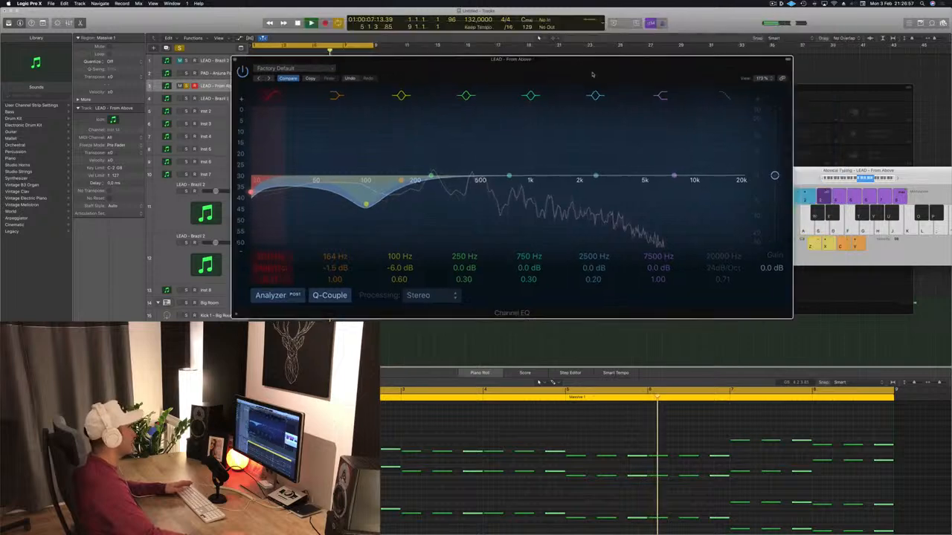
left_click_drag(252, 195, 359, 197)
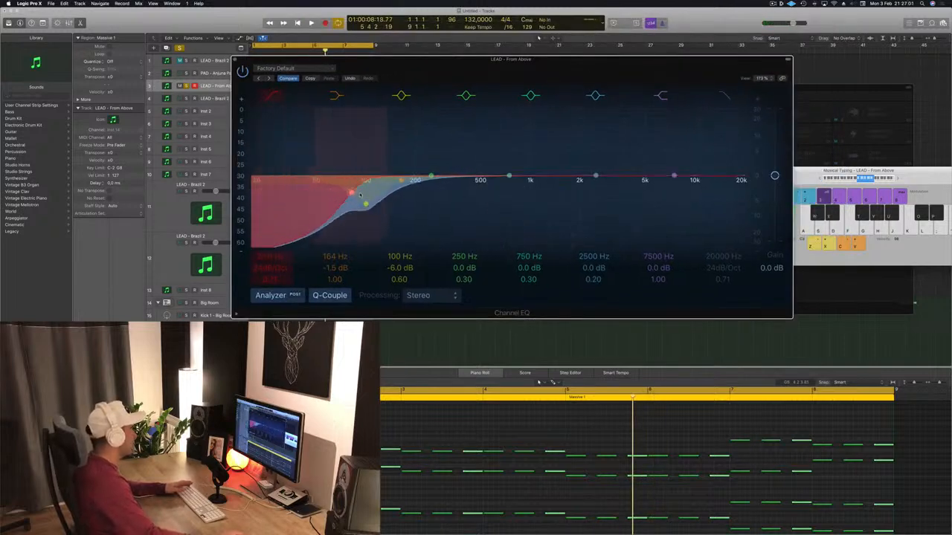
key("space")
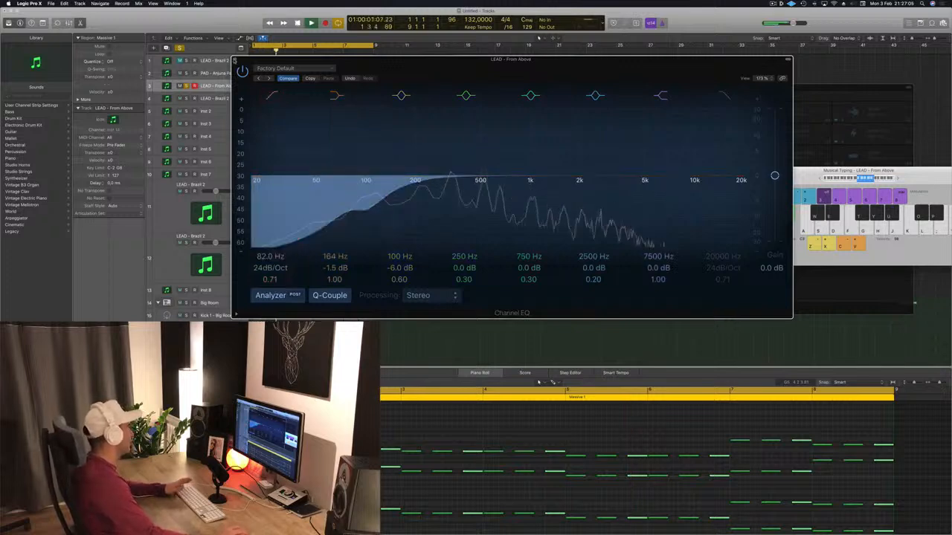
Close the LEAD - From Above plug-in windows and add track 12, LEAD - Brazil 2, to the soloed playback.
key("super+w")
key("space")
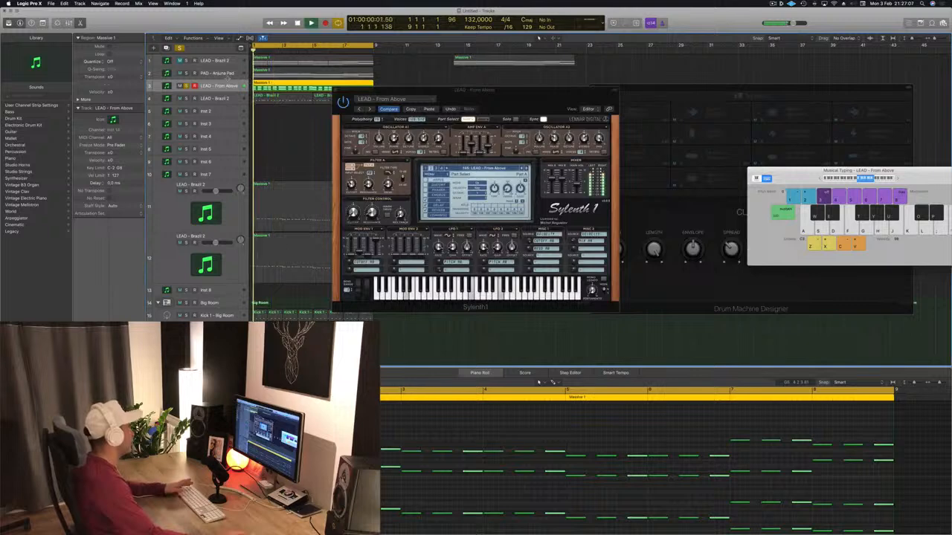
key("space")
scroll(192, 138, "down", 1)
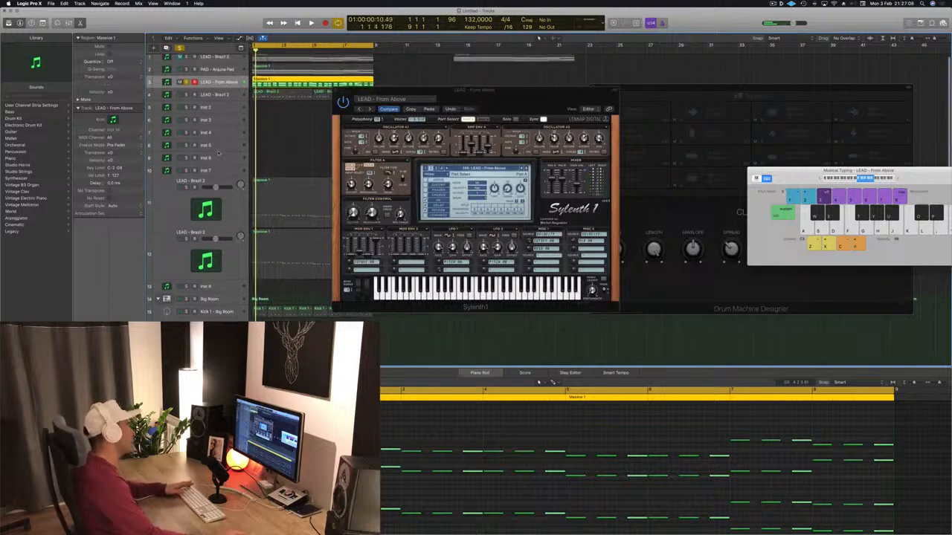
key("space")
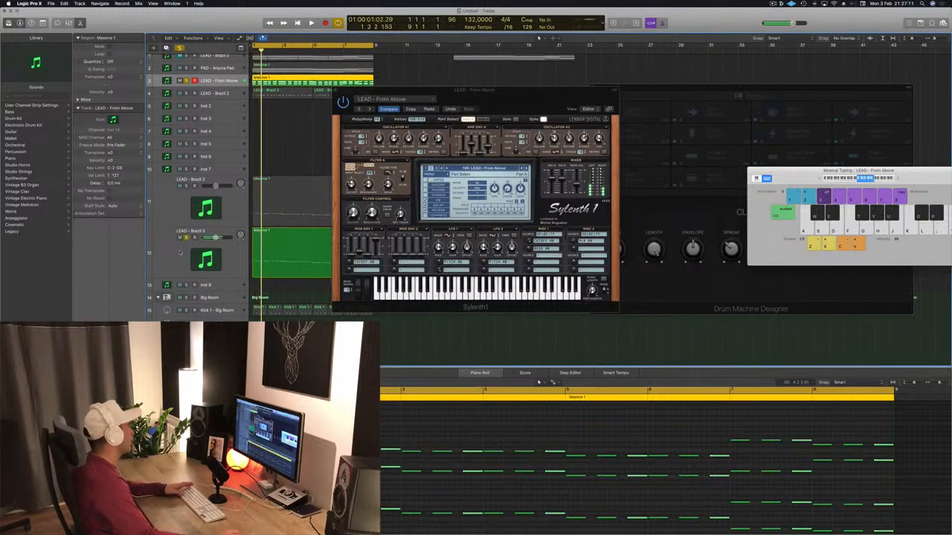
left_click(177, 255)
key("space")
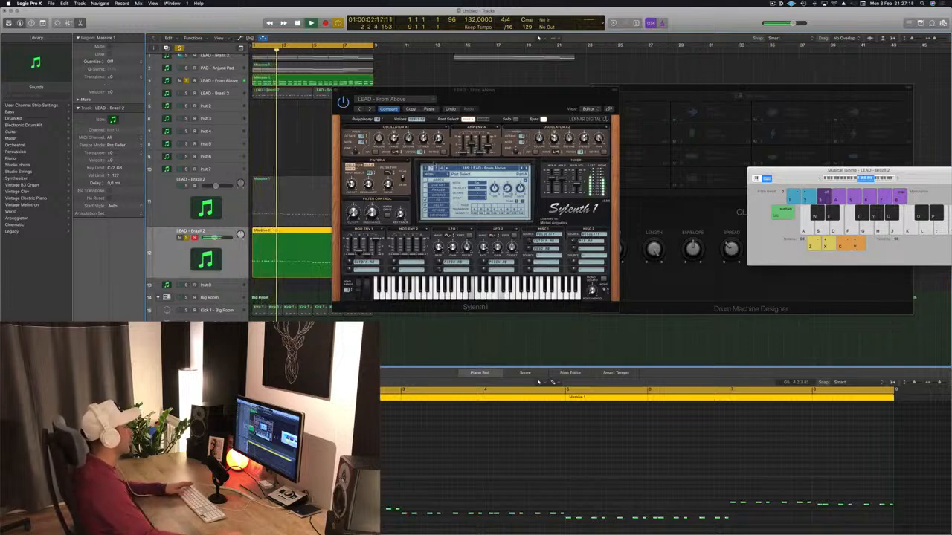
left_click_drag(335, 91, 525, 144)
left_click(526, 143)
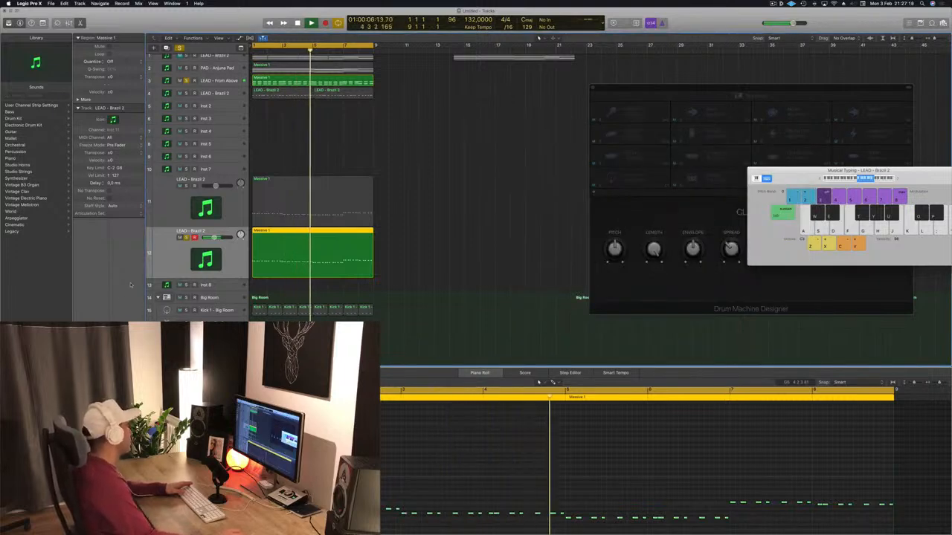
Add LEAD - Brazil 2 tracks 11 and 4 to the solo, checking track 11's Sylenth1 window during playback.
left_click(178, 205)
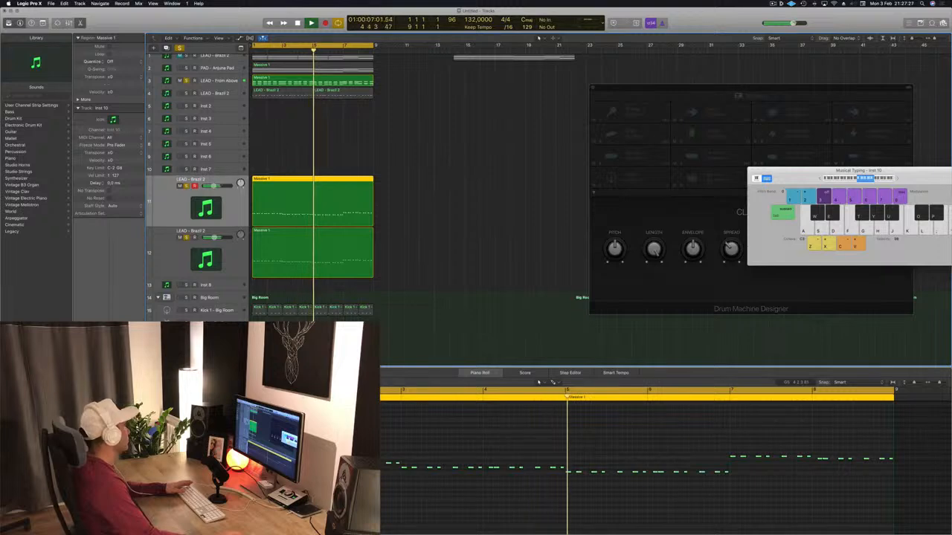
double_click(206, 208)
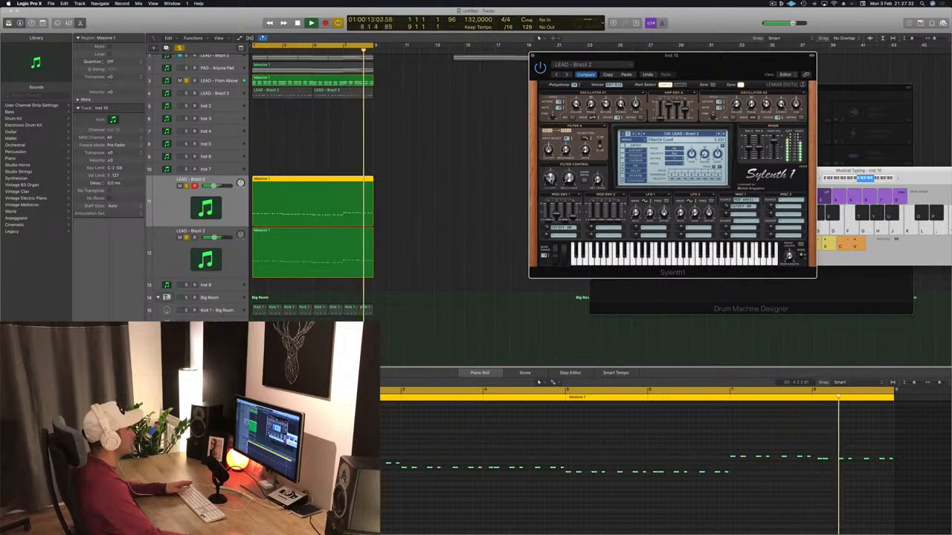
left_click(532, 56)
scroll(329, 142, "up", 1)
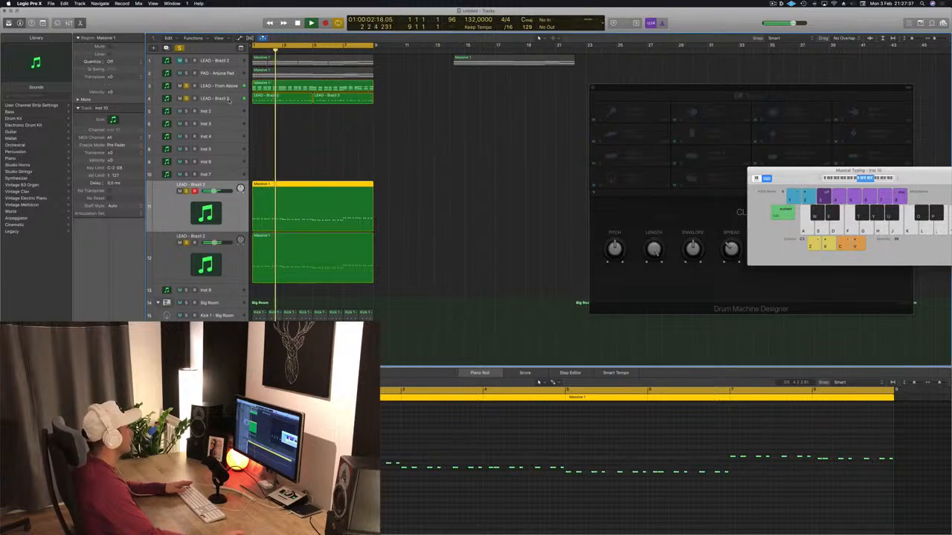
left_click(185, 99)
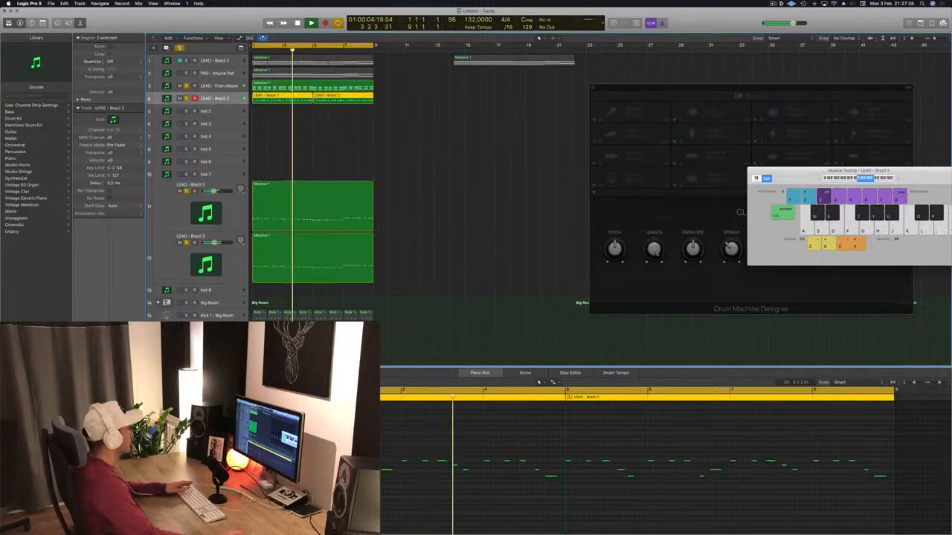
scroll(423, 214, "up", 1)
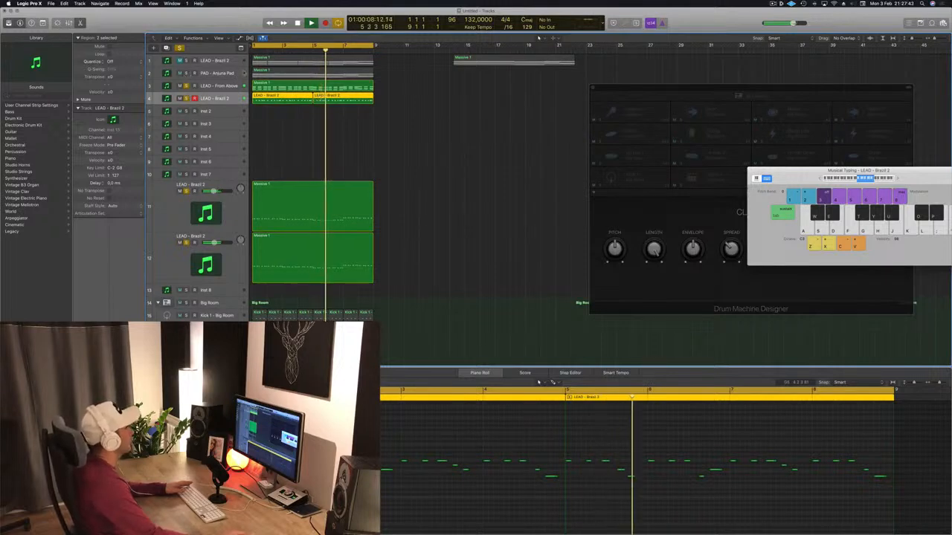
Solo the PAD - Anjuna Pad track and add a Channel EQ low cut at 80 Hz with a Q of 0.83.
left_click(191, 75)
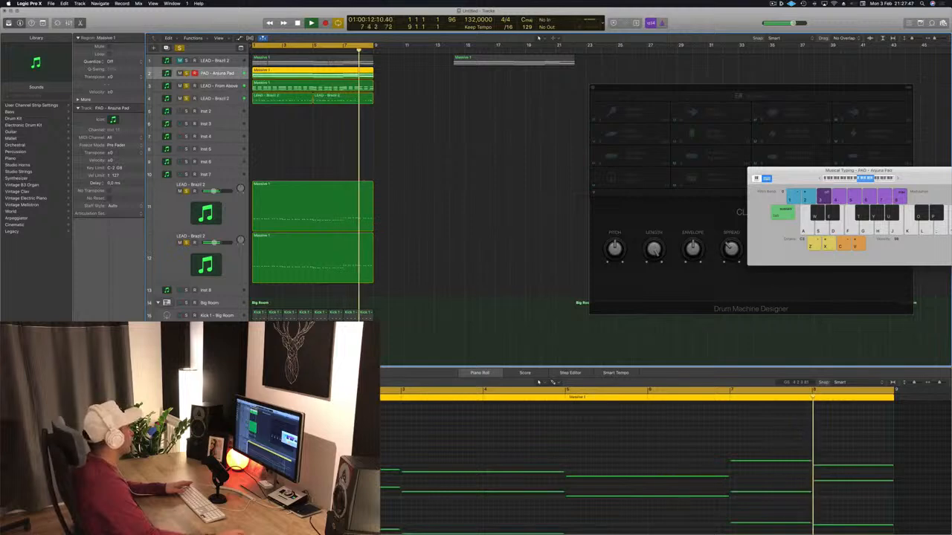
left_click(92, 340)
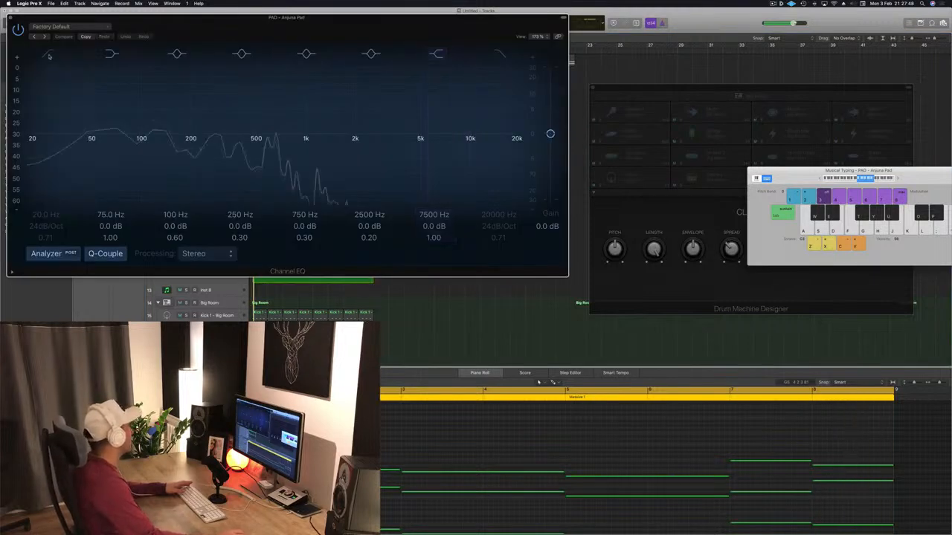
left_click(42, 148)
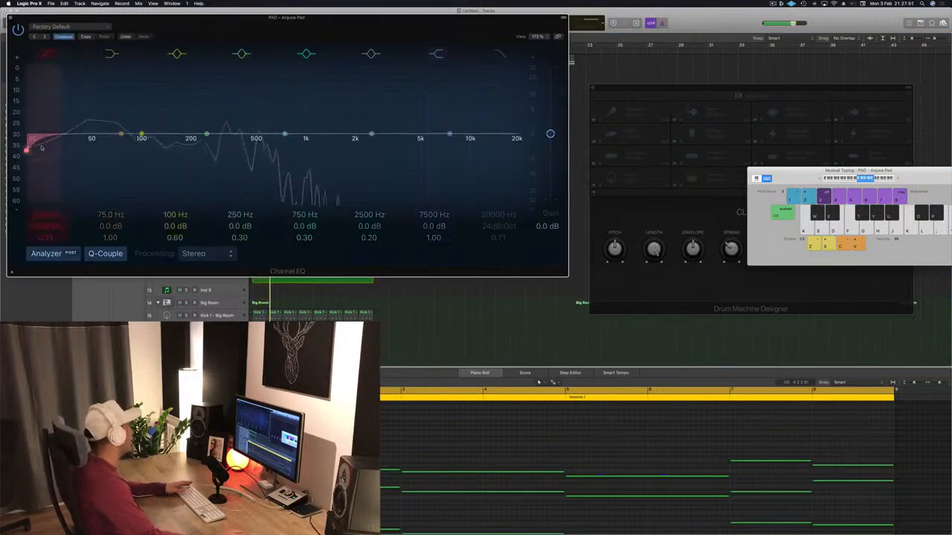
left_click_drag(57, 151, 125, 143)
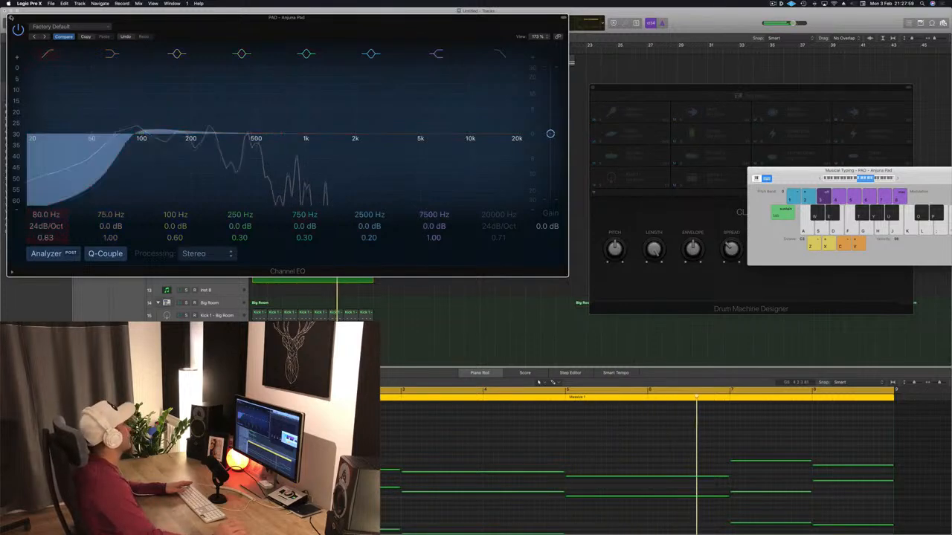
left_click(11, 18)
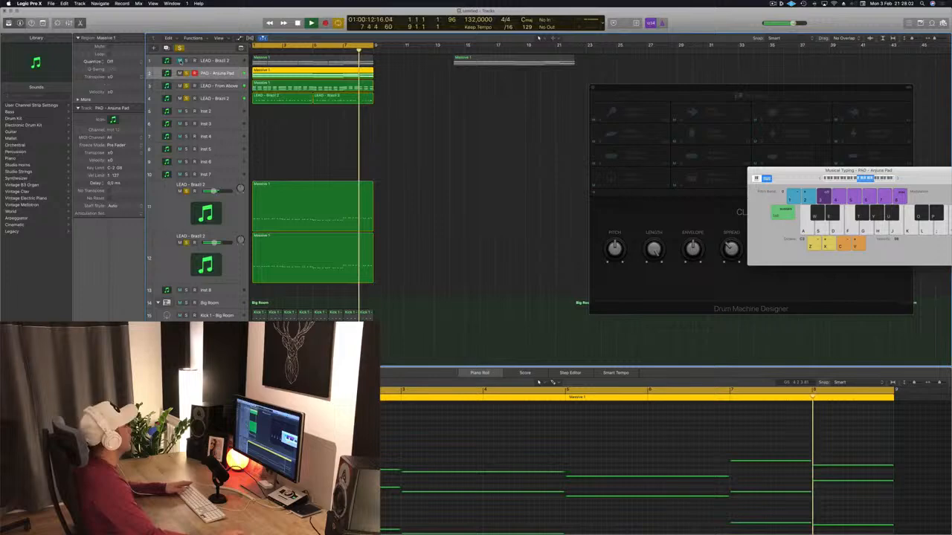
Unmute and solo track 1, LEAD - Brazil 2, and open a Channel EQ on it with the low-cut filter turned on.
left_click(186, 60)
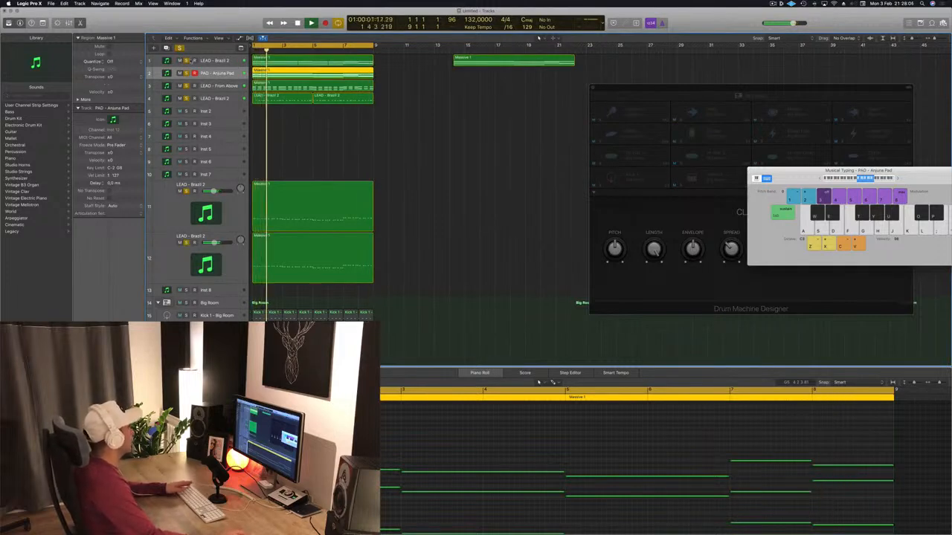
left_click(228, 62)
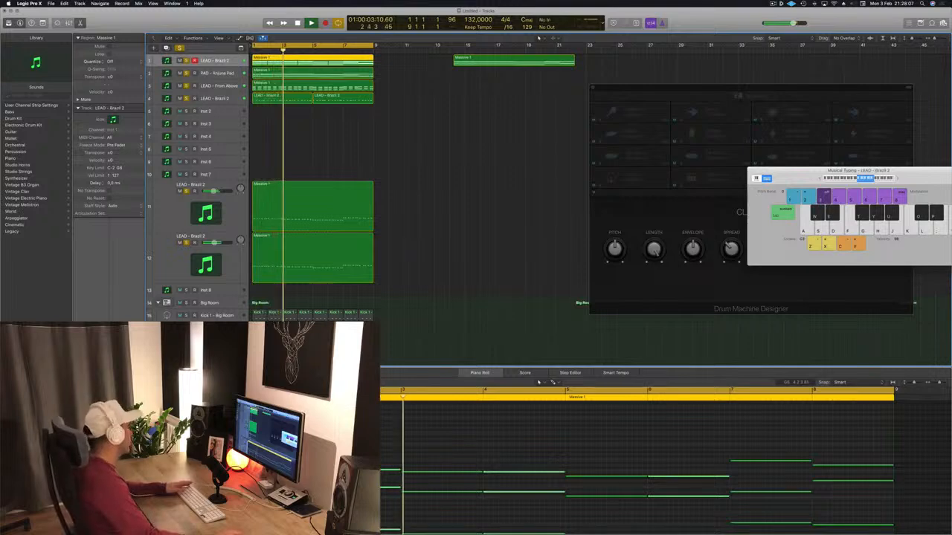
left_click(91, 346)
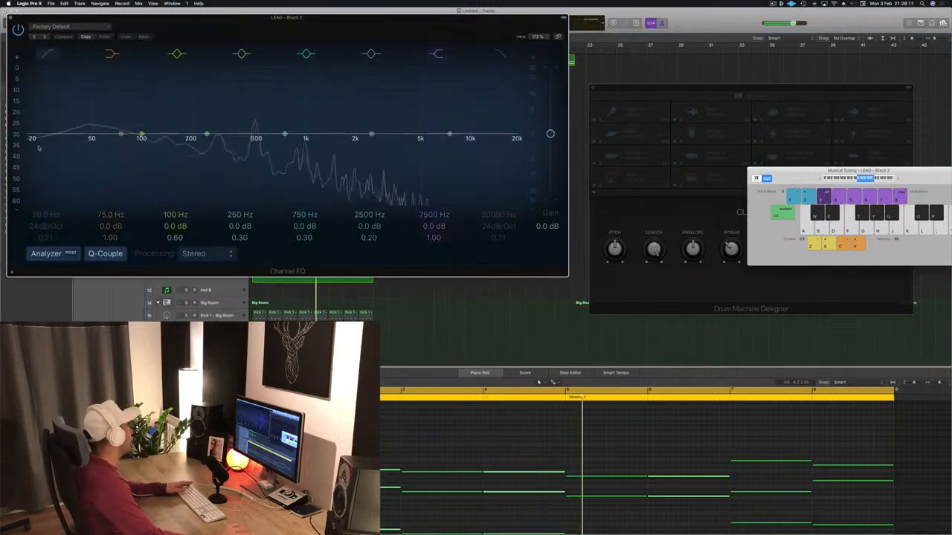
left_click(36, 141)
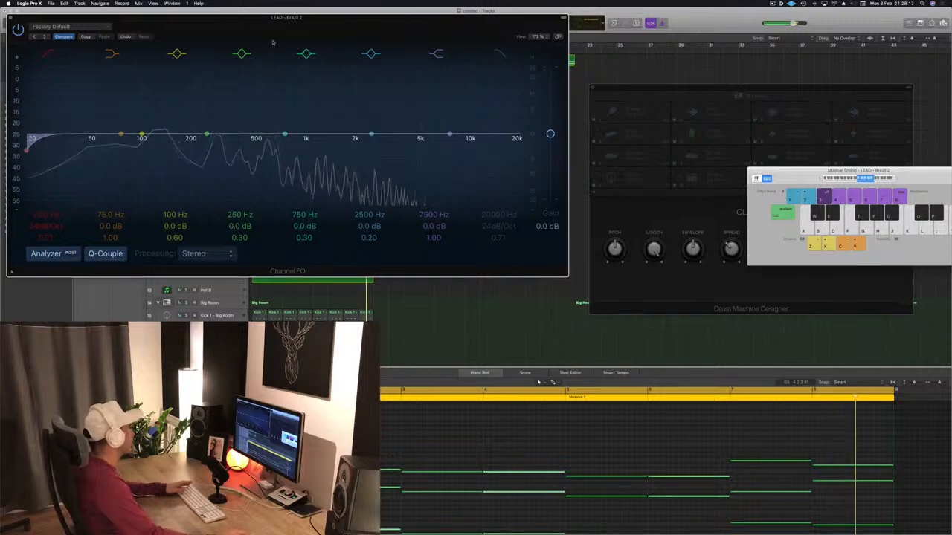
left_click_drag(302, 23, 428, 42)
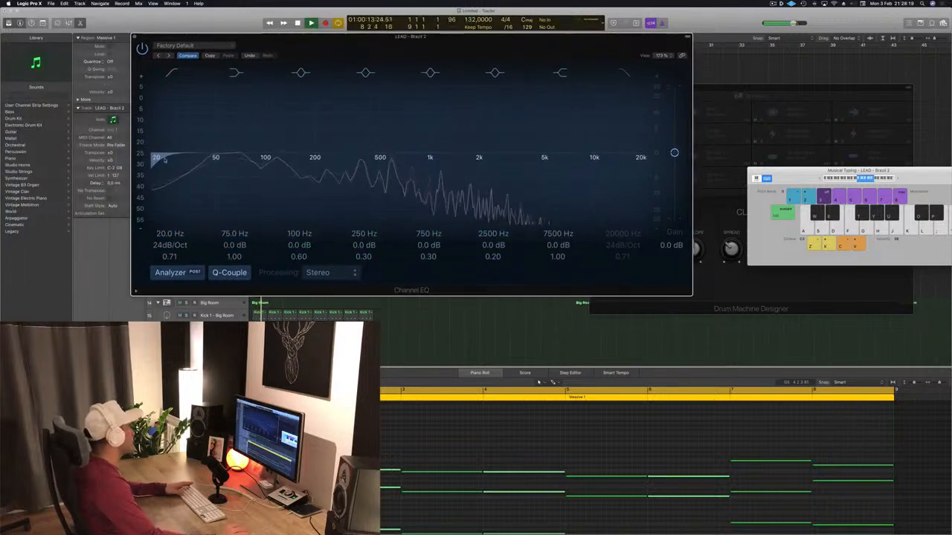
Stop playback, raise the track 1 low-cut frequency to 180 Hz and close the Channel EQ.
key("space")
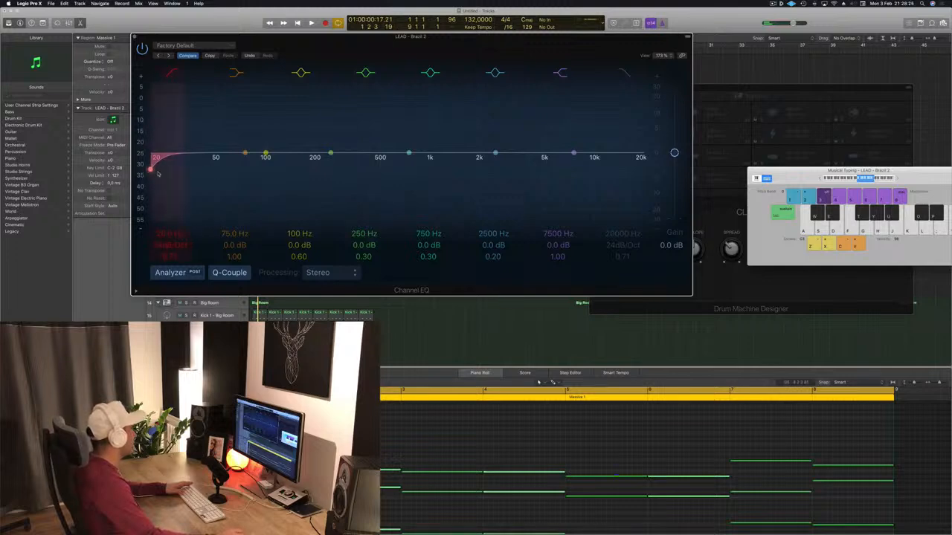
left_click_drag(158, 170, 304, 167)
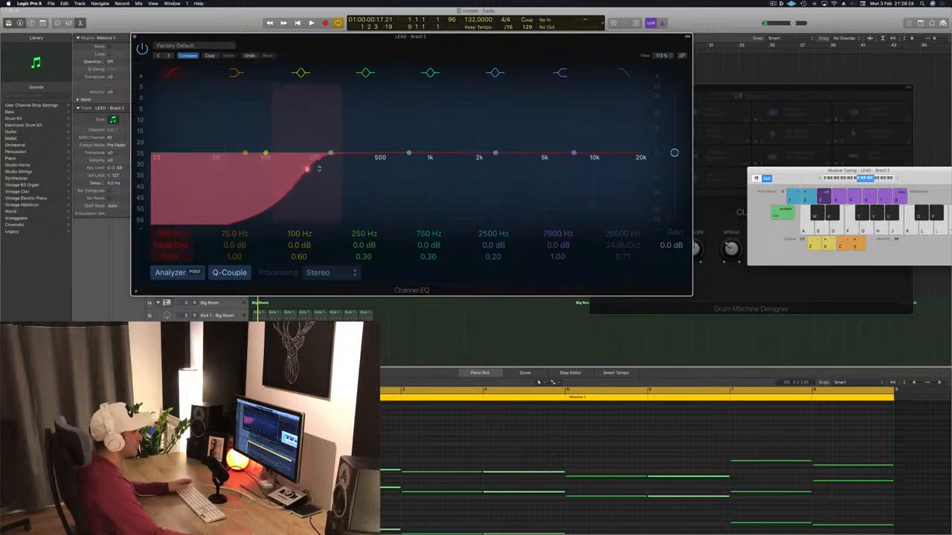
left_click_drag(560, 46, 624, 58)
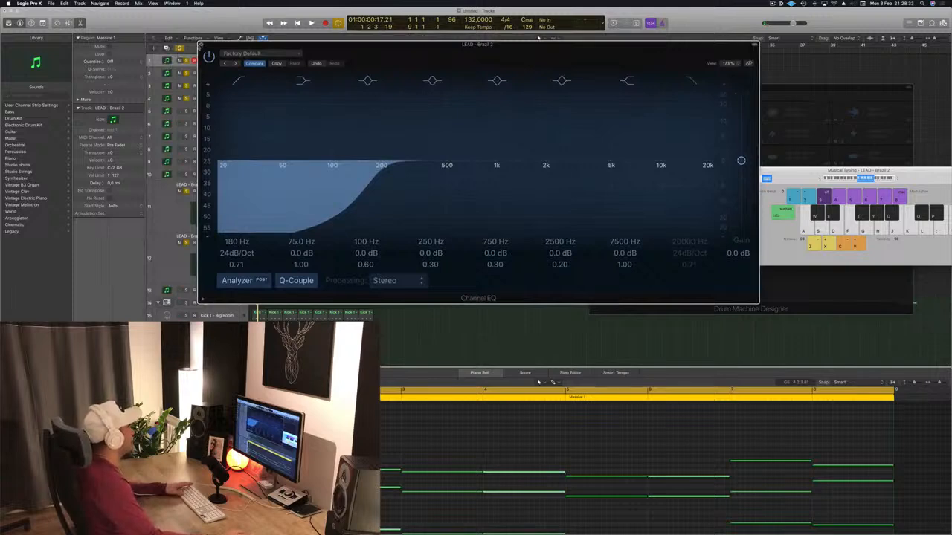
left_click(200, 46)
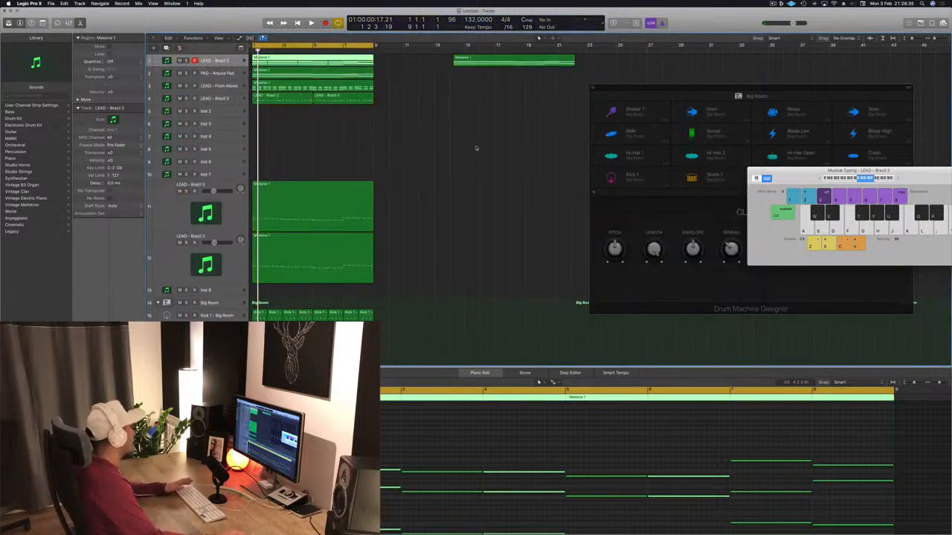
Play the full mix with track 1 muted, briefly solo PAD - Anjuna Pad and select track 4, LEAD - Brazil 2.
key("space")
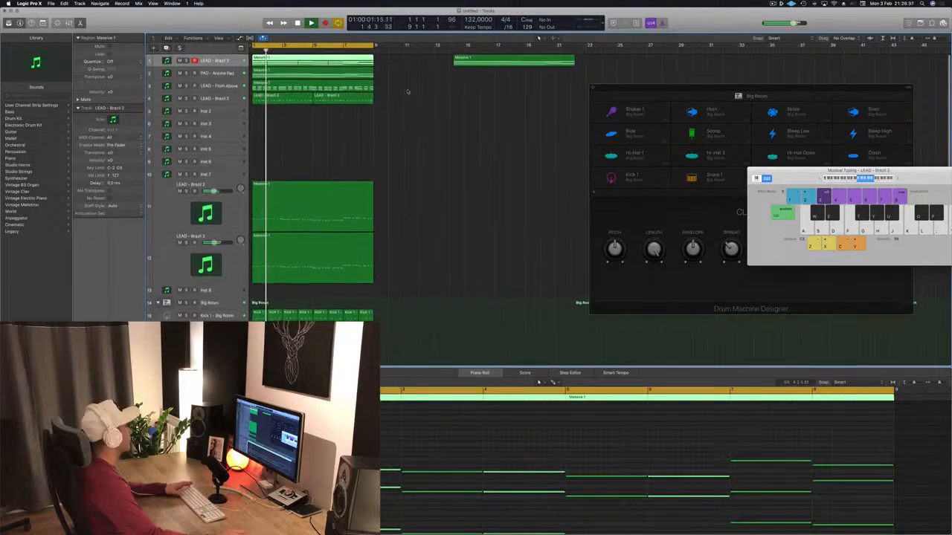
key("Return")
left_click(179, 61)
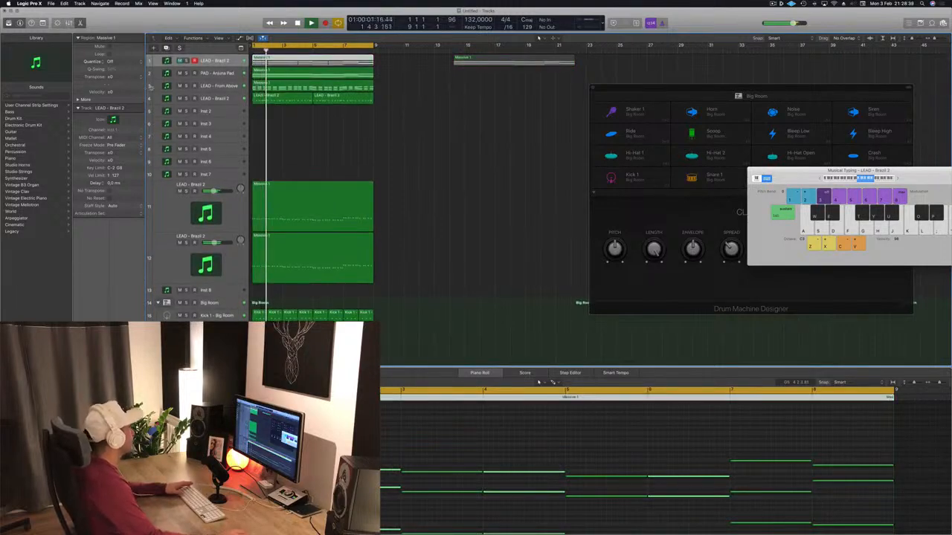
left_click(187, 73)
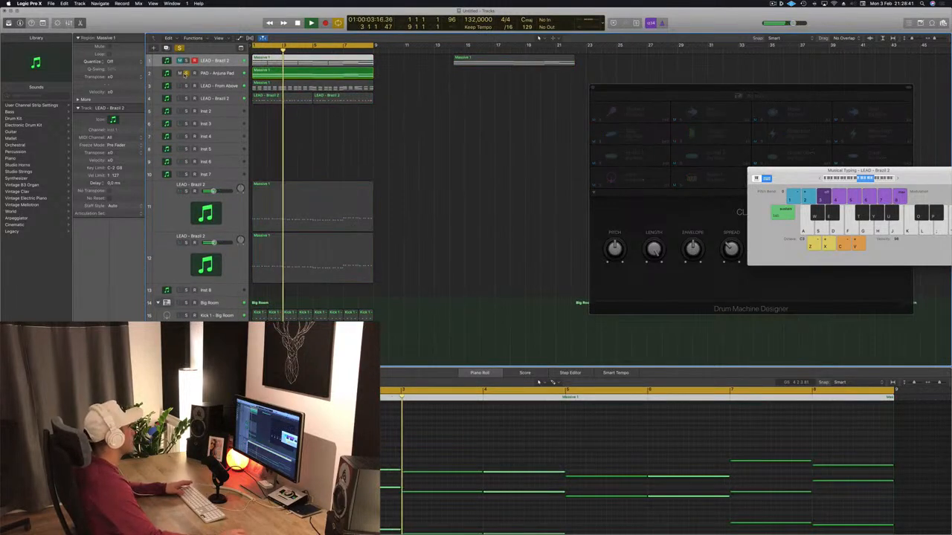
left_click(186, 73)
left_click(480, 141)
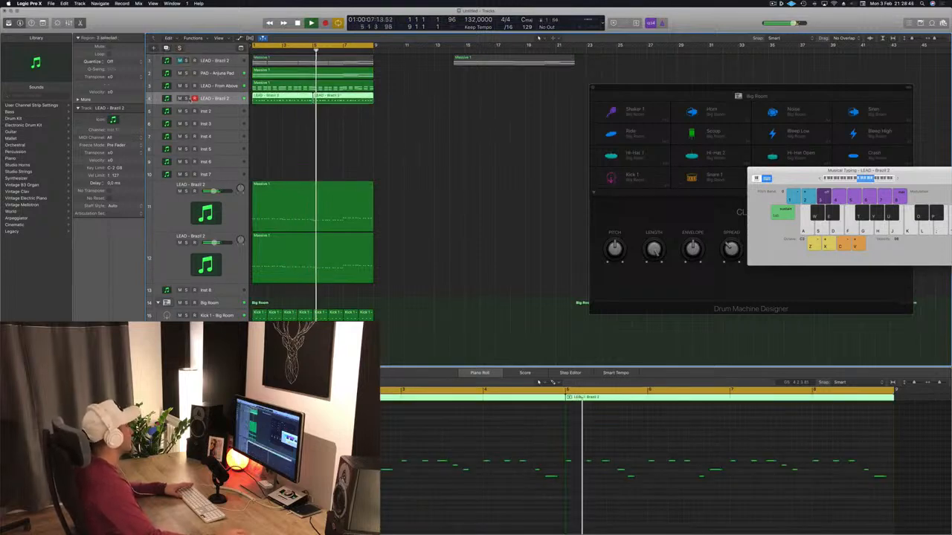
left_click(216, 98)
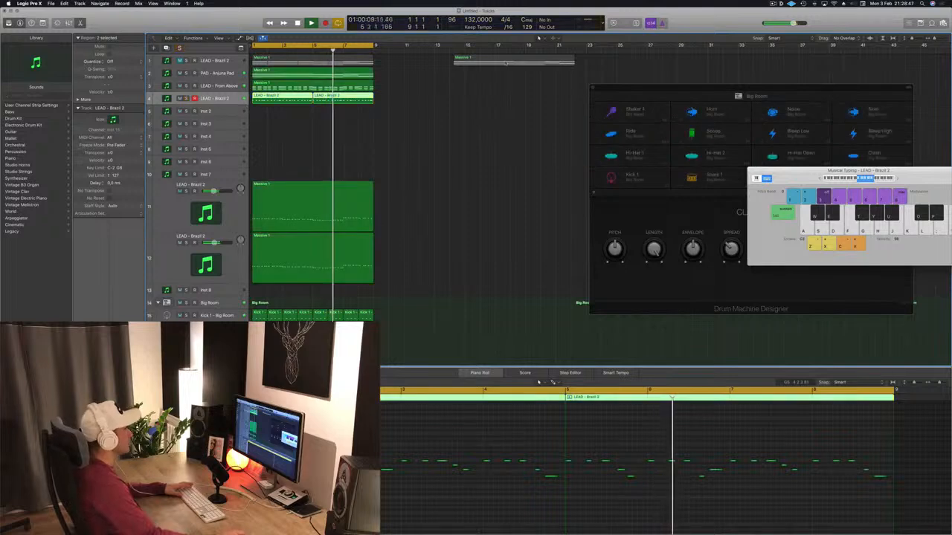
Move track 1's spare Massive 1 region to about bar 25 and repeat the eight-bar cycle section three times.
left_click_drag(502, 60, 662, 68)
scroll(391, 143, "down", 3)
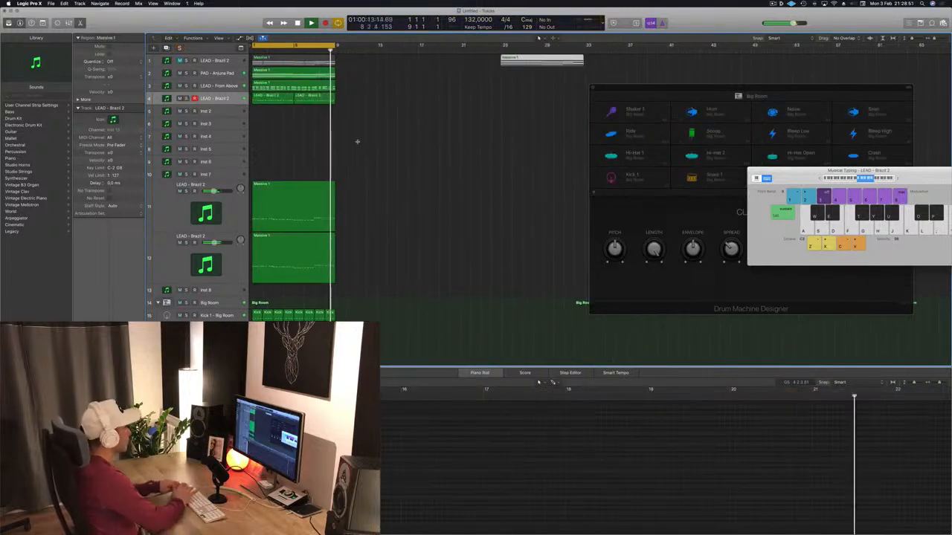
key("ctrl+super+r")
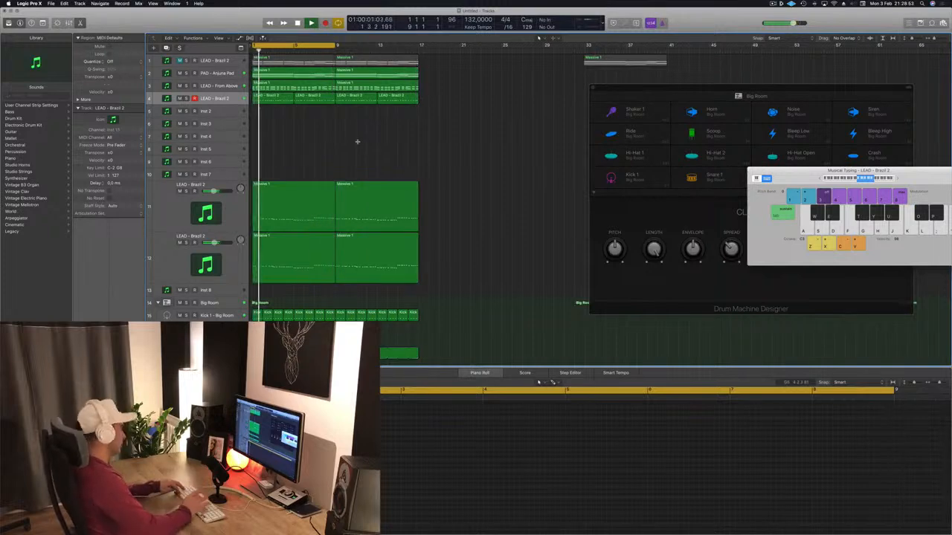
key("ctrl+super+r")
key("ctrl+super+r")
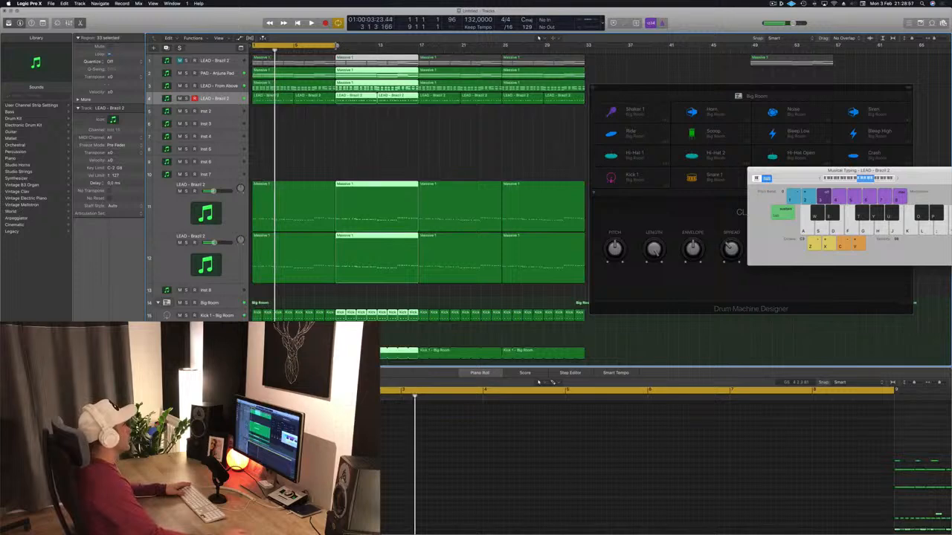
Extend the cycle range to bar 33 and briefly play the arrangement from the start.
left_click_drag(336, 46, 586, 45)
left_click(589, 61)
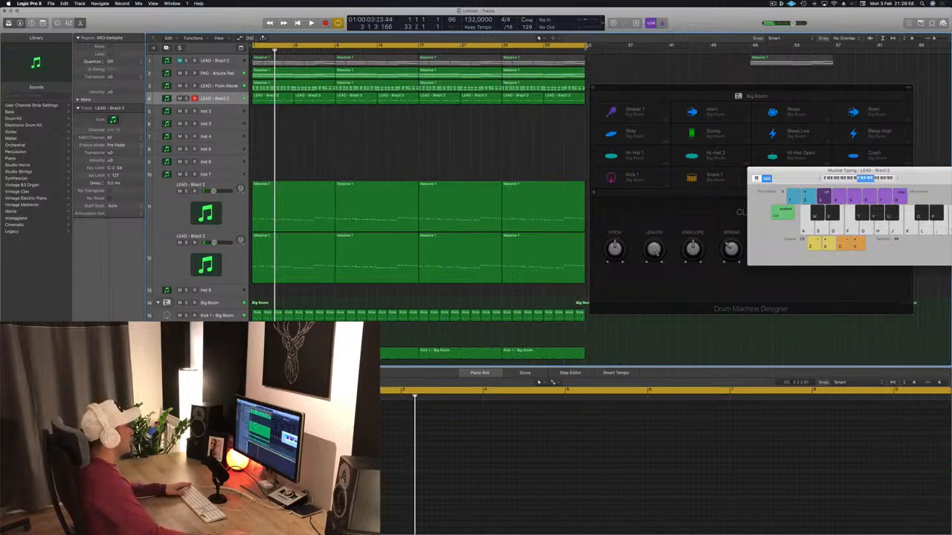
key("Return")
key("space")
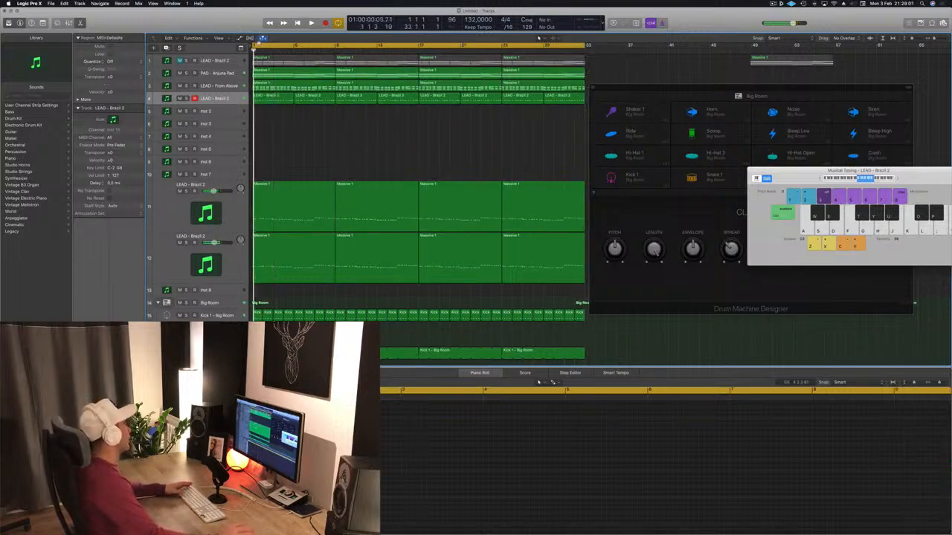
Show the secondary ruler and move the Drum Machine Designer window clear of the arrangement.
left_click(230, 39)
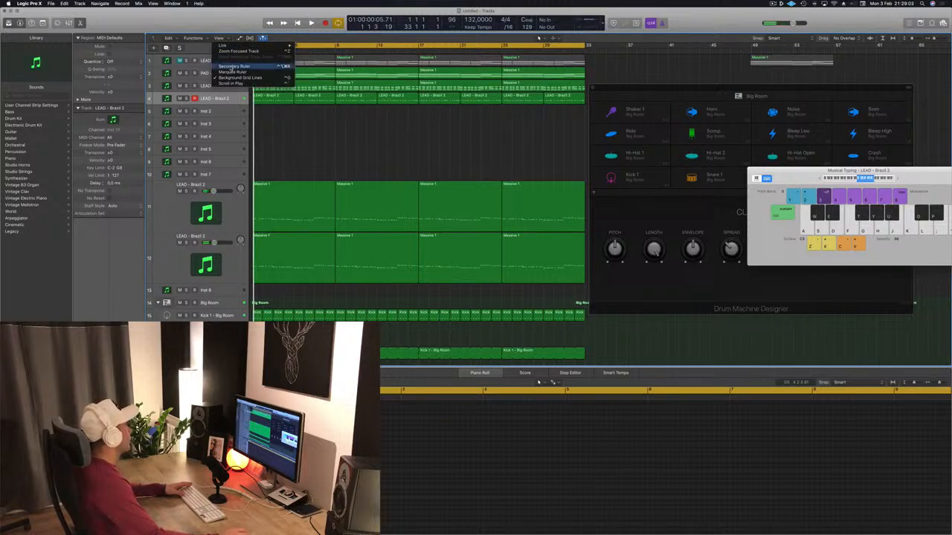
left_click(232, 67)
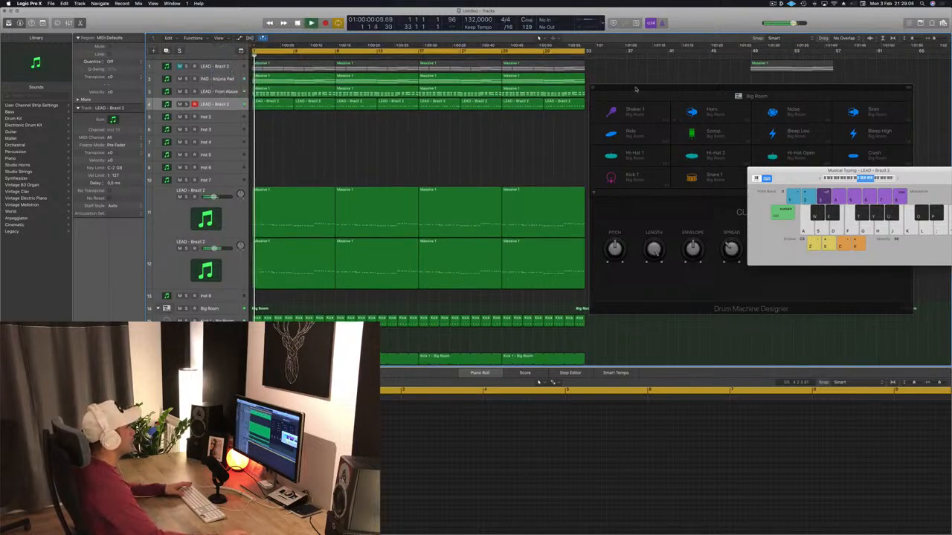
left_click_drag(635, 89, 751, 148)
key("space")
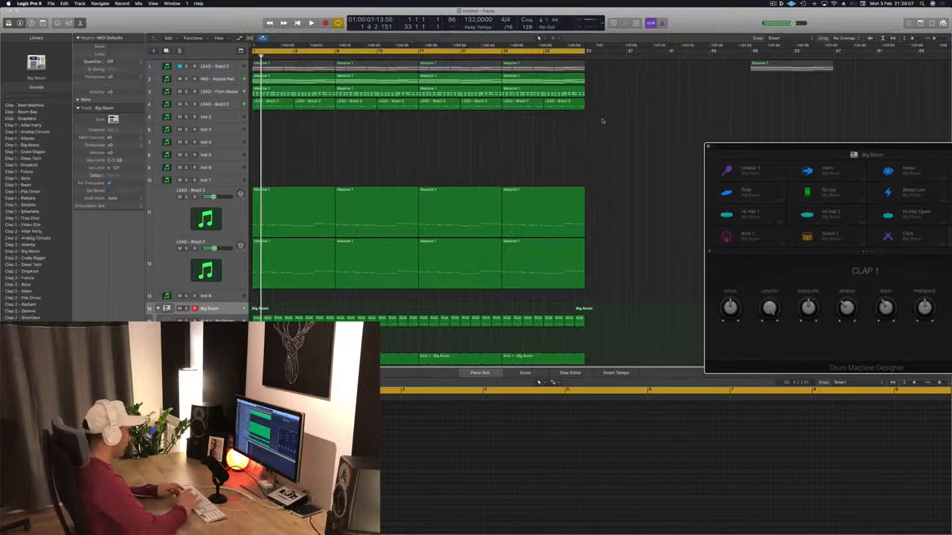
Repeat all regions of the 32-bar arrangement once so that it runs to bar 65.
key("super+a")
key("super+r")
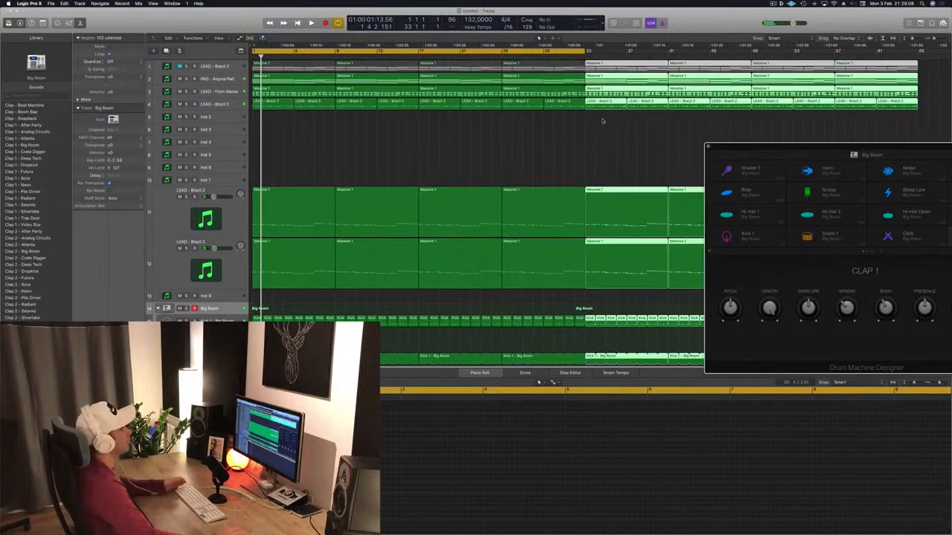
key("super+Left")
left_click(540, 163)
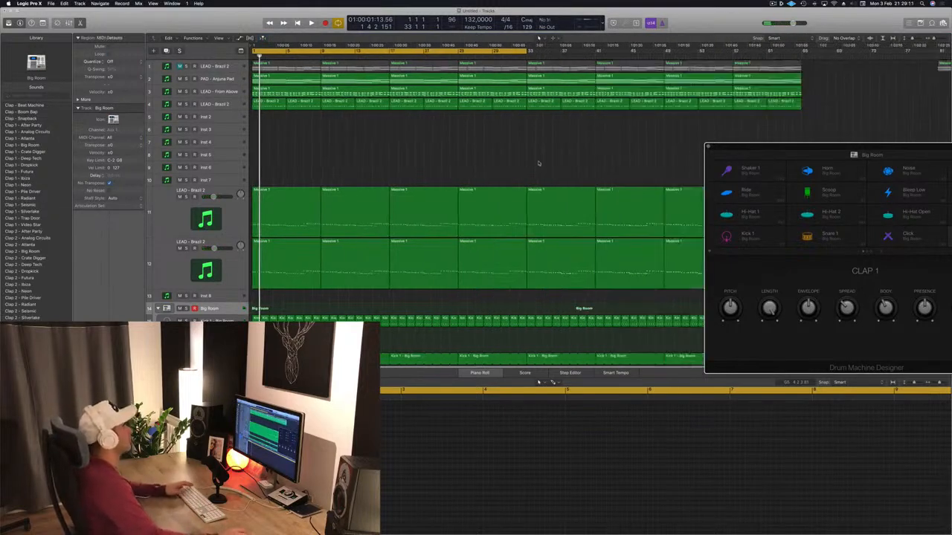
Extend the cycle range to bar 65, move the Drum Machine Designer window and restart playback from the beginning.
key("space")
left_click_drag(529, 50, 802, 77)
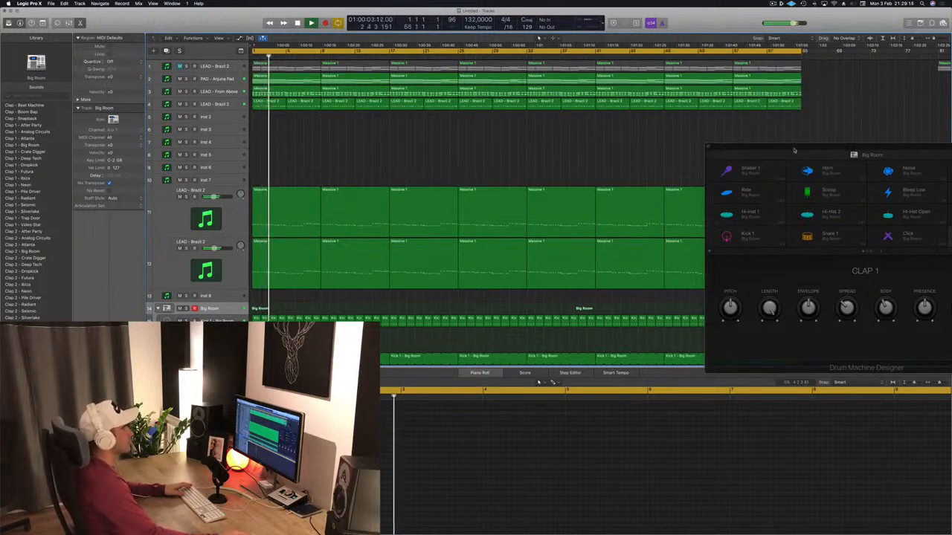
left_click_drag(795, 148, 740, 61)
key("Return")
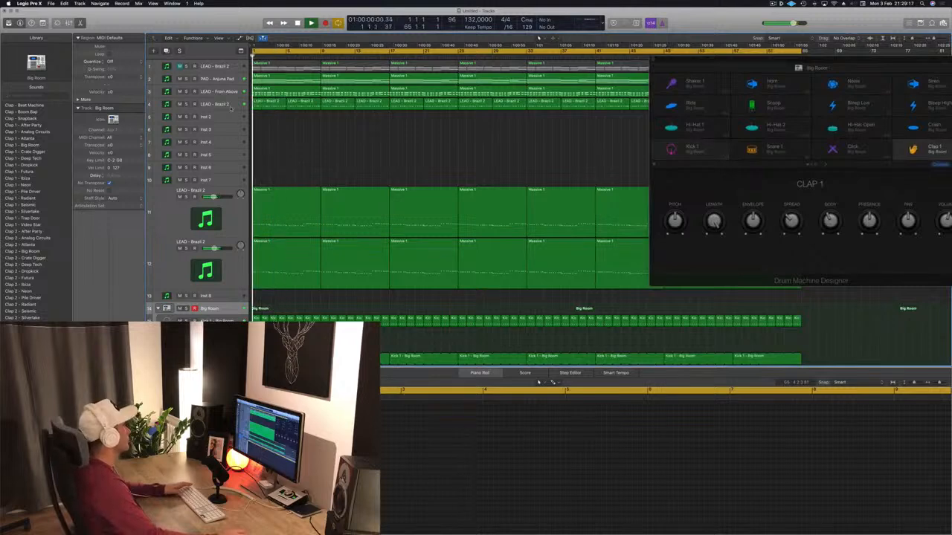
Select track 4, LEAD - Brazil 2, and play the extended arrangement with it from the start.
left_click(225, 105)
key("space")
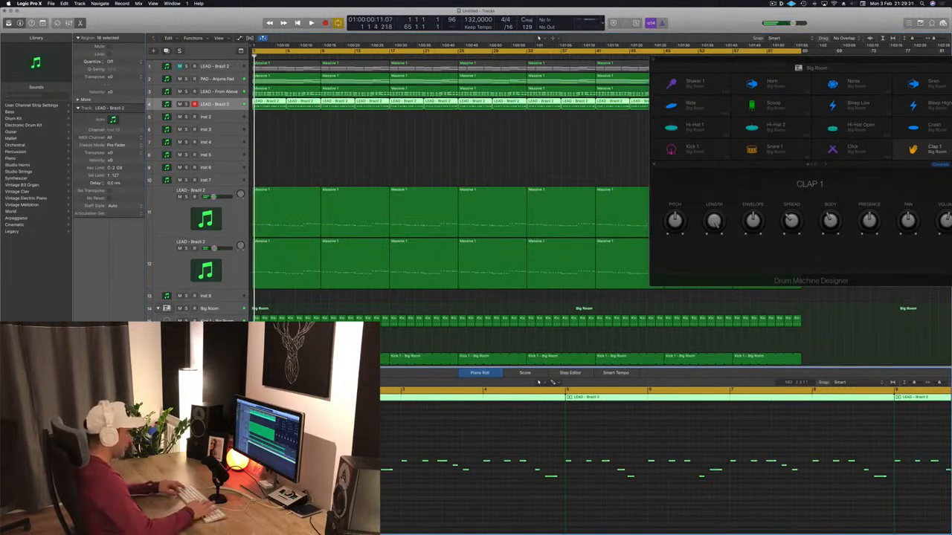
key("space")
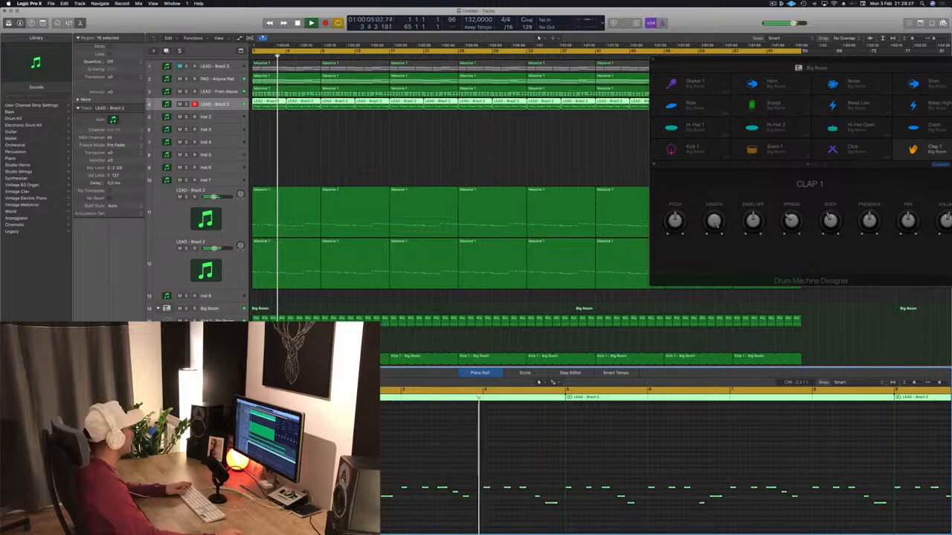
Deselect the lead regions, stop playback and close the Drum Machine Designer window.
left_click(349, 151)
left_click_drag(666, 59, 542, 67)
key("space")
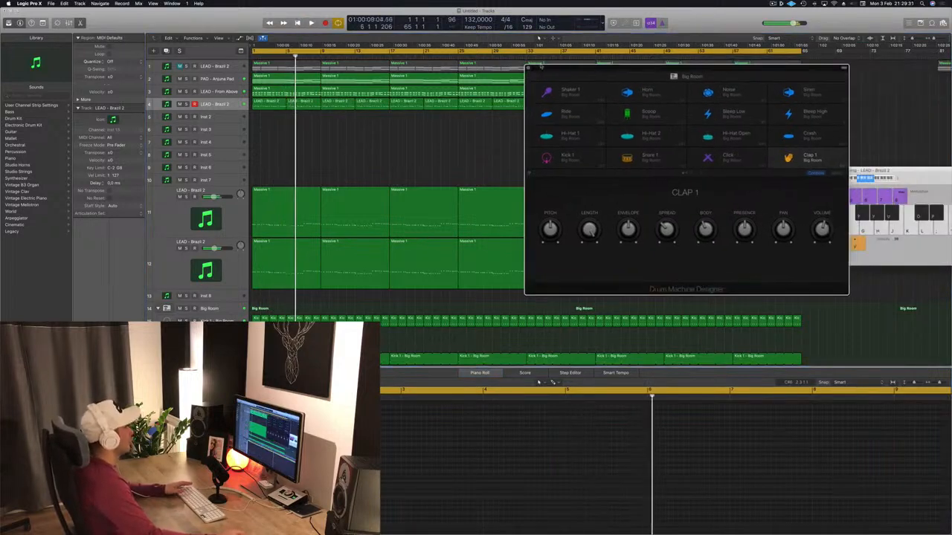
left_click(527, 69)
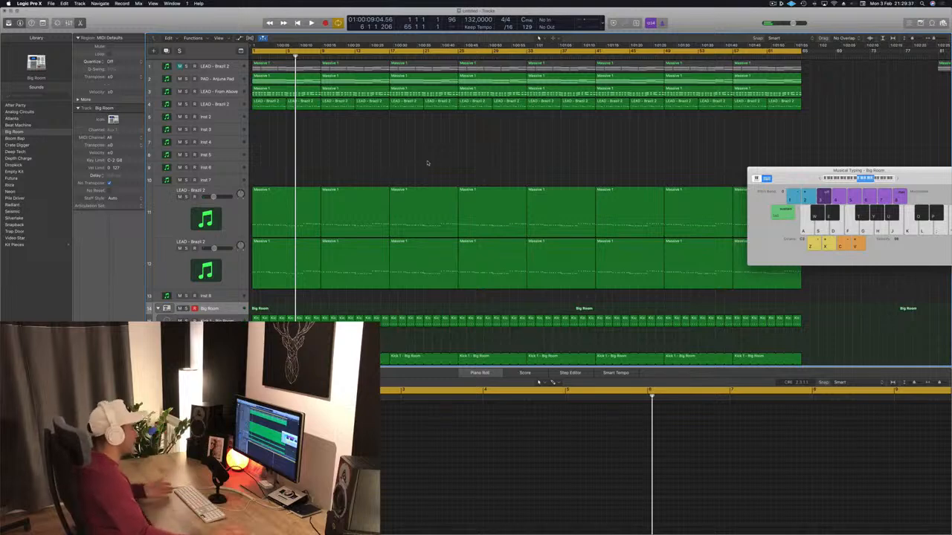
Move the Musical Typing window aside and listen to the opening of the arrangement from bar 1.
key("Return")
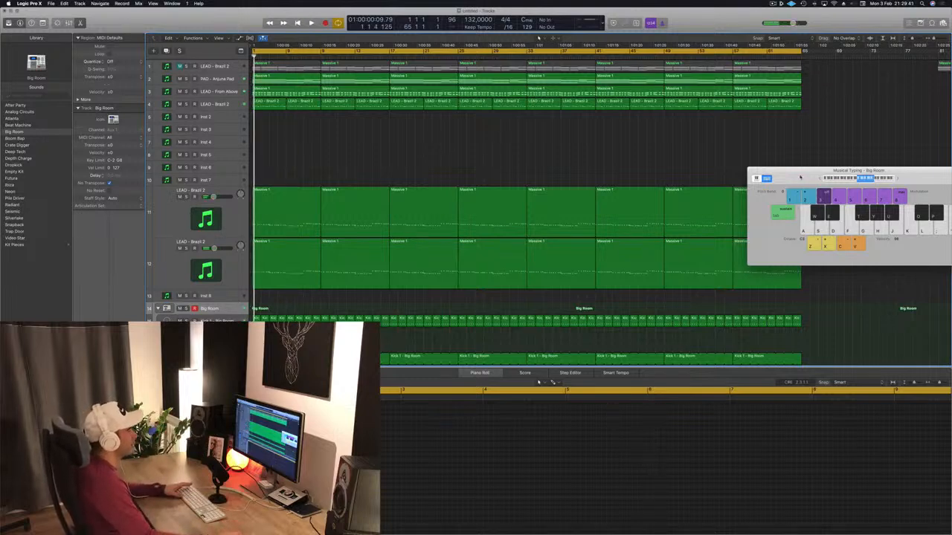
left_click_drag(800, 177, 635, 233)
key("space")
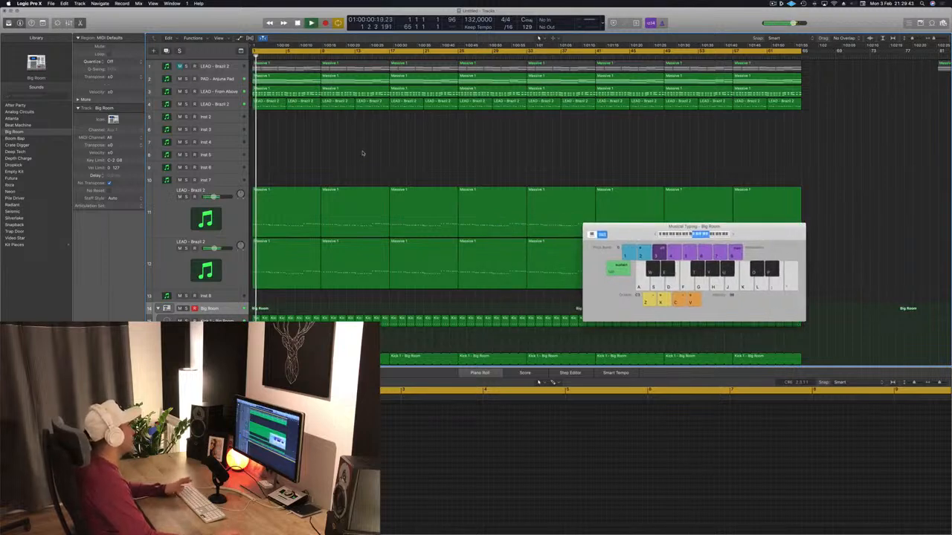
key("space")
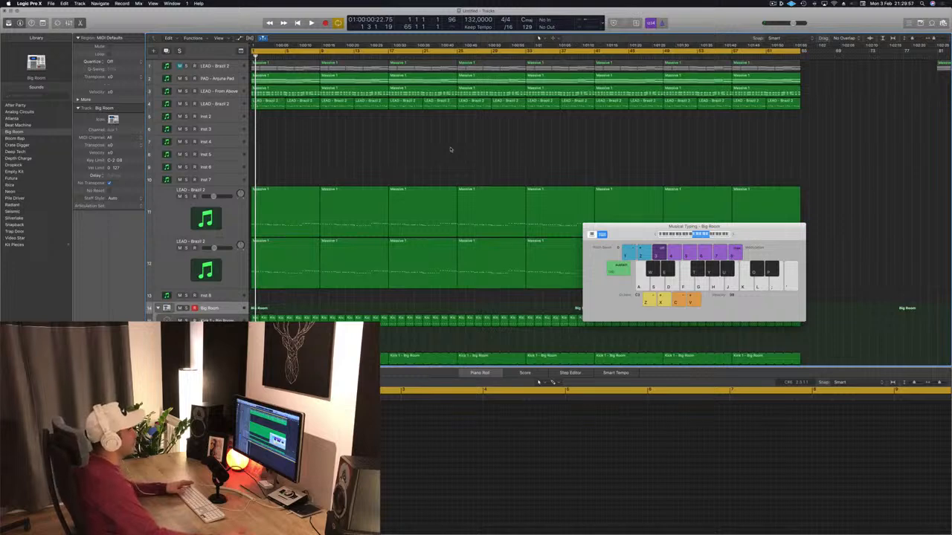
key("space")
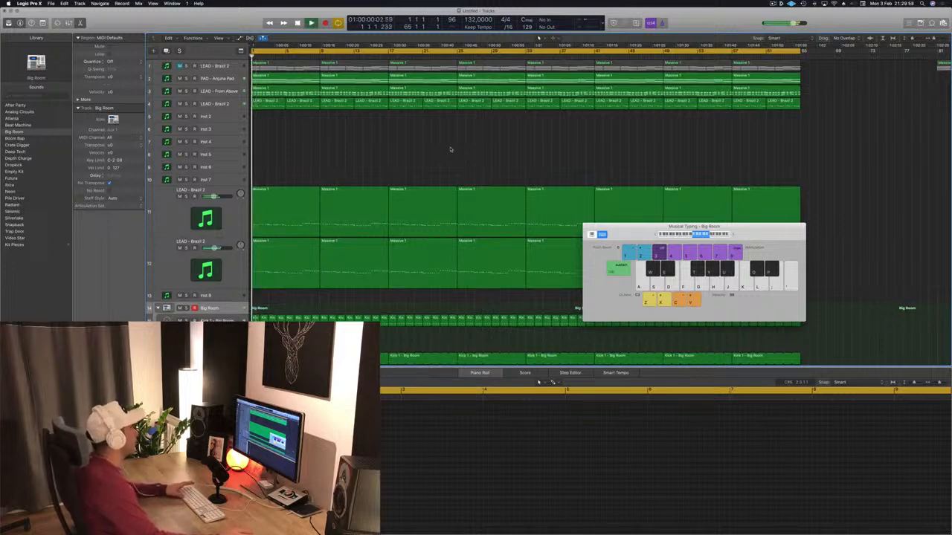
key("space")
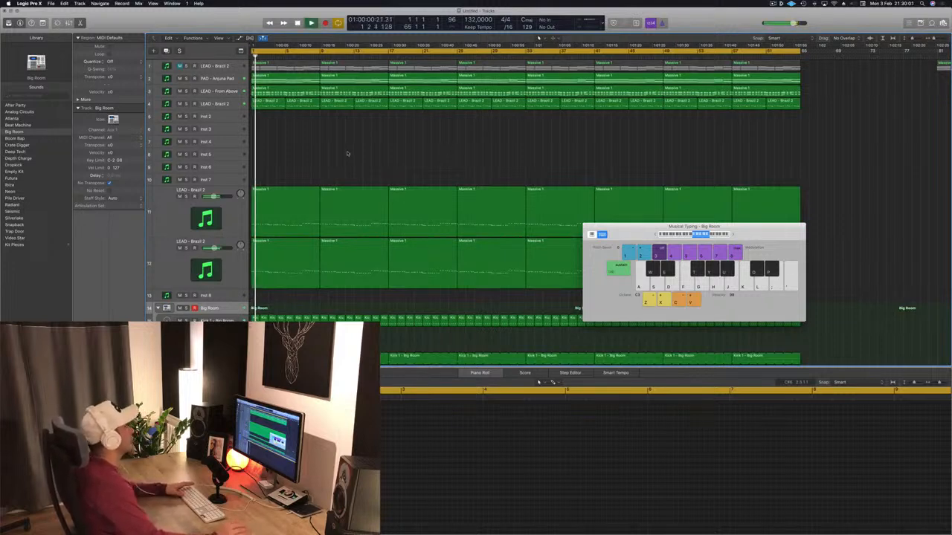
Delete the LEAD - Brazil 2 regions on track 4 in the first 16 bars.
left_click(208, 104)
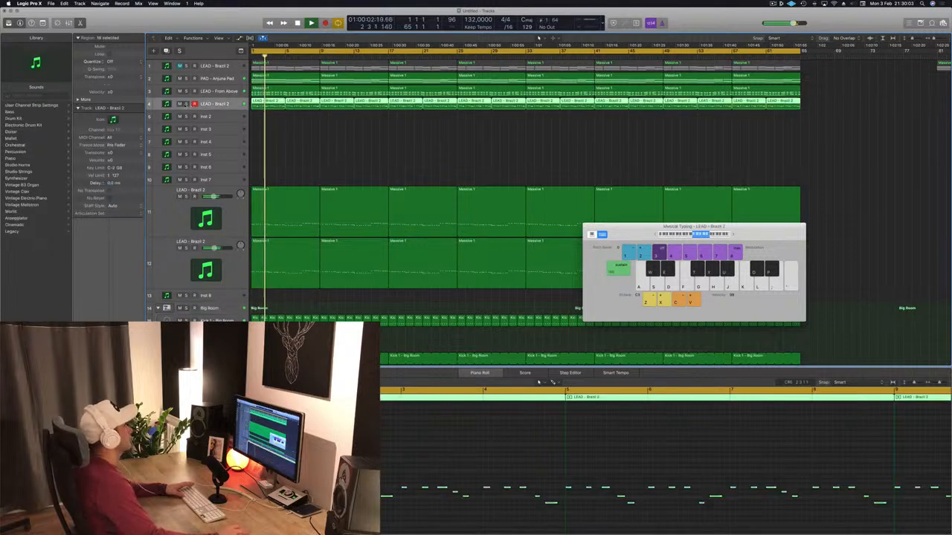
key("space")
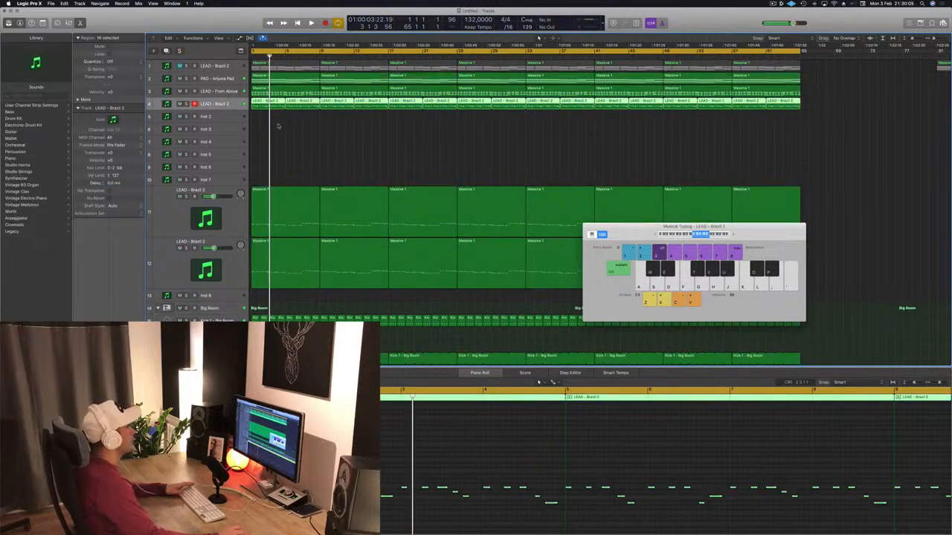
left_click_drag(278, 126, 380, 106)
key("Delete")
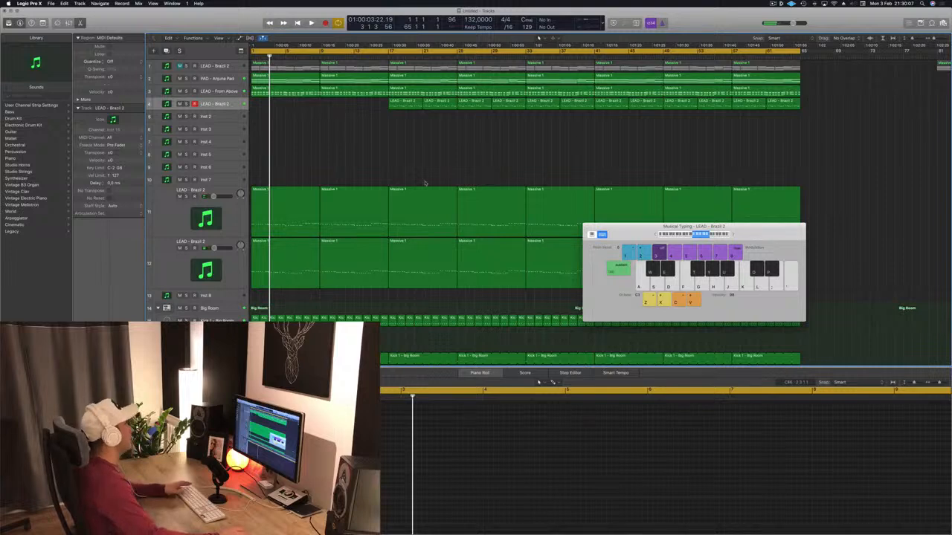
Delete the Massive 1 regions on tracks 11 and 12 in the first 16 bars.
scroll(425, 181, "down", 4)
key("space")
scroll(355, 121, "up", 4)
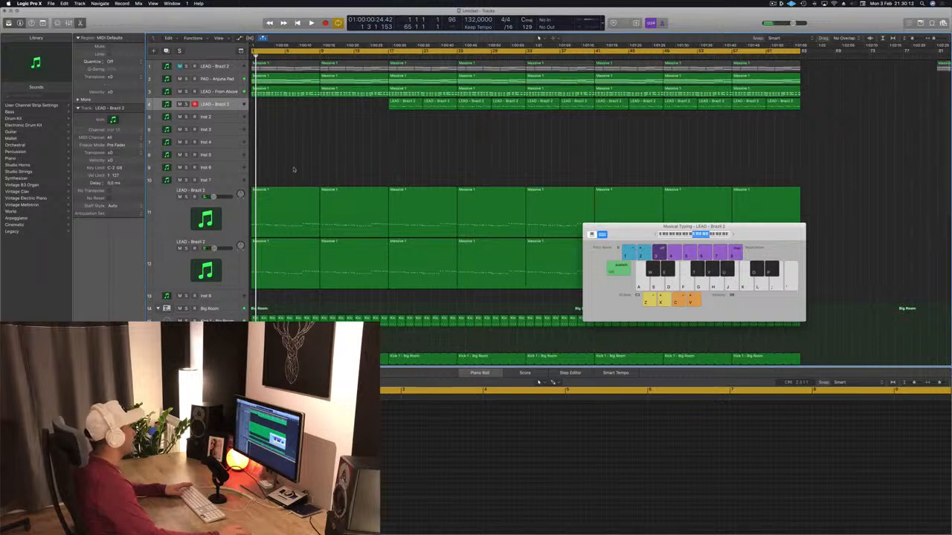
left_click_drag(301, 163, 324, 288)
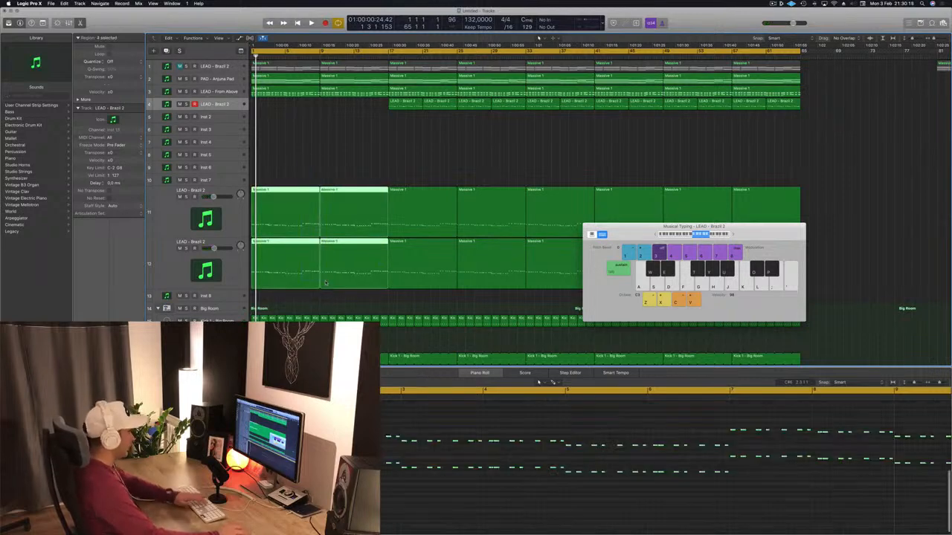
key("Delete")
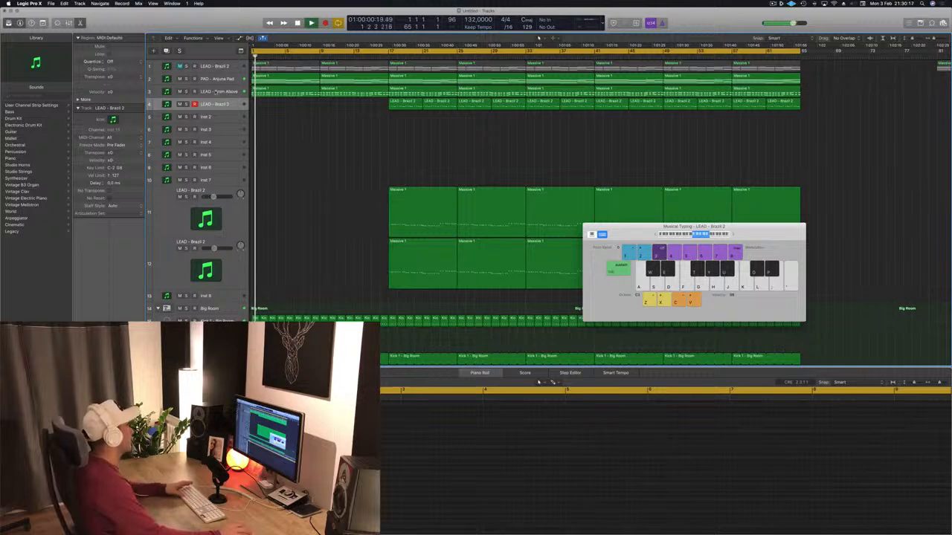
Delete the first two Massive 1 regions on track 3, LEAD - From Above, clearing bars 1 to 16.
left_click(292, 94)
key("Delete")
key("Delete")
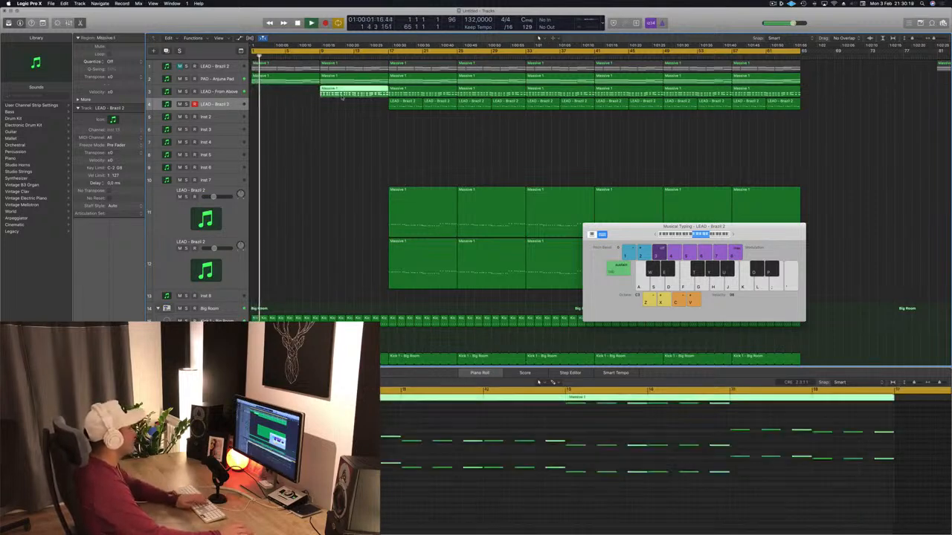
Play the thinned-out intro and examine the remaining pad and Big Room drum tracks, selecting Kick 1.
key("space")
scroll(326, 118, "down", 5)
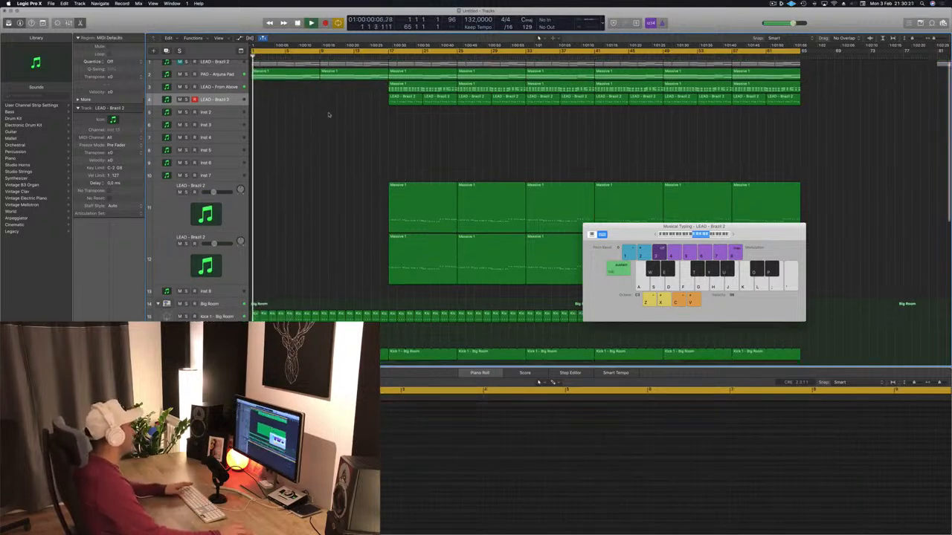
key("space")
scroll(325, 152, "up", 3)
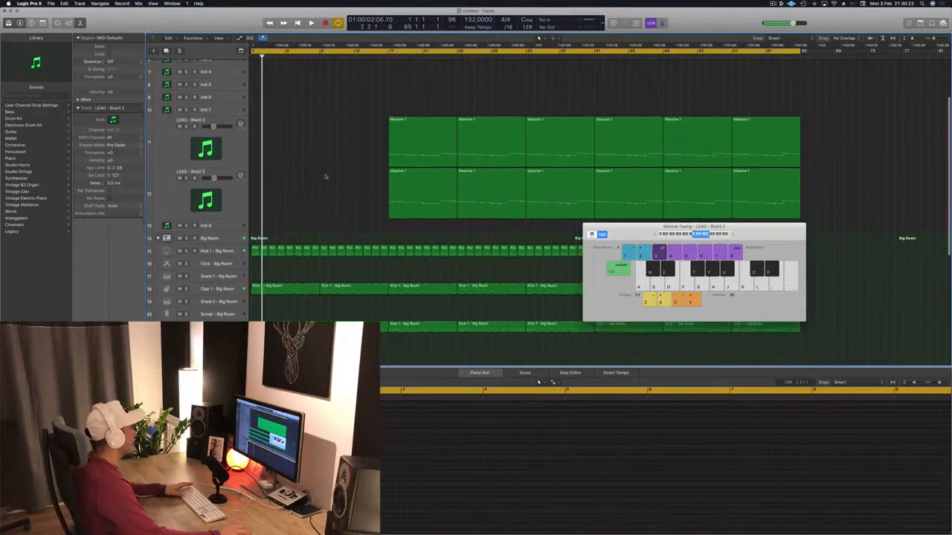
scroll(325, 176, "down", 5)
key("space")
left_click(232, 209)
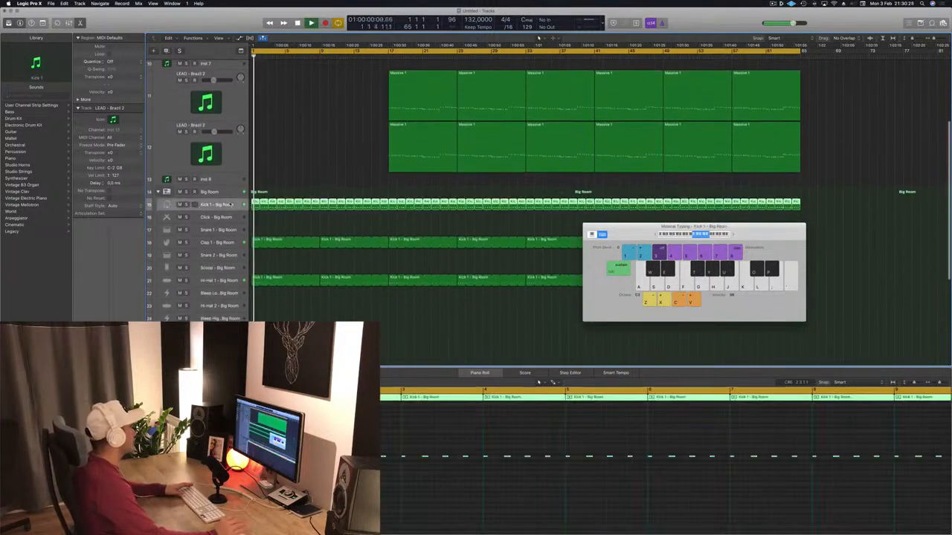
scroll(316, 156, "up", 5)
scroll(297, 126, "down", 1)
key("space")
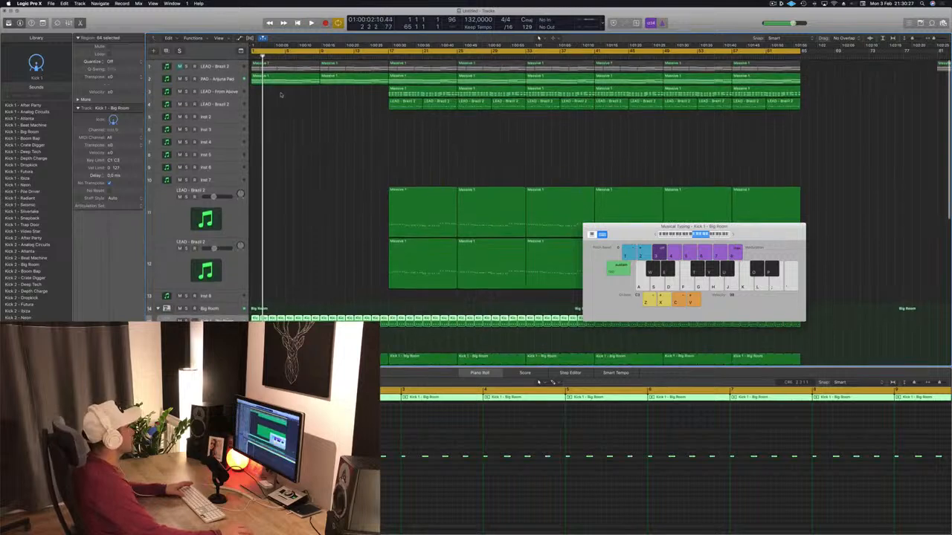
Open the Sylenth1 window of track 2, PAD - Anjuna Pad, and audition its Filter Control cutoff during playback.
left_click(223, 79)
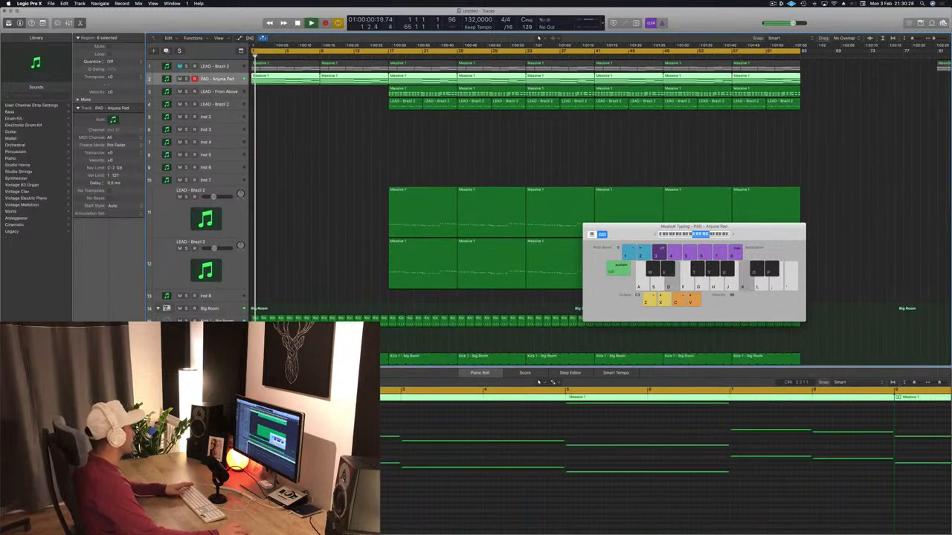
key("v")
left_click_drag(621, 127, 722, 130)
key("space")
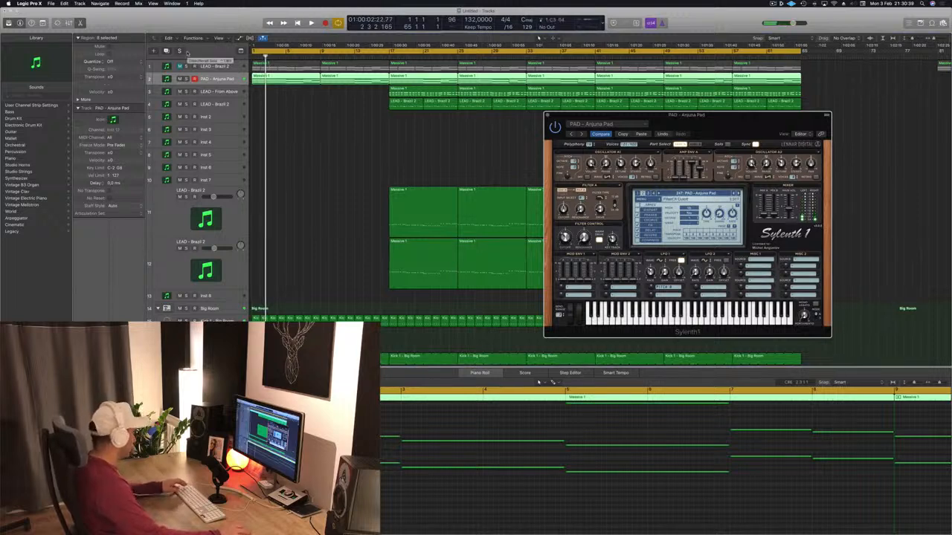
Show track automation and display the Sylenth1 FilterCtl Cutoff lane on PAD - Anjuna Pad.
left_click(373, 156)
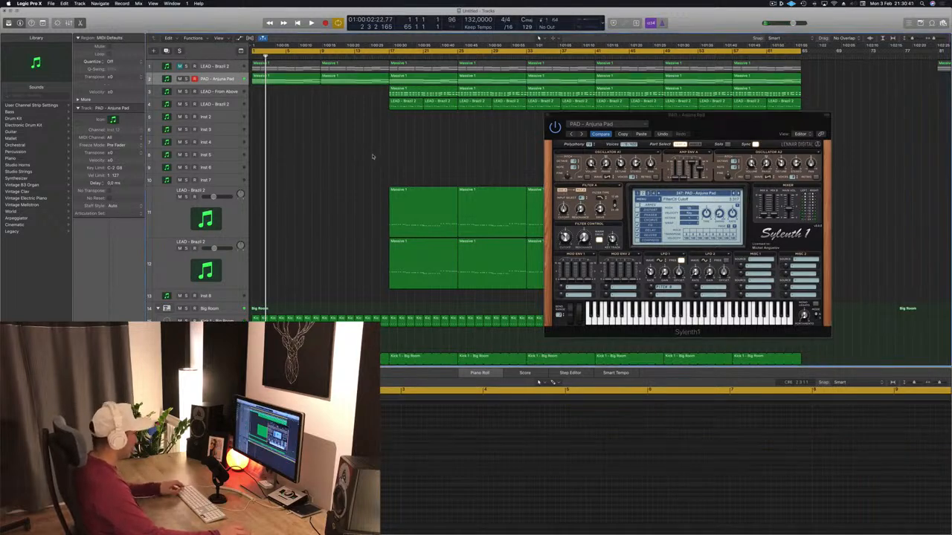
key("a")
scroll(268, 164, "up", 2)
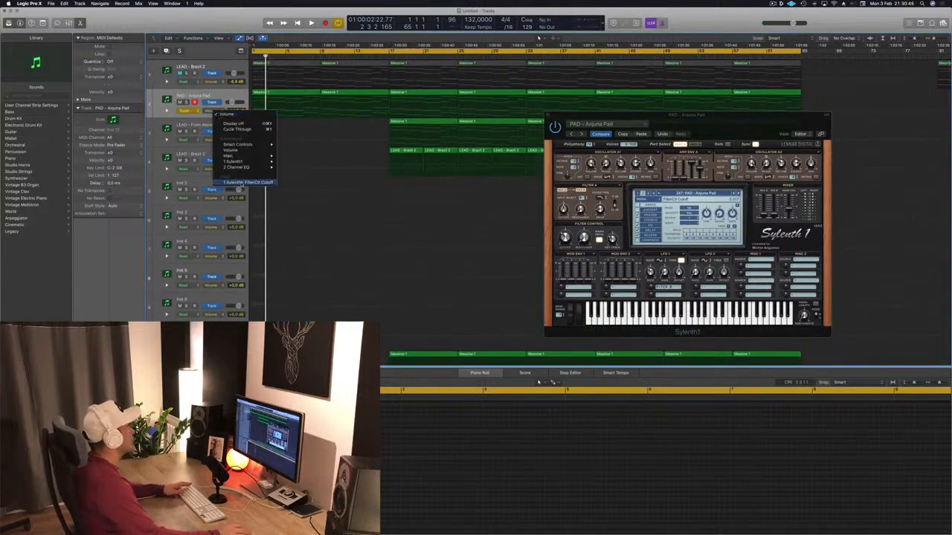
left_click(245, 183)
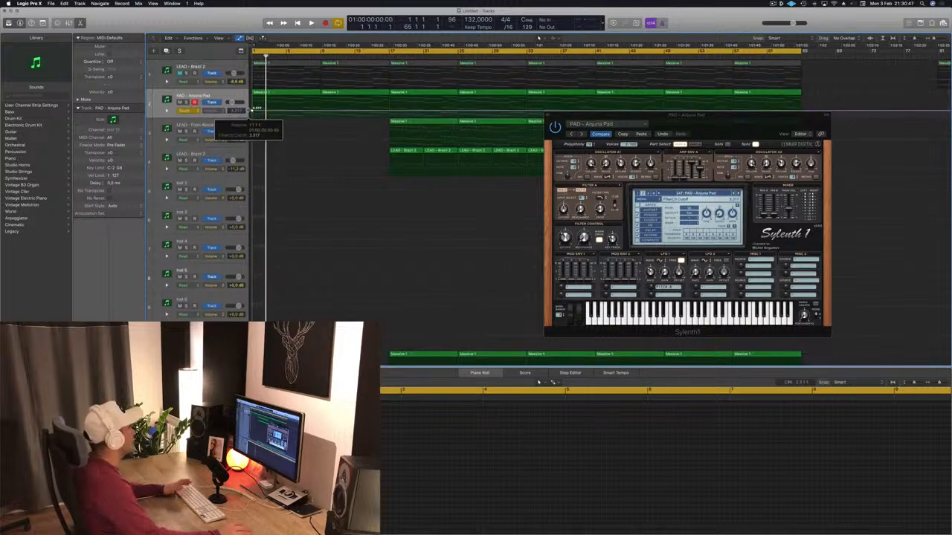
Set the pad's automation mode to Read and draw a gentle FilterCtl Cutoff rise from bar 1 to a point at bar 9.
key("space")
left_click(194, 113)
left_click(275, 114)
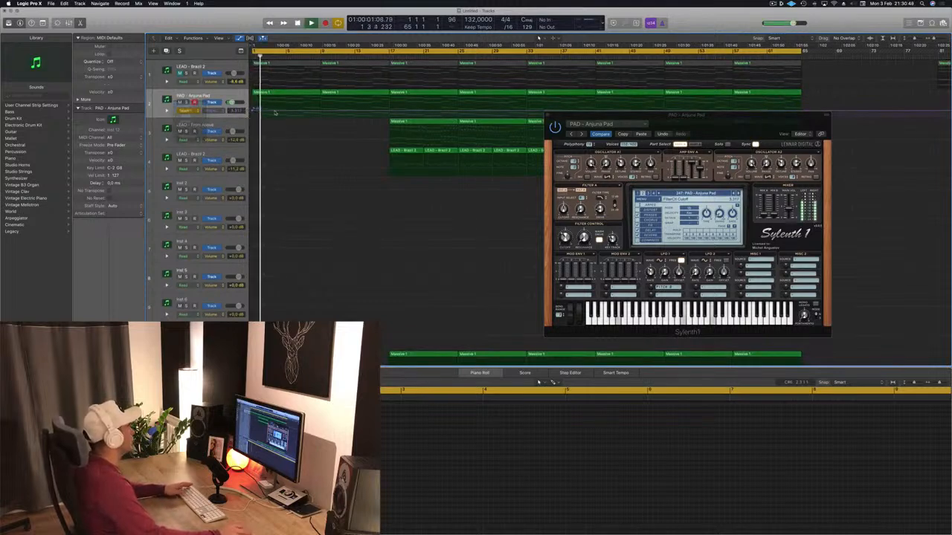
left_click(321, 113)
key("space")
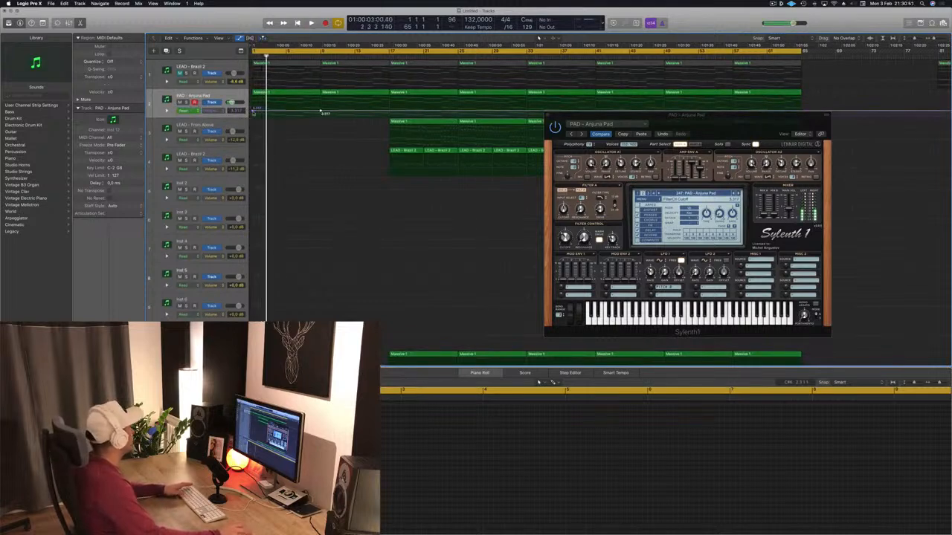
left_click_drag(253, 113, 252, 115)
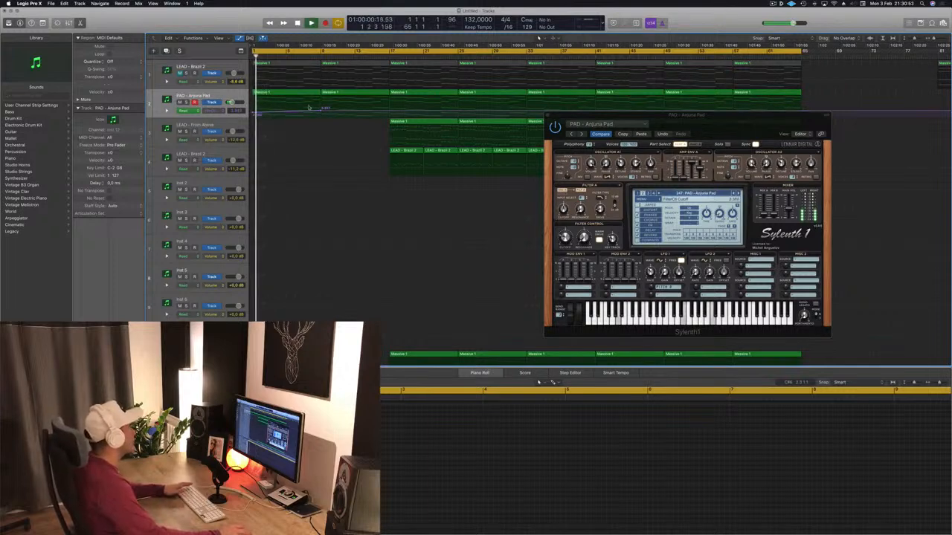
Raise the FilterCtl Cutoff automation point at bar 9 of PAD - Anjuna Pad slightly and close its Sylenth1 window.
left_click_drag(321, 110, 325, 106)
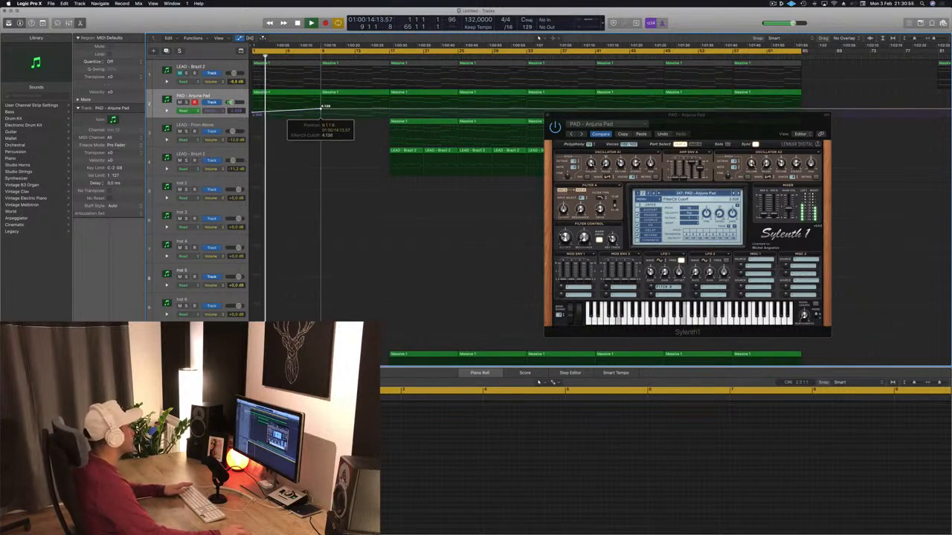
left_click_drag(552, 116, 571, 113)
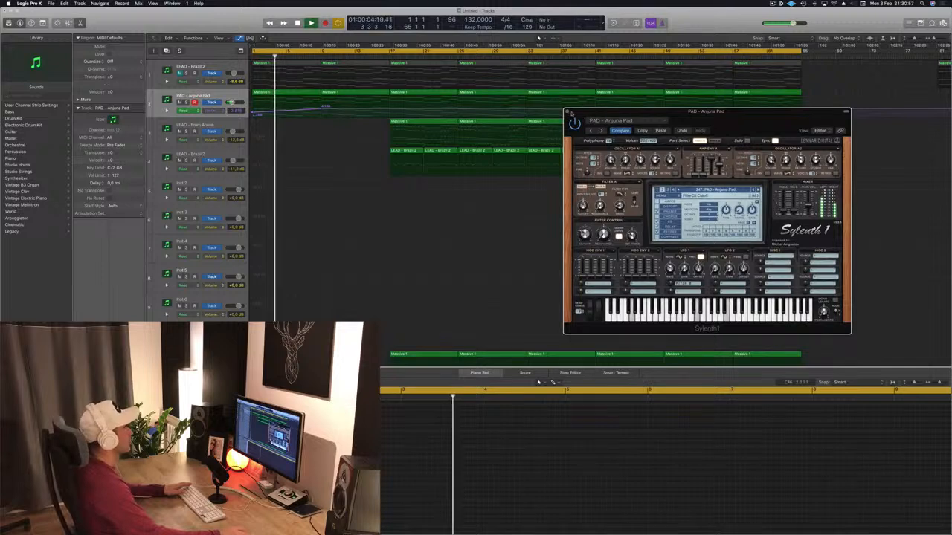
left_click(568, 112)
Replay the intro from the start and examine the arrangement from the lead tracks down to the Big Room drums.
scroll(324, 185, "down", 5)
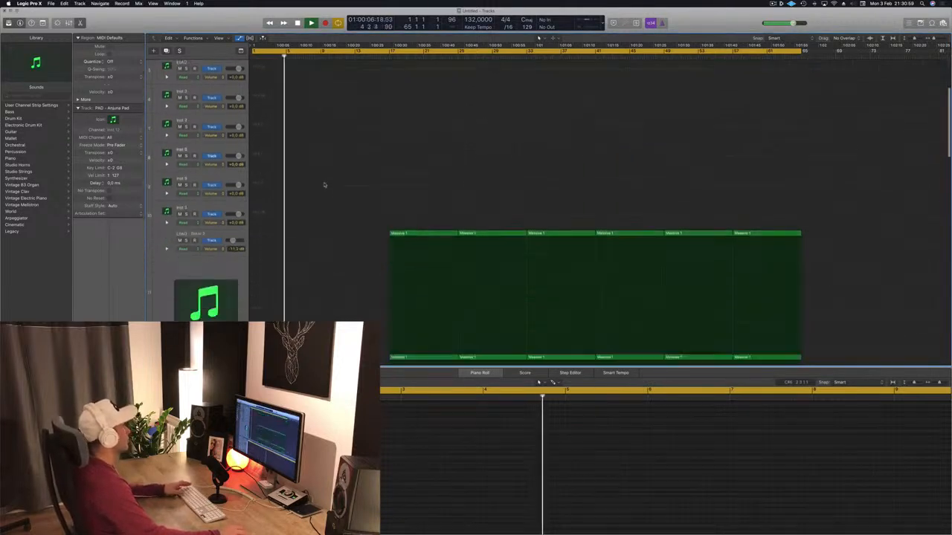
scroll(327, 183, "down", 10)
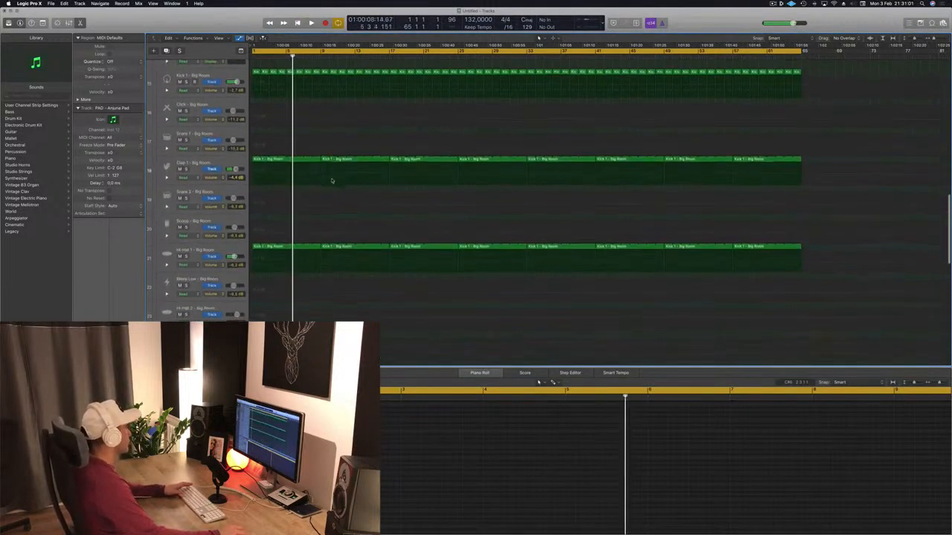
scroll(332, 180, "down", 8)
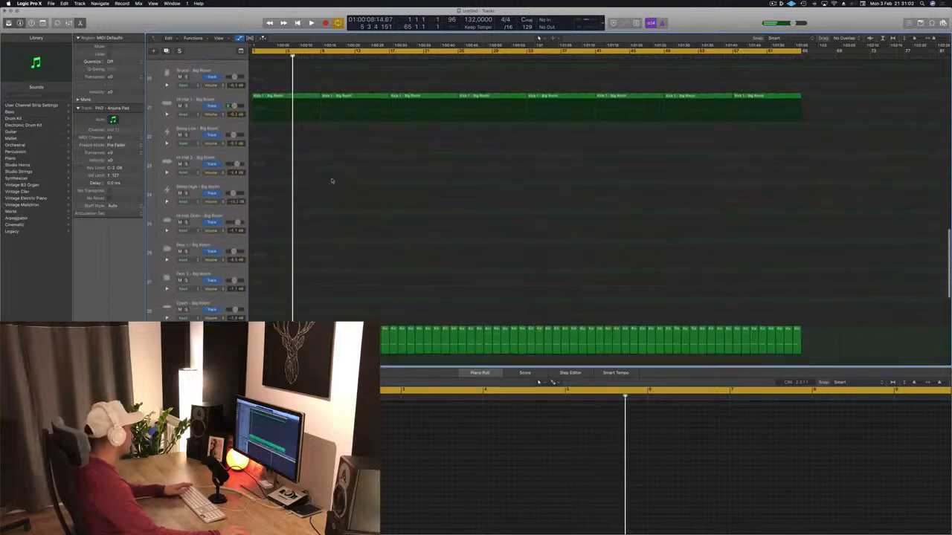
scroll(332, 180, "down", 3)
scroll(332, 180, "up", 20)
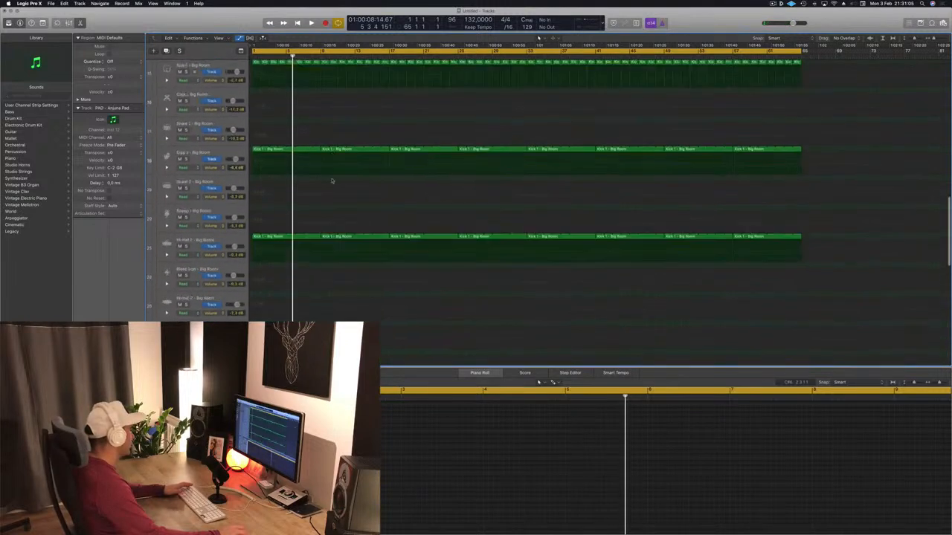
key("Return")
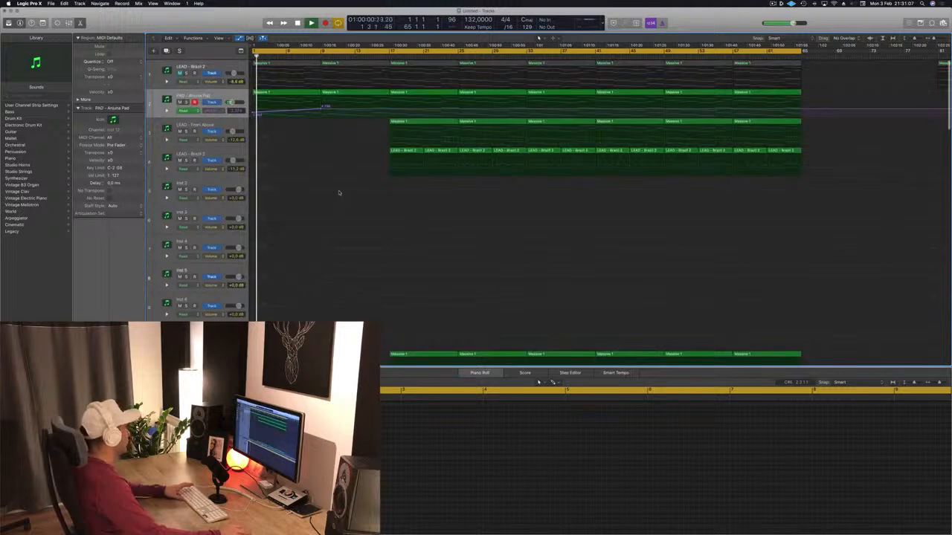
scroll(341, 198, "down", 6)
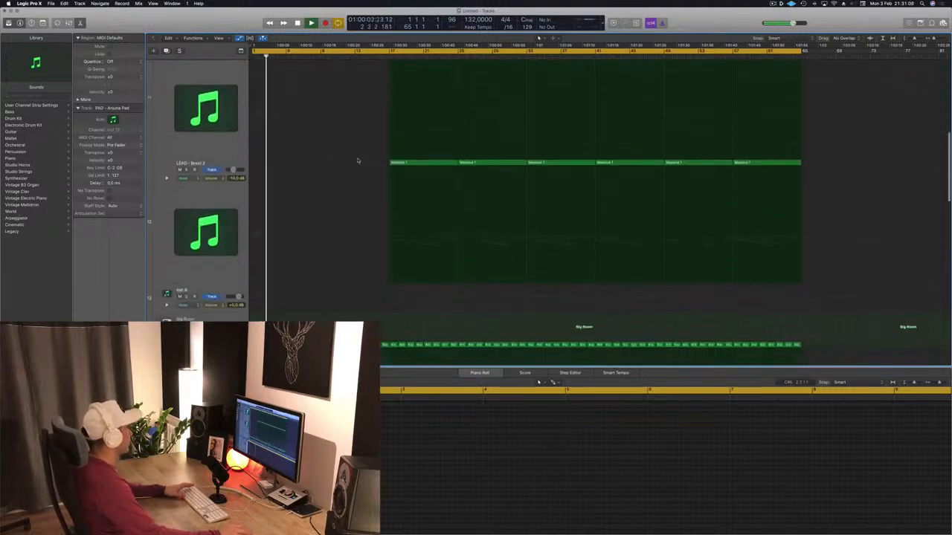
scroll(357, 170, "up", 3)
scroll(356, 167, "down", 6)
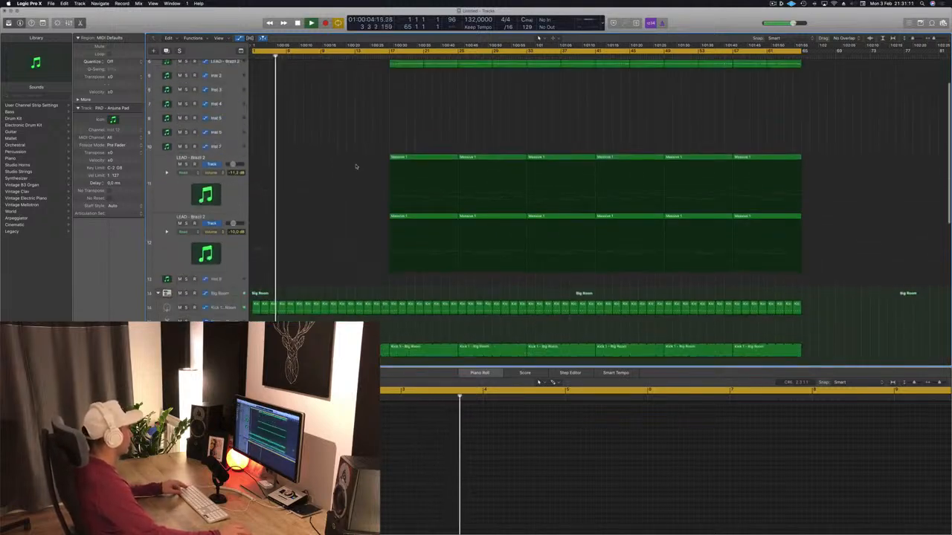
scroll(349, 179, "down", 4)
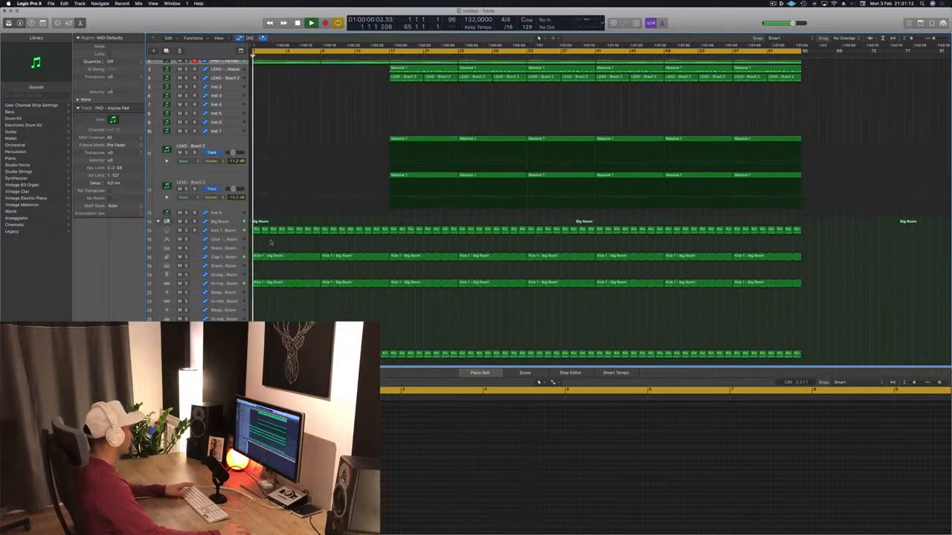
Audition the Big Room Clap 1 and Kick 1 tracks in solo, clearing each solo.
left_click(186, 257)
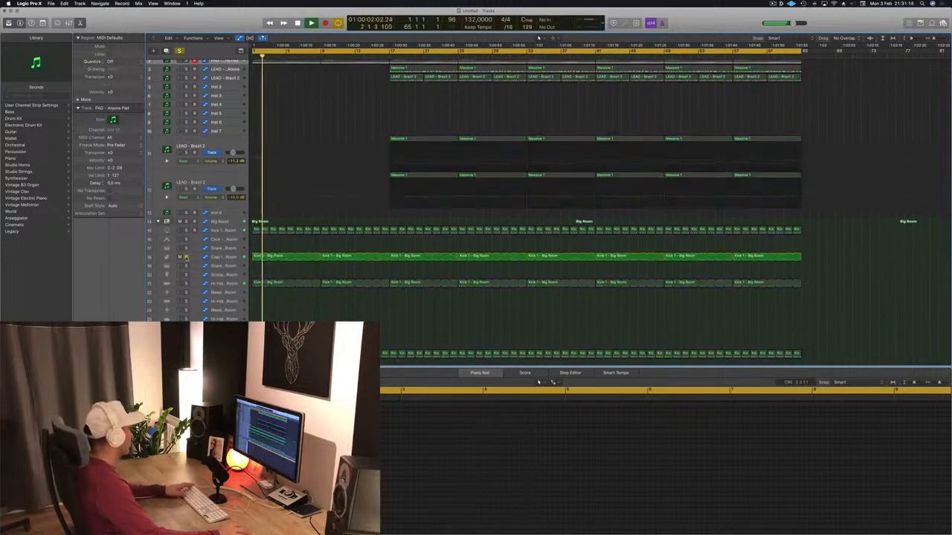
left_click(186, 257)
key("space")
left_click(187, 231)
left_click(186, 231)
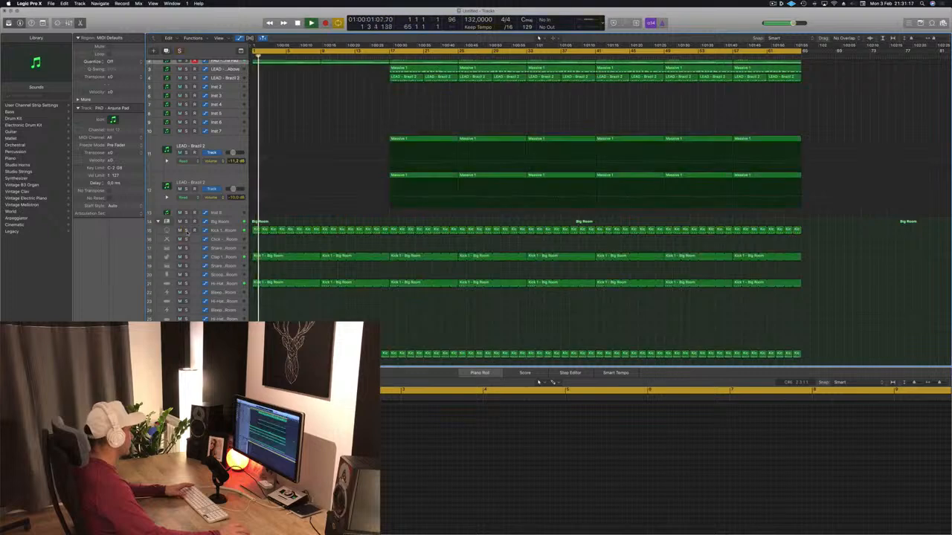
Restart playback and audition track 2, PAD - Anjuna Pad, in solo, then clear the solo.
scroll(215, 257, "up", 2)
key("space")
key("space")
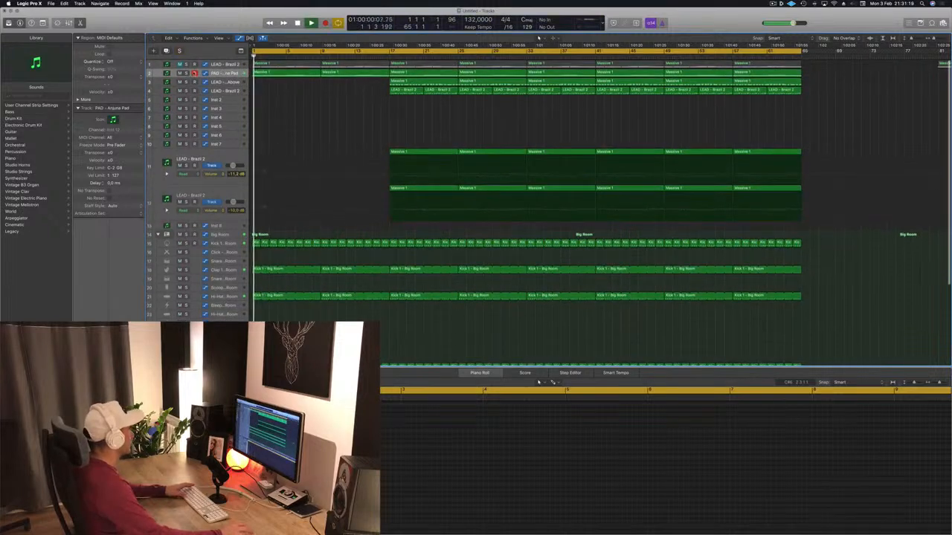
left_click(186, 73)
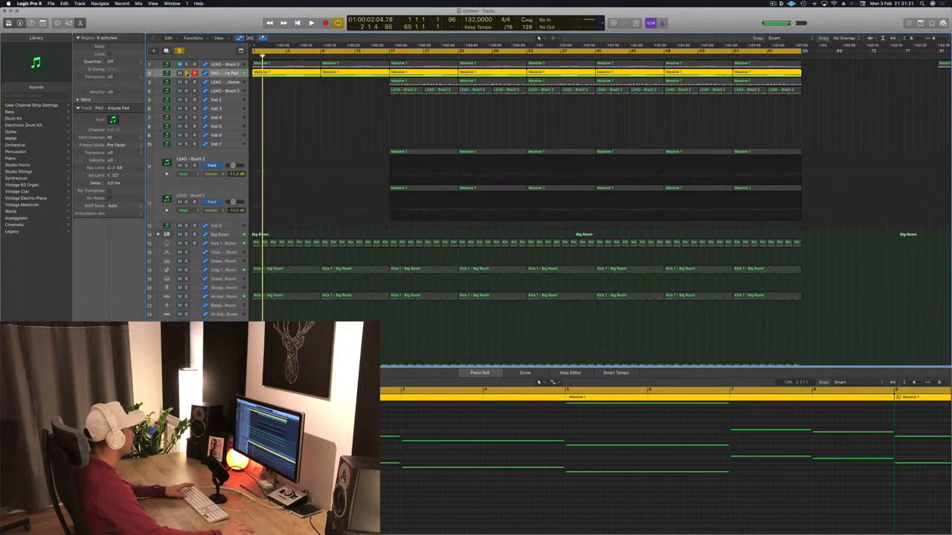
left_click(186, 72)
Audition the Big Room snare on track 31 in solo and clear the solo.
scroll(299, 124, "down", 5)
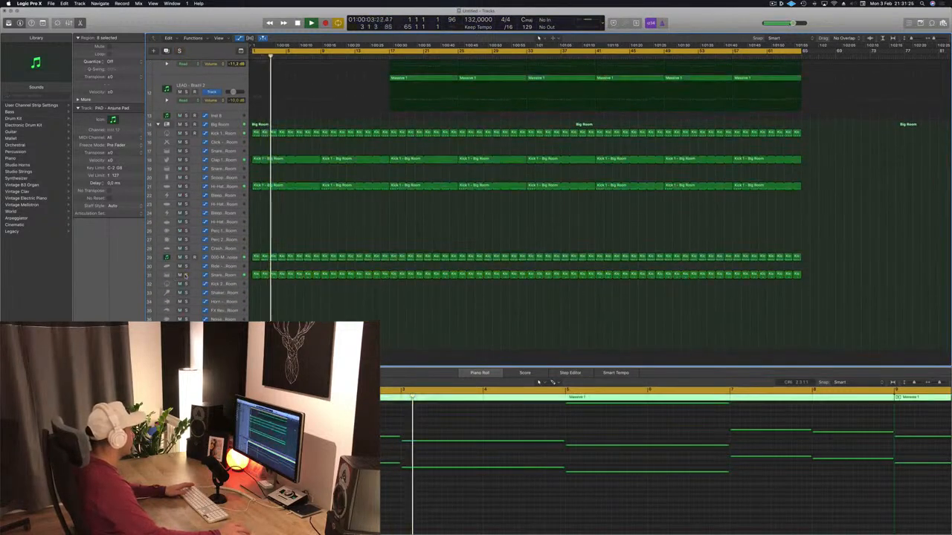
left_click(186, 275)
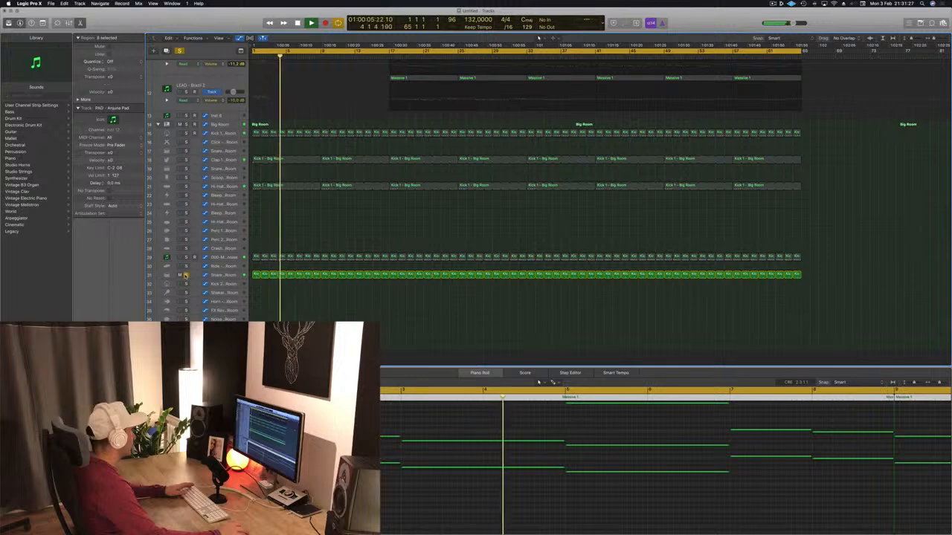
left_click(186, 275)
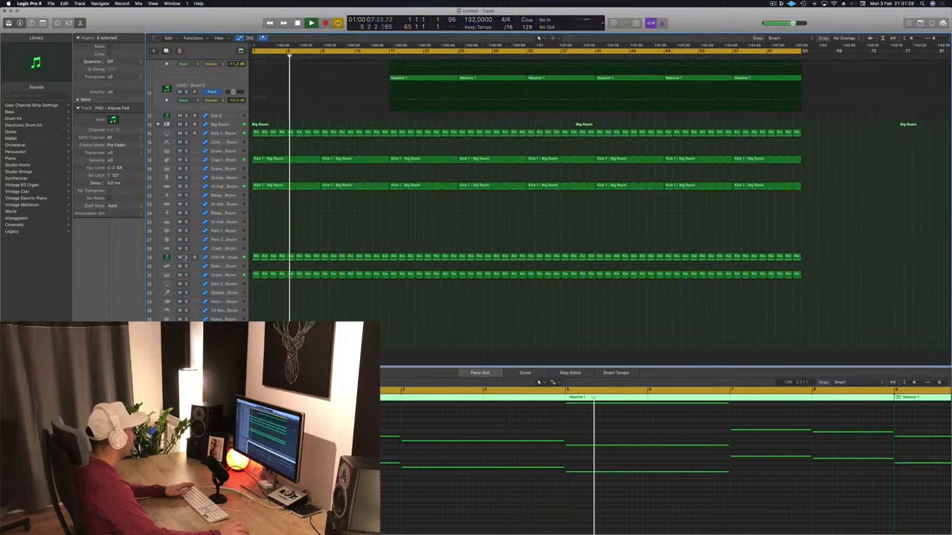
Solo and select track 29, 000-Mega Saw Riser With noise, replay it from the start, and clear the solo.
left_click(186, 257)
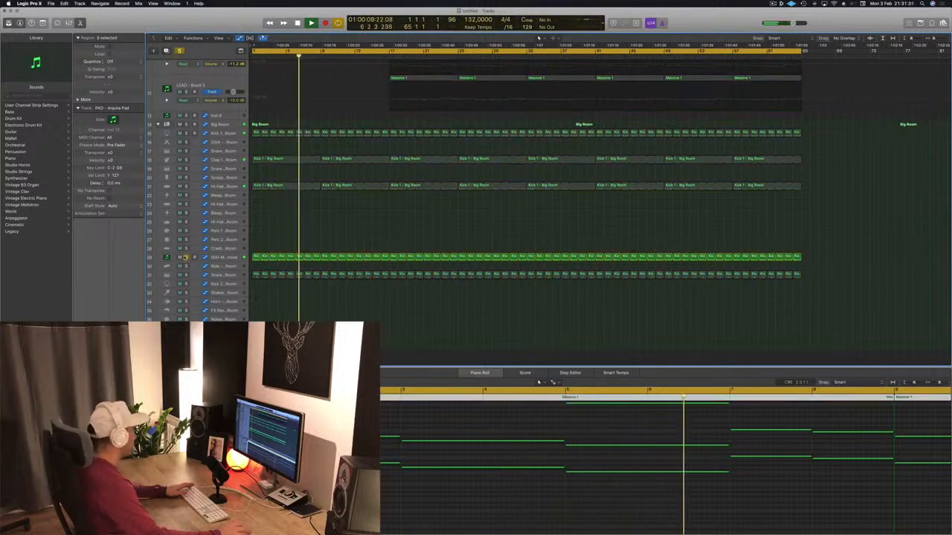
left_click(223, 257)
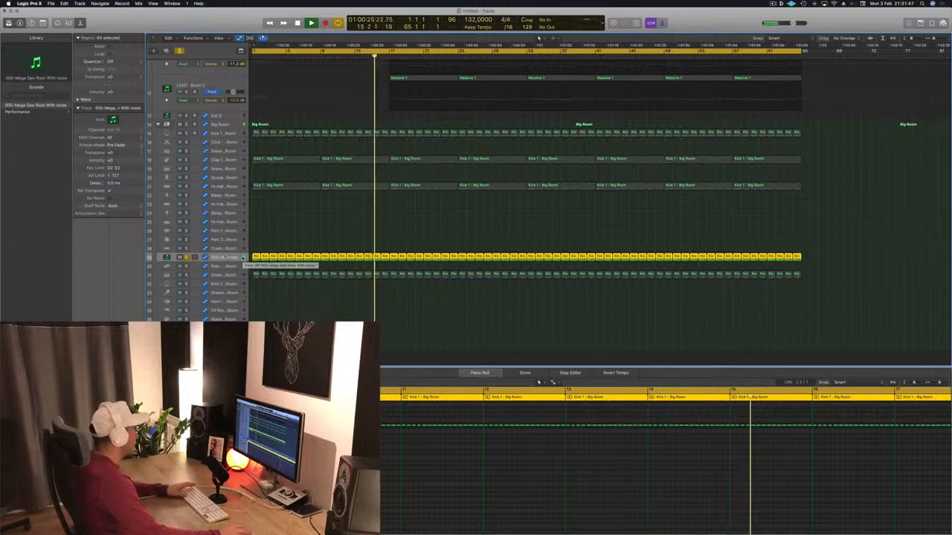
key("space")
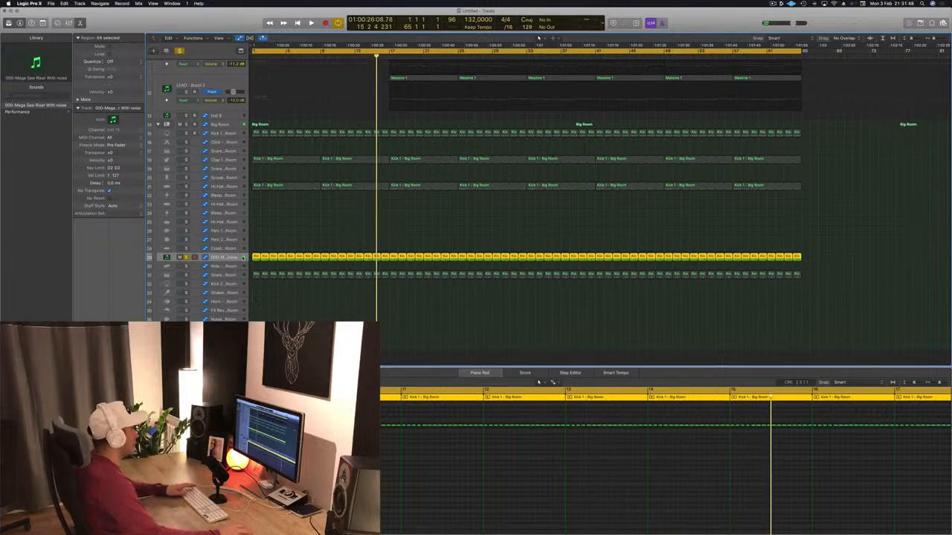
key("Return")
key("space")
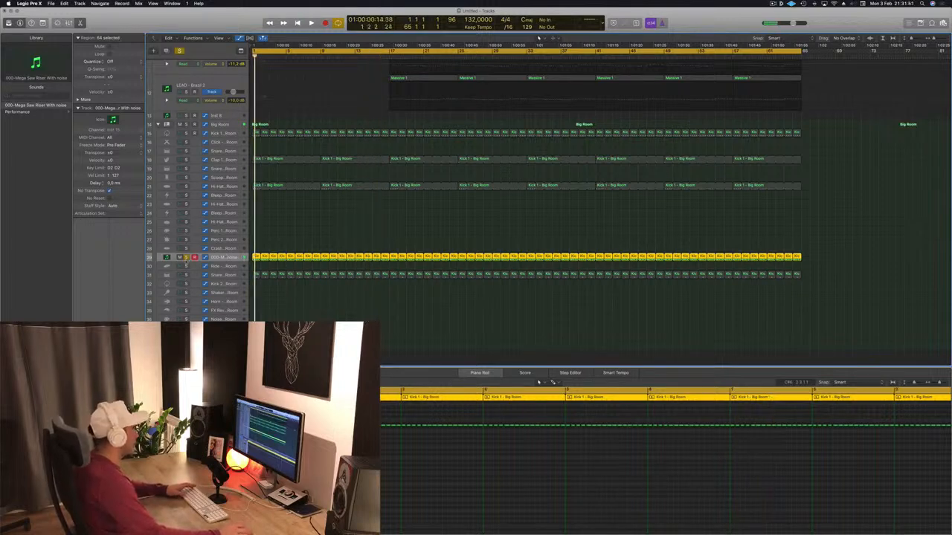
left_click(185, 259)
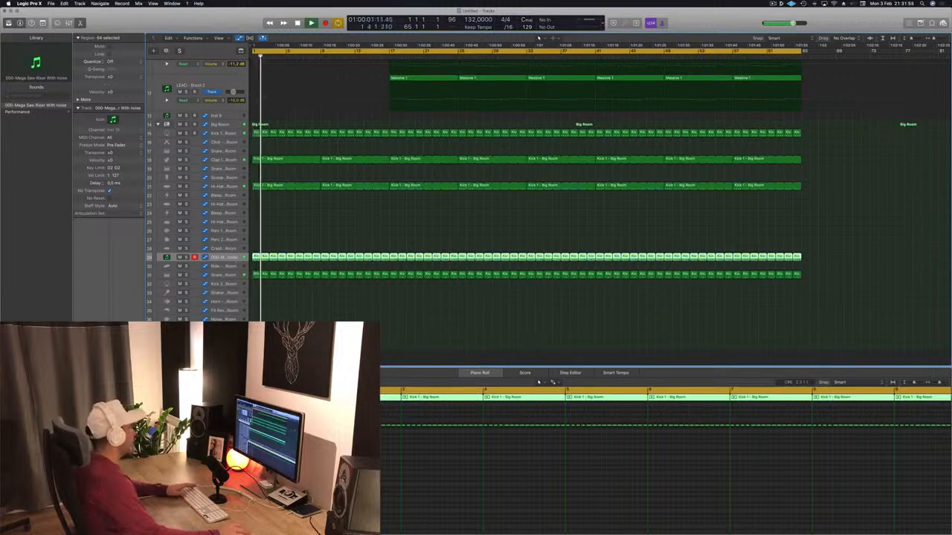
Open the Sylenth1 window of 000-Mega Saw Riser With noise, review its Rizer 2 Winds preset during playback, and close it.
key("v")
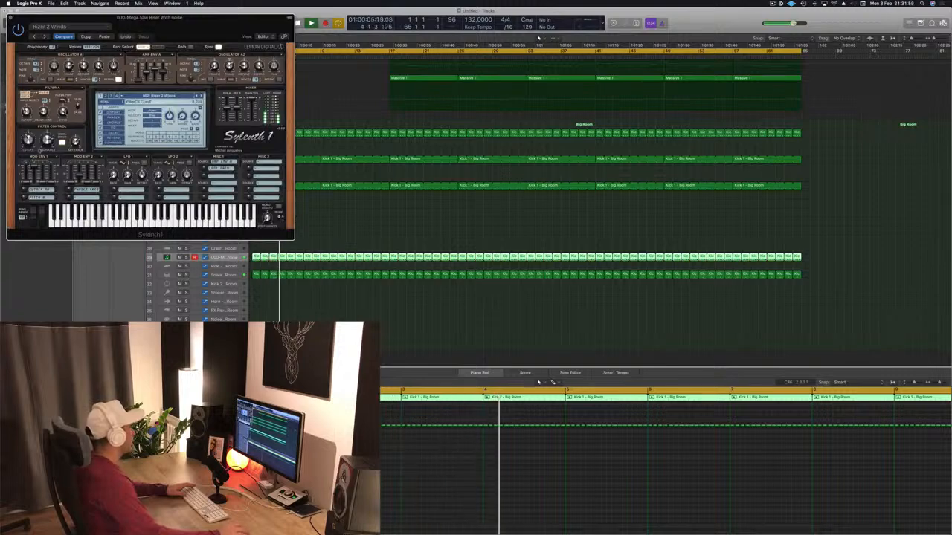
left_click_drag(192, 18, 806, 121)
scroll(441, 186, "up", 5)
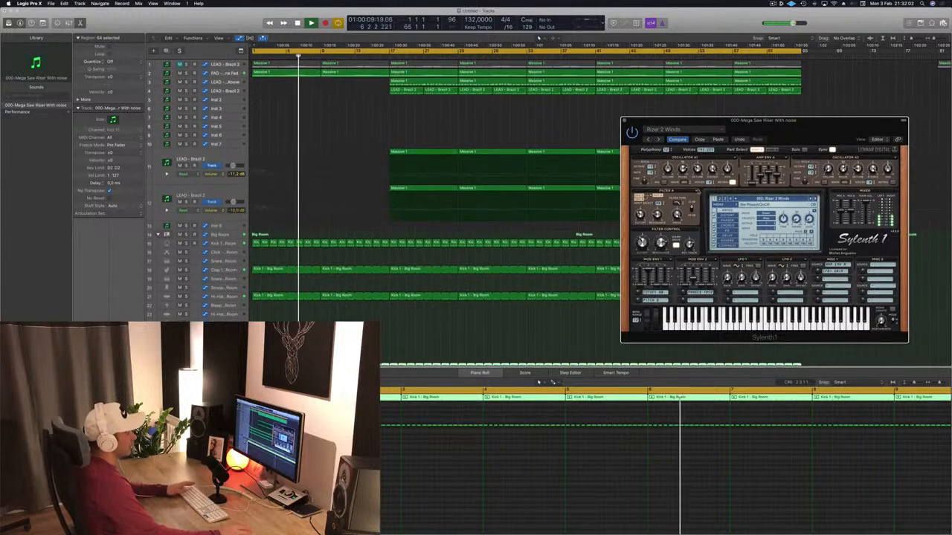
left_click_drag(652, 125, 606, 128)
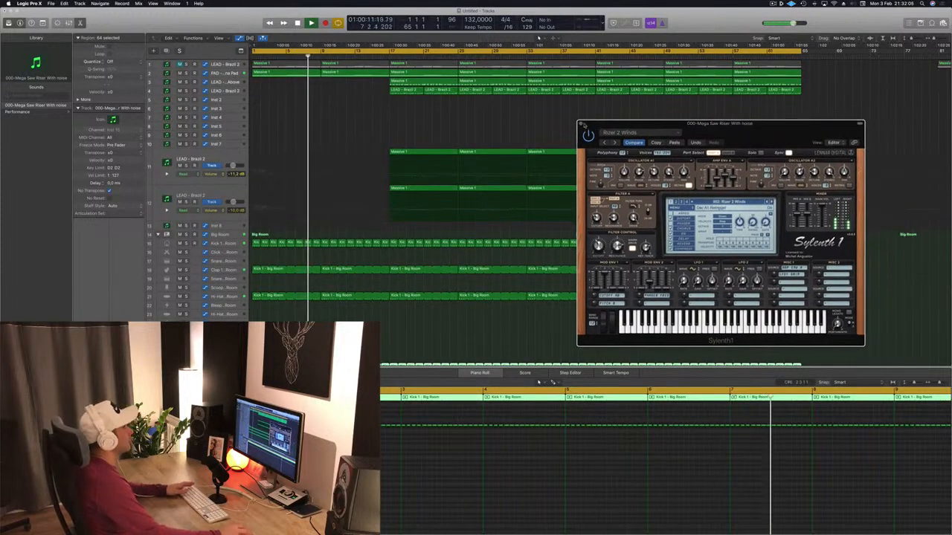
left_click(581, 124)
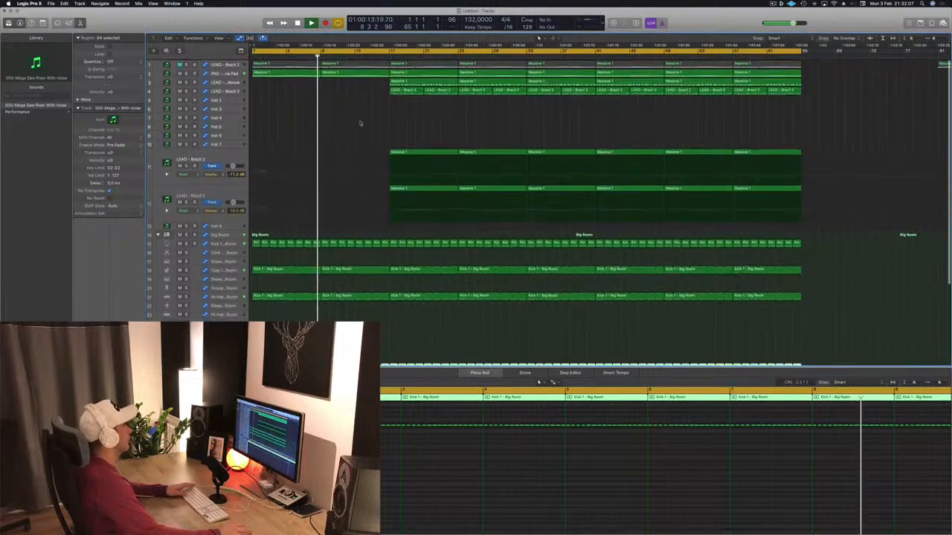
Copy the Massive 1 region at bar 17 of track 11, LEAD - Brazil 2, to bar 9 and select that track.
key("Return")
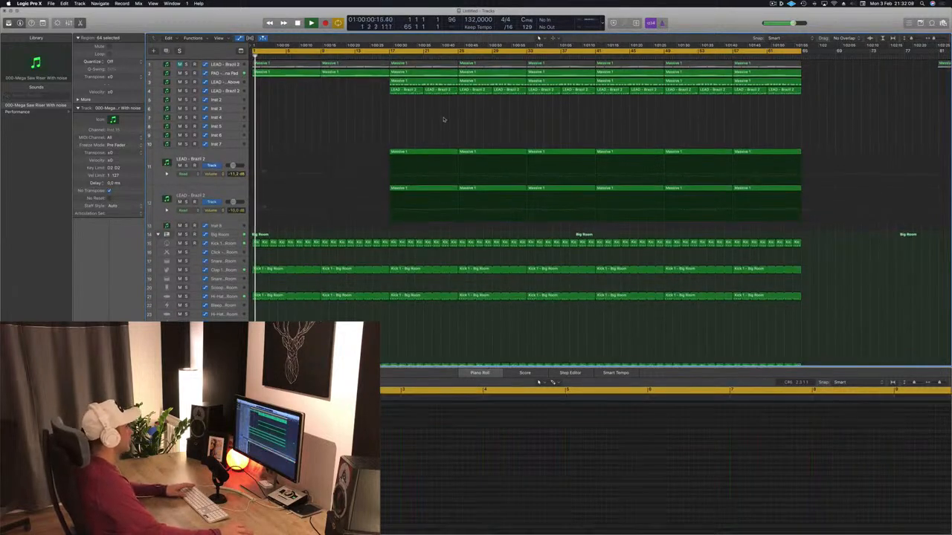
left_click_drag(436, 155, 368, 156)
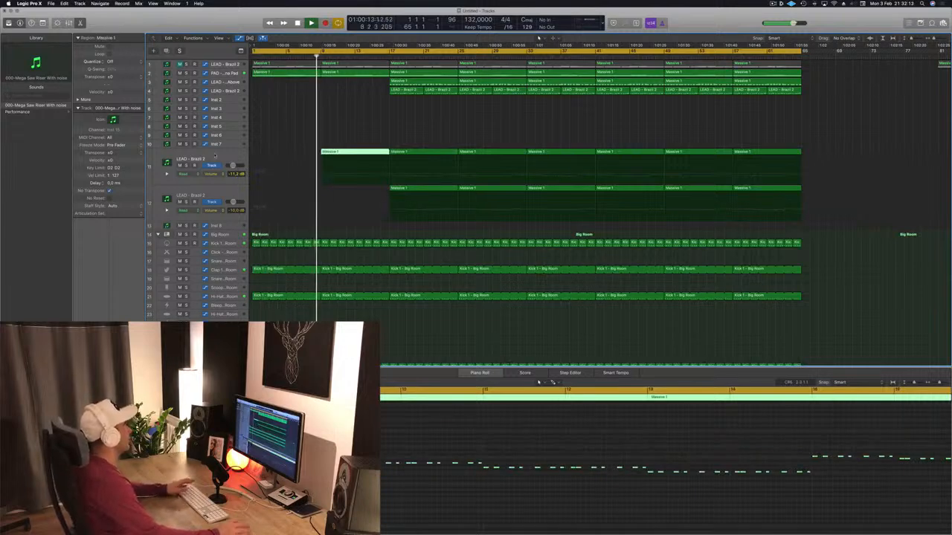
left_click(215, 156)
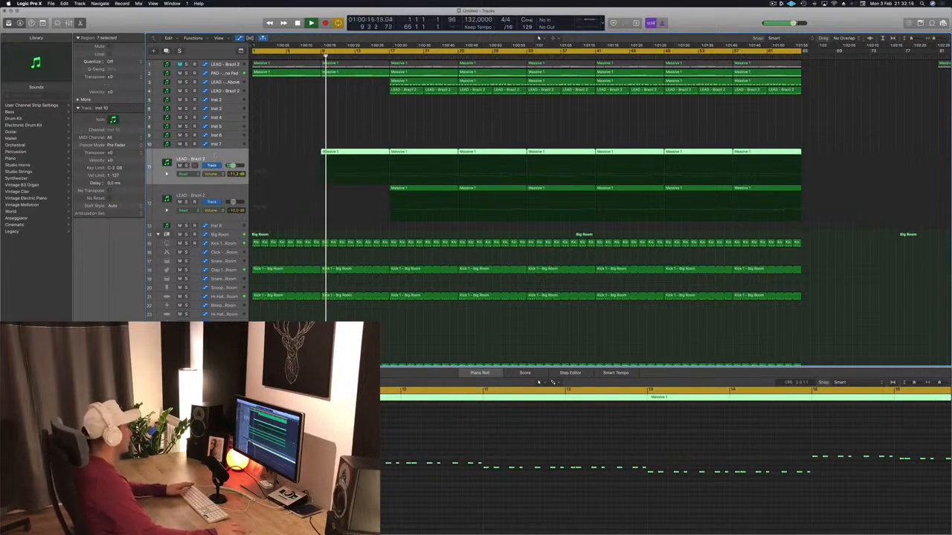
left_click(376, 112)
Delete the snare regions between bars 9 and 17 on Big Room track 31.
scroll(378, 112, "down", 2)
scroll(372, 278, "down", 5)
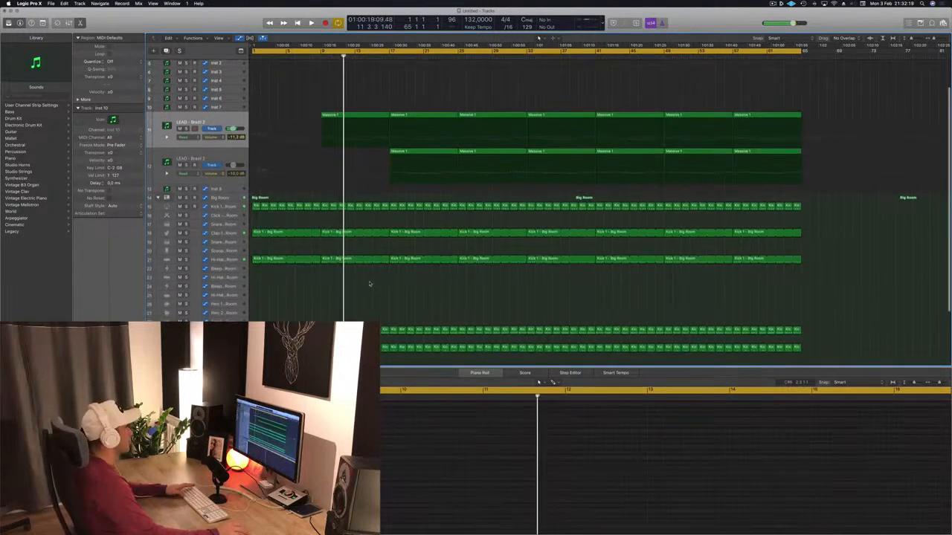
key("Return")
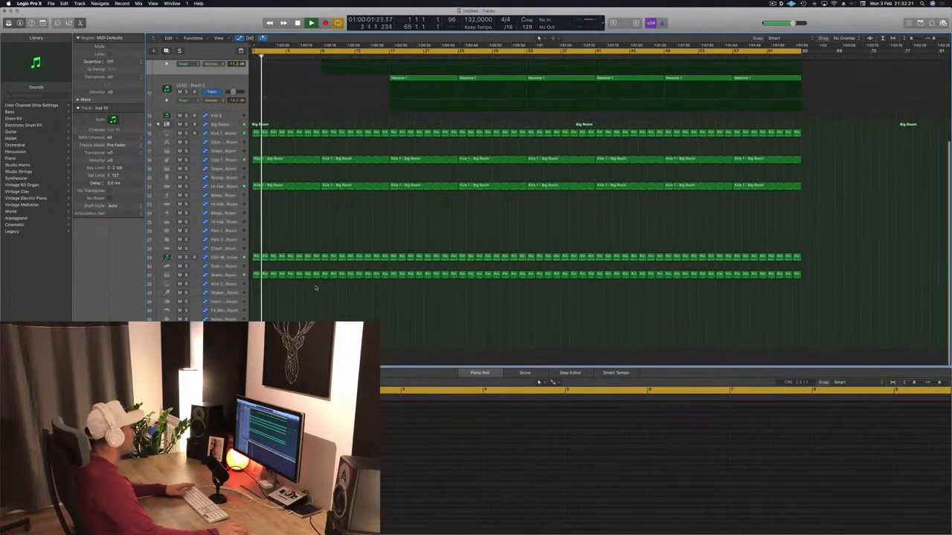
left_click_drag(329, 281, 392, 276)
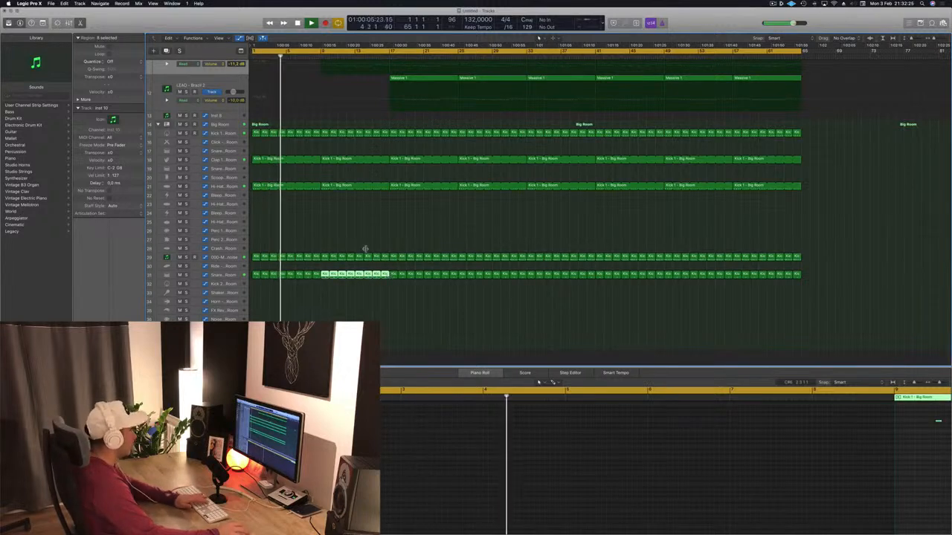
key("Delete")
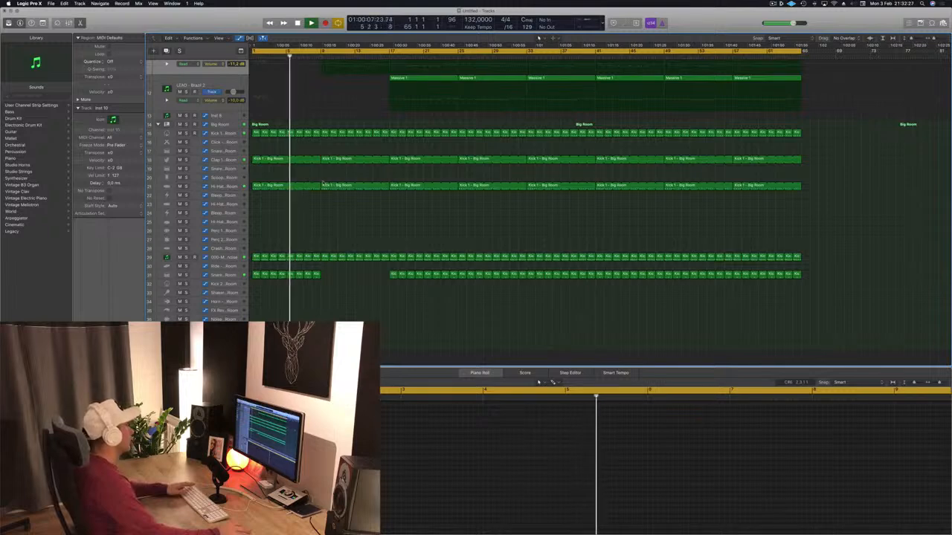
Delete the Hi-Hat 1 region between bars 9 and 17 on track 21.
left_click(324, 186)
key("Delete")
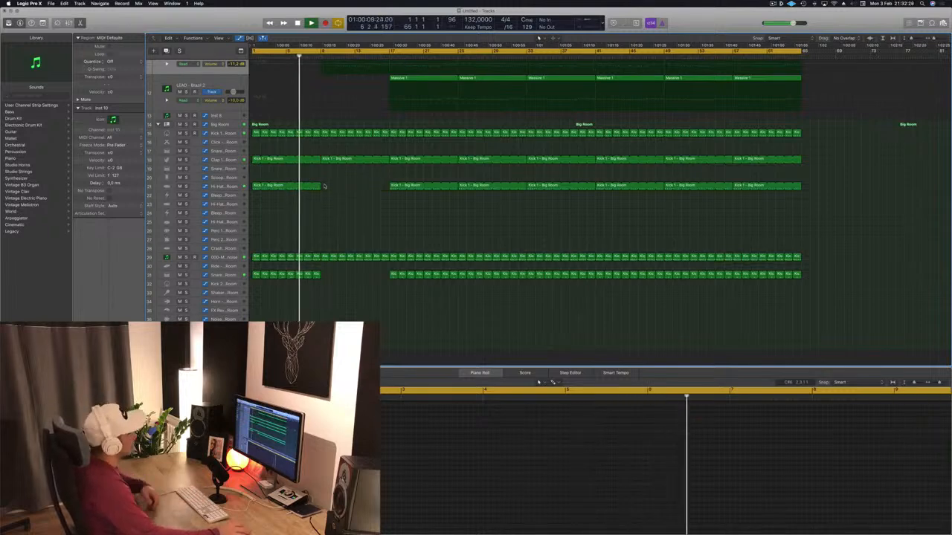
scroll(339, 193, "up", 1)
scroll(336, 118, "up", 6)
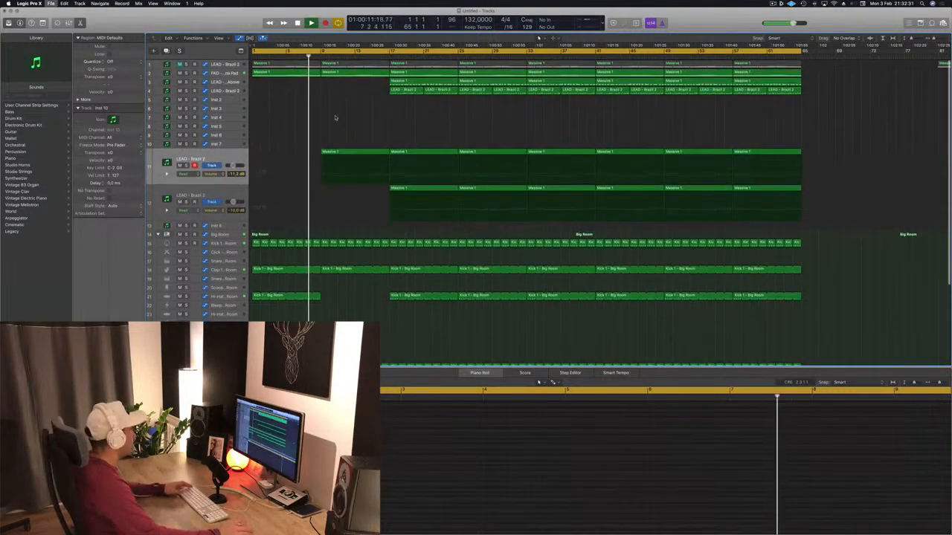
Save the project as Episode 55 guys and play the arrangement from the beginning.
key("super+s")
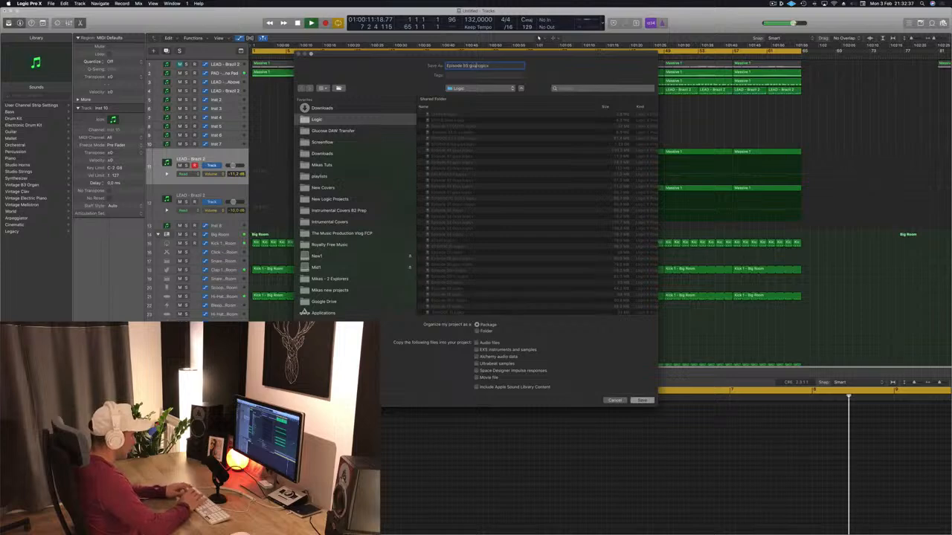
key("Return")
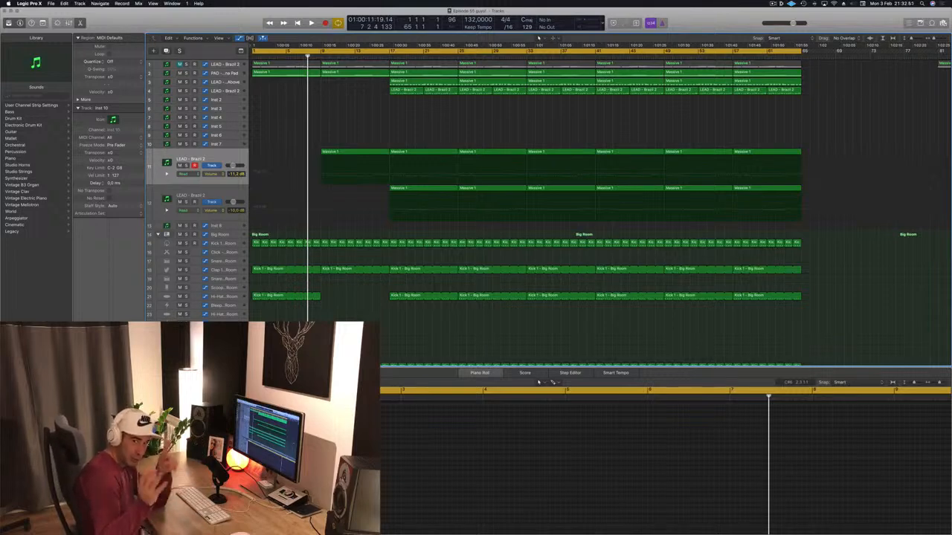
key("Return")
key("space")
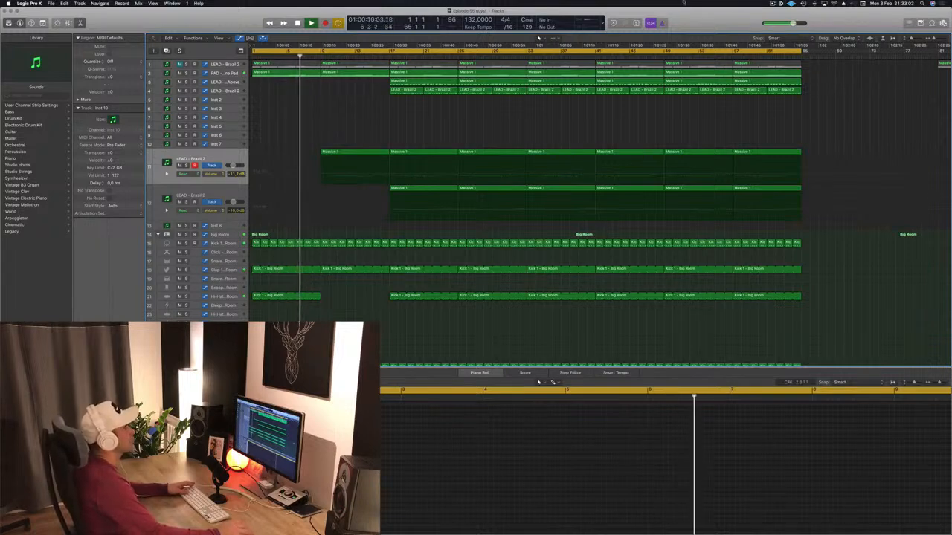
left_click(772, 4)
left_click(822, 111)
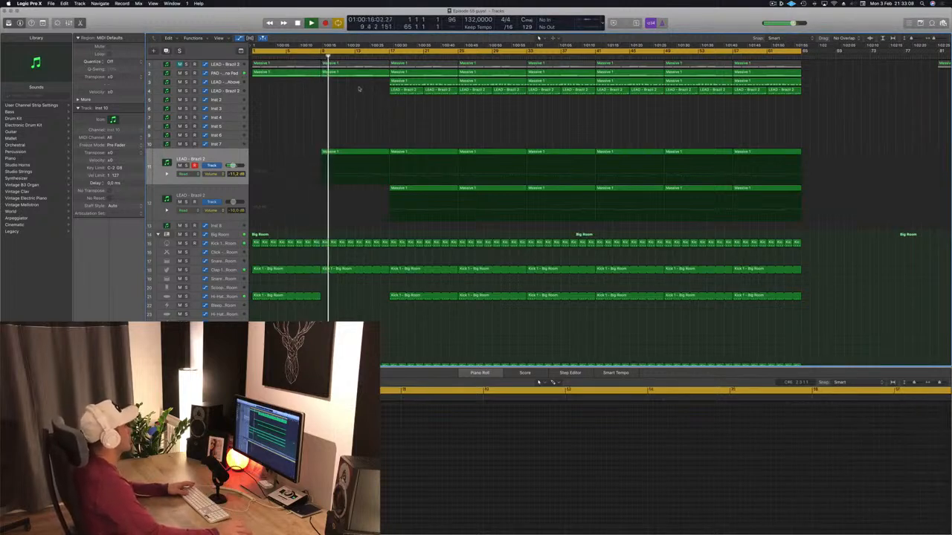
Select the PAD - Anjuna Pad track with its automation shown and enlarge it using Track Zoom.
left_click(228, 73)
key("a")
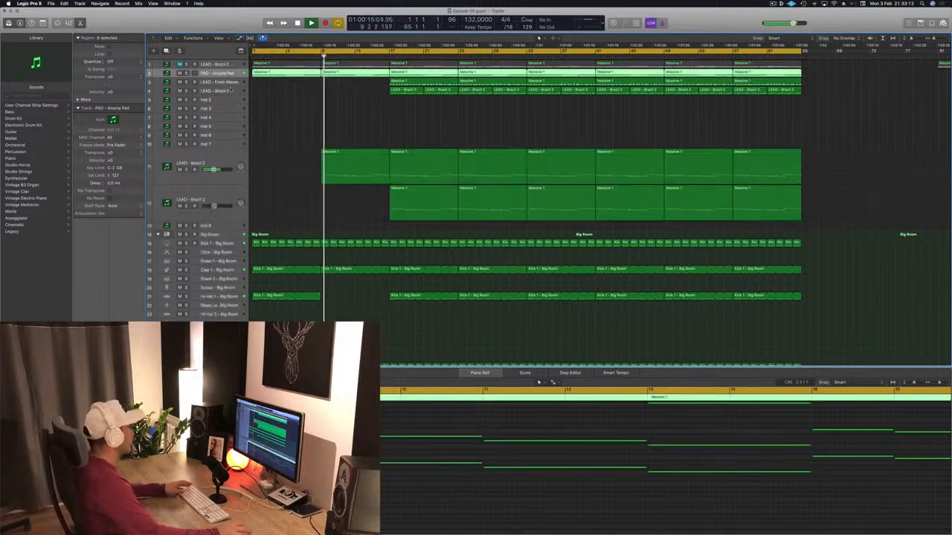
key("a")
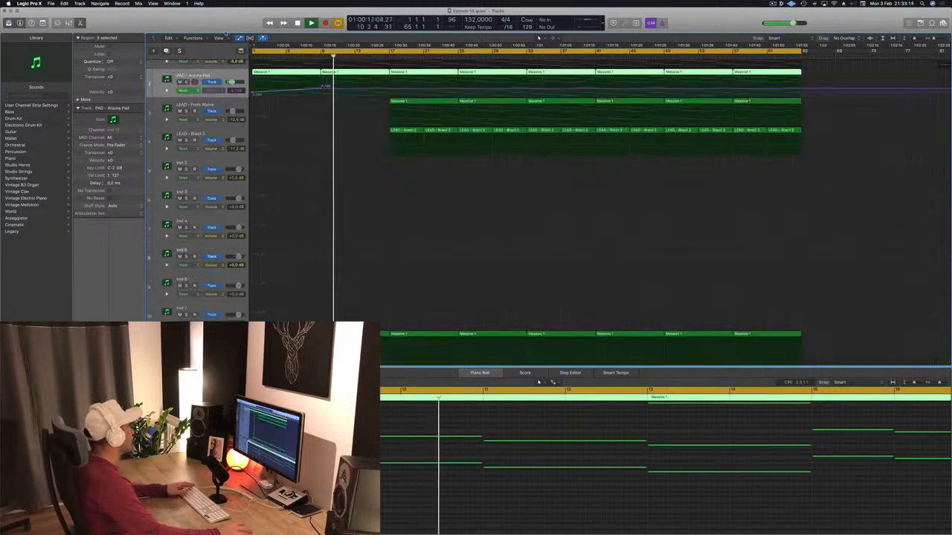
key("ctrl+alt+super+t")
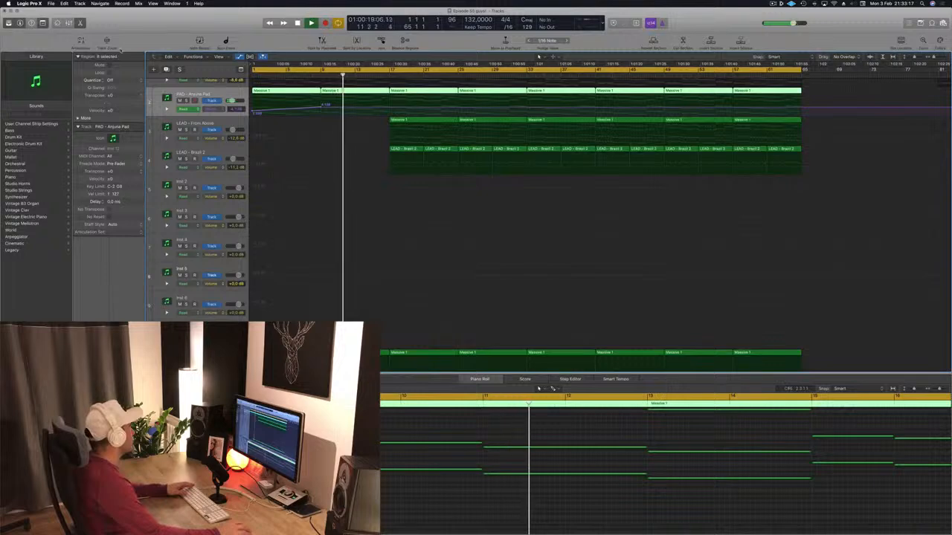
left_click(108, 42)
scroll(330, 226, "up", 2)
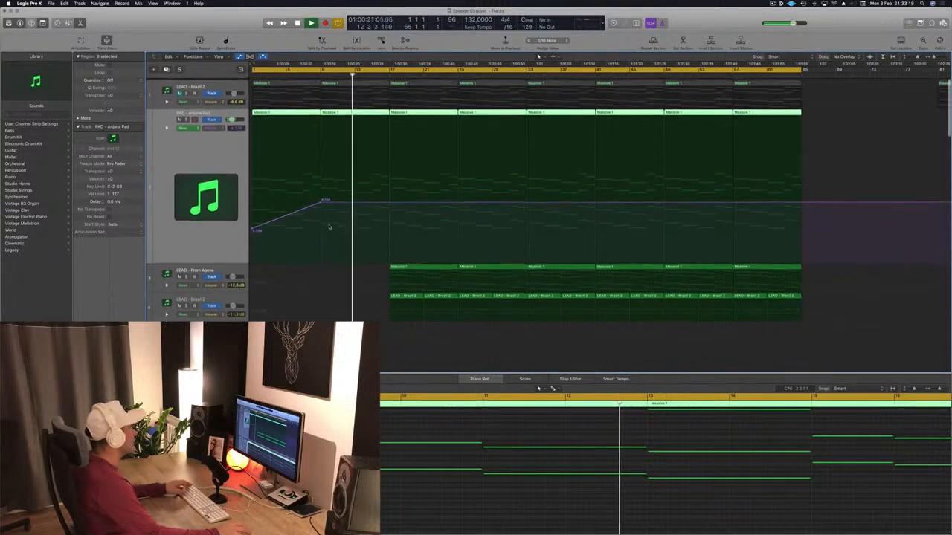
scroll(330, 226, "down", 4)
scroll(330, 226, "down", 2)
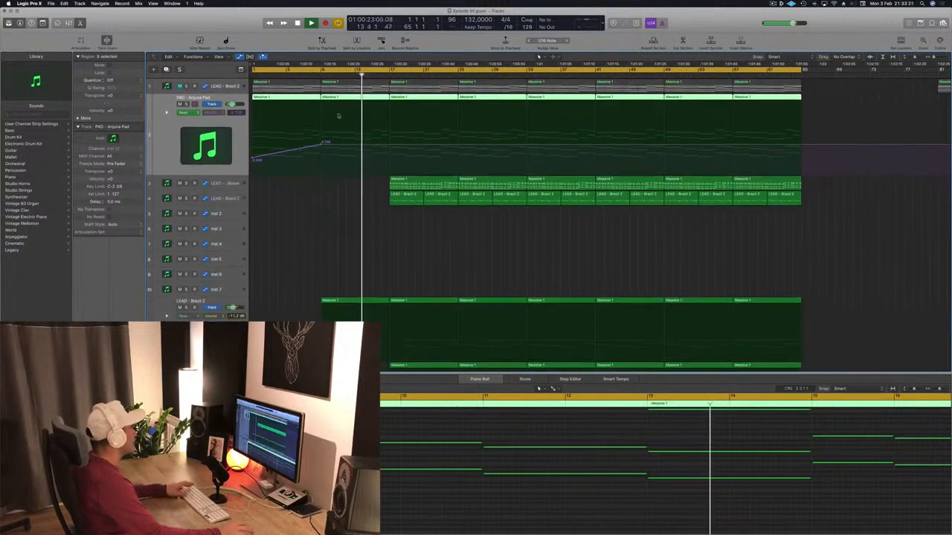
Drop the pad's cutoff automation sharply at bar 9 and ramp it back up to bar 17.
key("space")
left_click(312, 74)
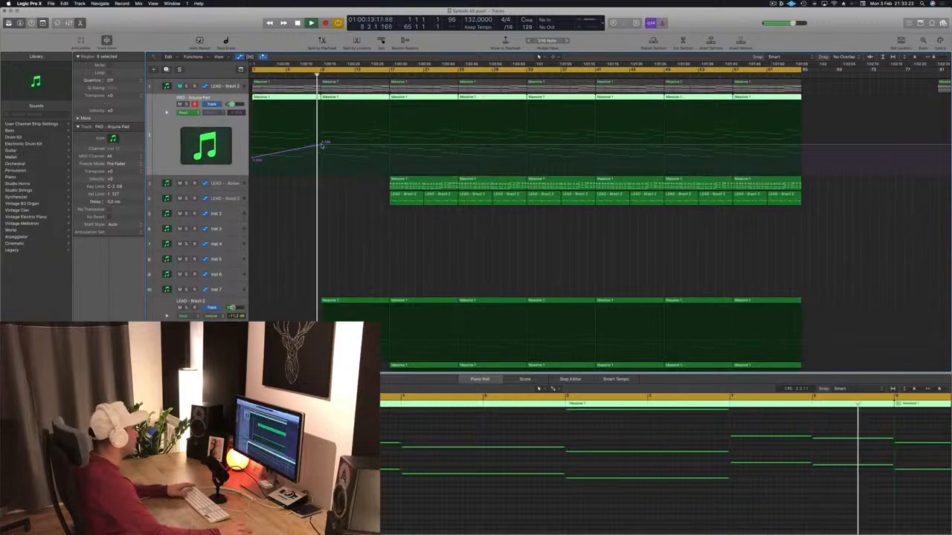
left_click_drag(323, 146, 325, 155)
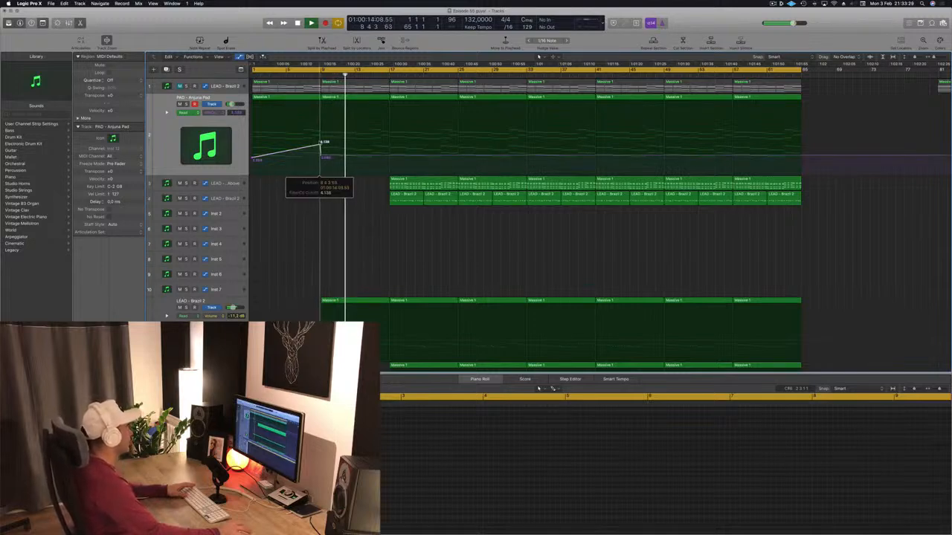
scroll(520, 201, "down", 10)
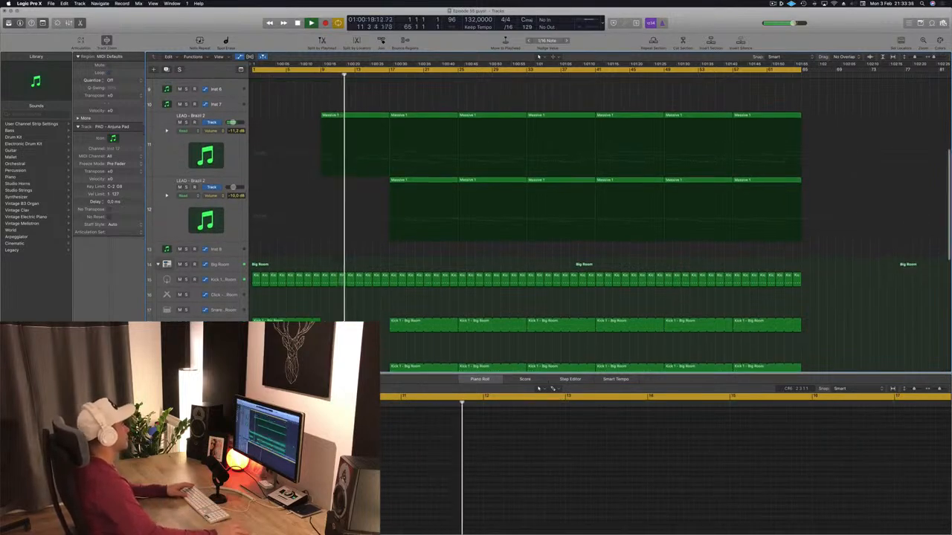
scroll(360, 209, "up", 10)
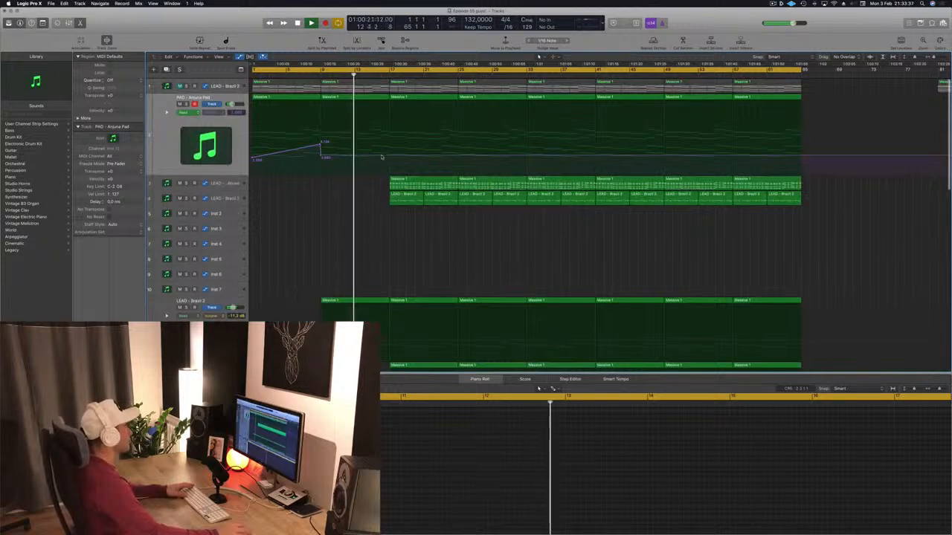
left_click_drag(388, 158, 389, 143)
Start the cycle range at bar 9 and play that section to hear the pad's cutoff ramp.
key("space")
key("space")
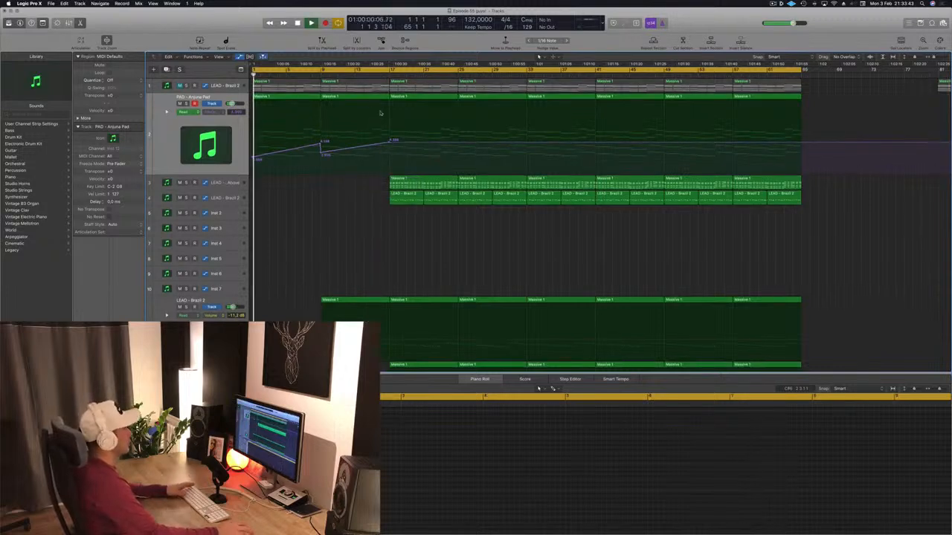
scroll(254, 72, "down", 1)
left_click_drag(254, 71, 322, 72)
key("space")
key("space")
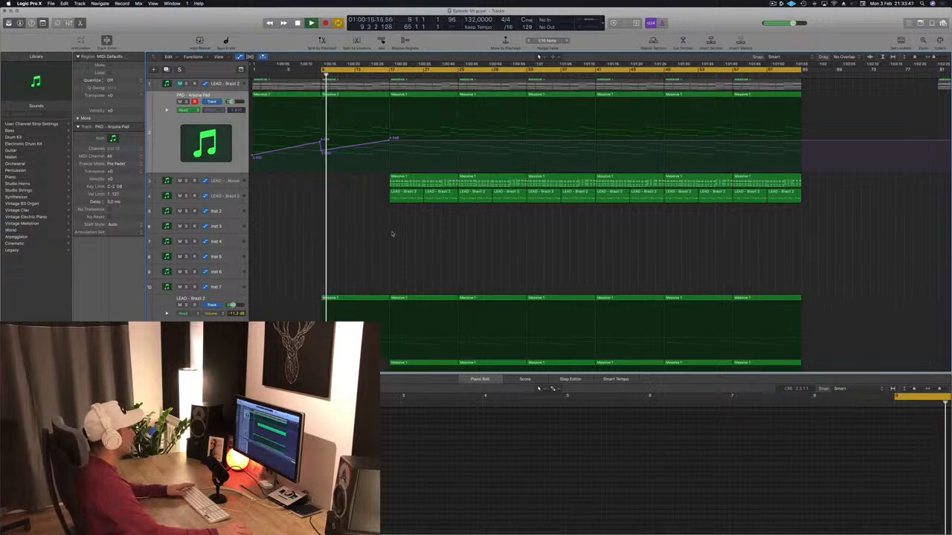
scroll(391, 233, "down", 3)
scroll(391, 234, "up", 3)
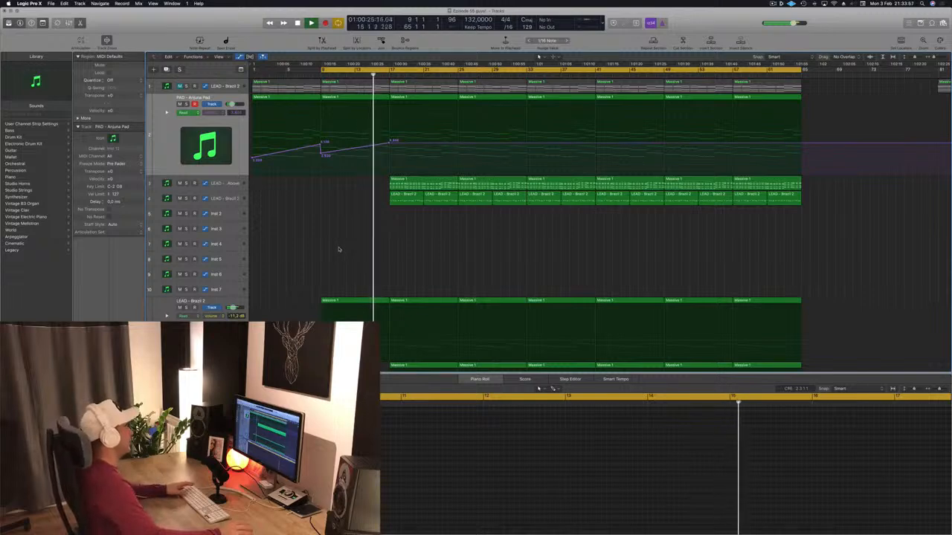
key("space")
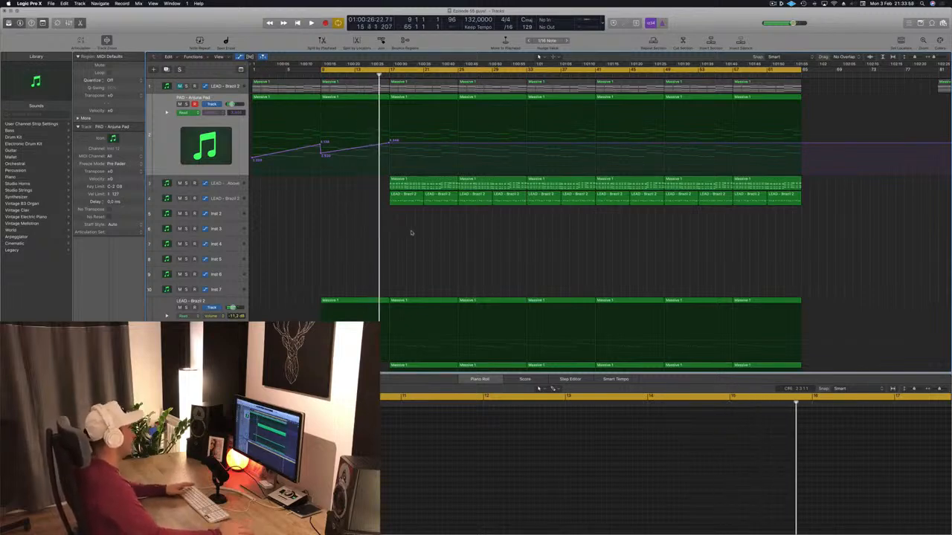
key("space")
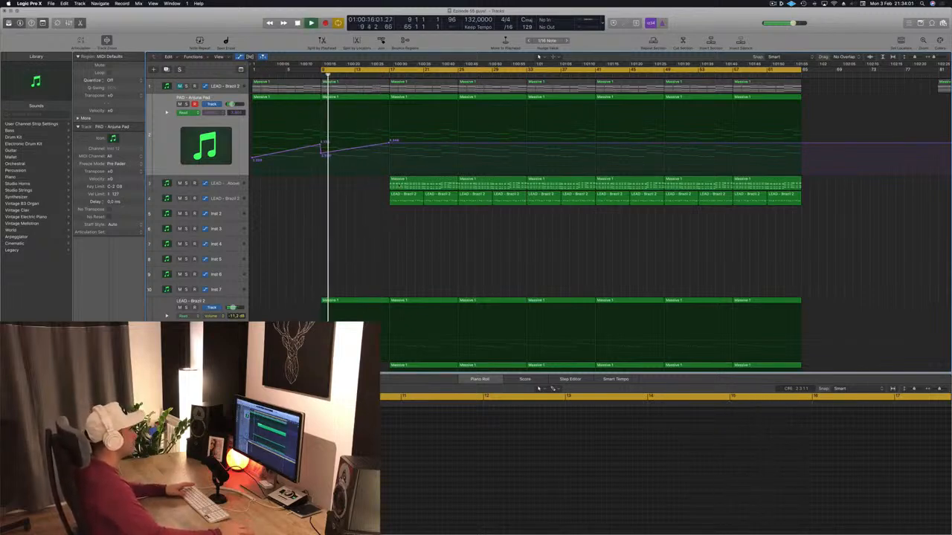
Delete the regions between bars 17 and 25 on track 3, LEAD - From Above, and track 4, LEAD - Brazil 2.
left_click_drag(368, 179, 450, 198)
key("Delete")
scroll(443, 211, "down", 7)
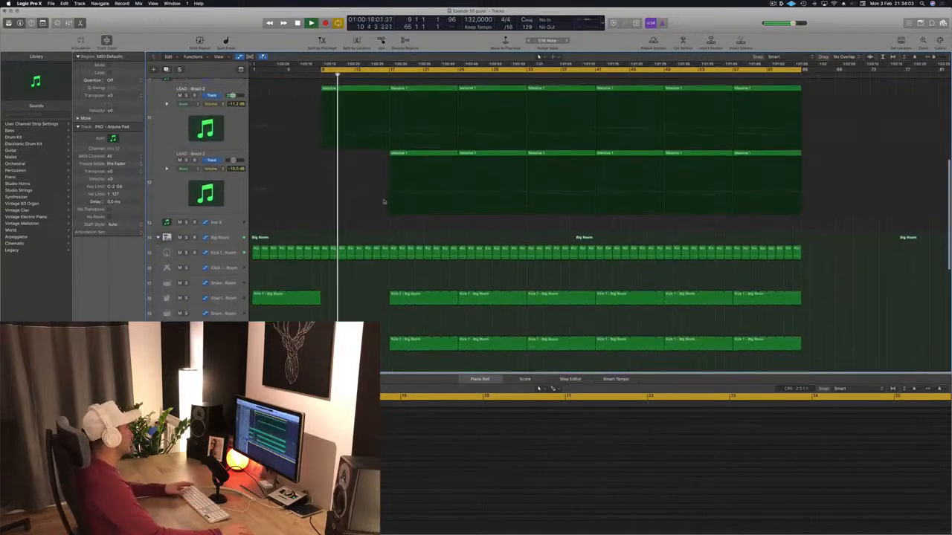
scroll(384, 201, "down", 3)
scroll(382, 215, "up", 5)
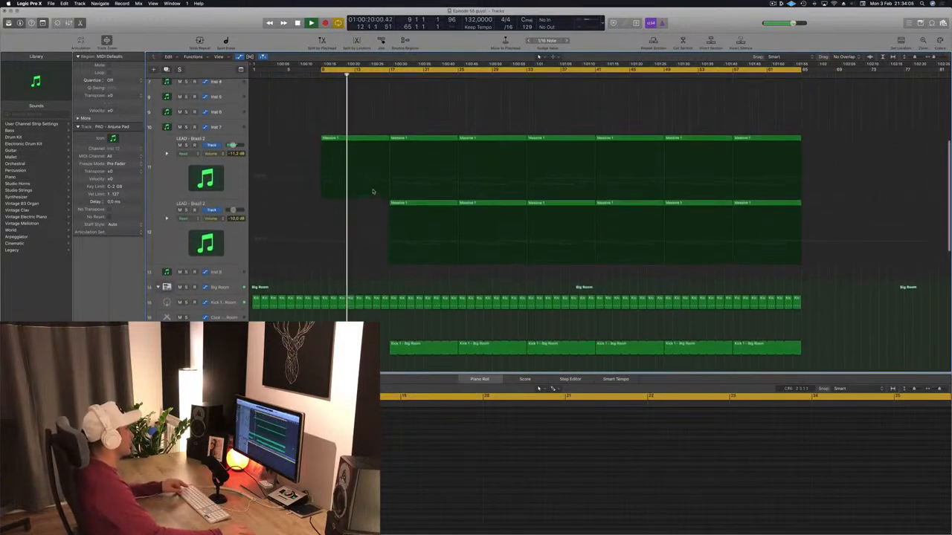
Raise the pad's cutoff automation peak at bar 17 and drop it sharply right after, then play the transition.
scroll(373, 192, "right", 3)
scroll(372, 155, "up", 6)
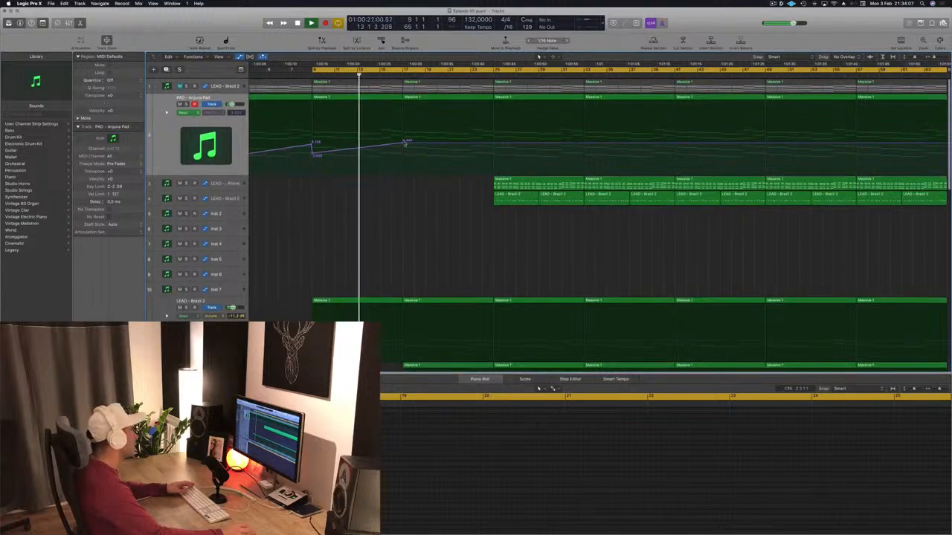
left_click_drag(403, 144, 405, 155)
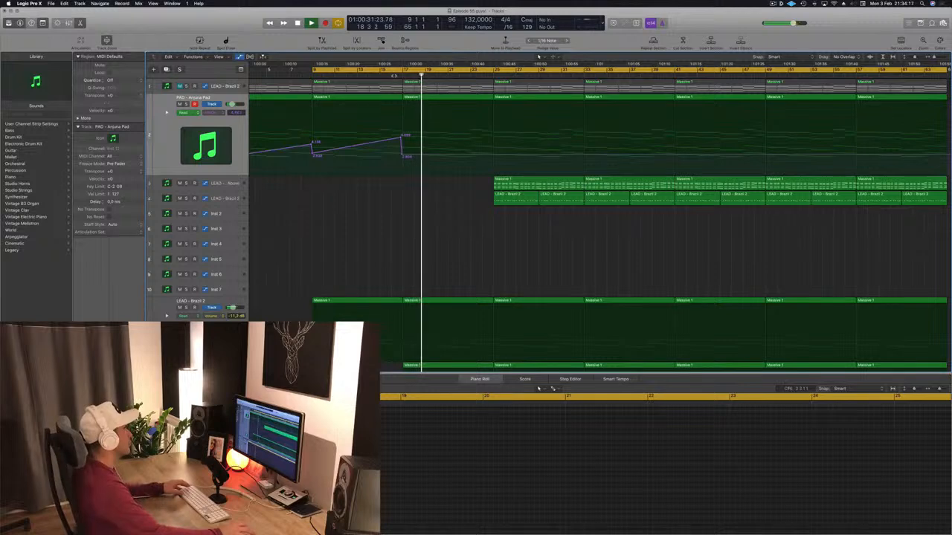
scroll(415, 218, "down", 10)
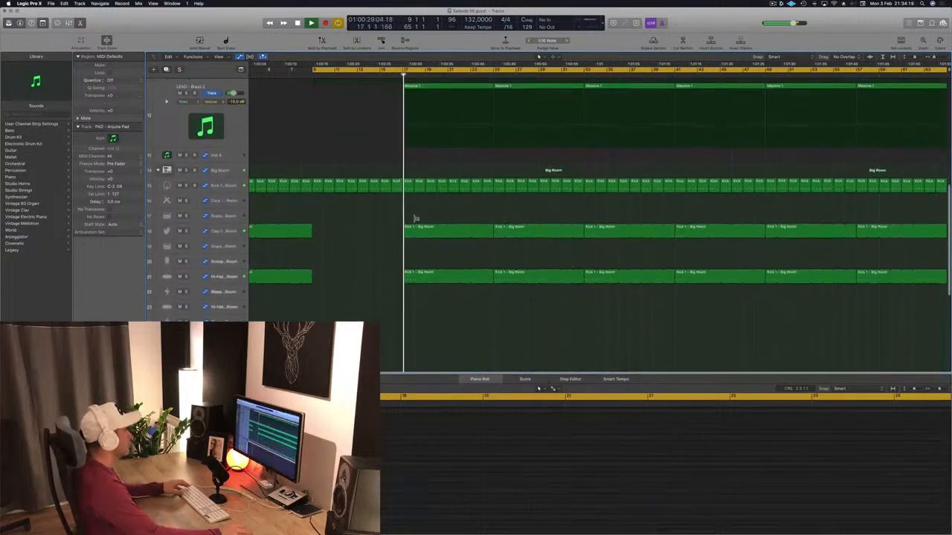
scroll(415, 217, "down", 1)
scroll(387, 226, "up", 10)
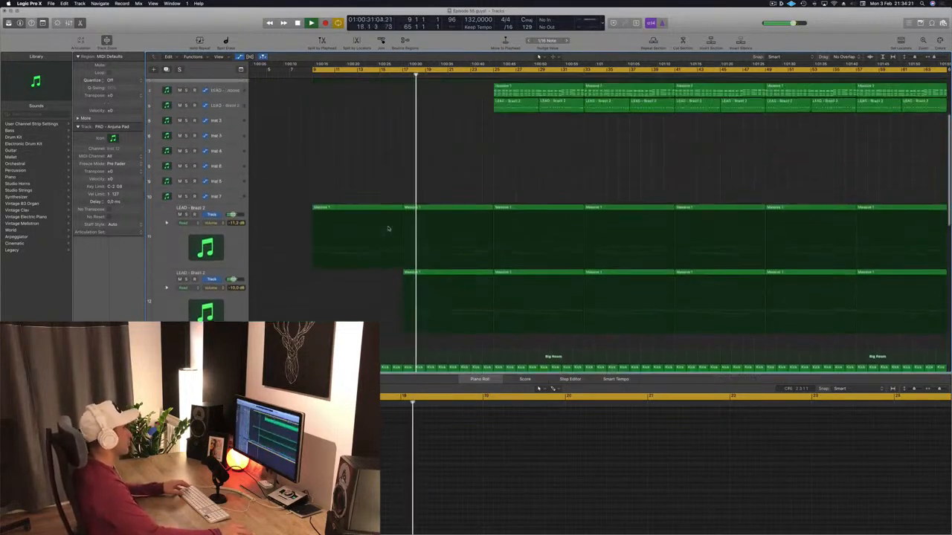
scroll(395, 225, "up", 5)
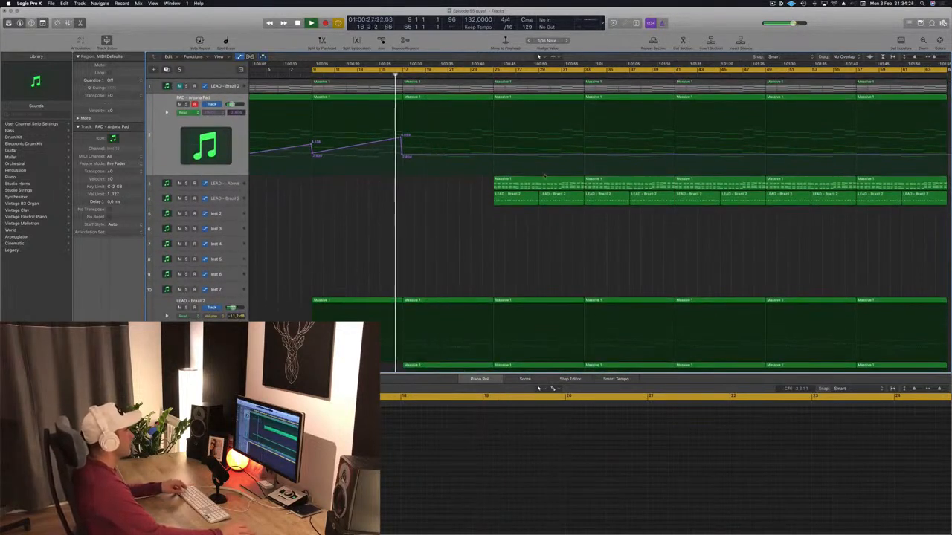
Copy the LEAD - From Above region at bar 25 to bar 17 and play from just before it.
left_click_drag(550, 179, 458, 181)
left_click(385, 73)
key("super+Left")
key("super+Left")
key("super+Left")
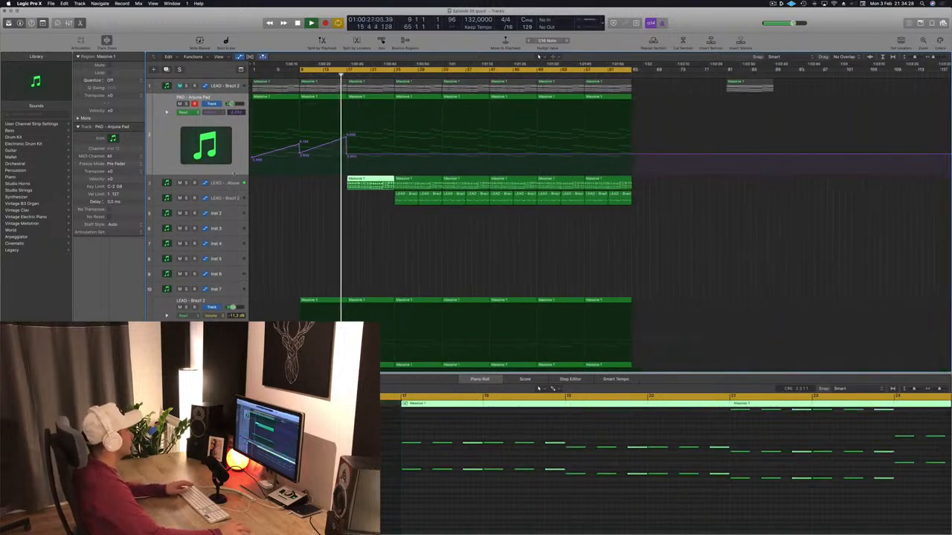
Adjust the filter control cutoff in Sylenth1 for LEAD - From Above, close the plugin and mute the track.
left_click(233, 182)
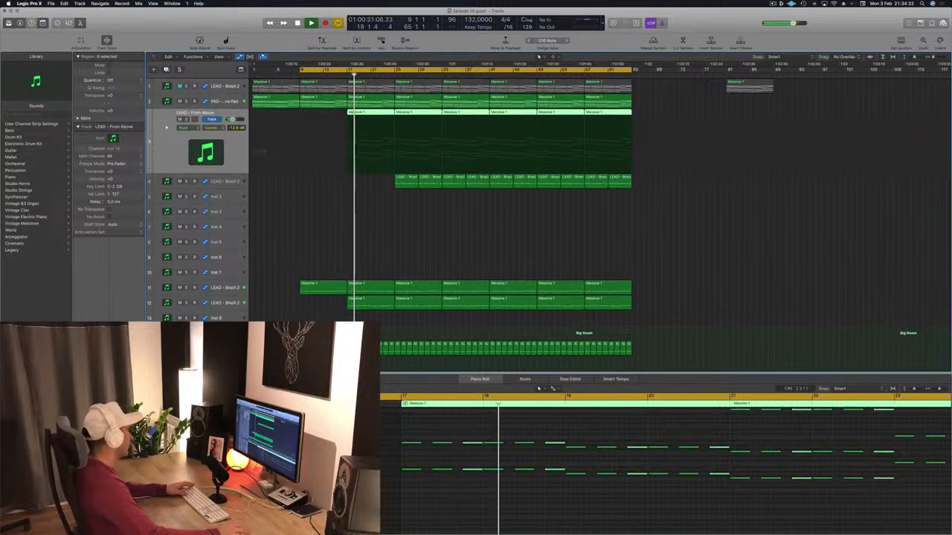
key("v")
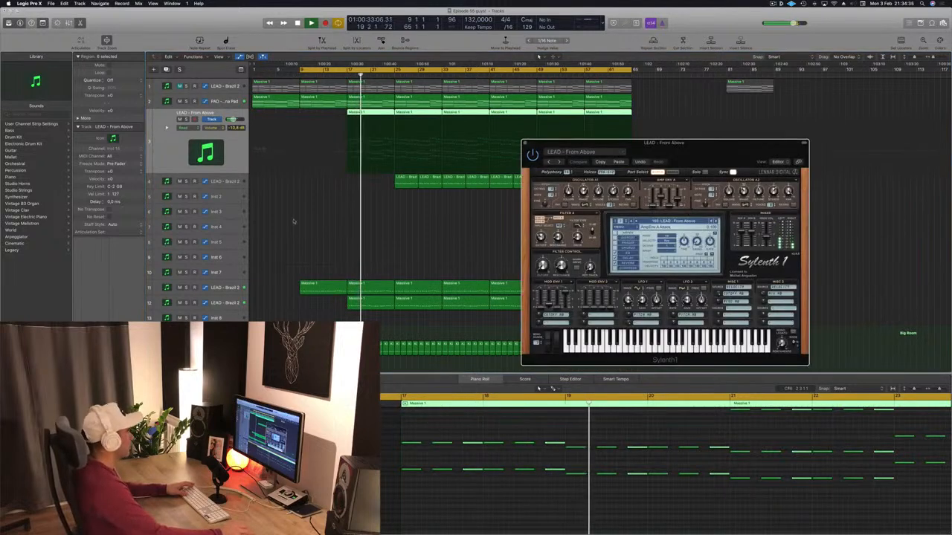
left_click_drag(543, 267, 543, 259)
left_click_drag(534, 144, 455, 149)
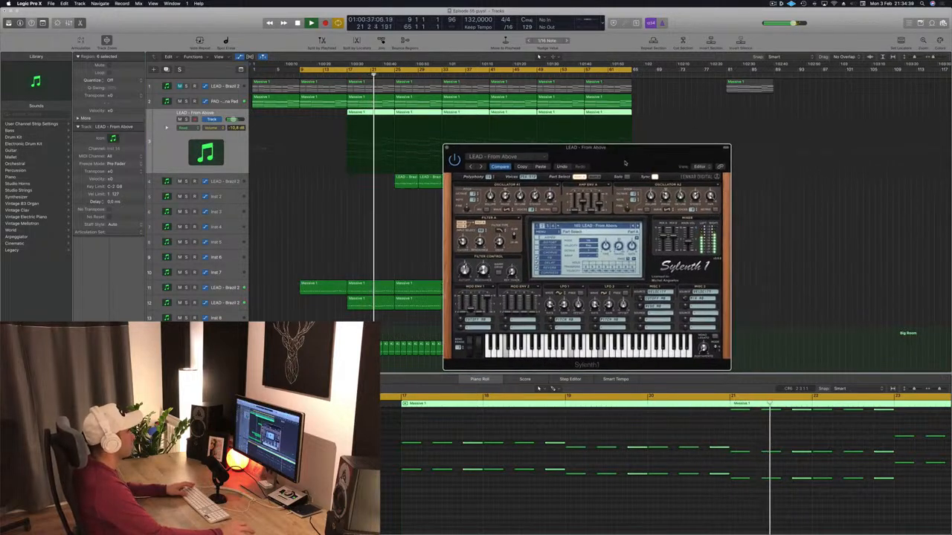
left_click(448, 147)
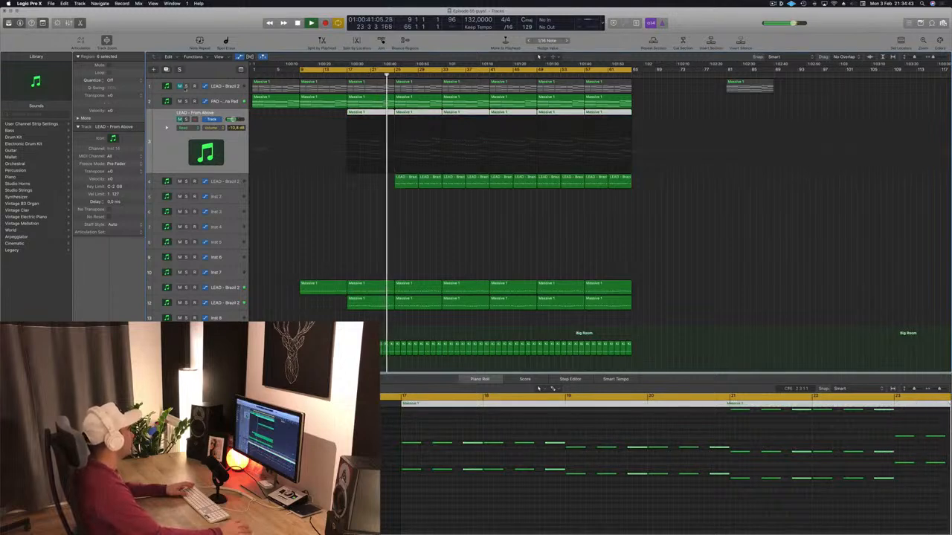
Unmute track 1, LEAD - Brazil 2, and delete its two Massive 1 regions before bar 17.
left_click(180, 86)
left_click(275, 90)
key("Delete")
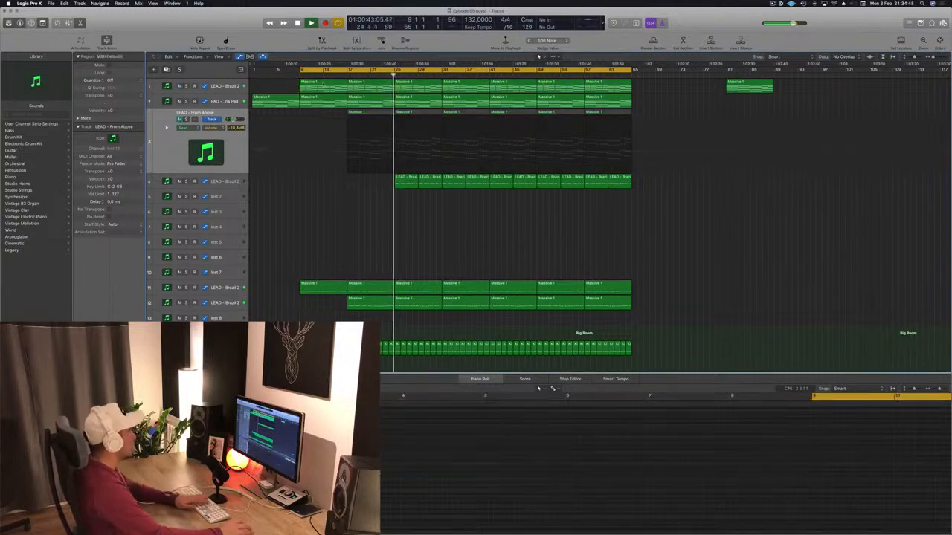
left_click(339, 83)
key("Delete")
left_click(341, 75)
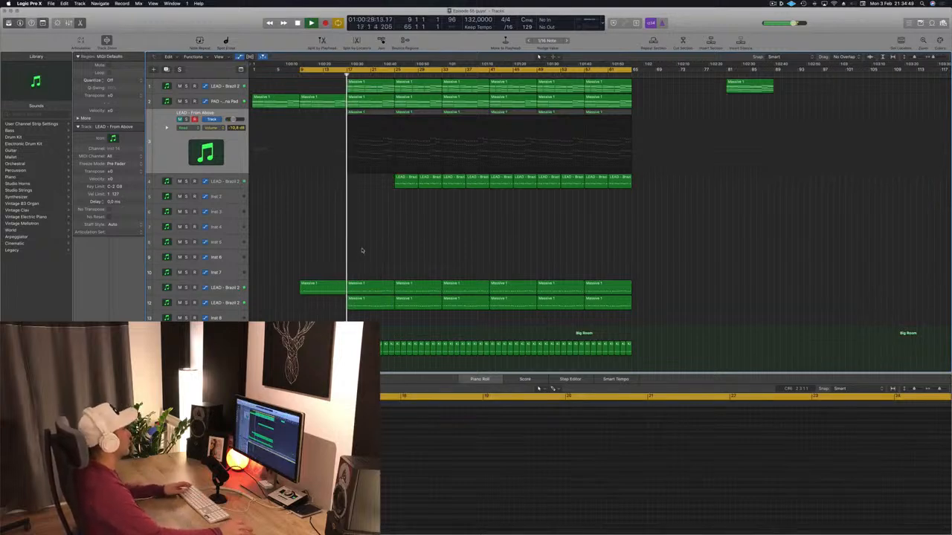
Lower the filter control cutoff in Sylenth1 for LEAD - Brazil 2 on track 1, closing the EQ window.
scroll(362, 248, "right", 1)
left_click(233, 87)
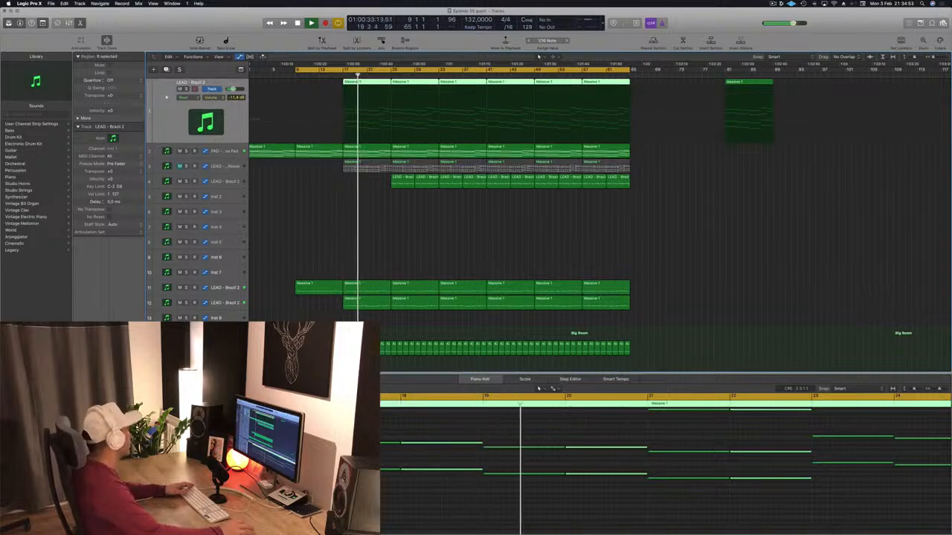
key("v")
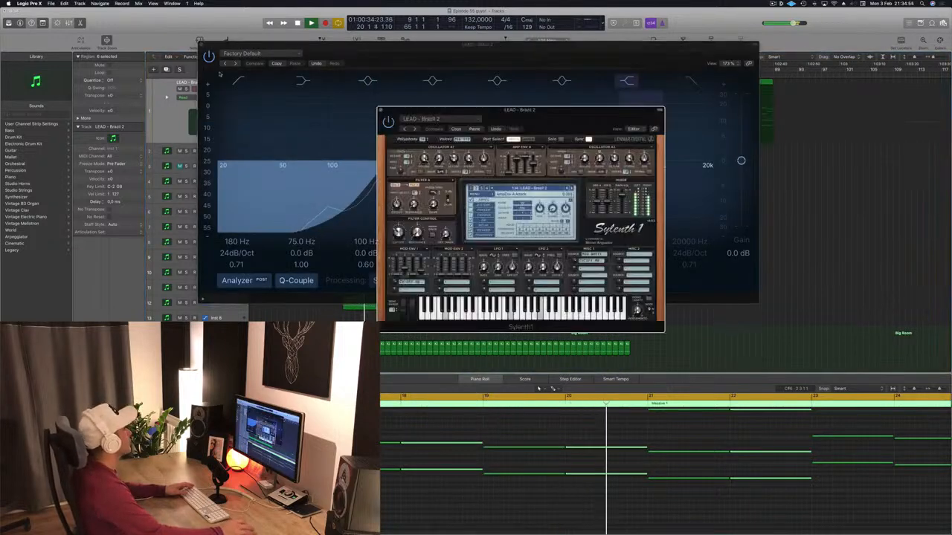
left_click(201, 45)
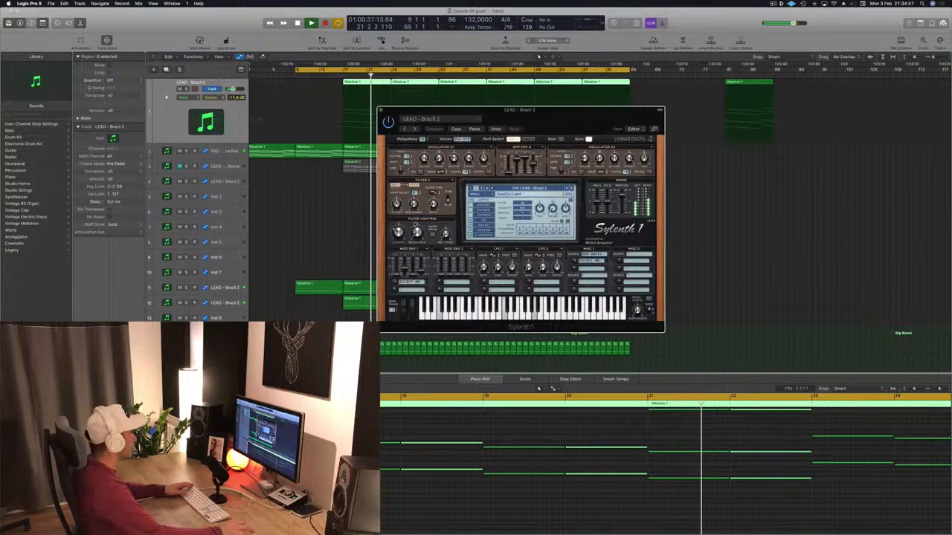
left_click_drag(398, 234, 399, 241)
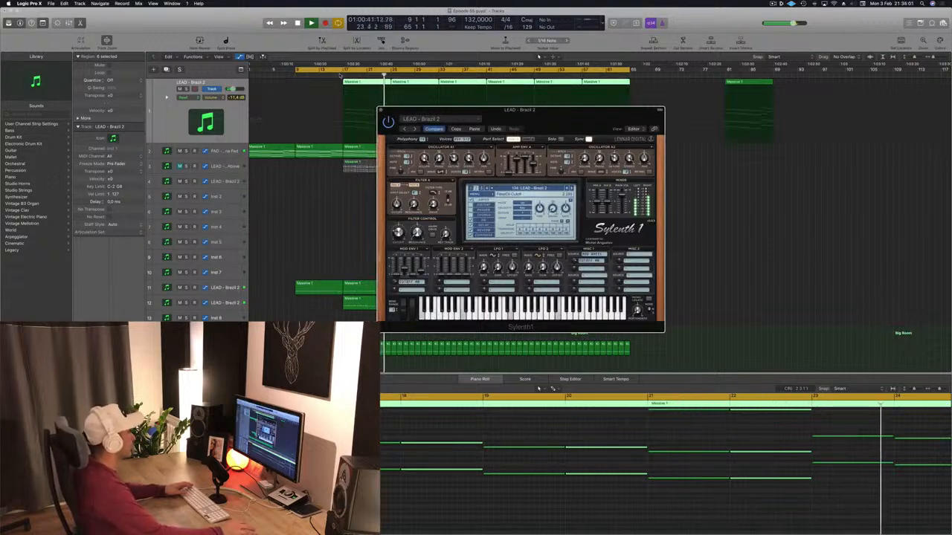
Move the Sylenth1 window clear of the arrangement, replay from bar 17 and clear the region selection.
left_click_drag(424, 119, 637, 122)
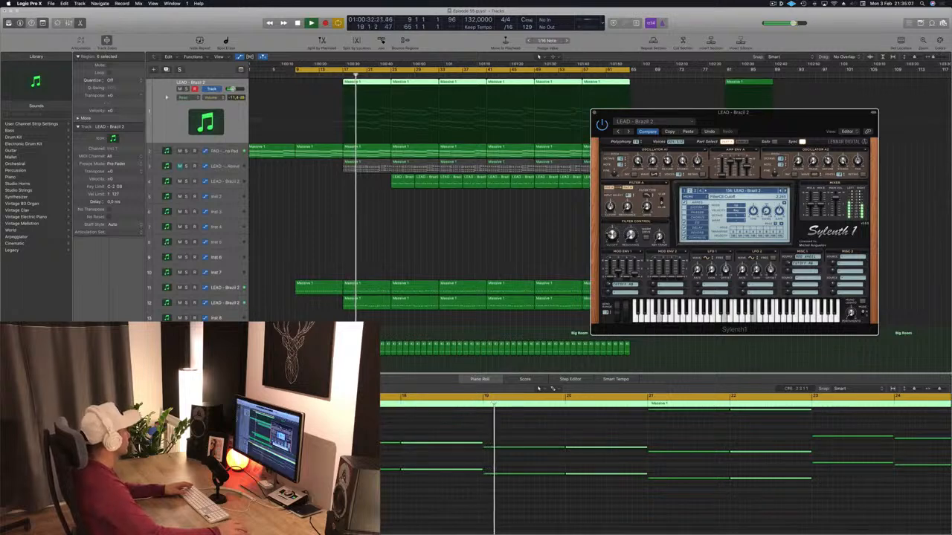
left_click(406, 248)
left_click(406, 255)
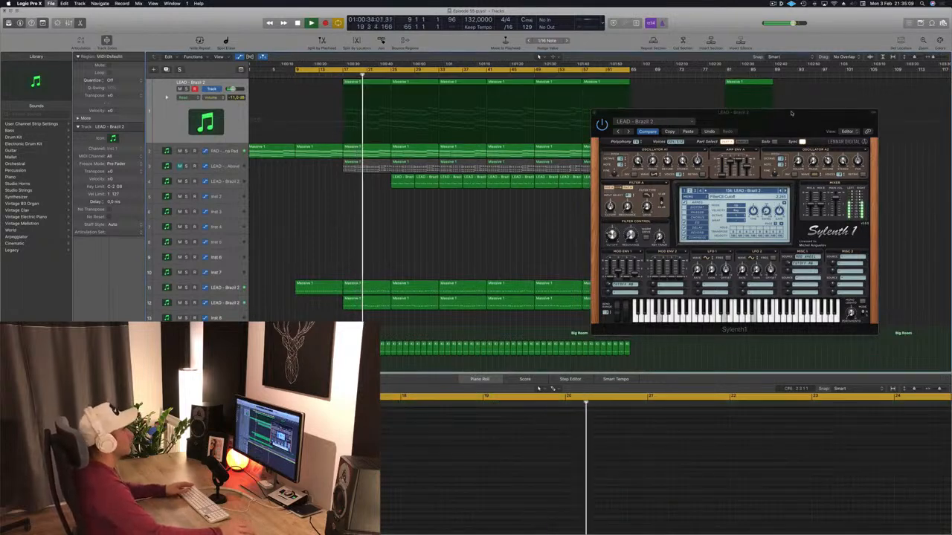
left_click_drag(791, 113, 844, 104)
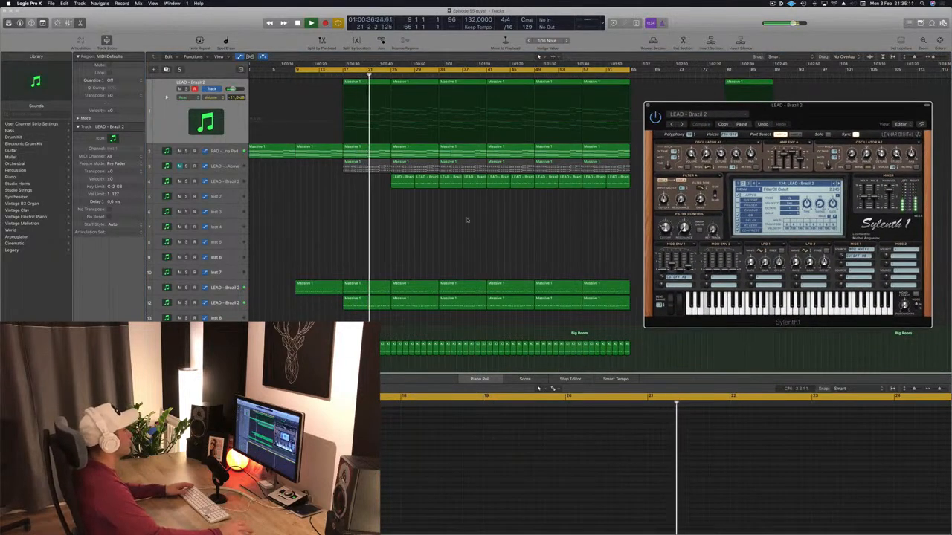
Copy all the Mega Saw Riser With noise regions to the Perc 1 Big Room track and delete the originals.
scroll(446, 220, "down", 5)
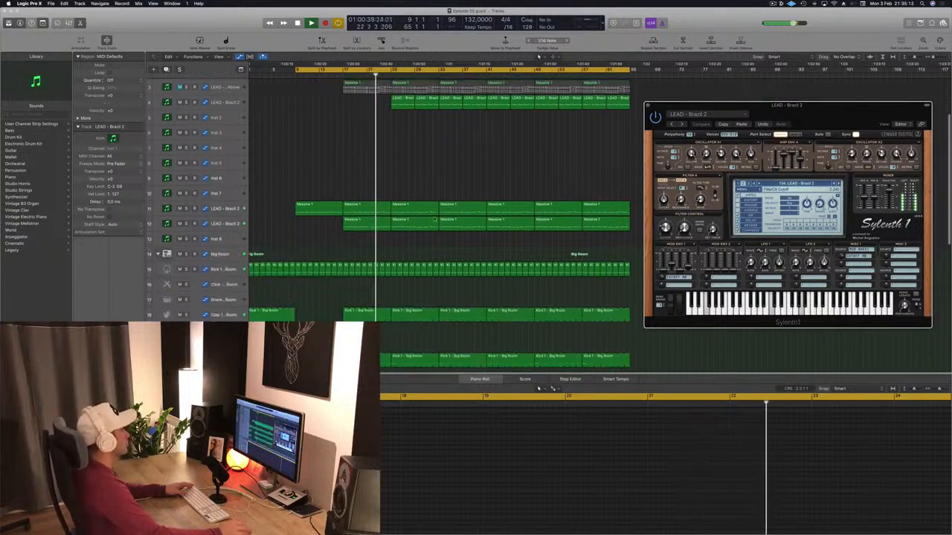
scroll(434, 219, "down", 10)
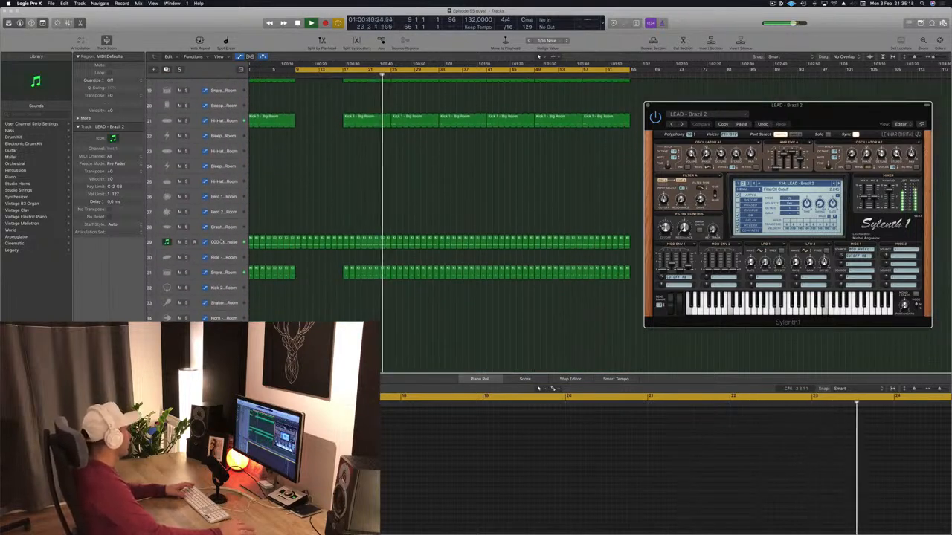
key("space")
left_click(221, 242)
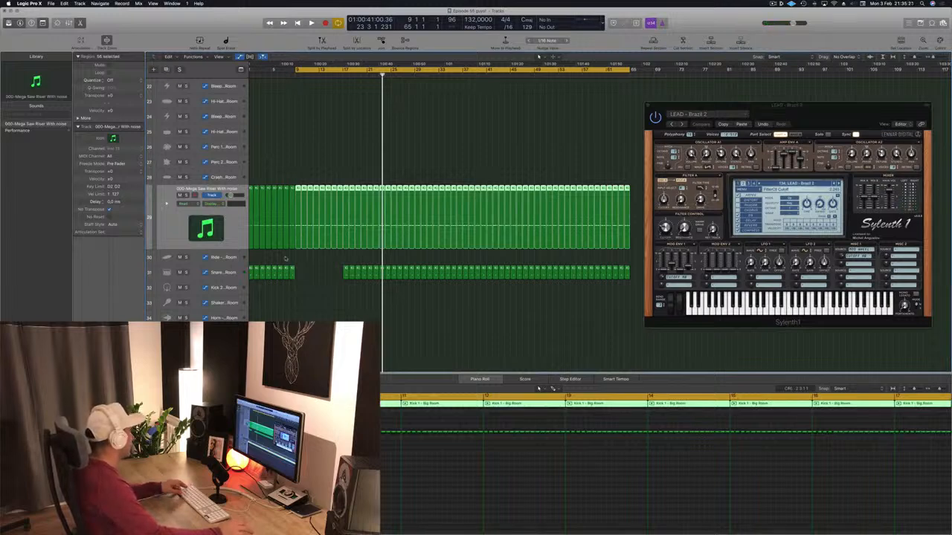
scroll(285, 258, "down", 2)
left_click_drag(616, 229, 255, 215)
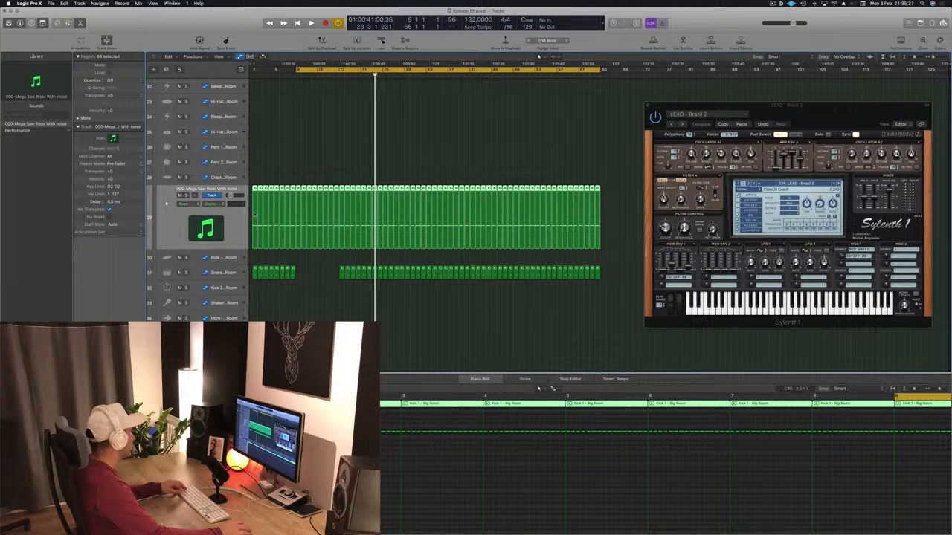
left_click_drag(254, 214, 253, 151)
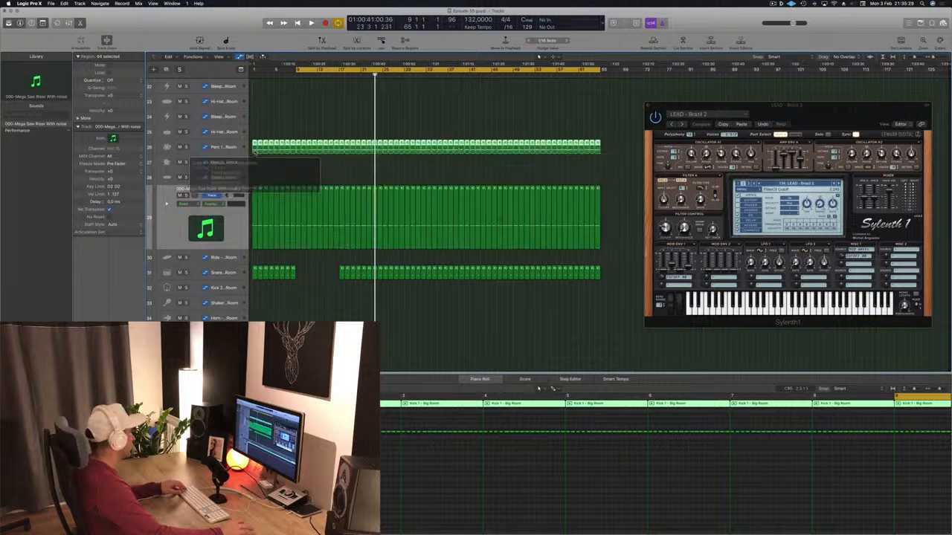
left_click_drag(626, 222, 253, 219)
key("Delete")
Play from bar 9 with the Perc 1 regions selected and examine the sound against the other drum tracks.
key("space")
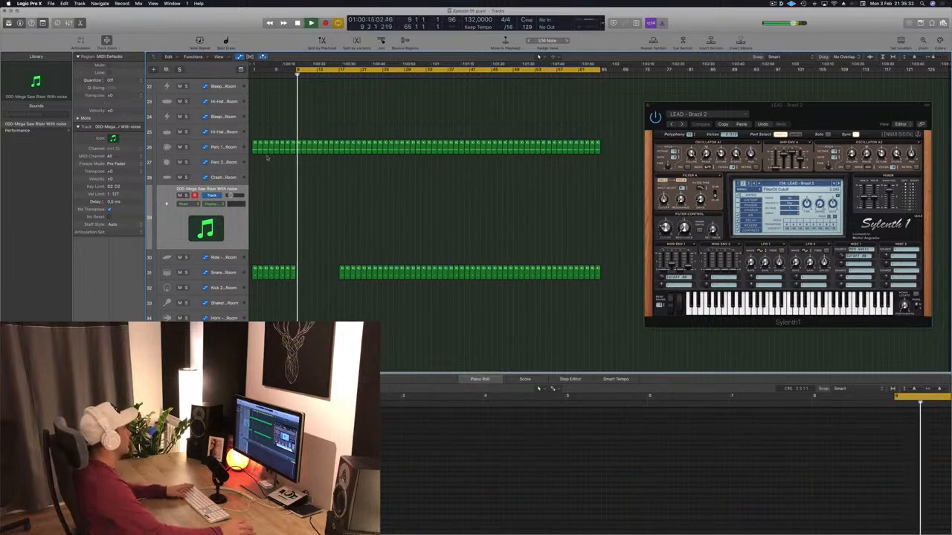
left_click_drag(608, 145, 252, 151)
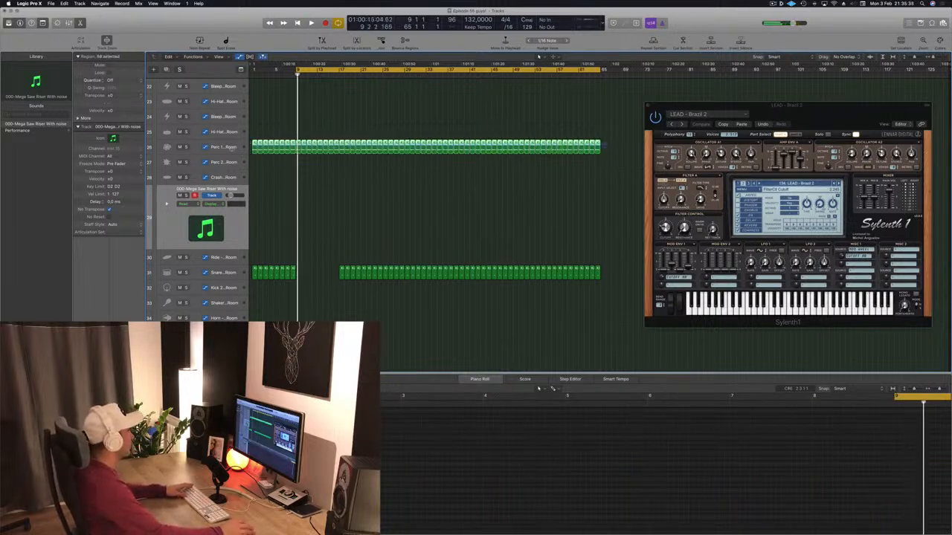
key("space")
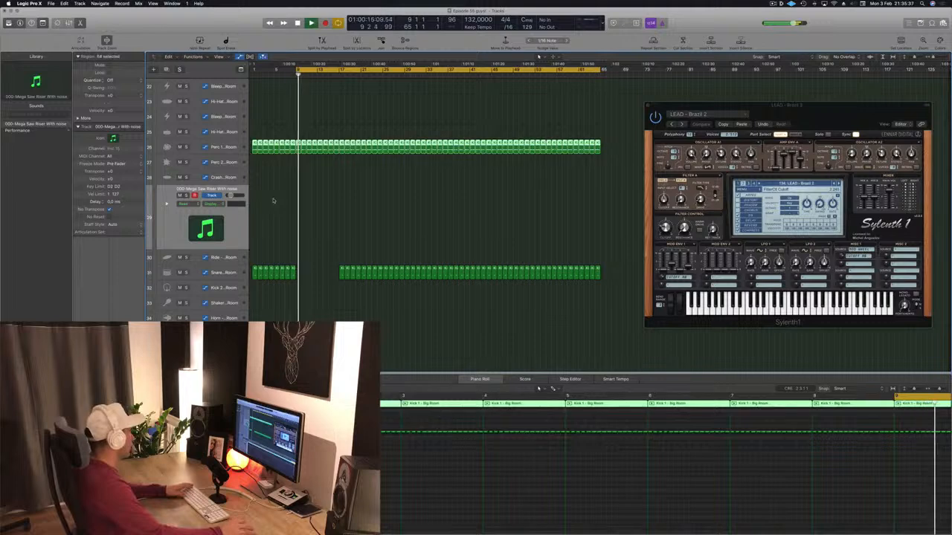
scroll(298, 217, "up", 9)
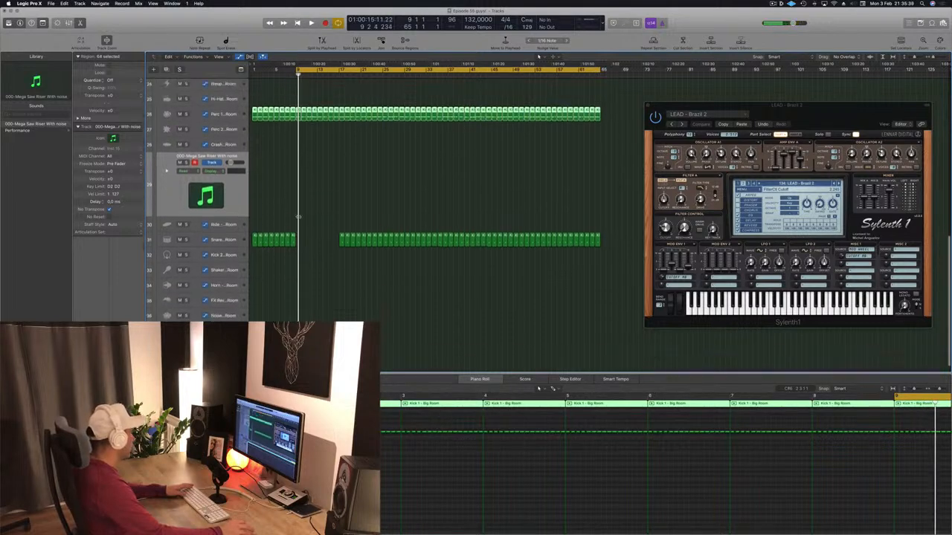
scroll(298, 217, "down", 3)
key("space")
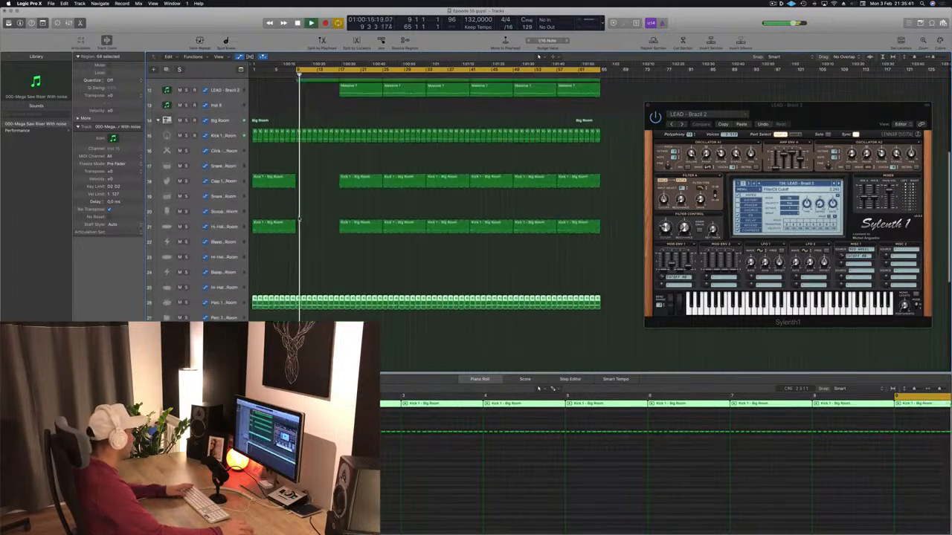
scroll(298, 217, "down", 2)
key("space")
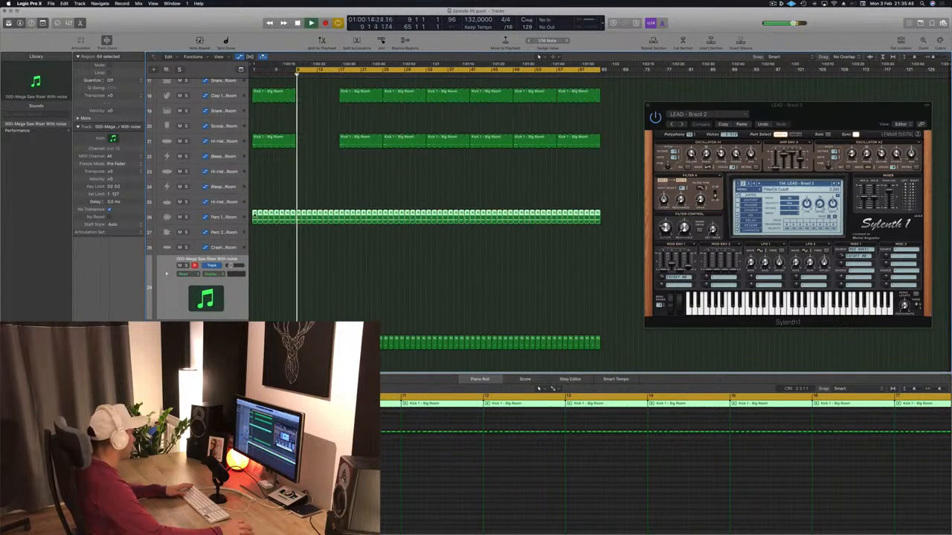
scroll(280, 258, "down", 3)
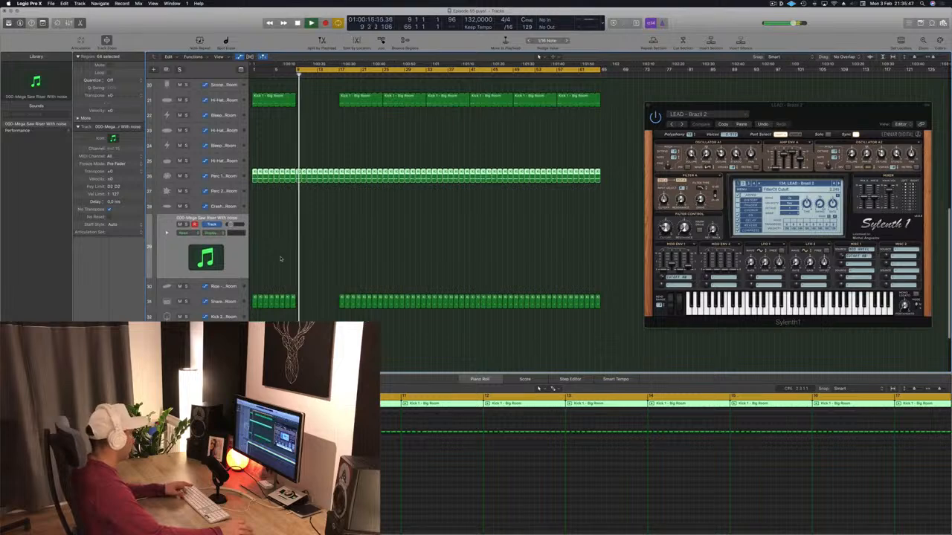
Show the mixer, add an aux output channel beside the Big Room drum channels and lower its volume.
key("x")
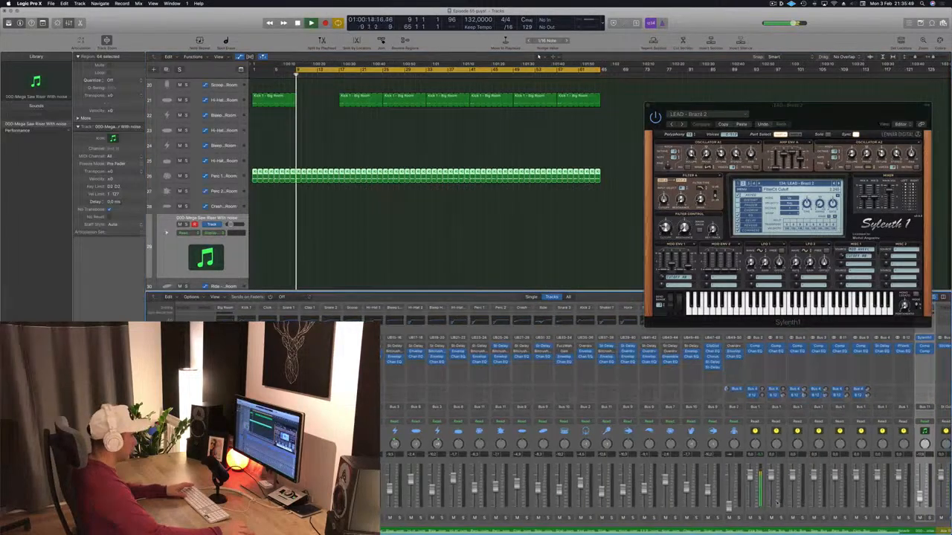
key("space")
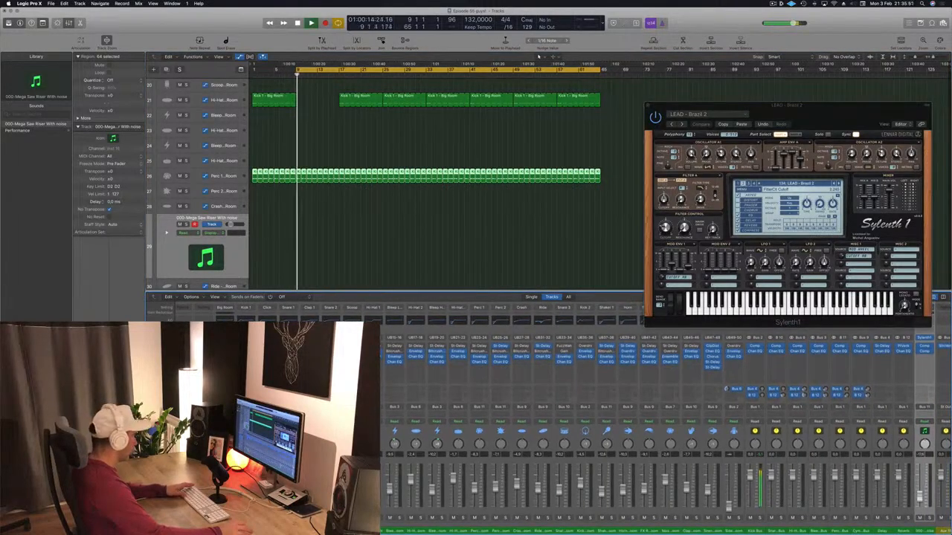
key("s")
key("s")
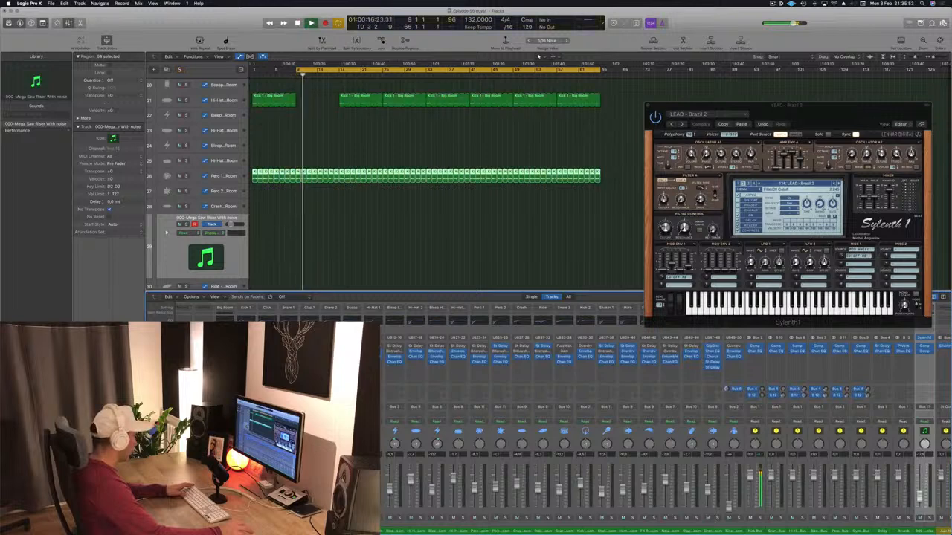
left_click(225, 511)
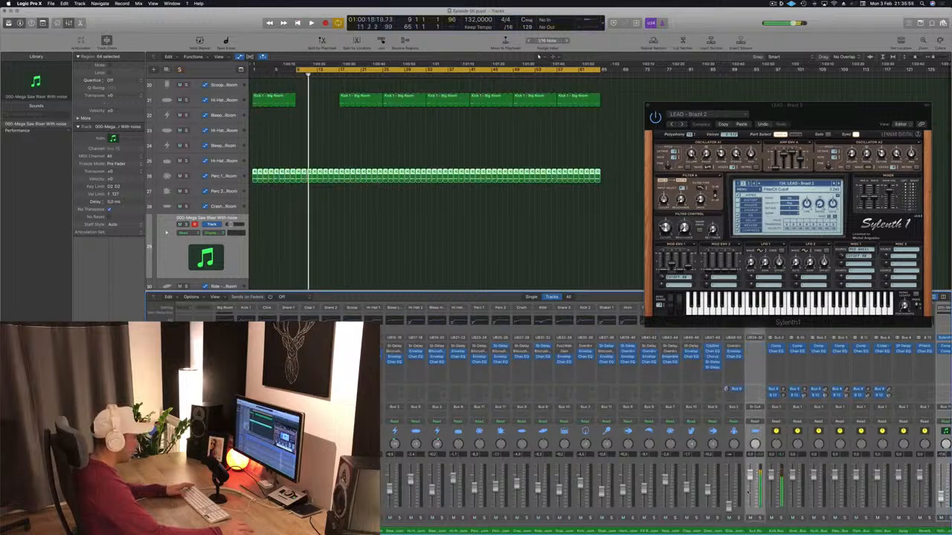
left_click(760, 518)
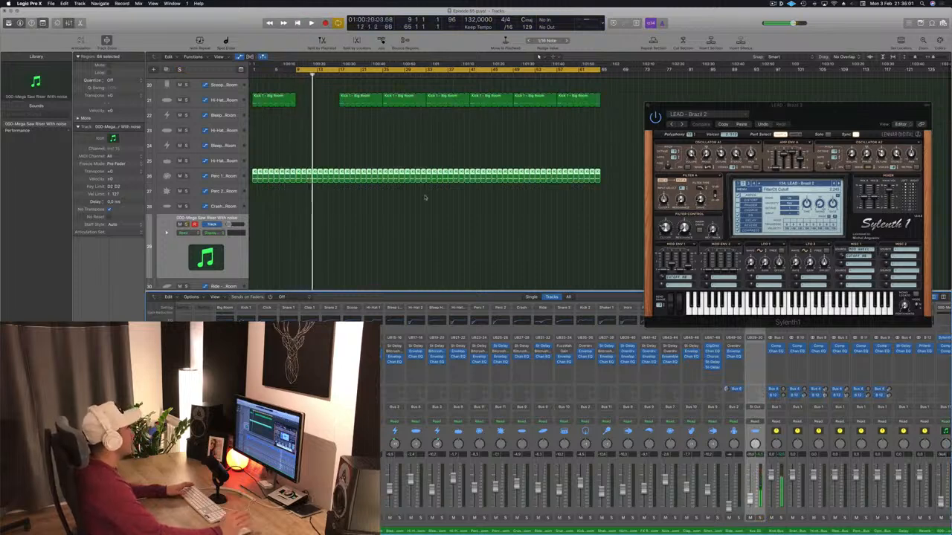
Play the section from bar 17 and delete the Kick 1 - Big Room regions before that bar.
left_click(402, 214)
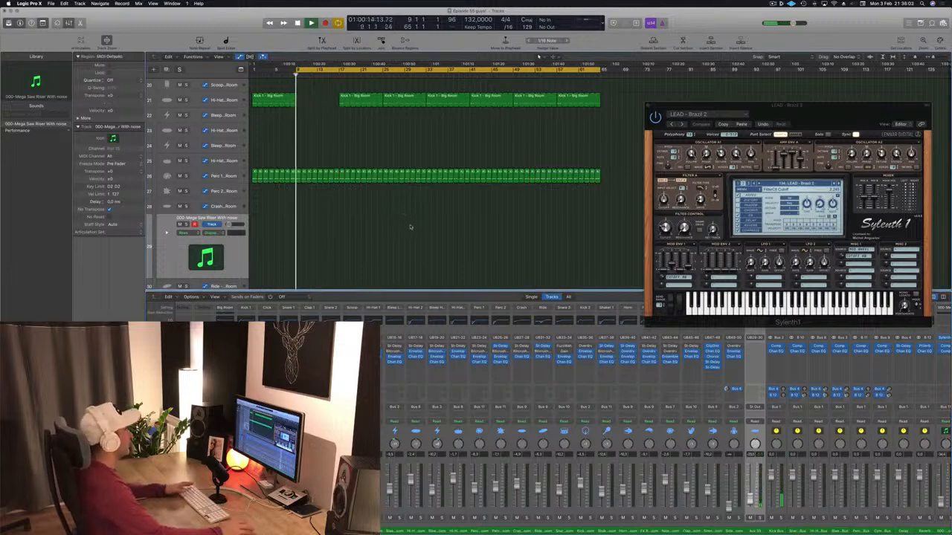
scroll(409, 226, "up", 10)
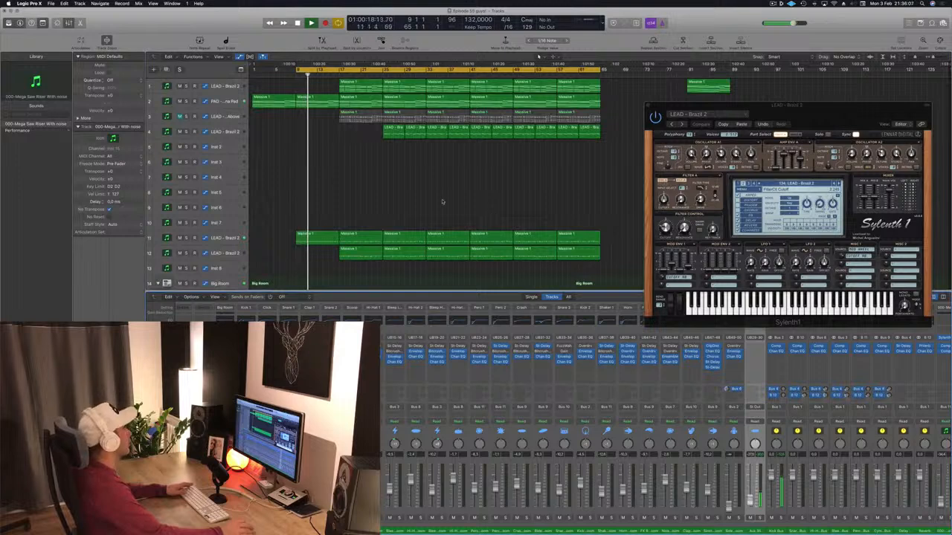
left_click(340, 74)
scroll(327, 137, "down", 8)
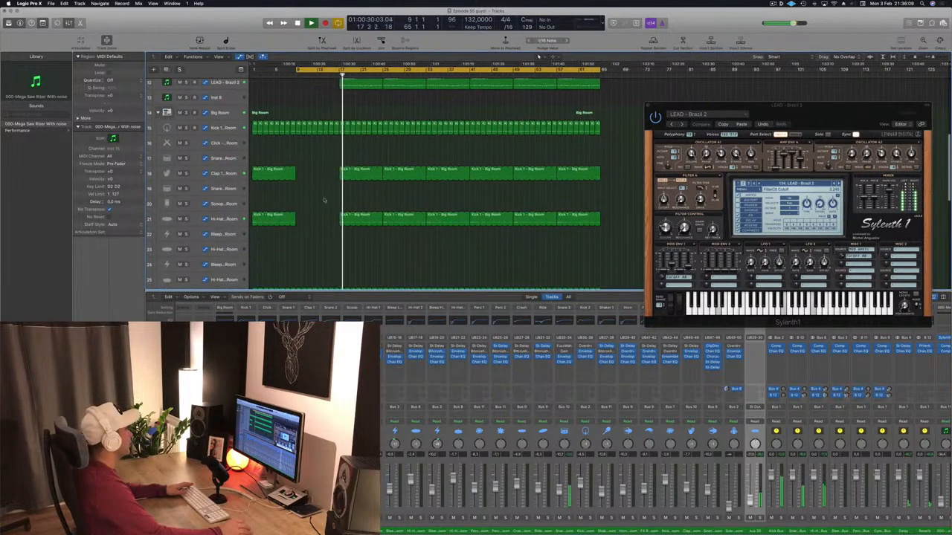
scroll(287, 148, "up", 3)
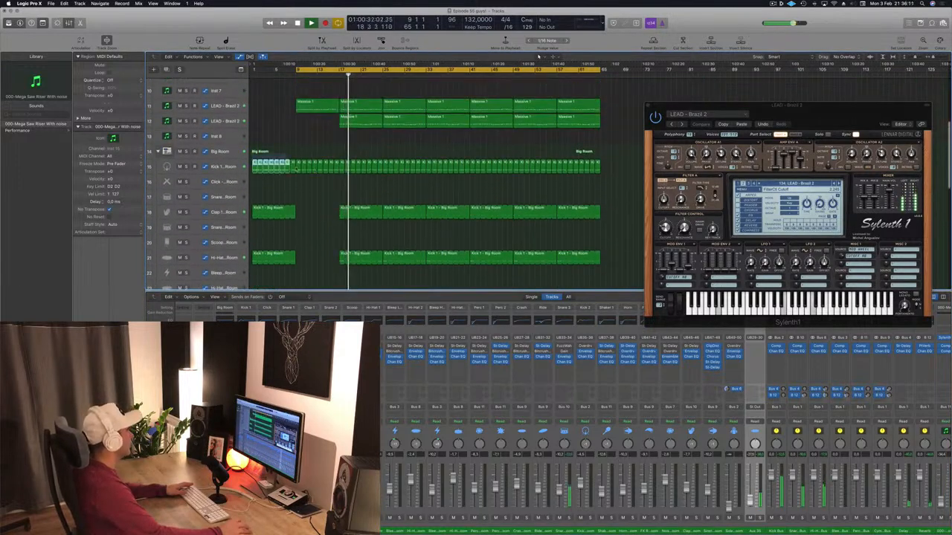
left_click(335, 185)
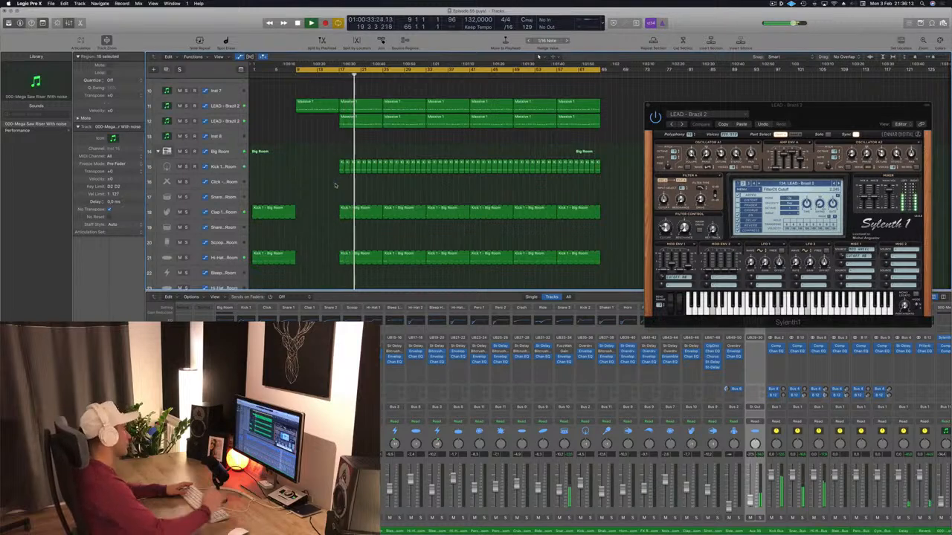
Look through the lead and drum tracks during playback and select the Snare 3 - Big Room track.
scroll(380, 172, "up", 5)
scroll(362, 180, "down", 2)
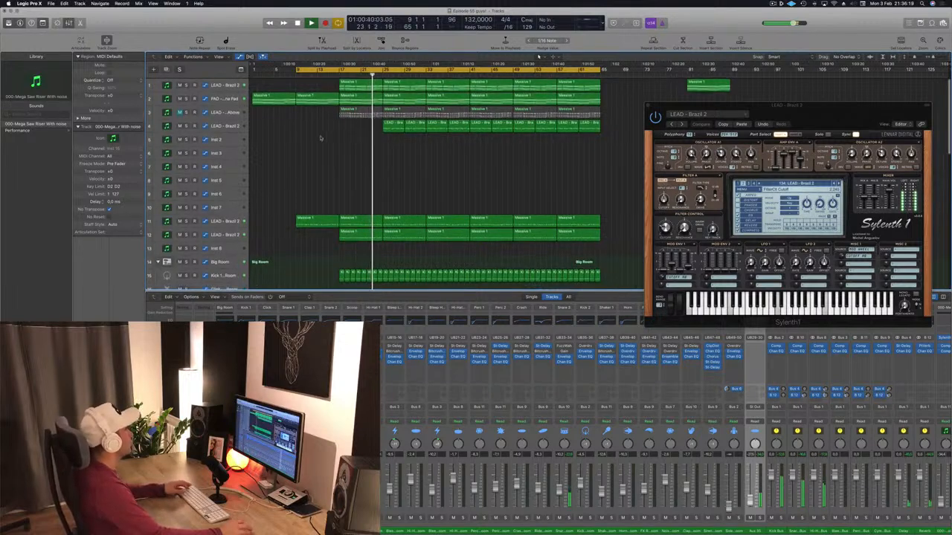
scroll(324, 171, "down", 3)
scroll(326, 173, "down", 10)
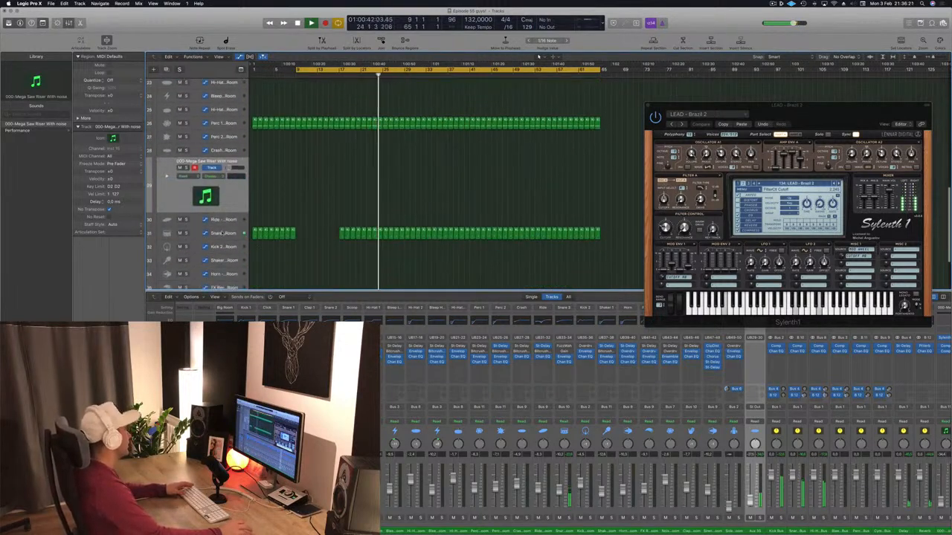
left_click(168, 233)
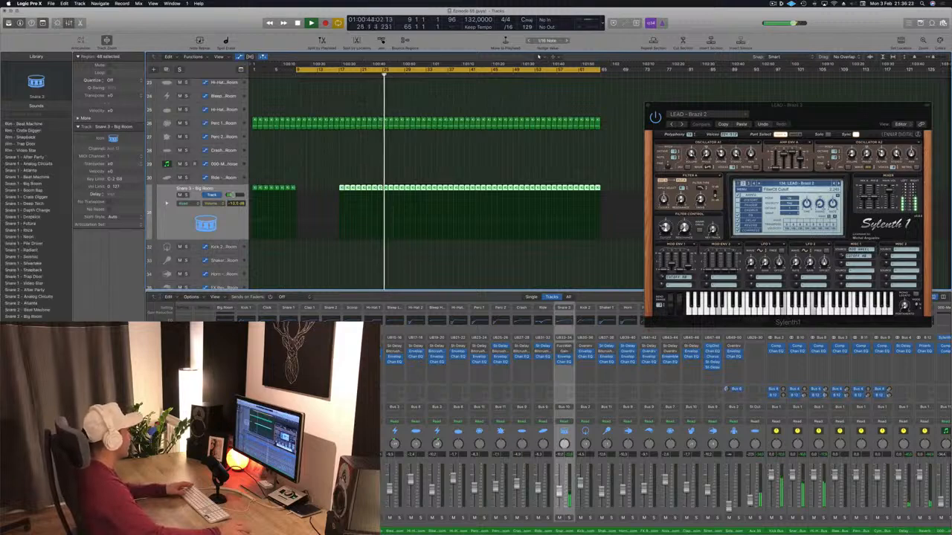
Delete the first two LEAD - Brazil 2 regions on track 4, between bars 25 and 33.
scroll(418, 232, "up", 12)
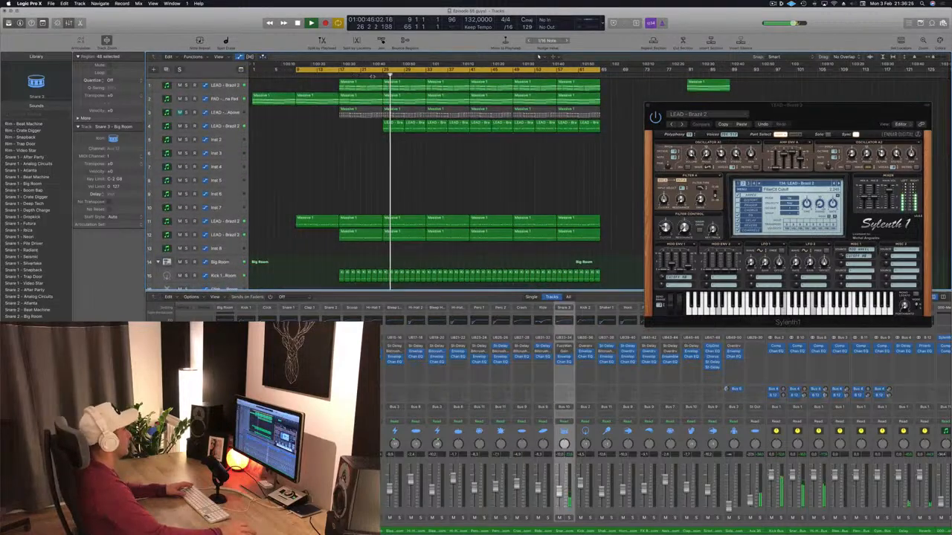
left_click(416, 126)
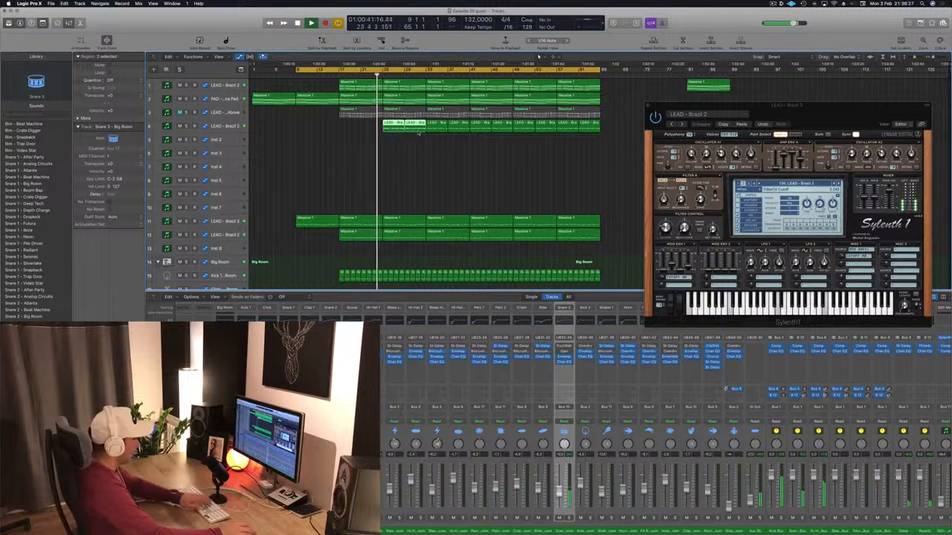
key("Delete")
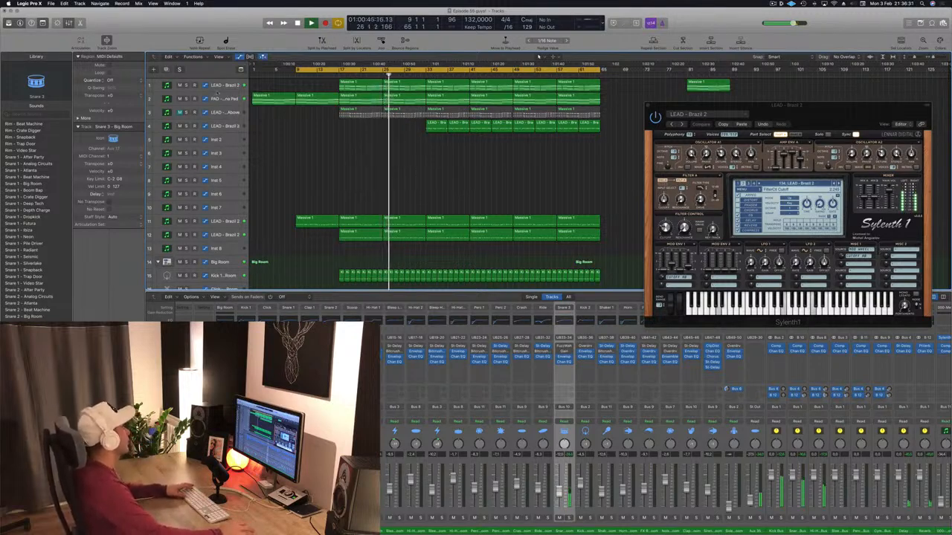
Draw a rising cutoff automation ramp on the PAD - Anjuna Pad track between bars 25 and 33.
left_click(235, 99)
key("space")
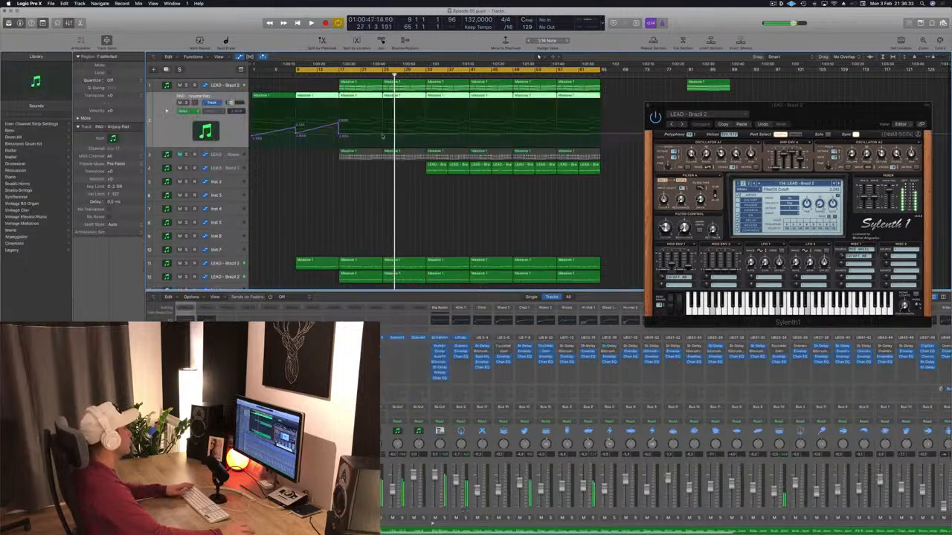
left_click_drag(382, 136, 427, 121)
key("space")
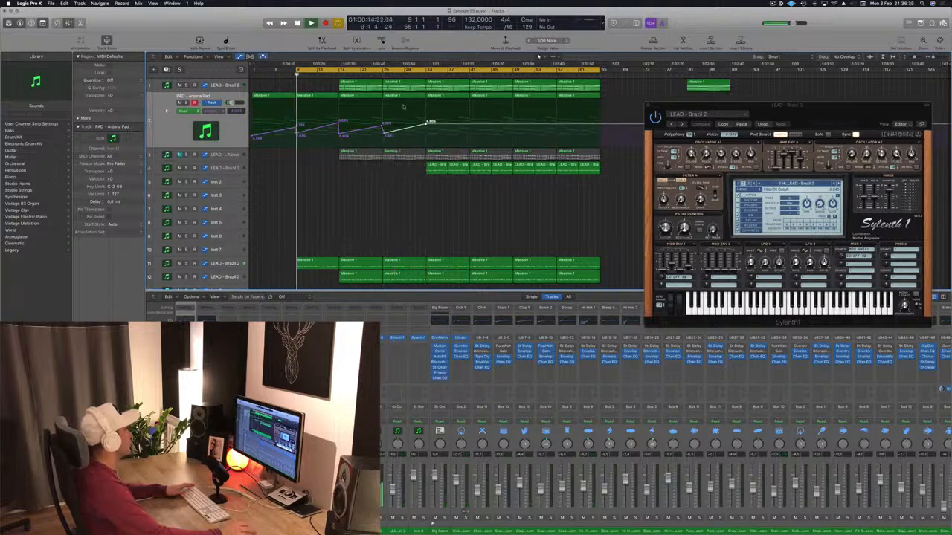
Move the cycle range's start to bar 17 and audition the PAD - Anjuna Pad track soloed from there.
key("c")
left_click(338, 73)
key("space")
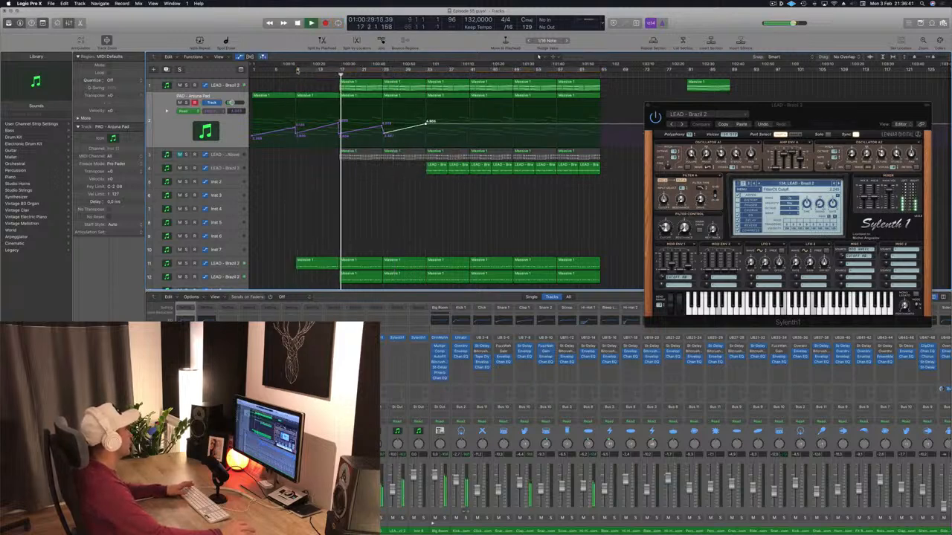
key("c")
left_click_drag(298, 71, 340, 72)
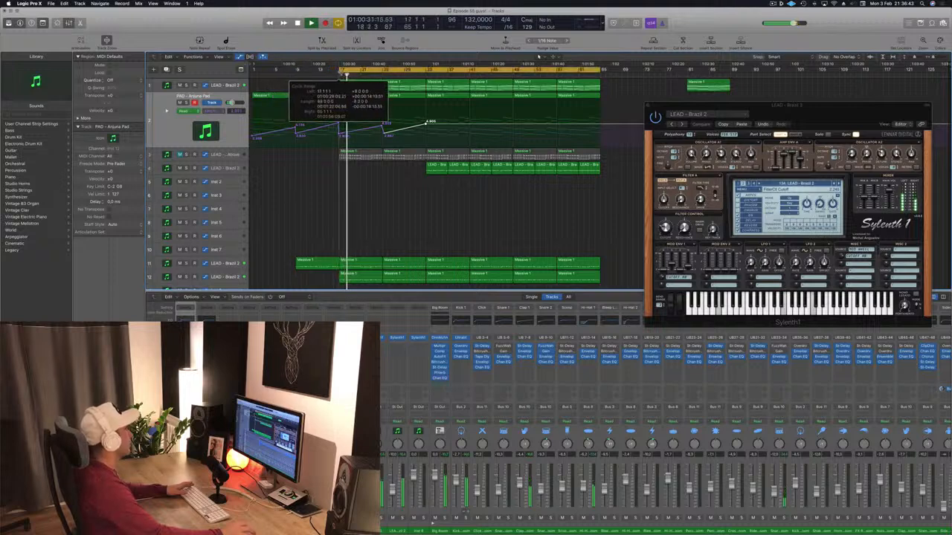
key("s")
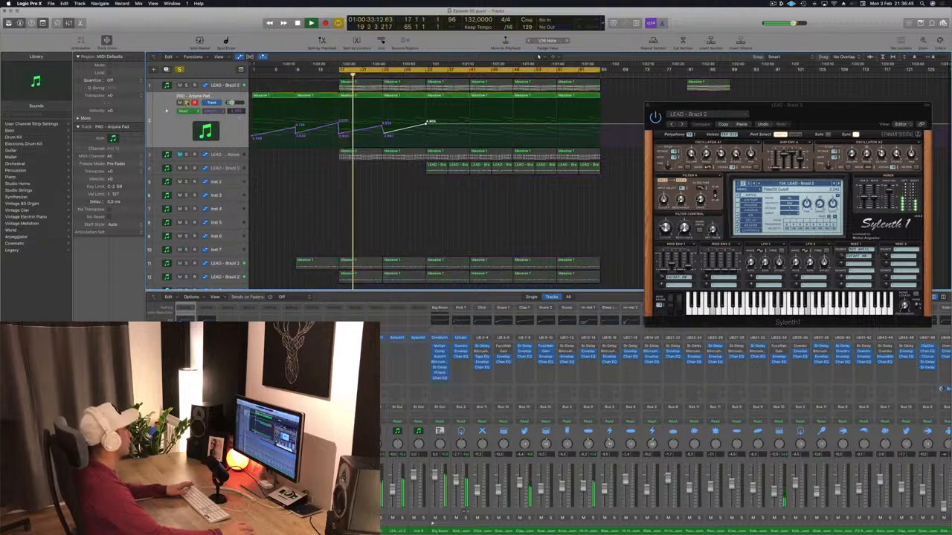
key("s")
Reshape the pad's cutoff automation ramp between bars 25 and 33 and check it against the drum tracks during playback.
left_click_drag(382, 126, 426, 122)
left_click(383, 134)
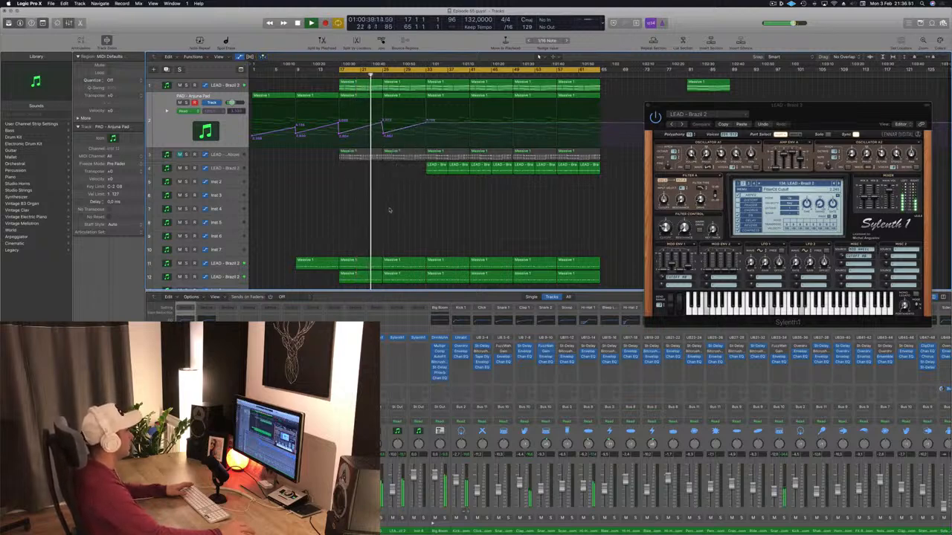
scroll(389, 187, "down", 10)
scroll(390, 211, "down", 10)
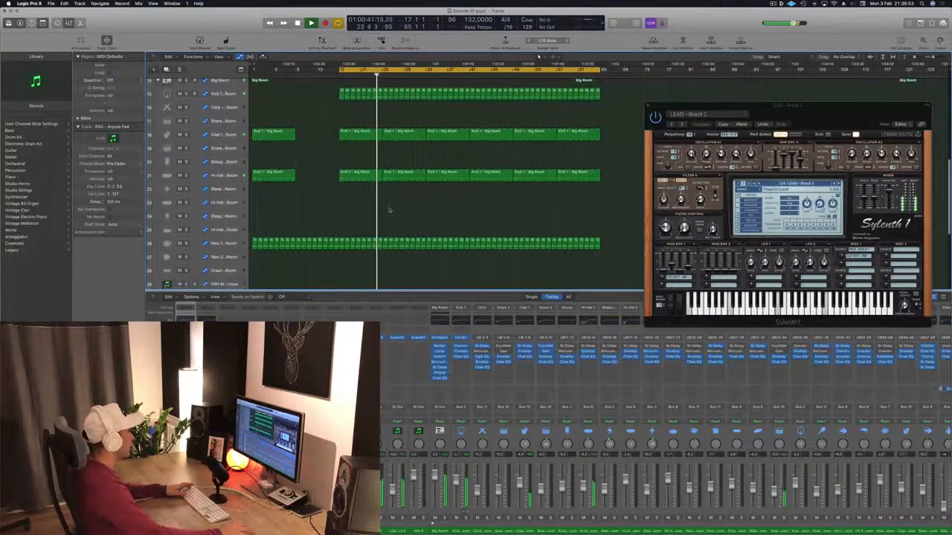
scroll(388, 210, "up", 20)
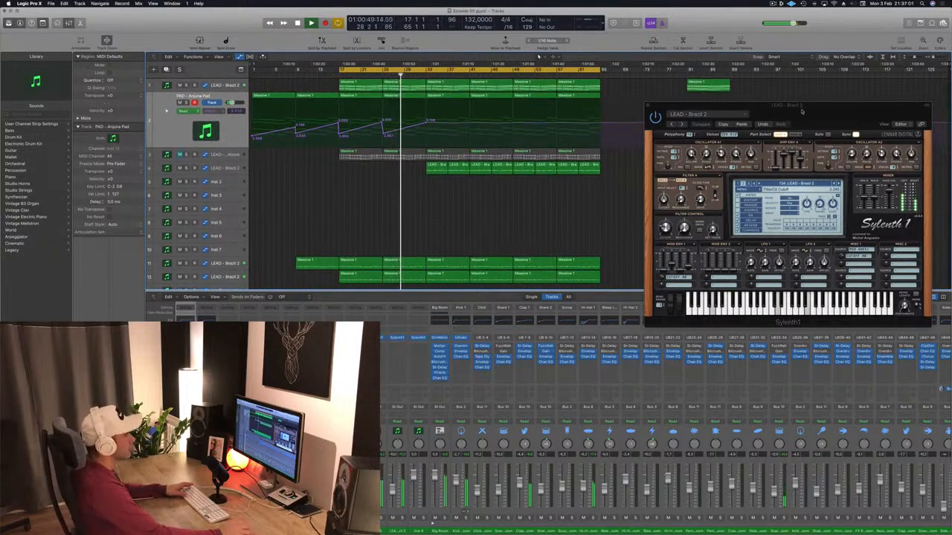
Add a drop in the pad's cutoff automation at bar 33, with the Sylenth1 window moved aside.
left_click_drag(802, 111, 788, 84)
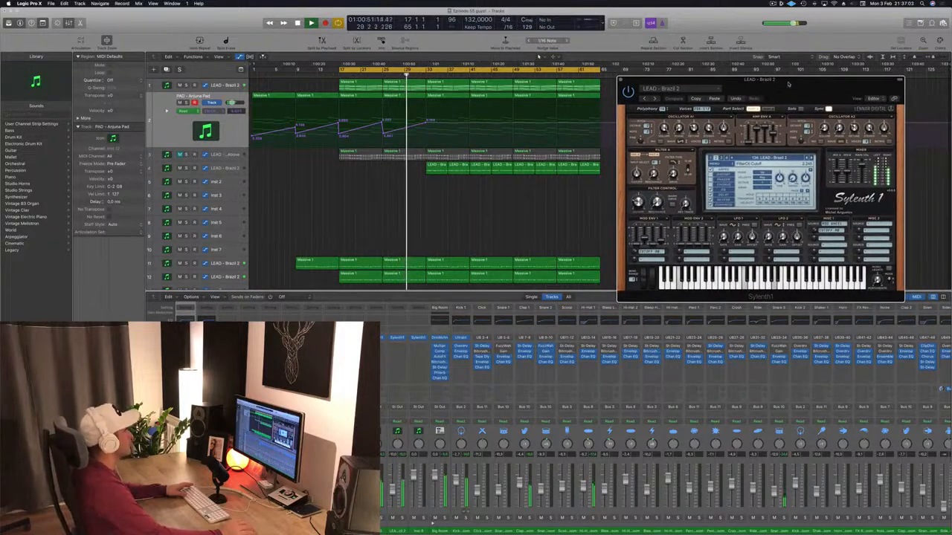
left_click(503, 207)
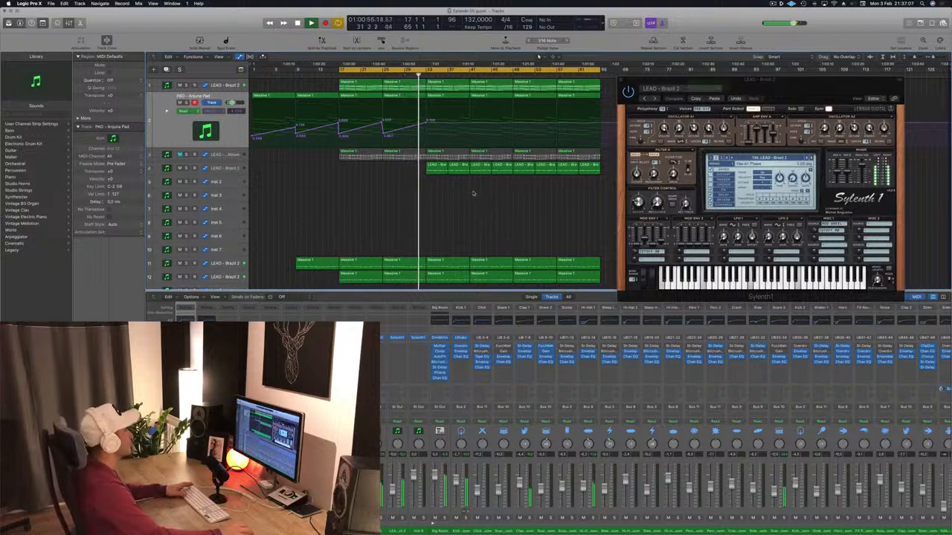
left_click(427, 128)
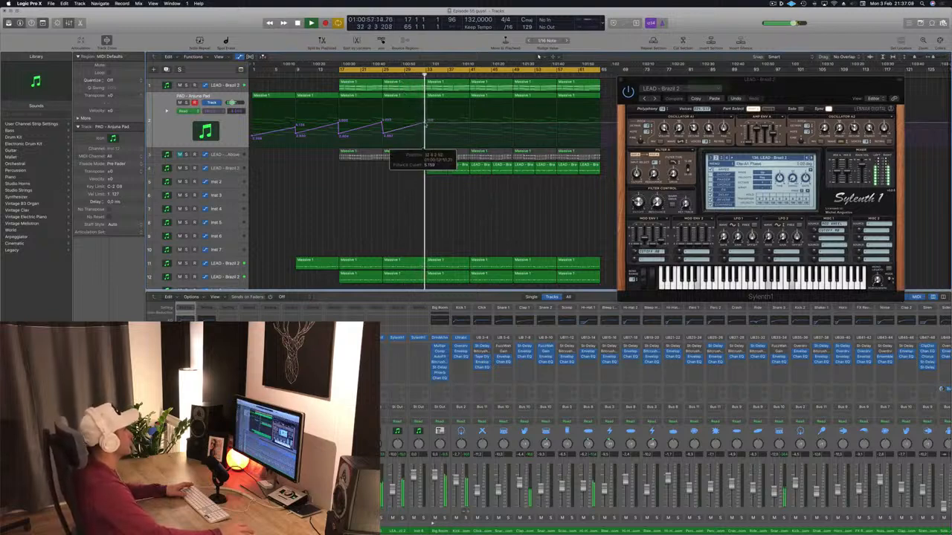
left_click_drag(428, 128, 429, 132)
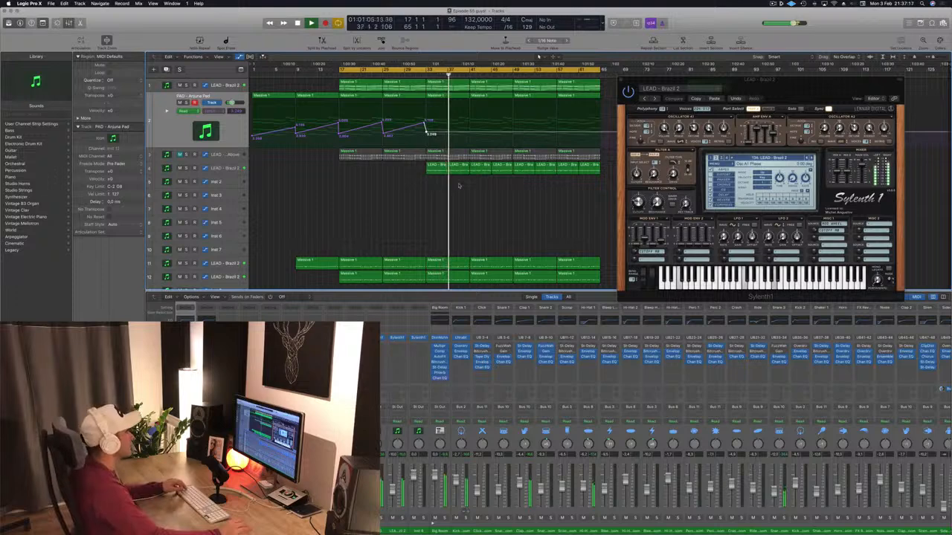
Move the Sylenth1 window clear of the arrangement and select the LEAD - Brazil 2 track on track 1.
left_click_drag(806, 83, 841, 64)
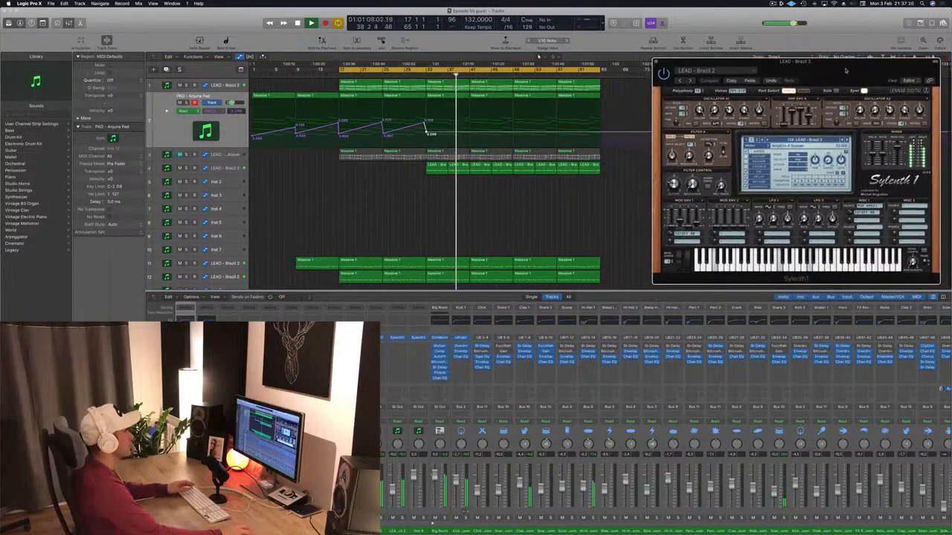
left_click(226, 85)
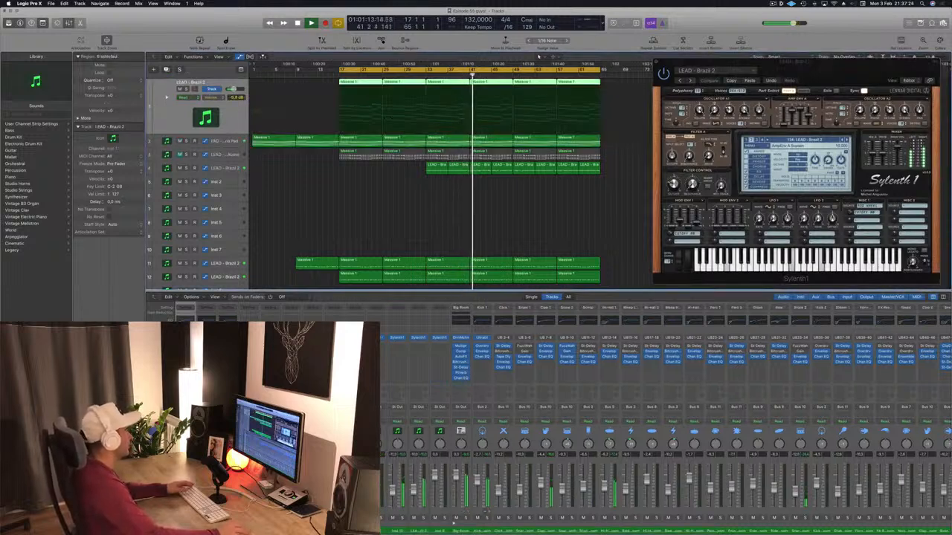
left_click(387, 262)
left_click(399, 226)
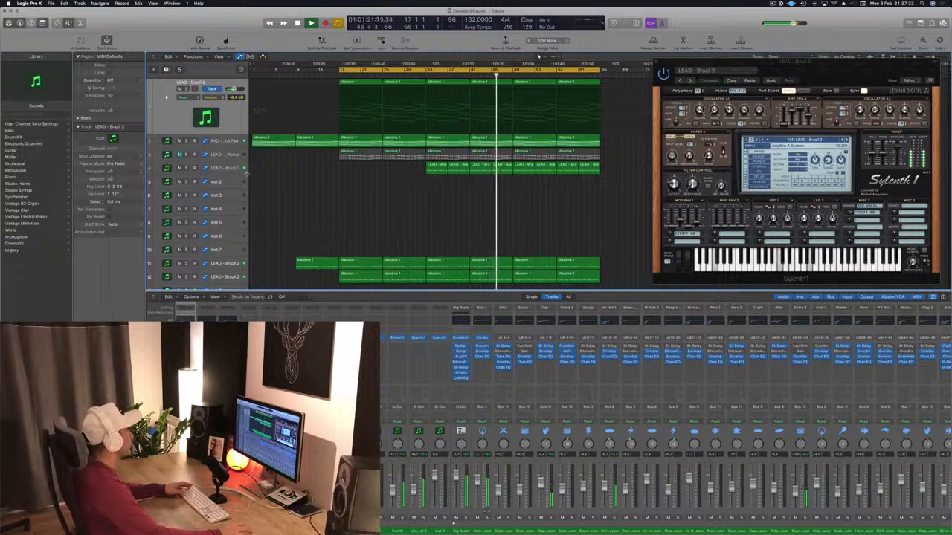
Duplicate the LEAD - Brazil 2 track on track 4 and copy the pad's Massive 1 region at bar 41 onto the new track.
left_click(223, 169)
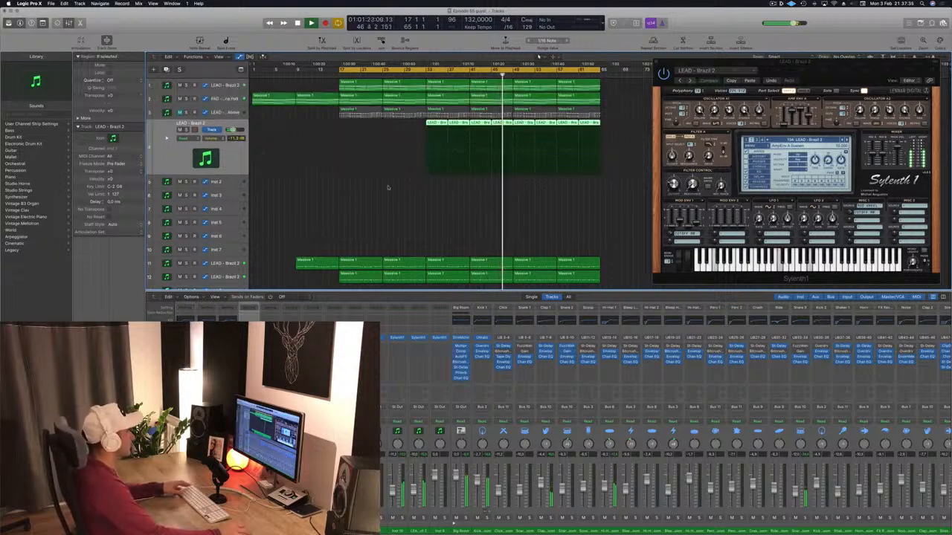
key("super+d")
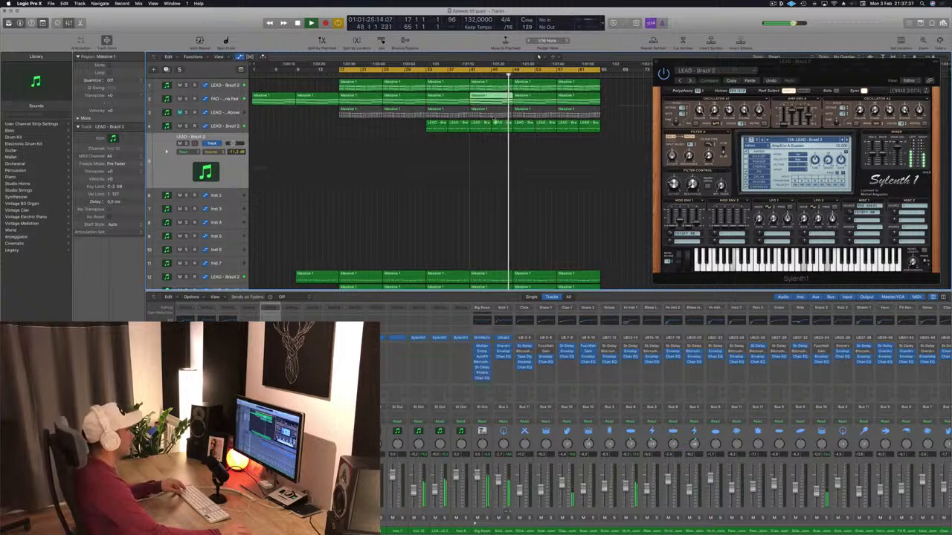
left_click_drag(495, 99, 491, 141)
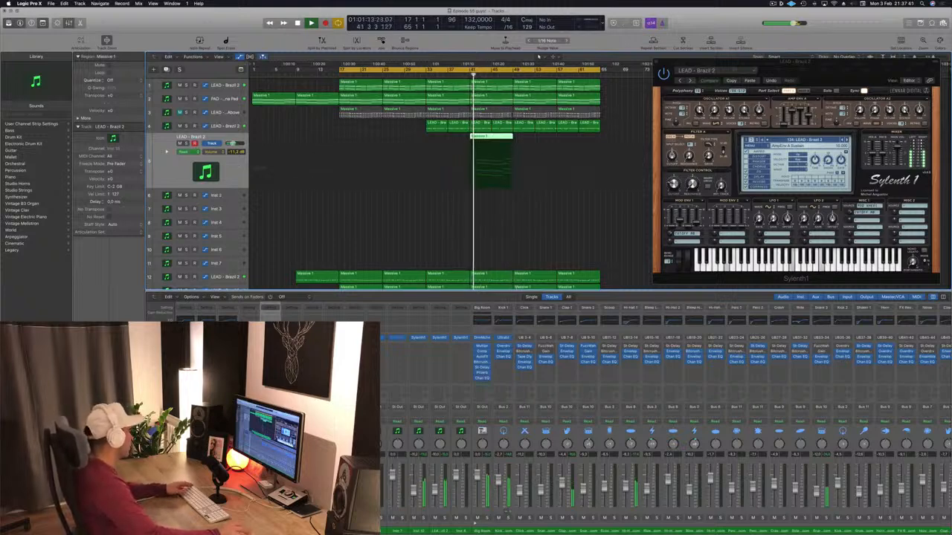
Open Sylenth1 on the new track 5, move its window aside and load the LEAD - Brazil 1 preset.
left_click(270, 338)
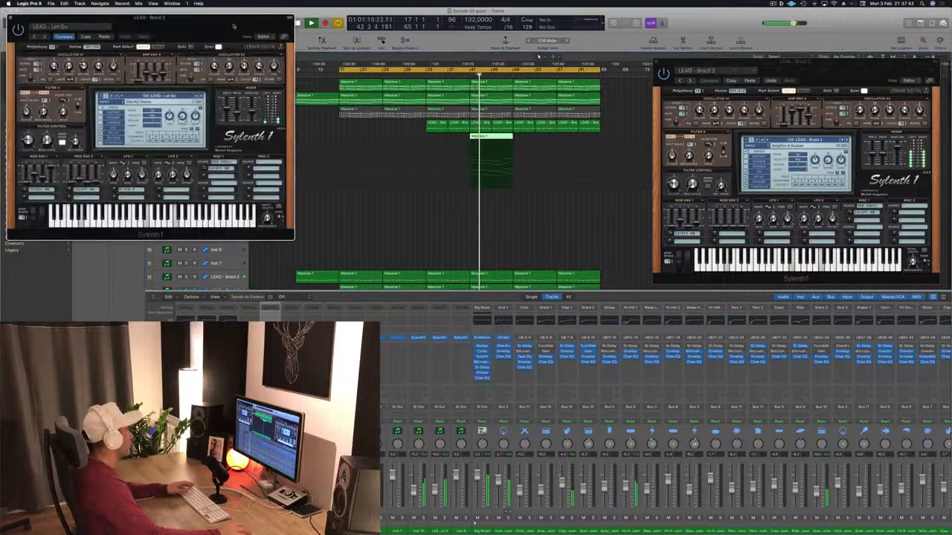
left_click_drag(234, 27, 796, 191)
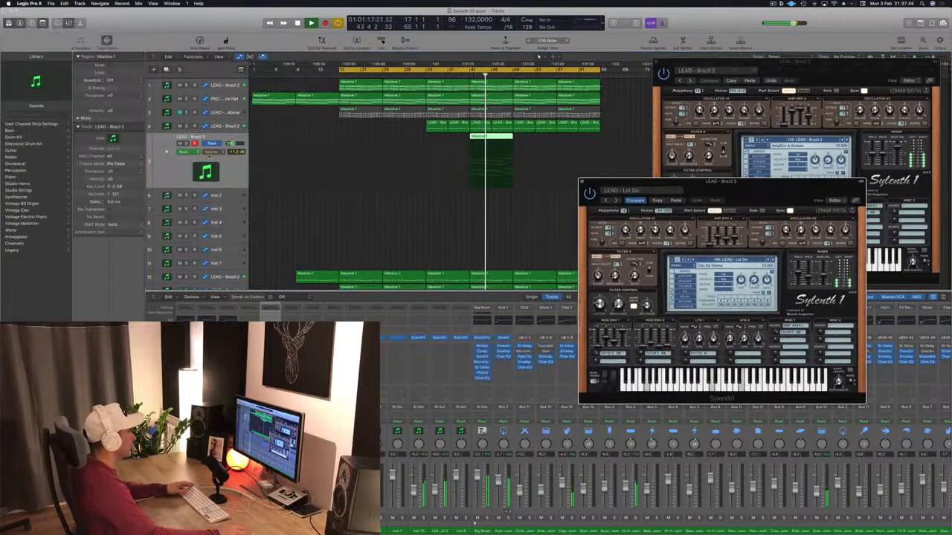
left_click(757, 261)
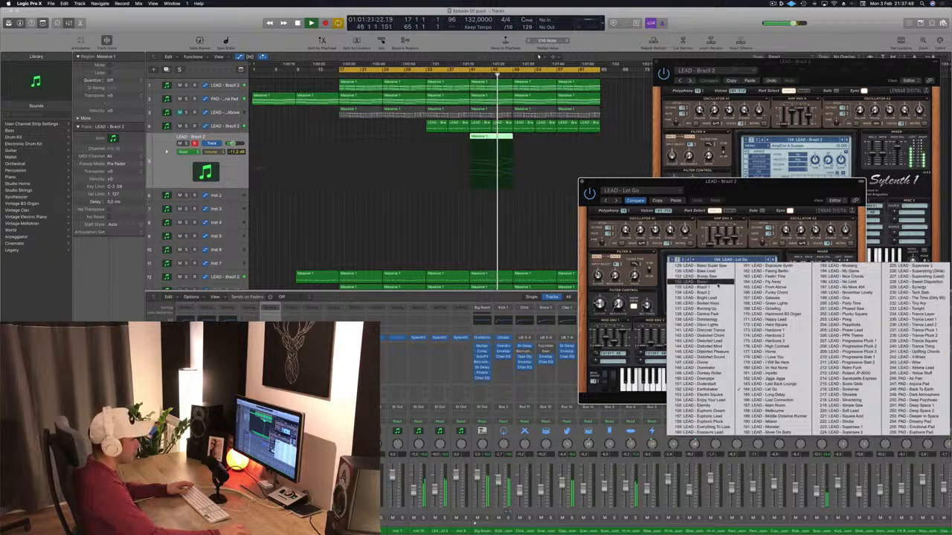
left_click(716, 283)
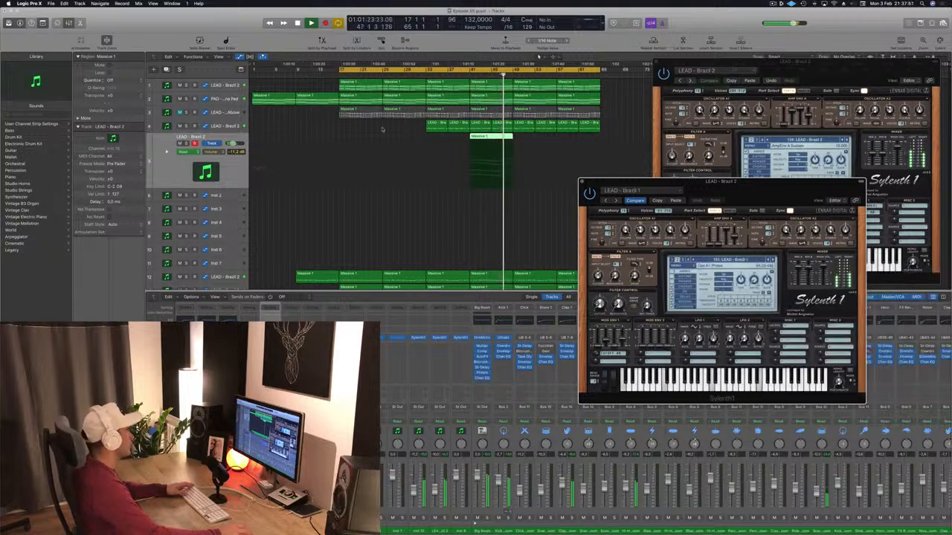
Audition the new lead on track 5 soloed around bar 41, unsolo it and restart playback from the cycle start.
left_click(464, 74)
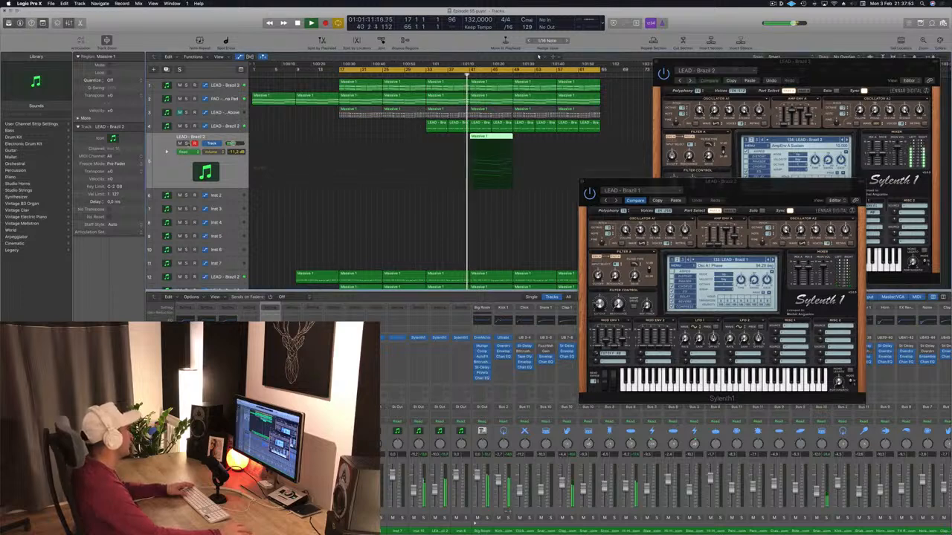
key("ctrl+s")
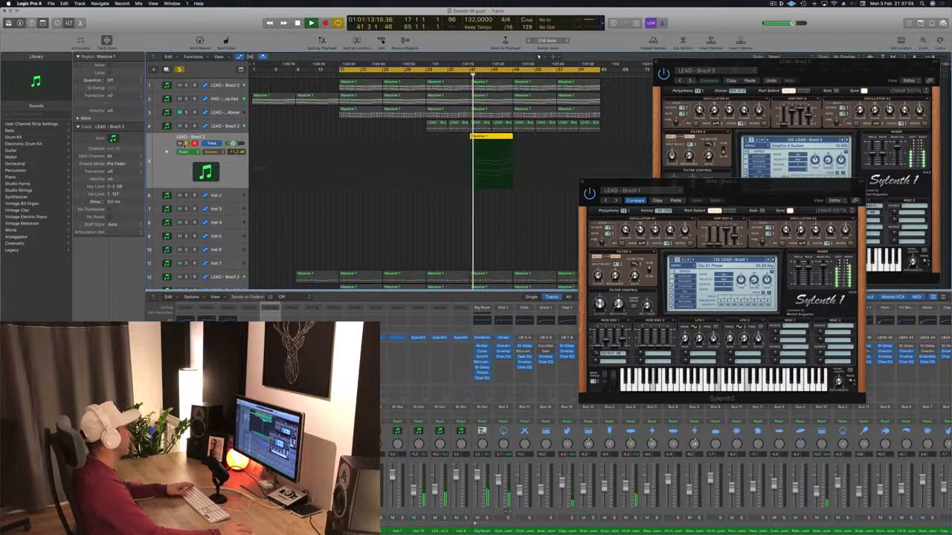
key("ctrl+s")
key("Return")
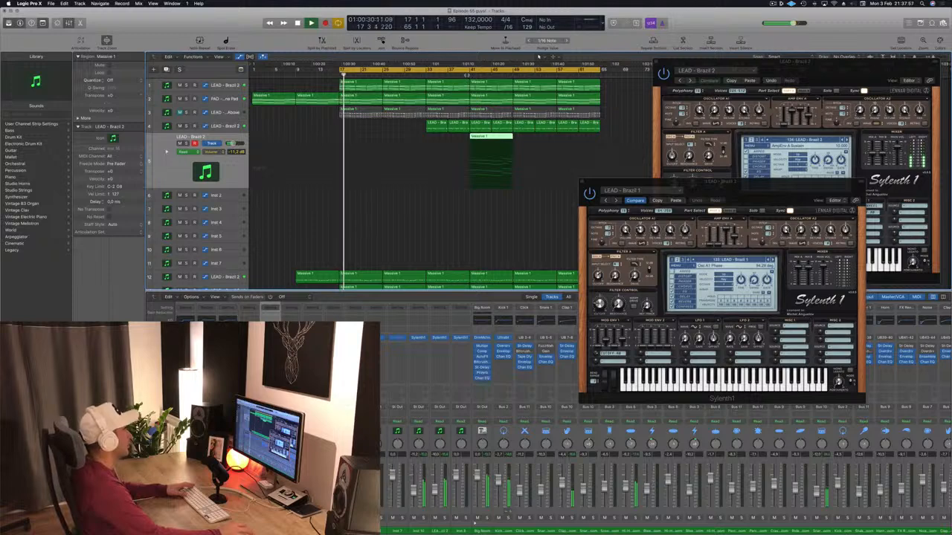
Play from bar 41 and switch the new track's Sylenth1 sound to the LEAD - Brazil 2 preset.
left_click(469, 76)
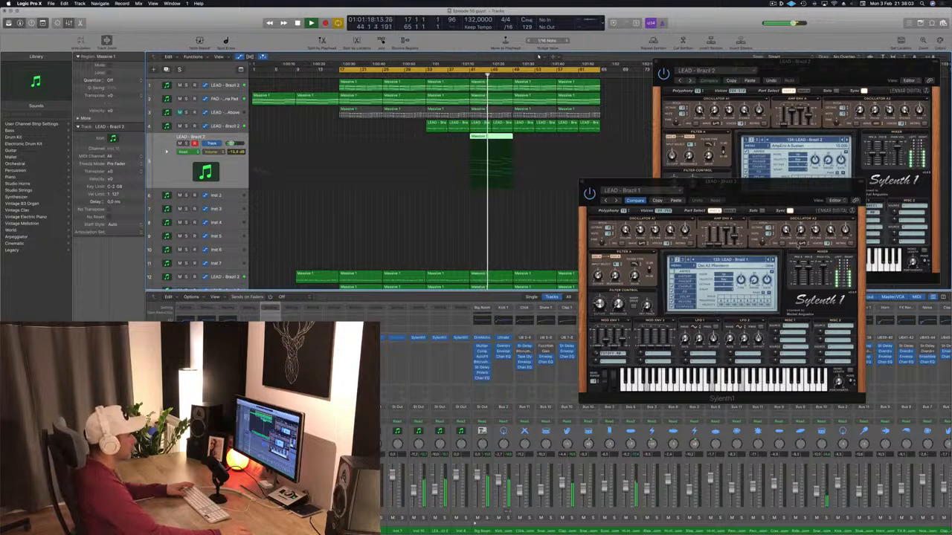
left_click(773, 260)
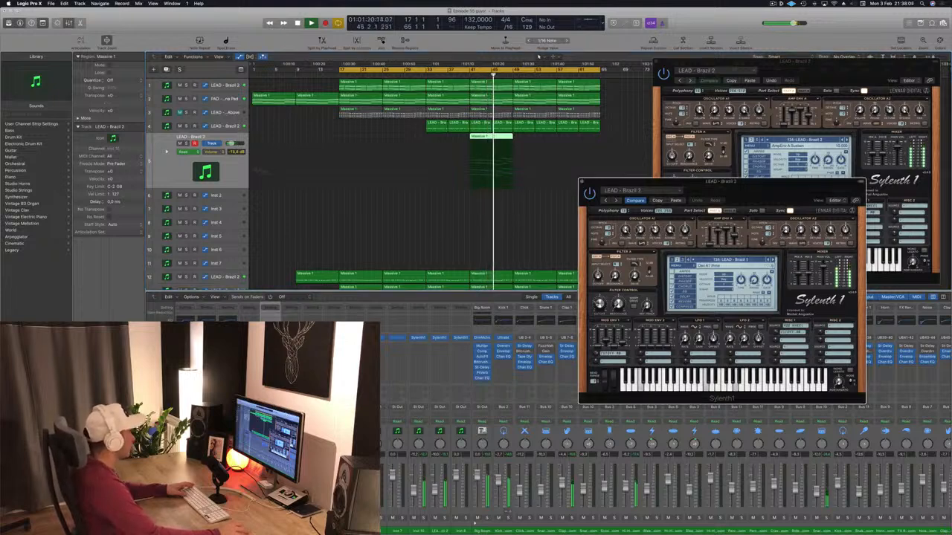
left_click(437, 244)
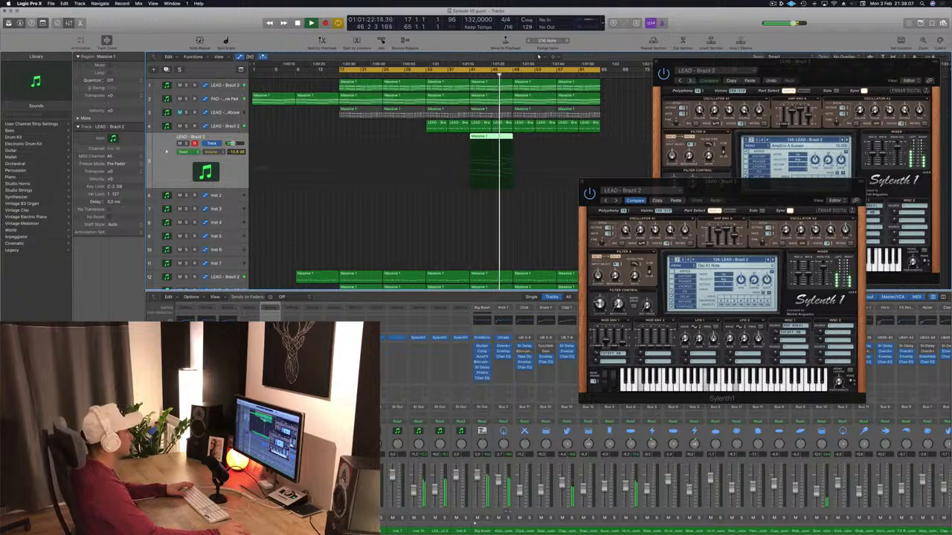
Repeat the Massive 1 region on track 5 from bar 49 up to bar 65, with the Sylenth1 window moved aside.
left_click_drag(641, 182, 723, 187)
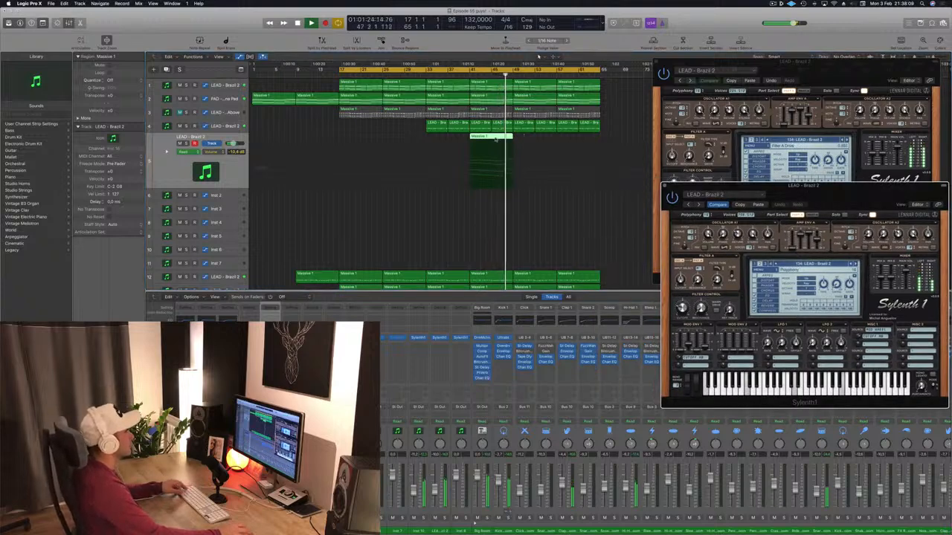
left_click_drag(495, 140, 579, 142)
left_click(446, 229)
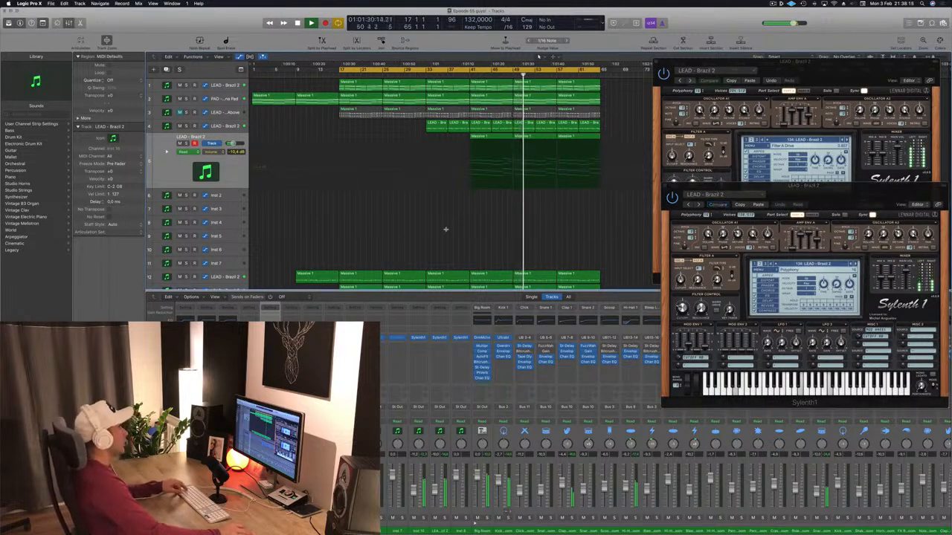